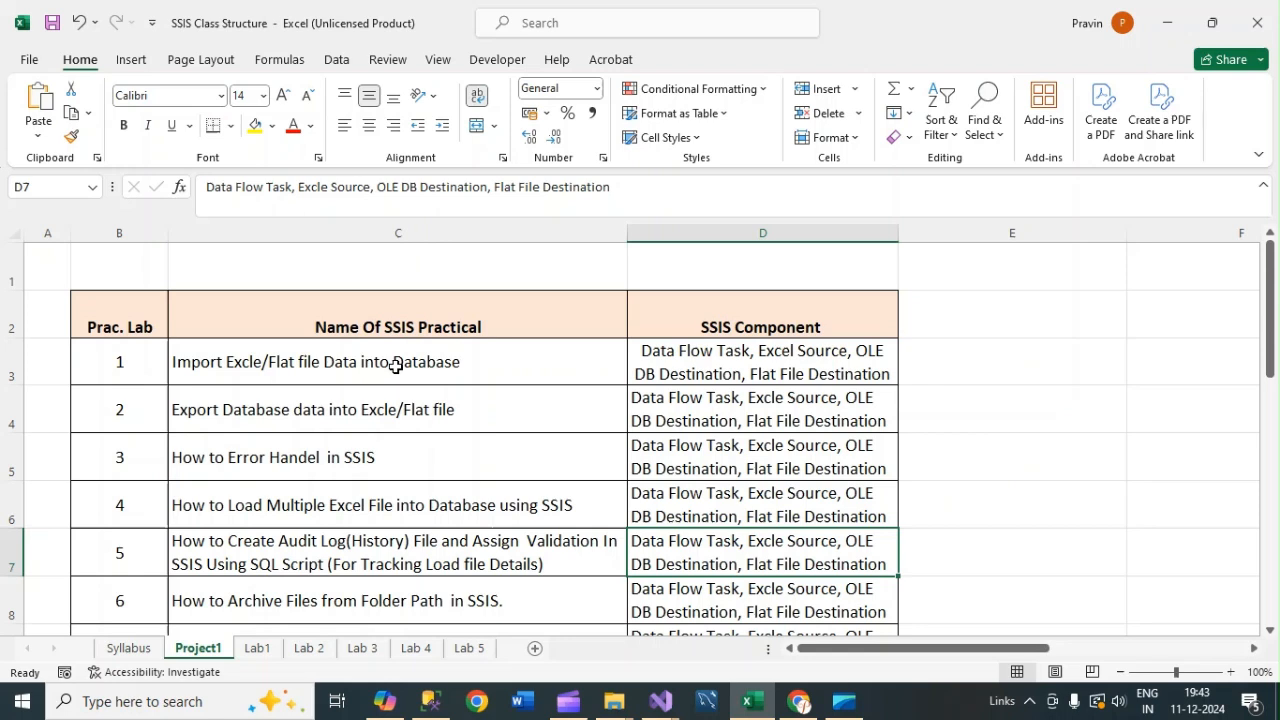
Step: Review the Project1 lab list and the Lab 4 and Lab 5 sheets, including the control flow picture on Lab 5
{"action": "left_click", "coordinate": [110, 545]}
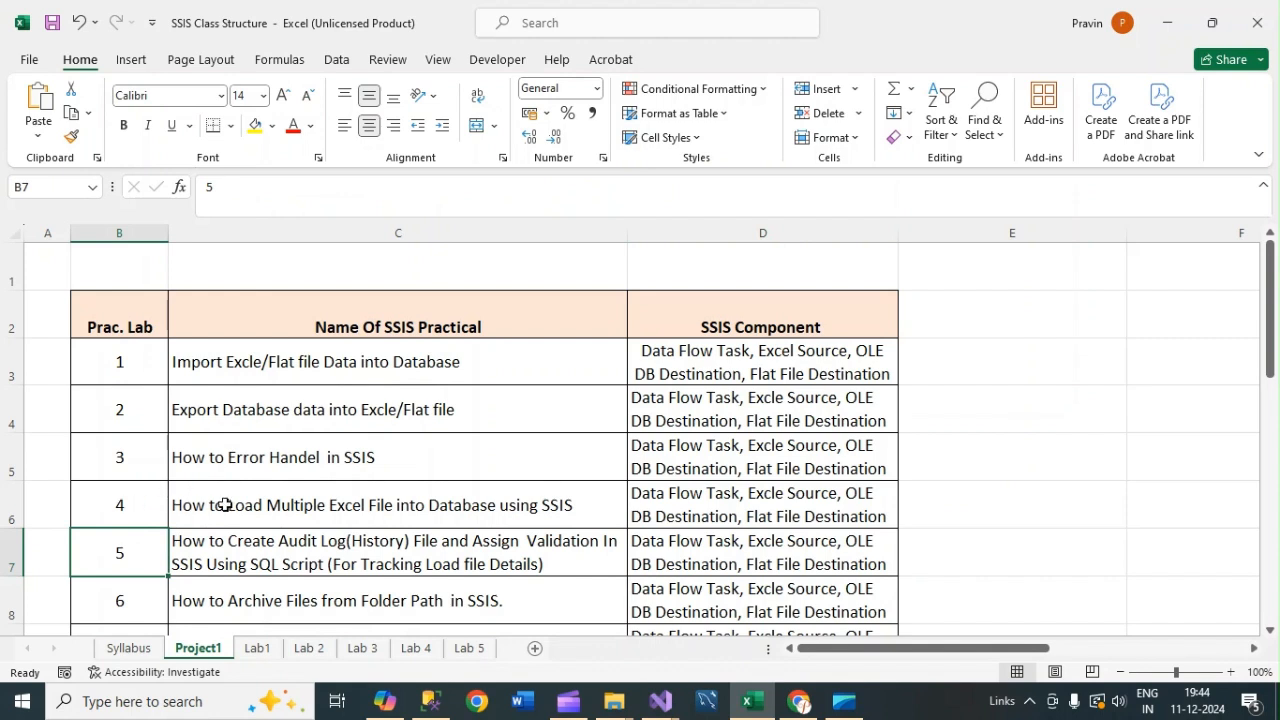
{"action": "left_click", "coordinate": [332, 502]}
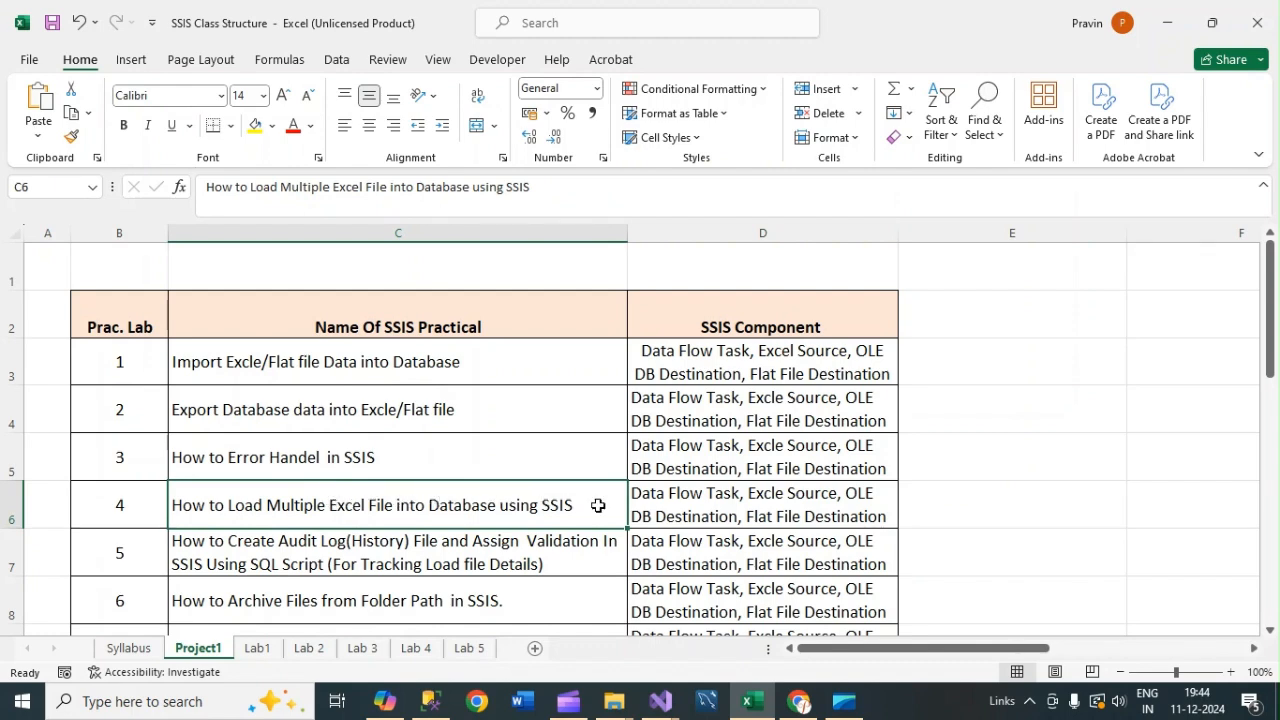
{"action": "left_click", "coordinate": [416, 648]}
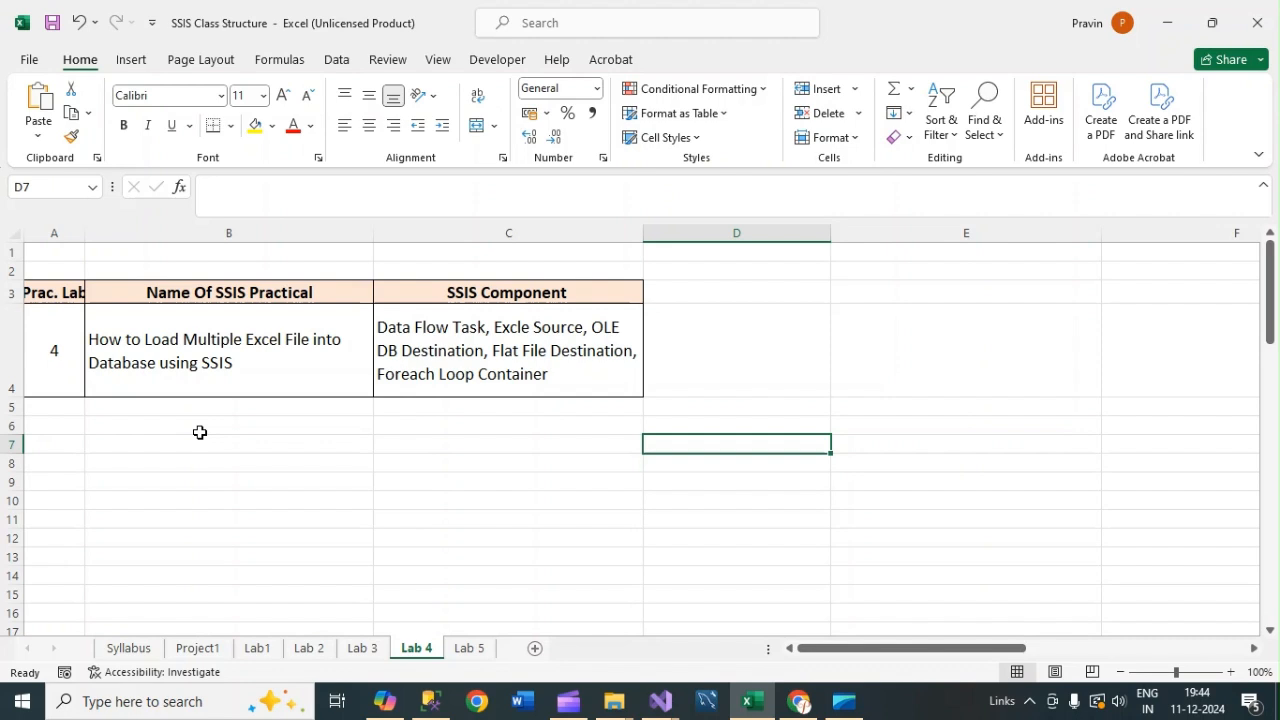
{"action": "left_click", "coordinate": [481, 651]}
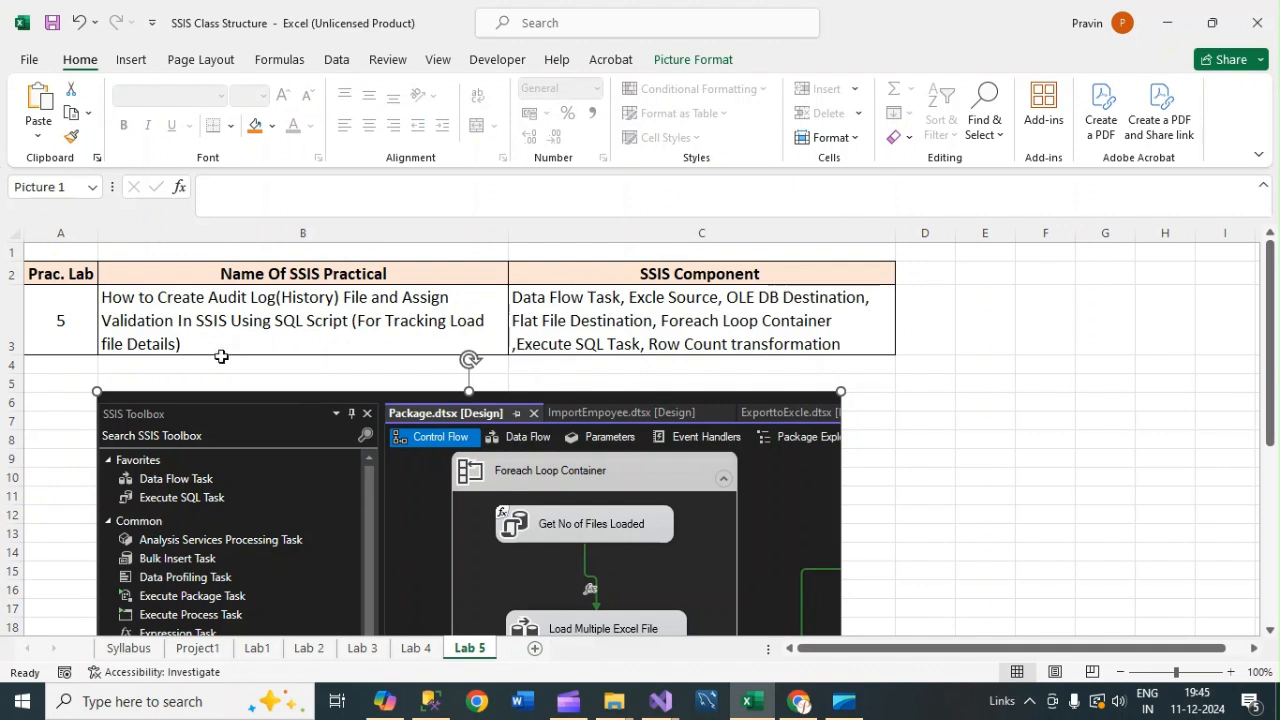
{"action": "left_click", "coordinate": [215, 655]}
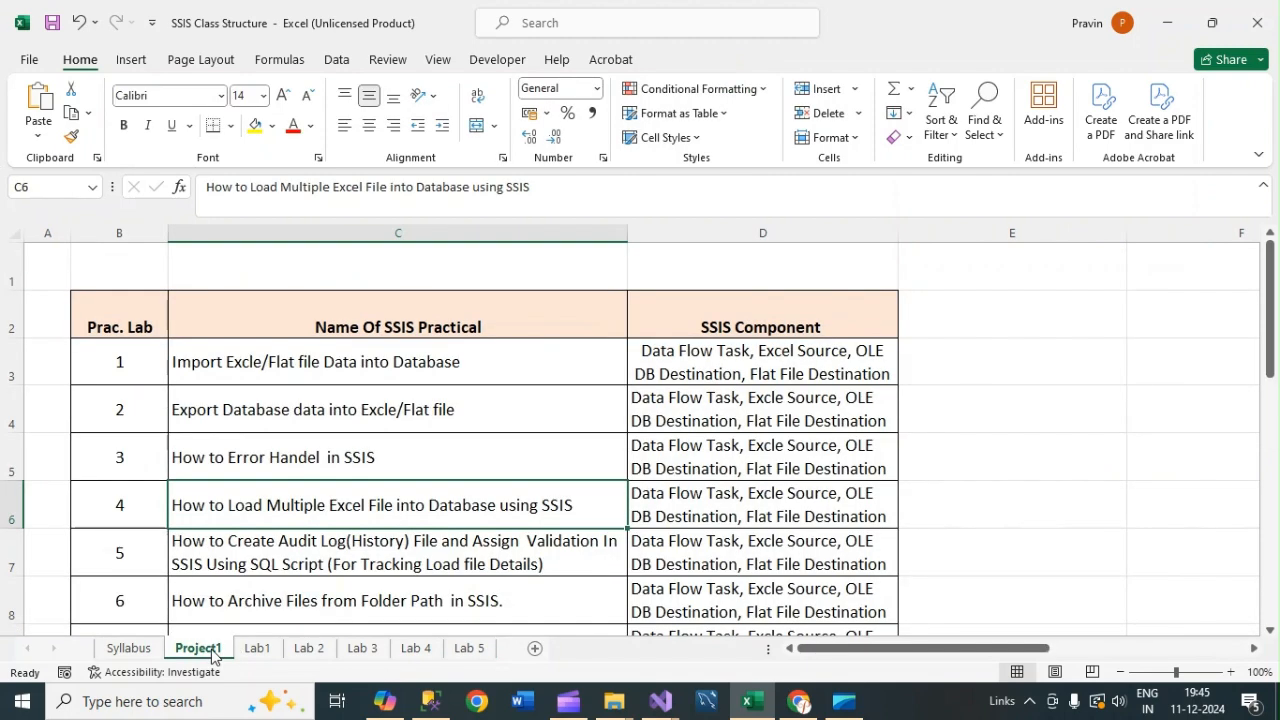
{"action": "left_click", "coordinate": [469, 650]}
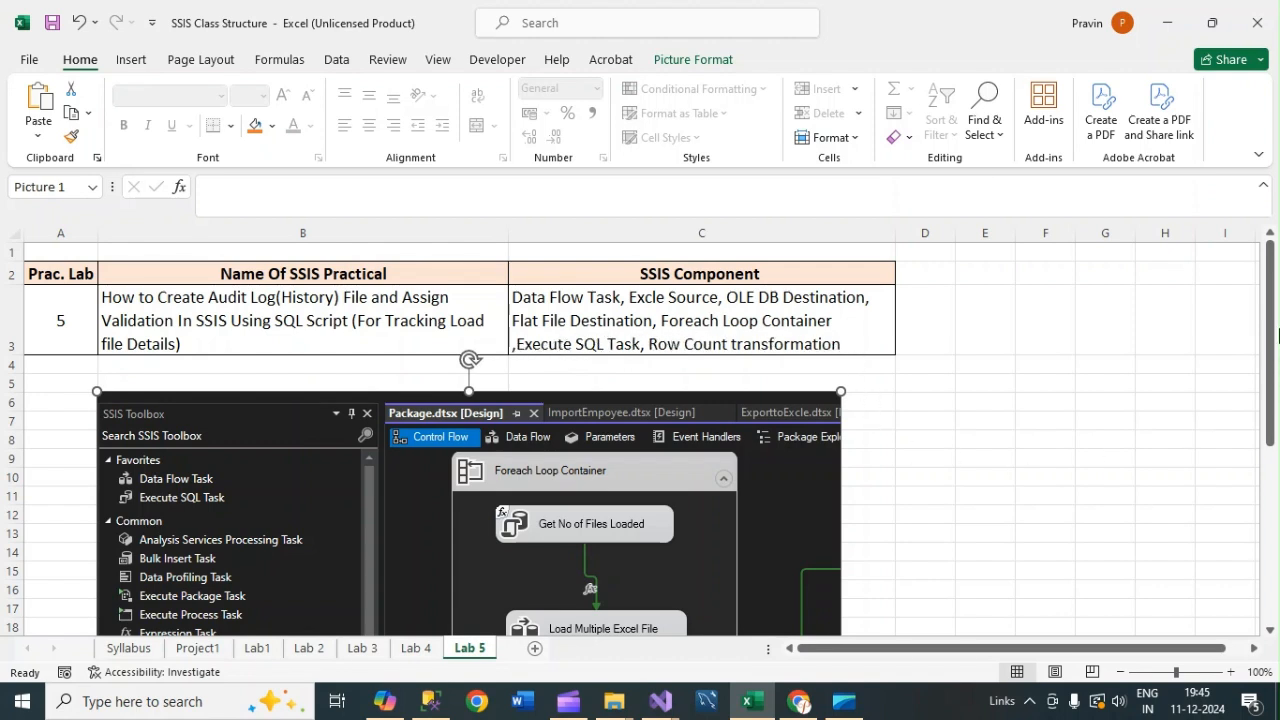
{"action": "left_click_drag", "start_coordinate": [1268, 304], "coordinate": [1266, 403]}
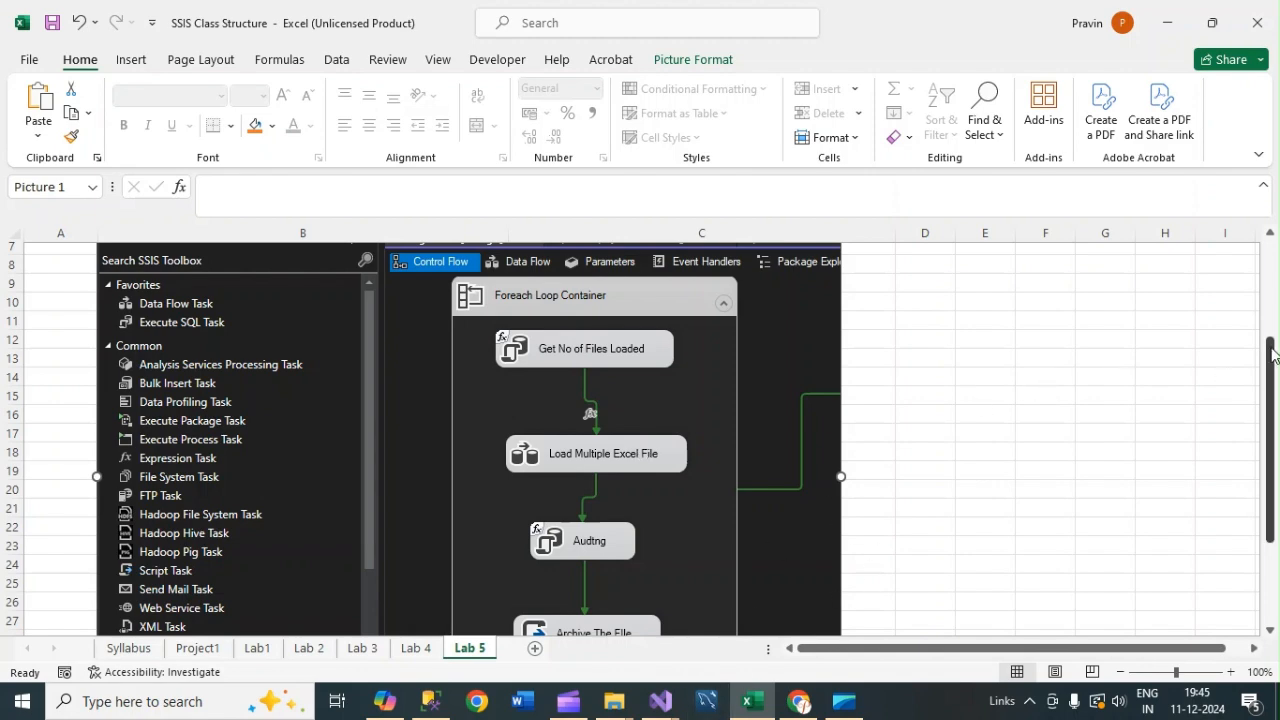
{"action": "mouse_move", "coordinate": [1272, 350]}
{"action": "left_mouse_down"}
{"action": "mouse_move", "coordinate": [1273, 377]}
{"action": "mouse_move", "coordinate": [1275, 330]}
{"action": "left_mouse_up"}
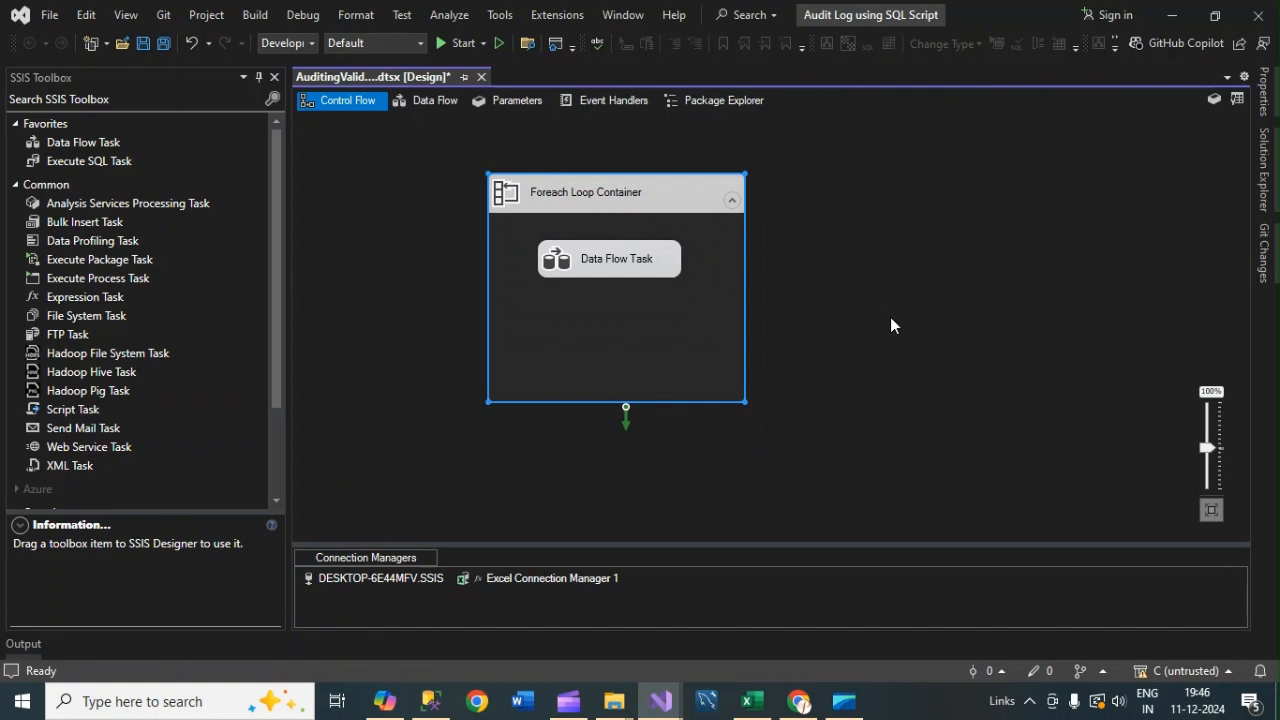
Step: Open the Data Flow Task inside the Foreach Loop Container and inspect its Excel Source
{"action": "double_click", "coordinate": [623, 256]}
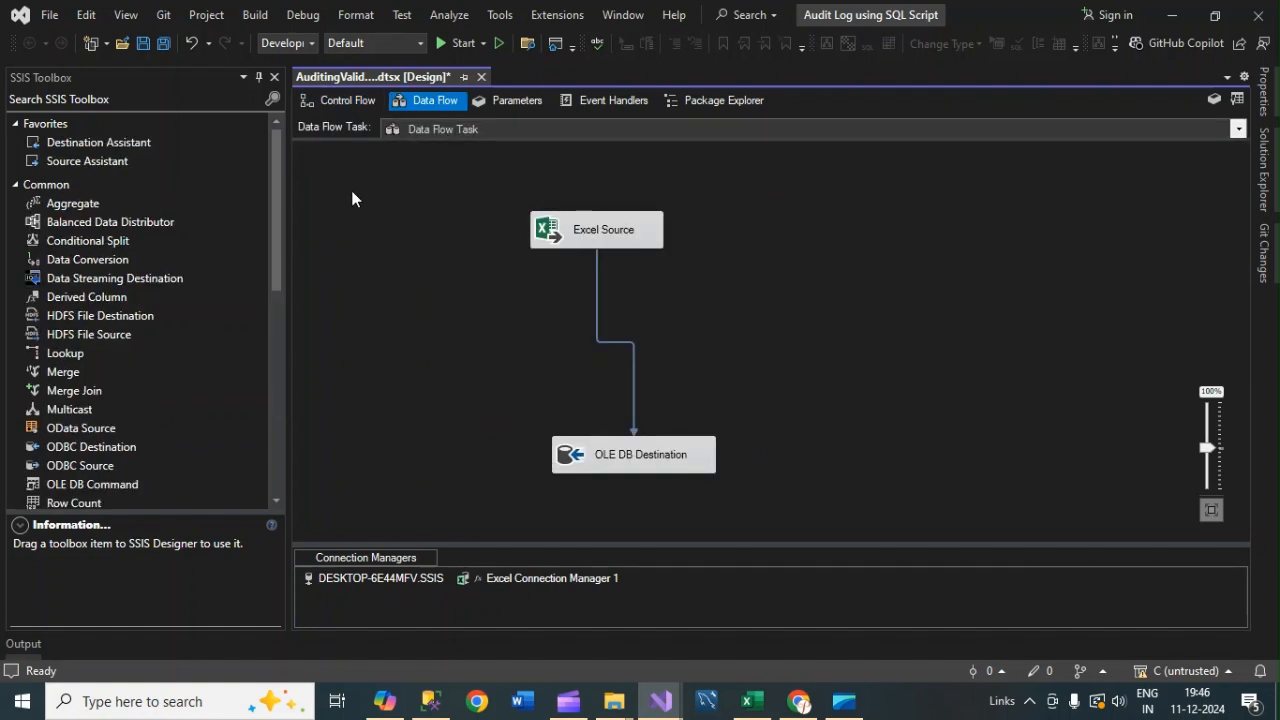
{"action": "left_click", "coordinate": [576, 231]}
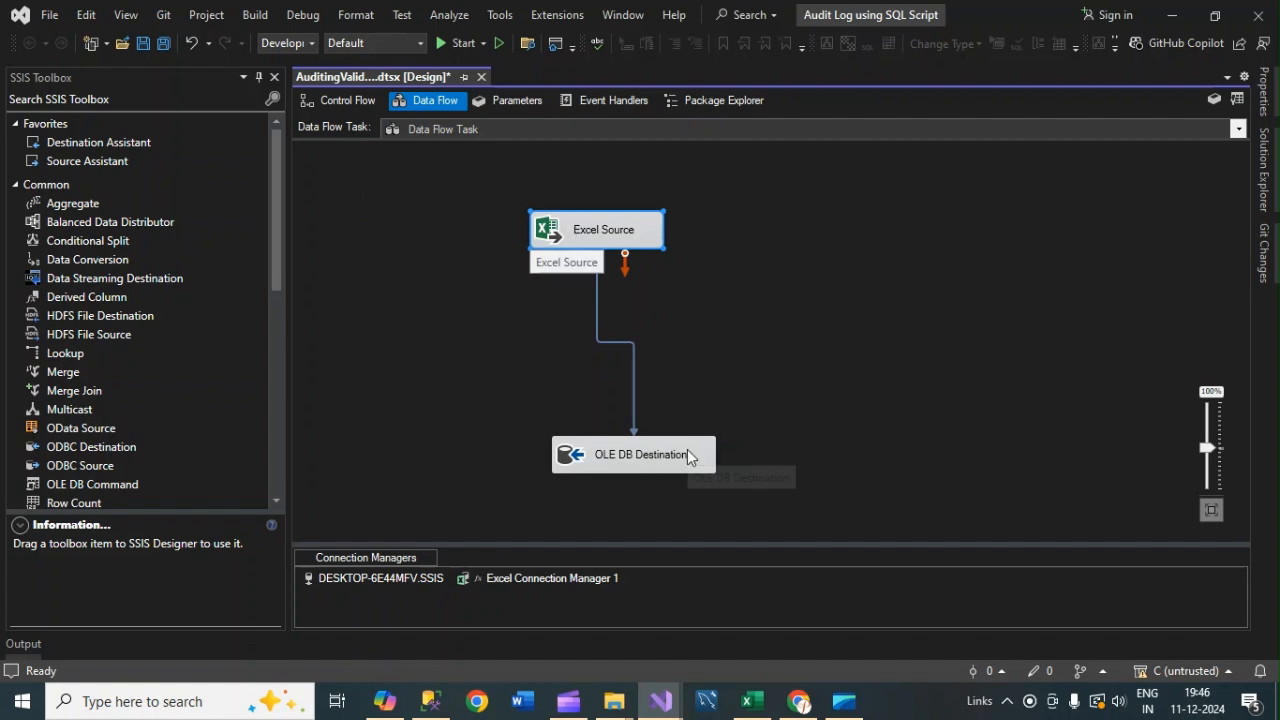
Step: Switch to File Explorer and view the Input folder inside the Lab-4 -Load Multiple Excel File folder of SSIS Practical
{"action": "mouse_move", "coordinate": [614, 701]}
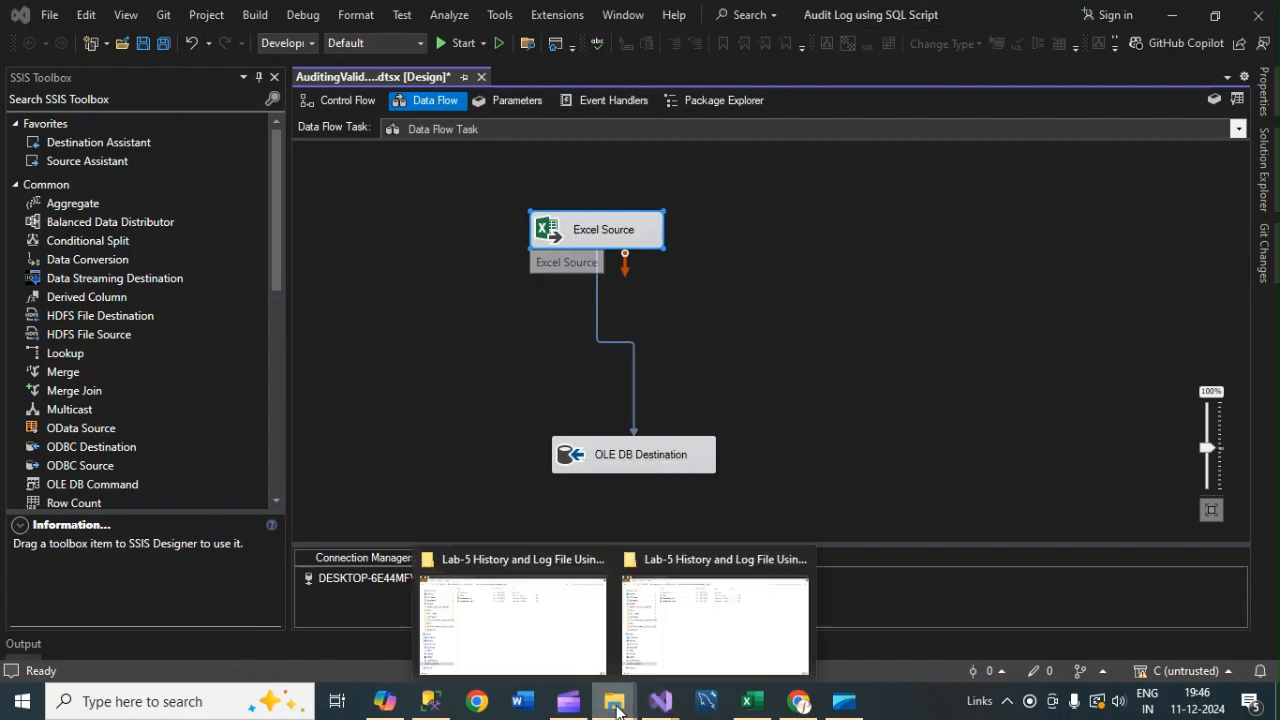
{"action": "left_click", "coordinate": [484, 630]}
{"action": "left_click", "coordinate": [337, 58]}
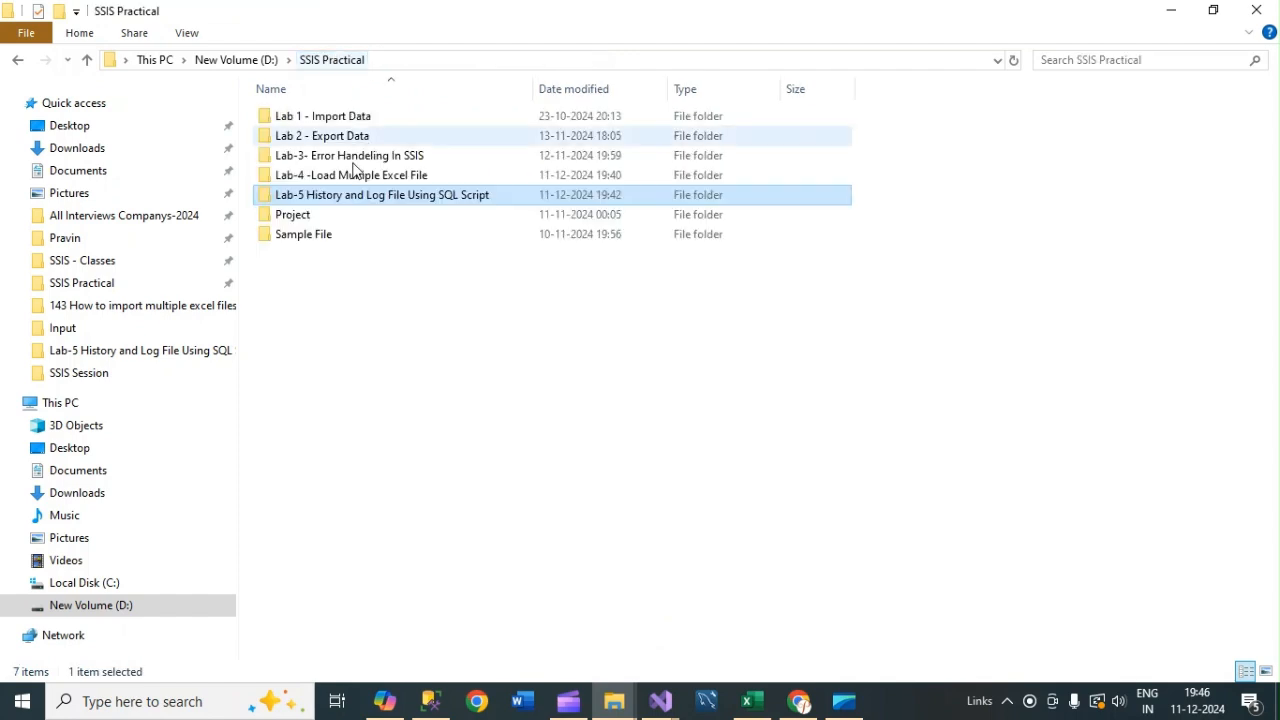
{"action": "double_click", "coordinate": [332, 173]}
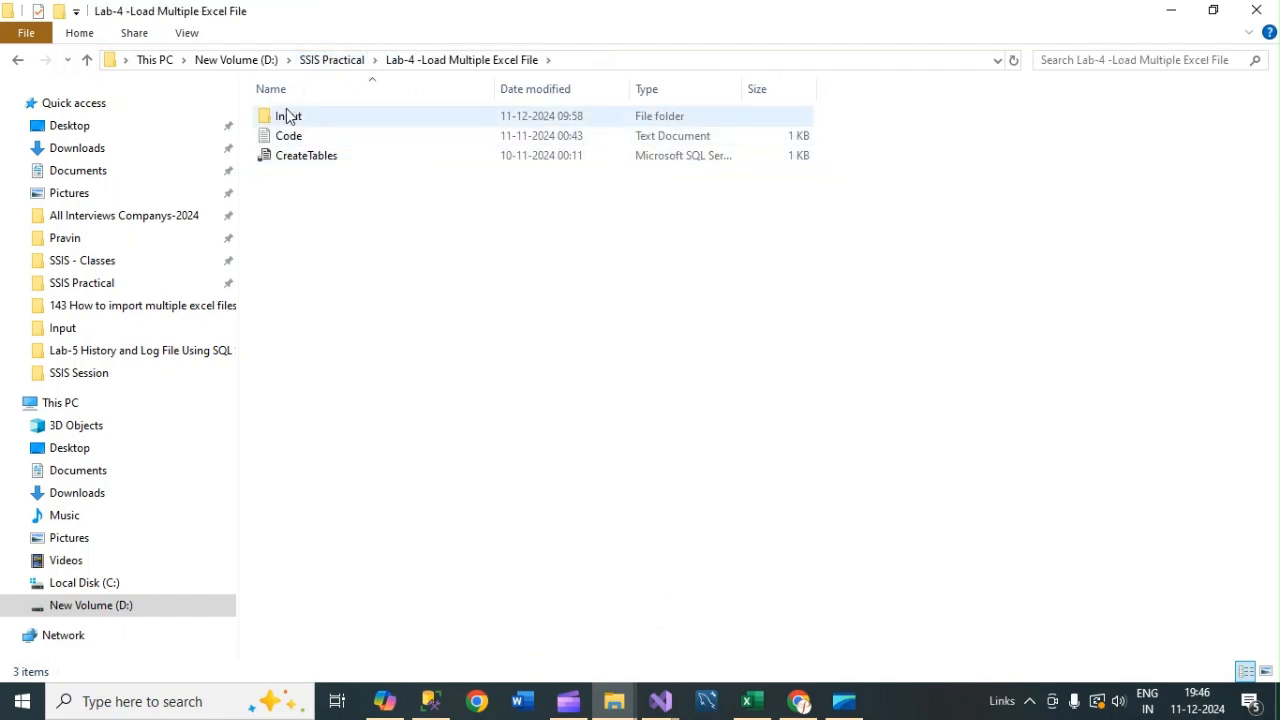
{"action": "double_click", "coordinate": [287, 116]}
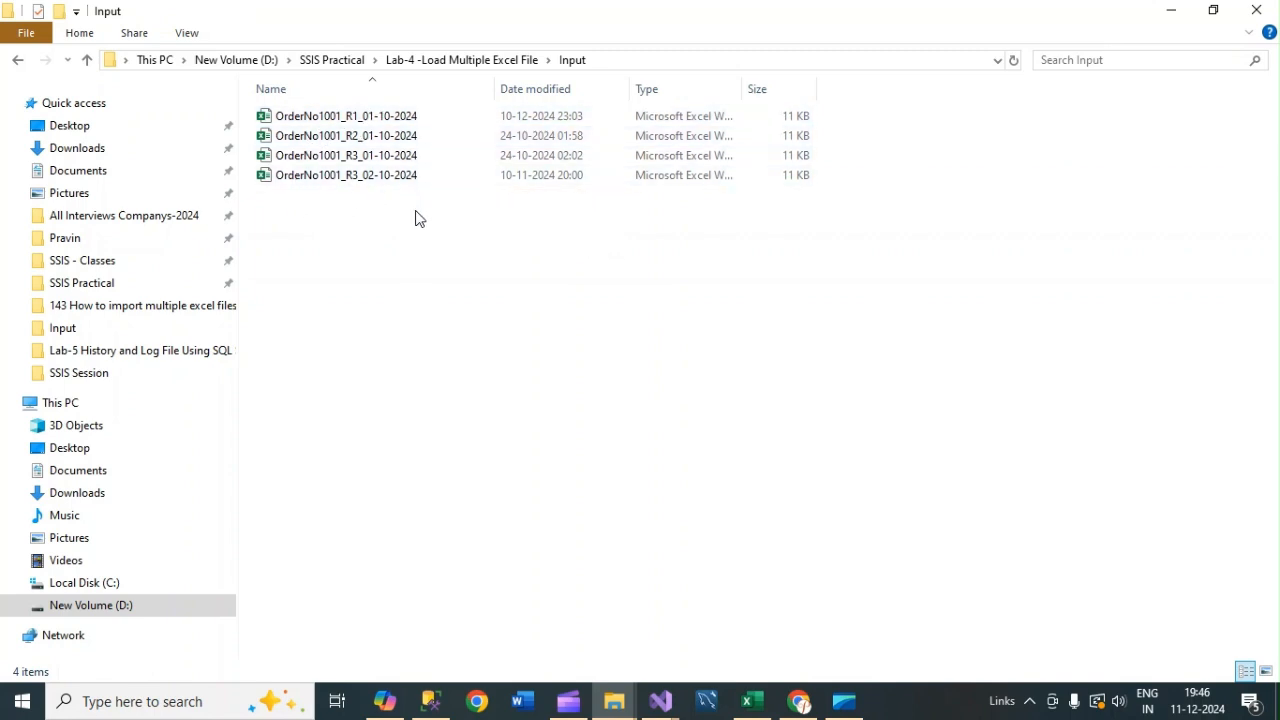
Step: Open the Audit Log File workbook from the Audit Log folder of Lab-5 History and Log File Using SQL Script
{"action": "left_click", "coordinate": [429, 60]}
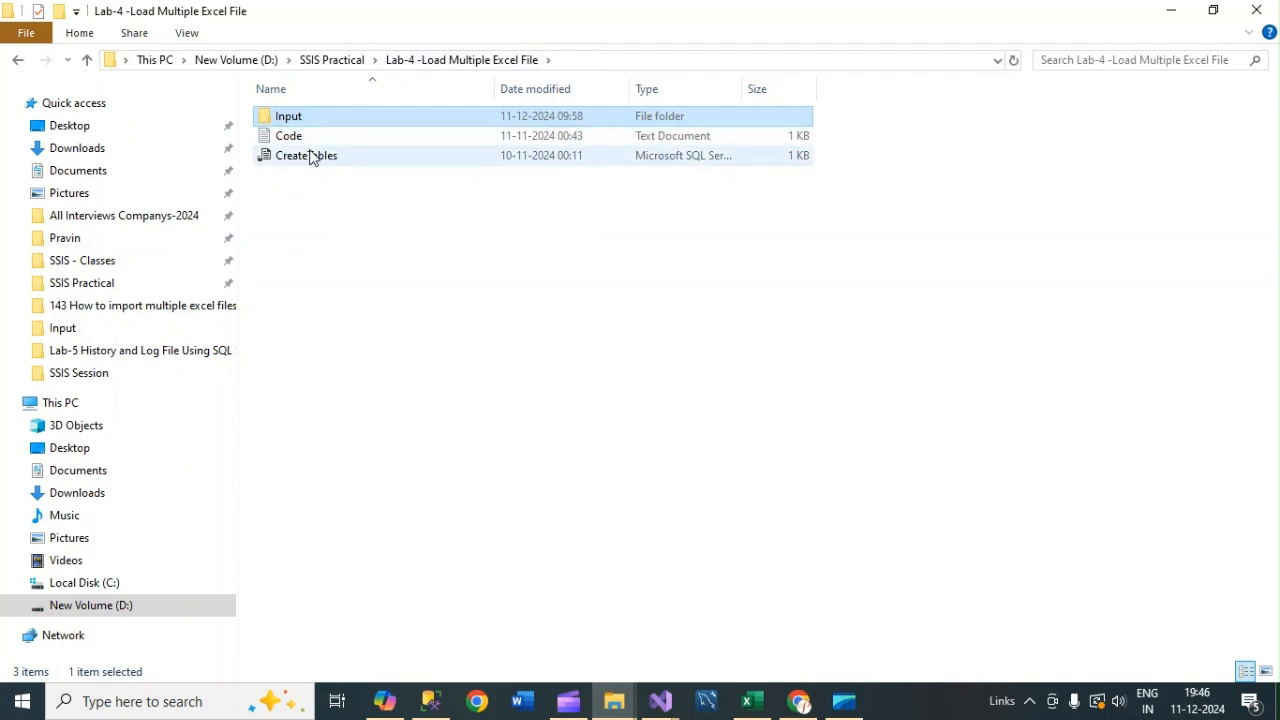
{"action": "left_click", "coordinate": [358, 62]}
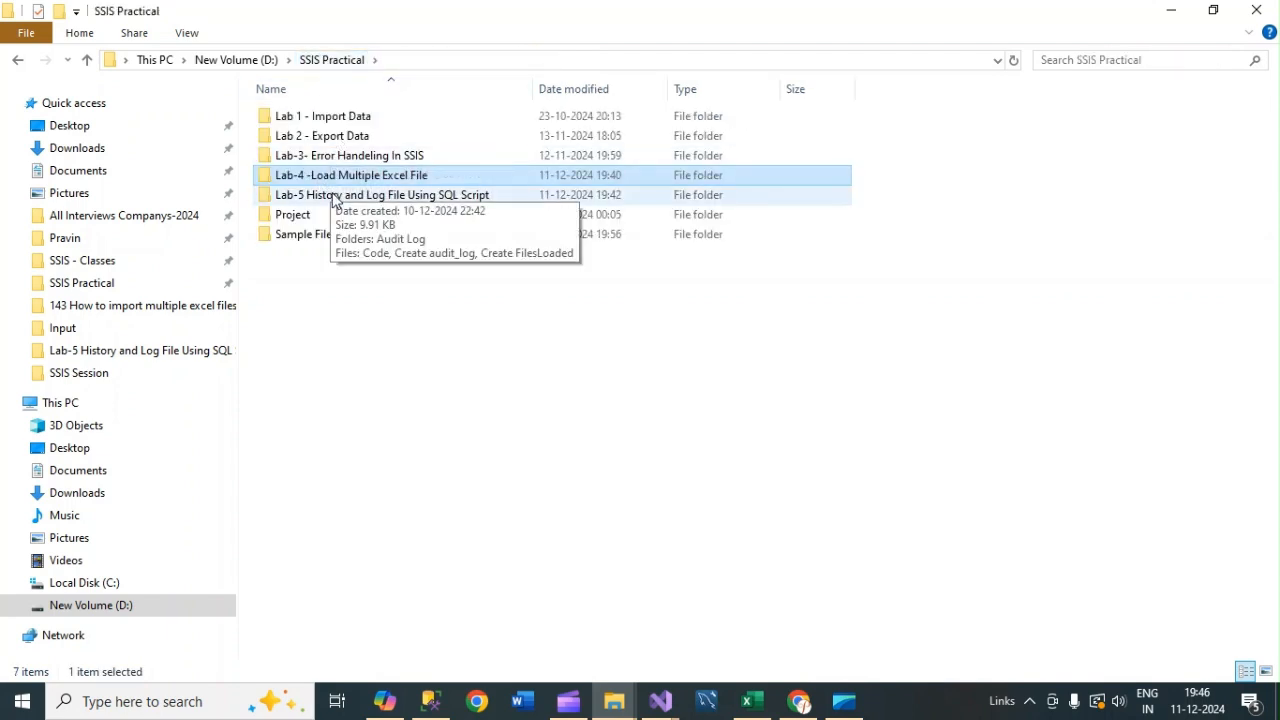
{"action": "double_click", "coordinate": [336, 196]}
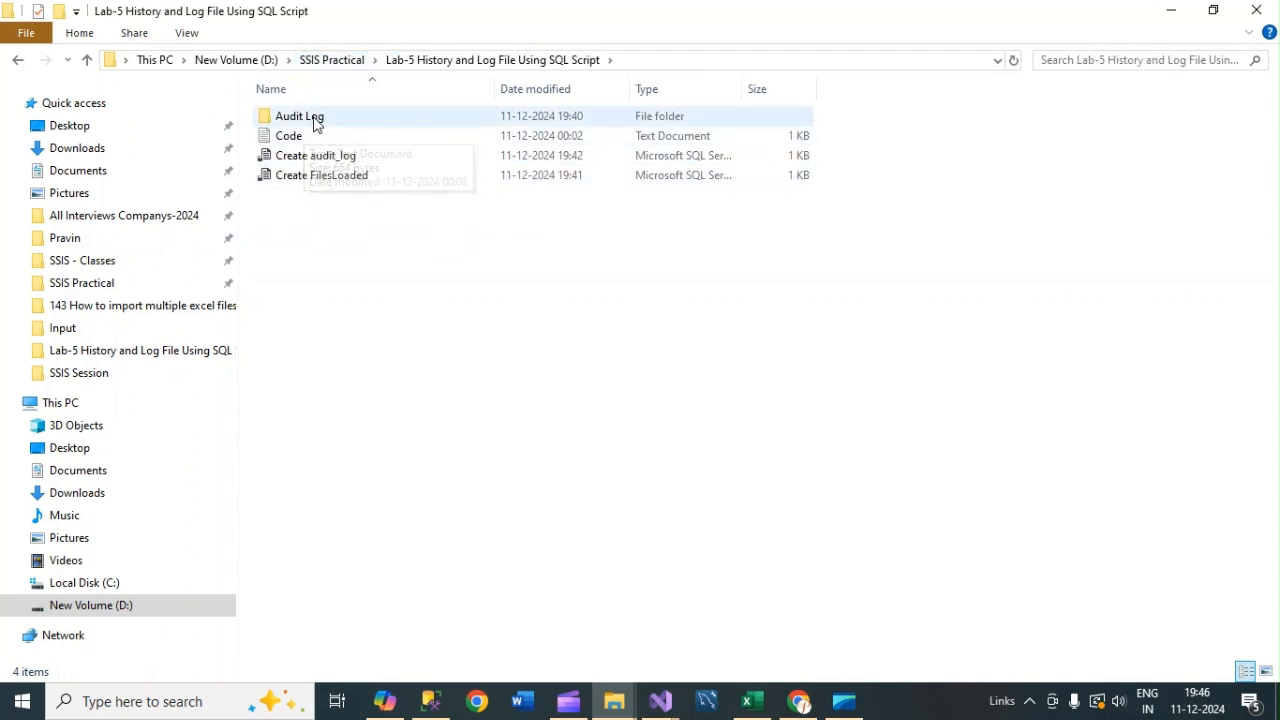
{"action": "double_click", "coordinate": [316, 121]}
{"action": "left_click", "coordinate": [316, 121]}
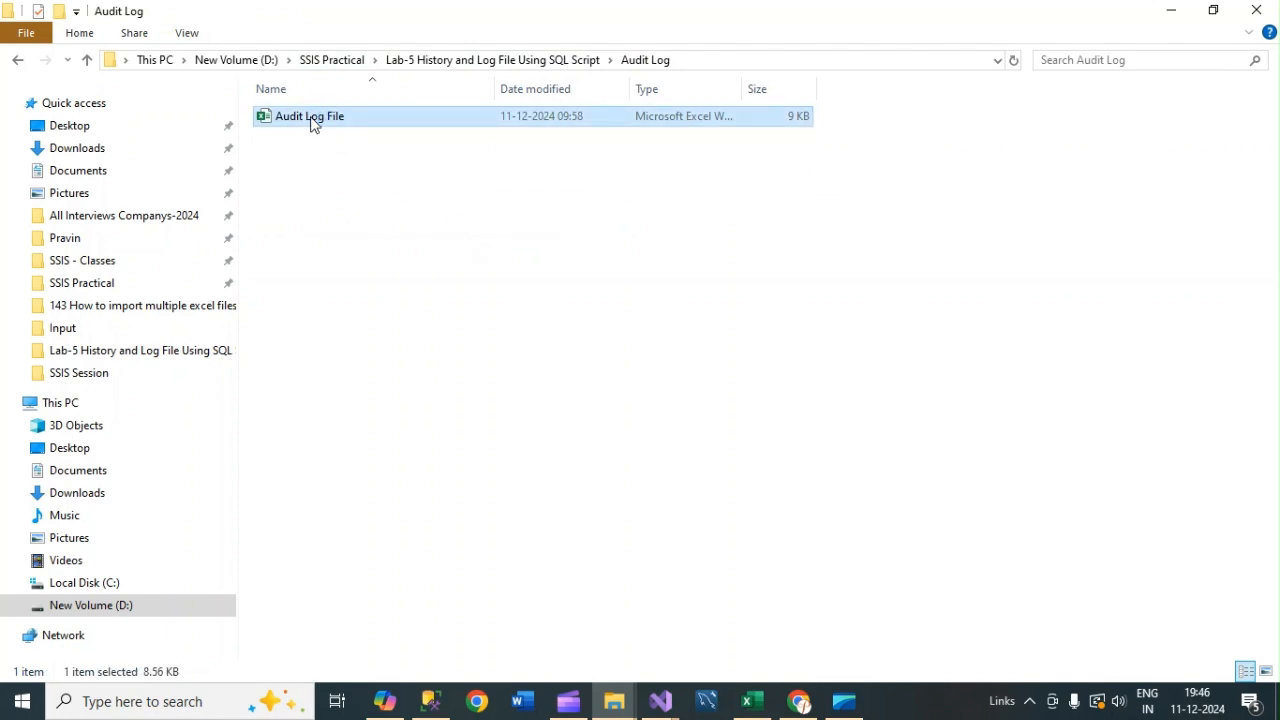
{"action": "double_click", "coordinate": [311, 118]}
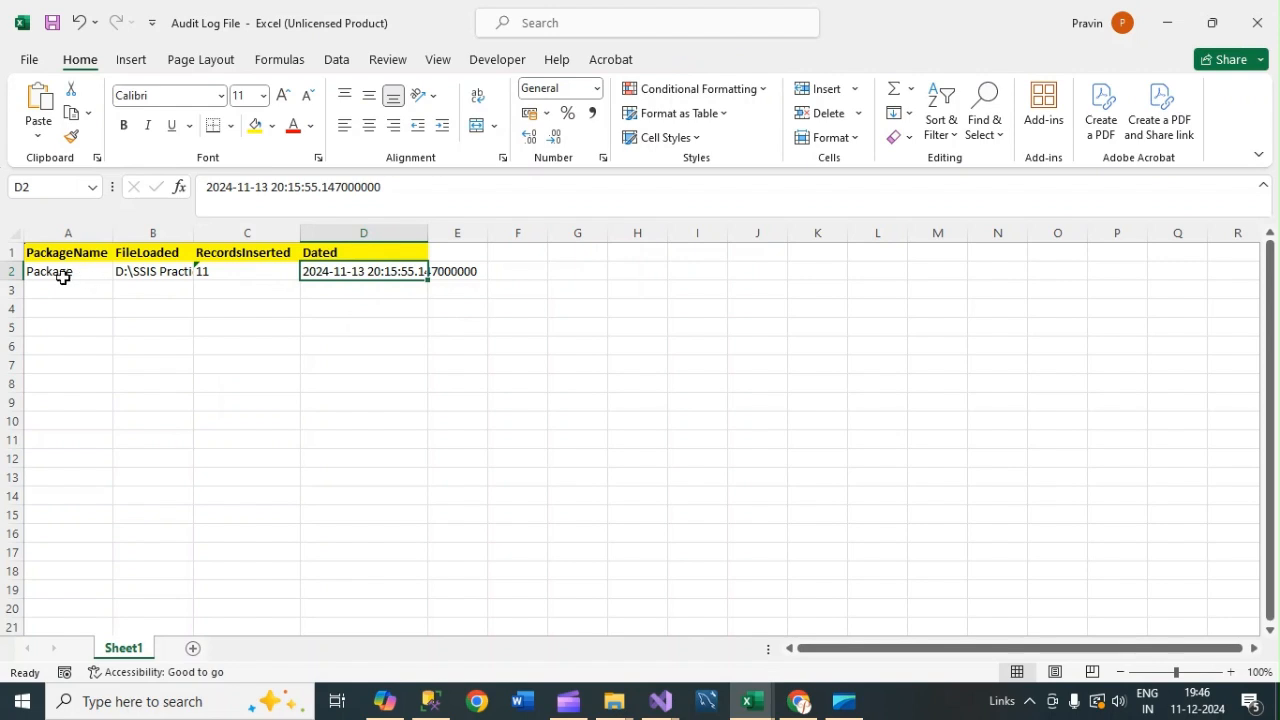
Step: Examine the PackageName, FileLoaded, RecordsInserted and Dated values in row 2 of the audit log sheet
{"action": "left_click", "coordinate": [45, 275]}
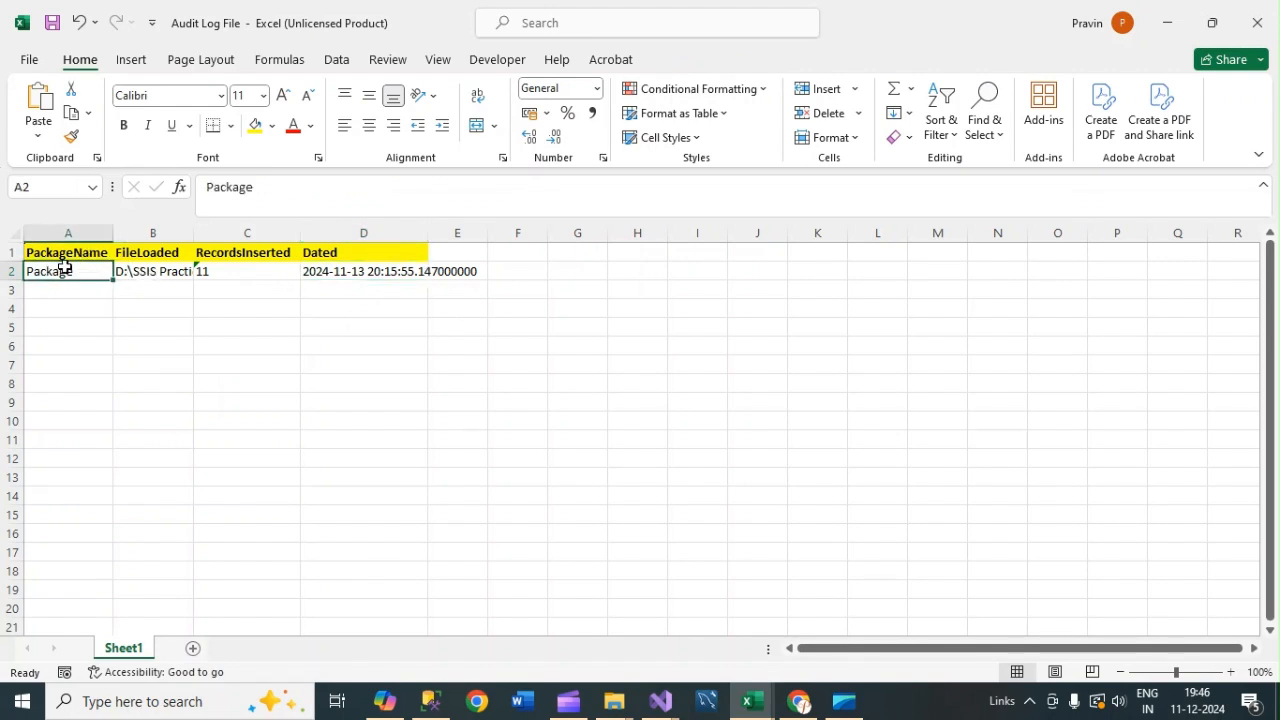
{"action": "left_click", "coordinate": [157, 253]}
{"action": "left_click", "coordinate": [165, 270]}
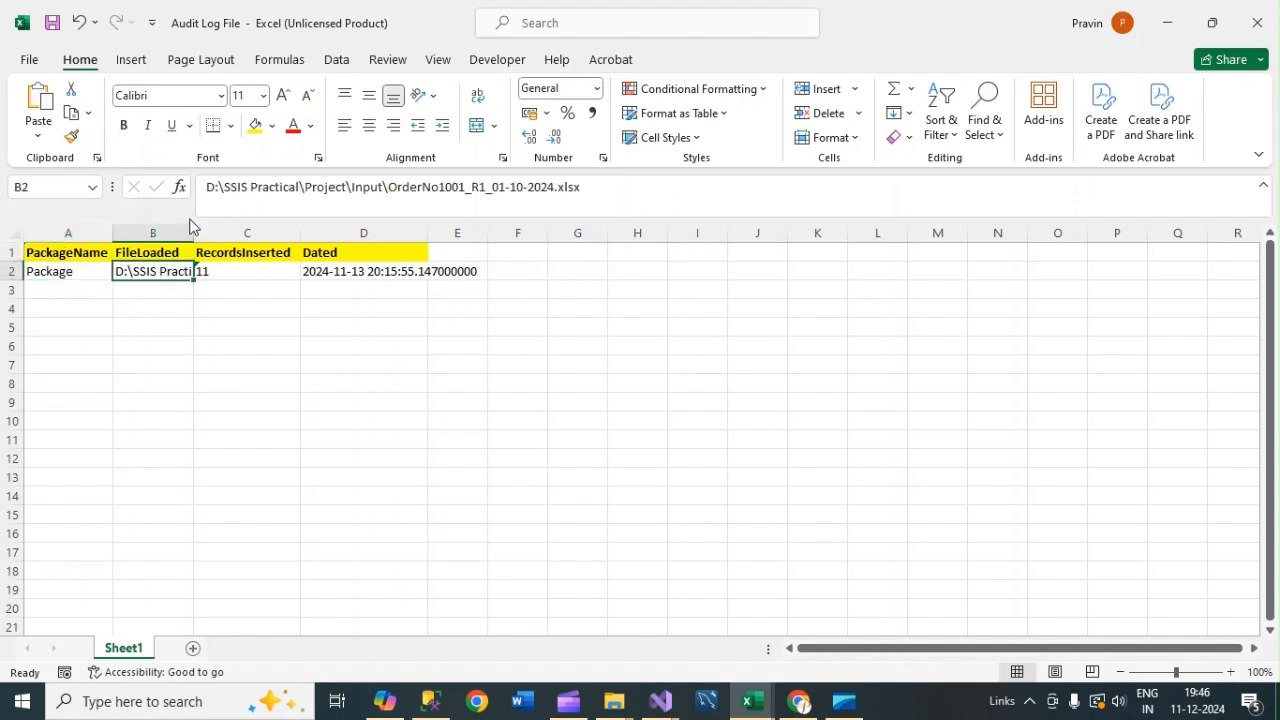
{"action": "left_click_drag", "start_coordinate": [389, 186], "coordinate": [630, 189]}
{"action": "left_click", "coordinate": [230, 267]}
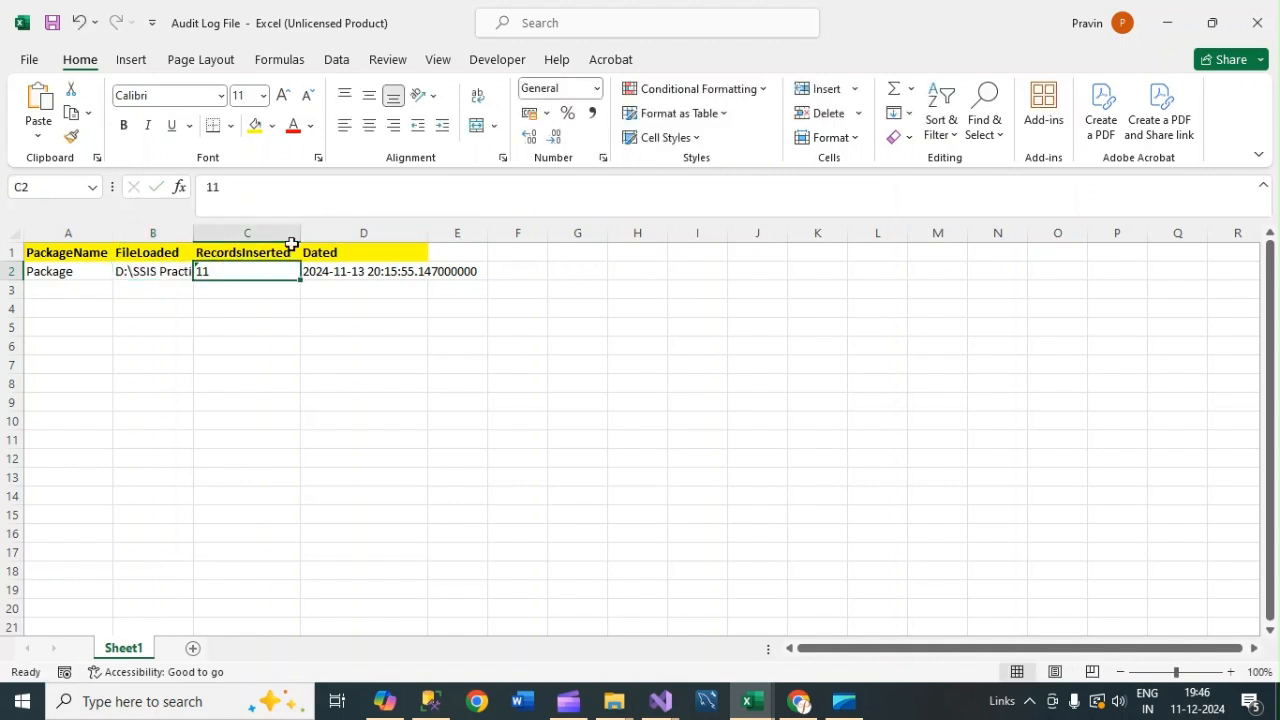
{"action": "left_click", "coordinate": [351, 273]}
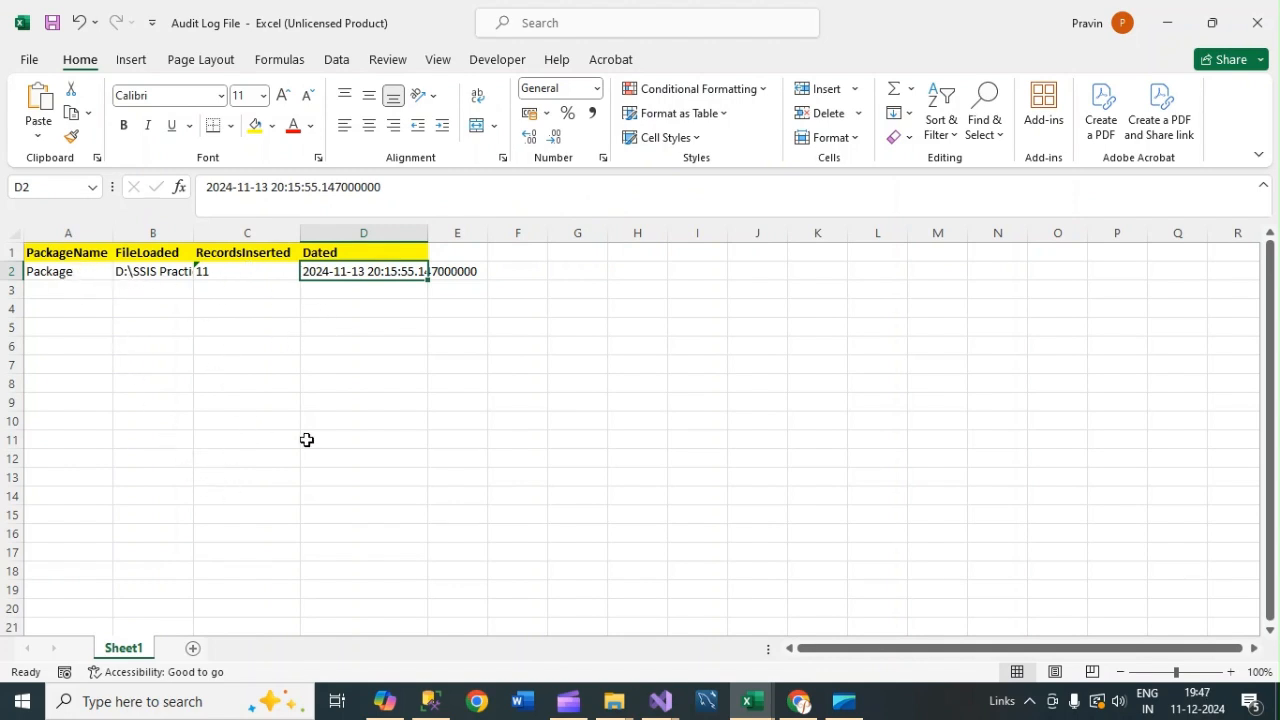
Step: Return to File Explorer, open the Lab-4 Input folder and select the OrderNo1001_R1_01-10-2024 file
{"action": "mouse_move", "coordinate": [614, 700]}
{"action": "left_click", "coordinate": [537, 640]}
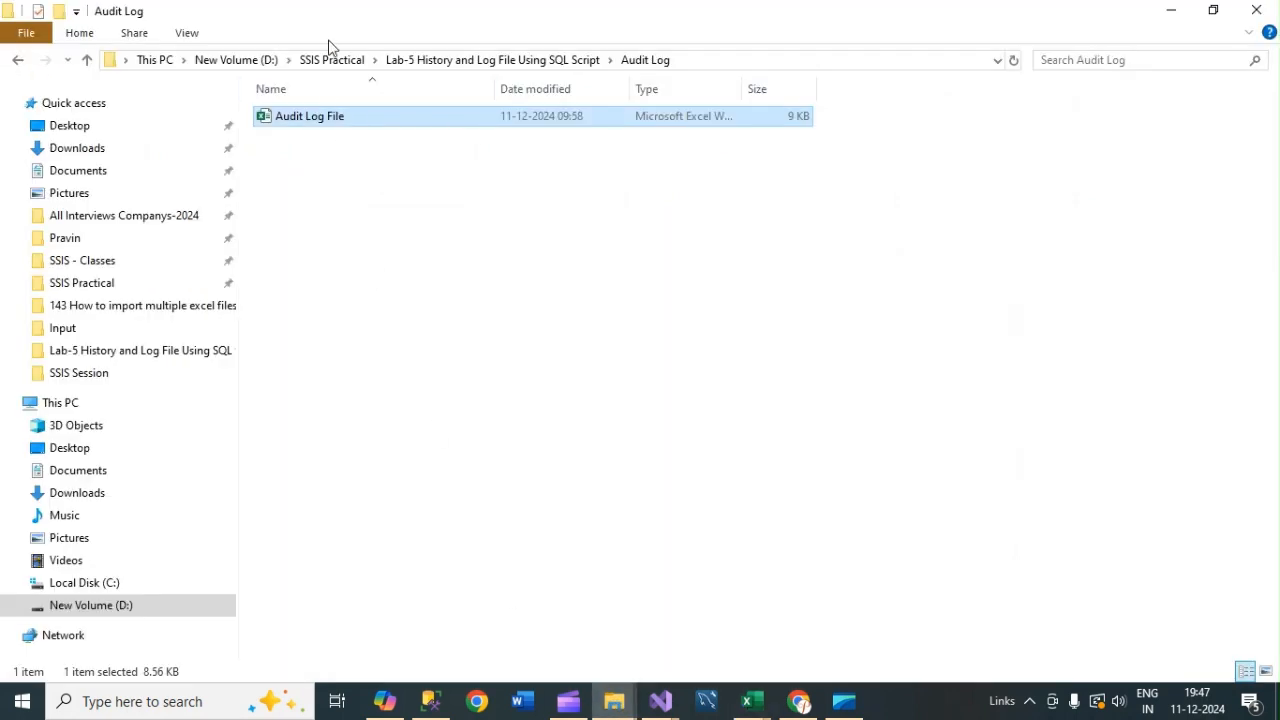
{"action": "left_click", "coordinate": [352, 60]}
{"action": "left_click", "coordinate": [337, 178]}
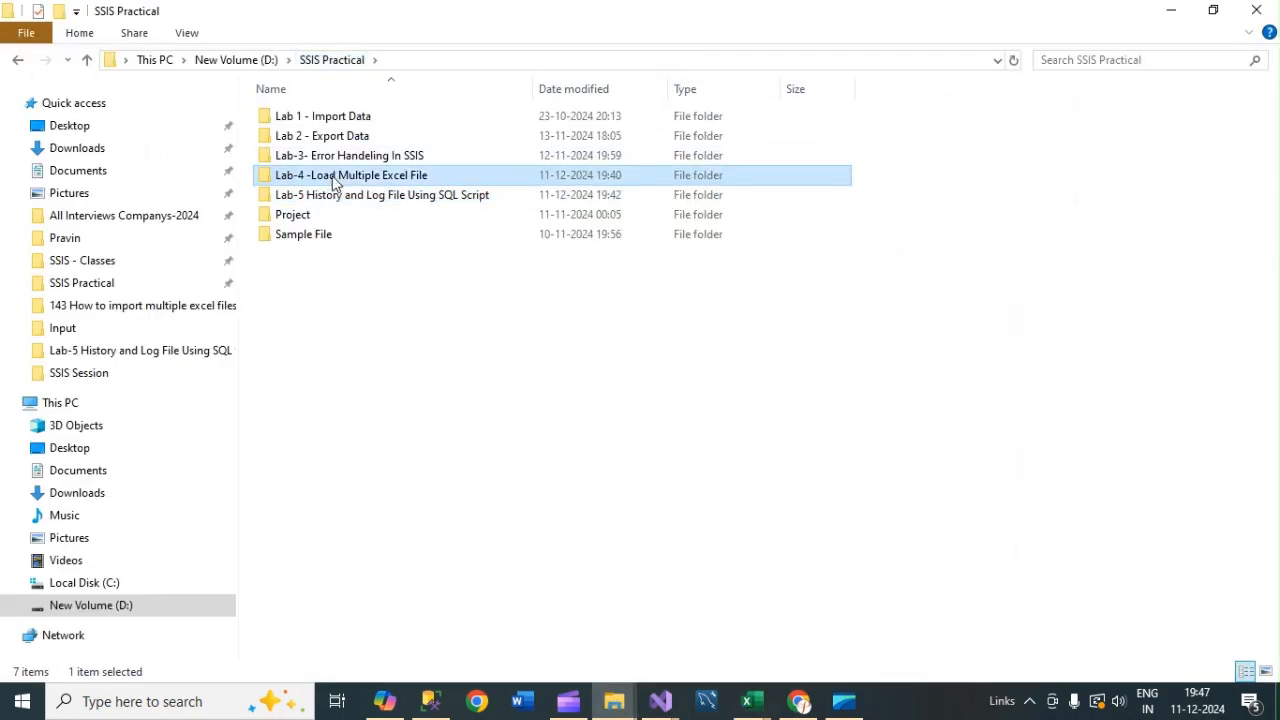
{"action": "double_click", "coordinate": [337, 178]}
{"action": "double_click", "coordinate": [292, 118]}
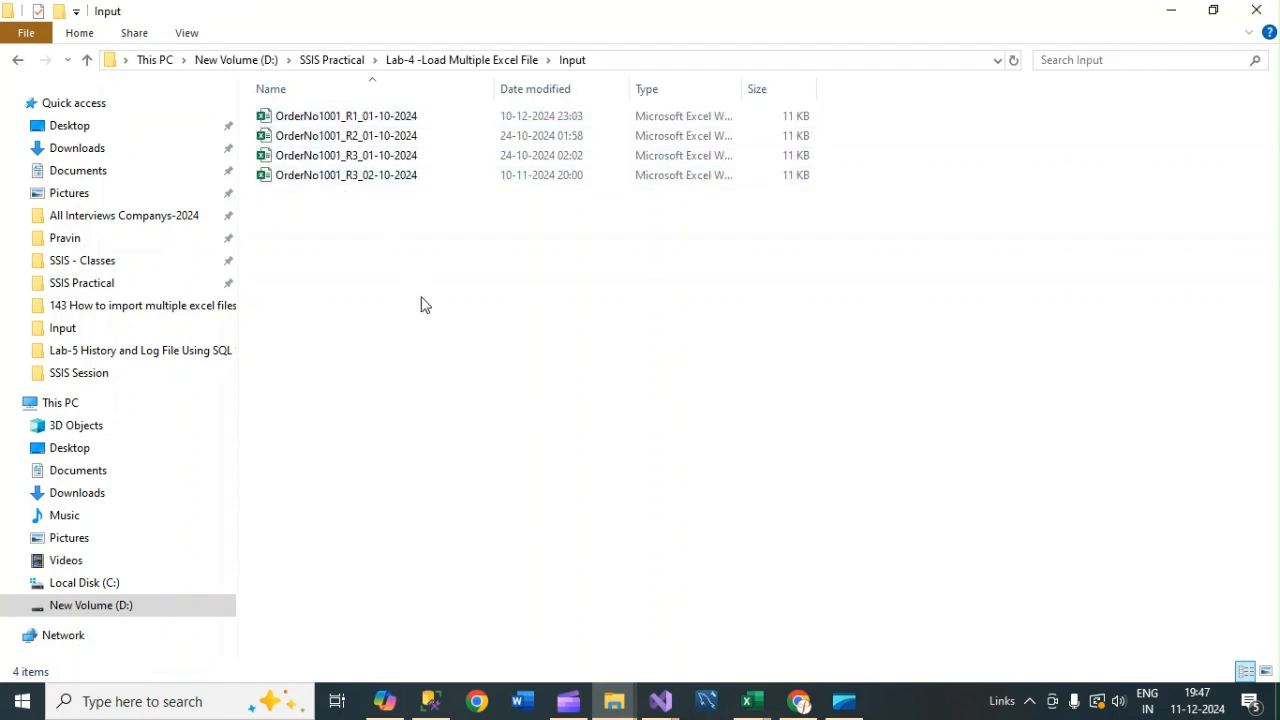
{"action": "left_click", "coordinate": [300, 118]}
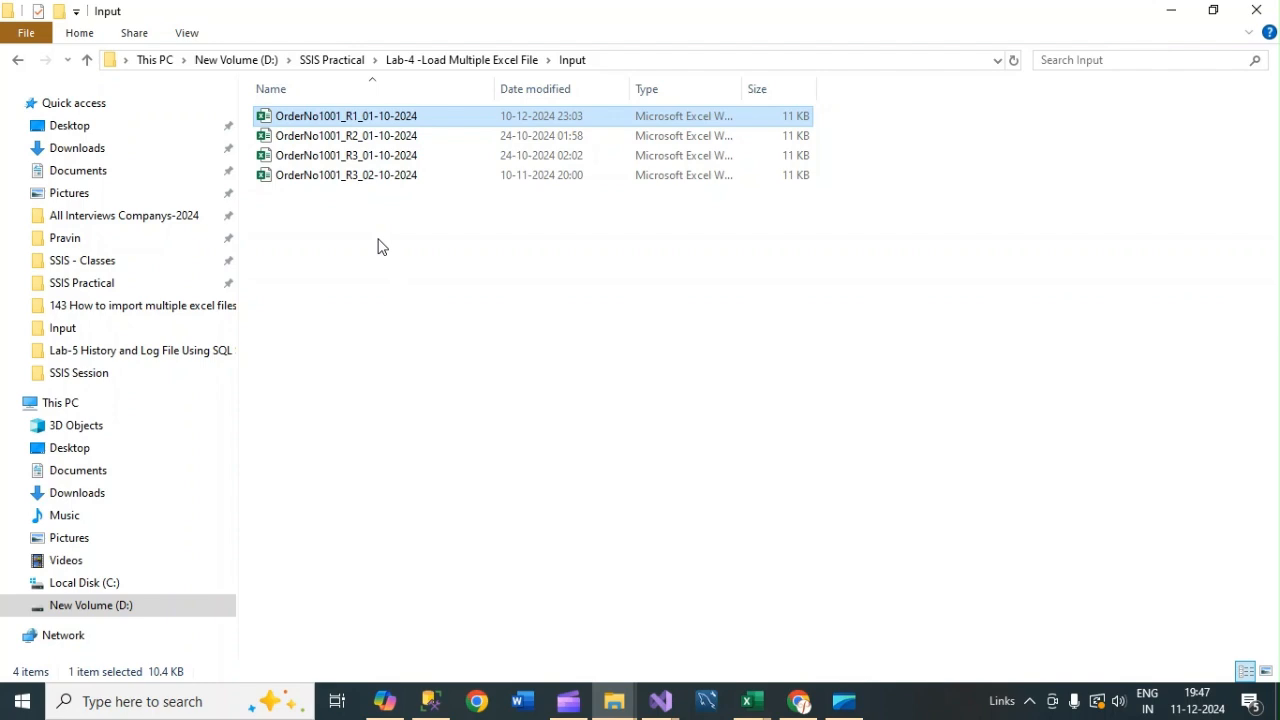
Step: Switch to the Audit Log using SQL Script project in Visual Studio and show the package's control flow
{"action": "left_click", "coordinate": [657, 701]}
{"action": "left_click", "coordinate": [590, 628]}
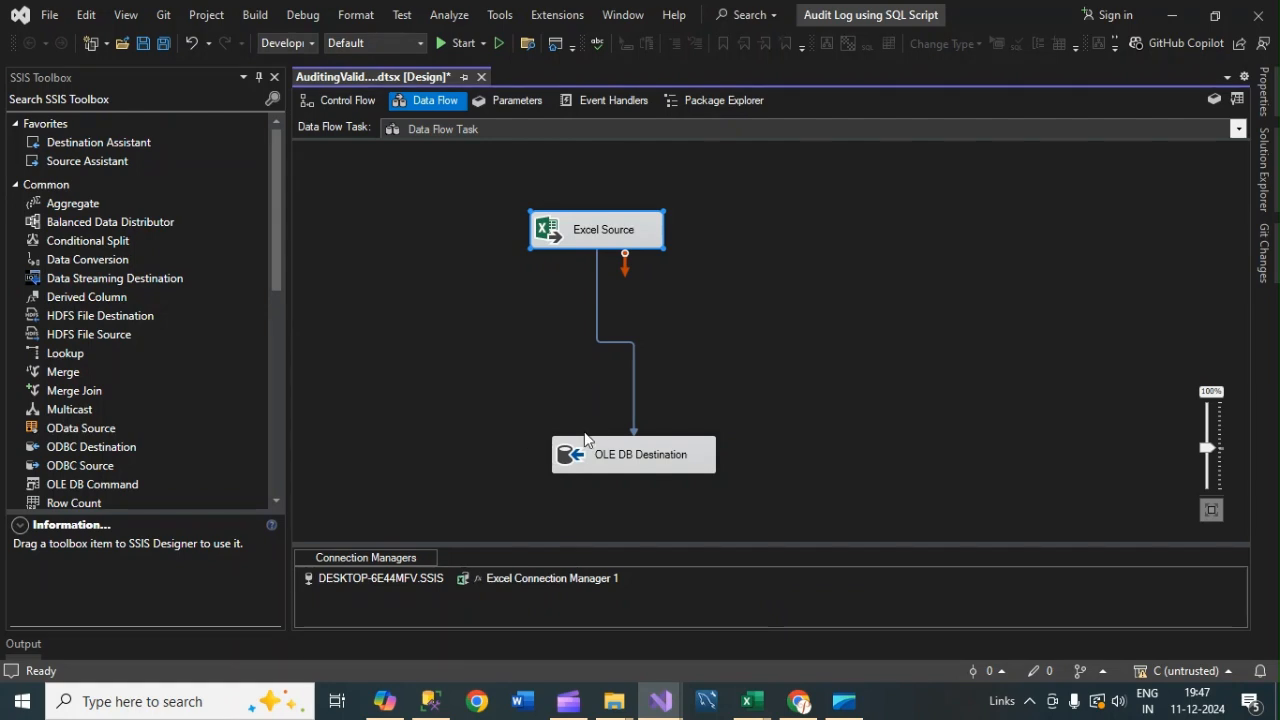
{"action": "left_click", "coordinate": [350, 100]}
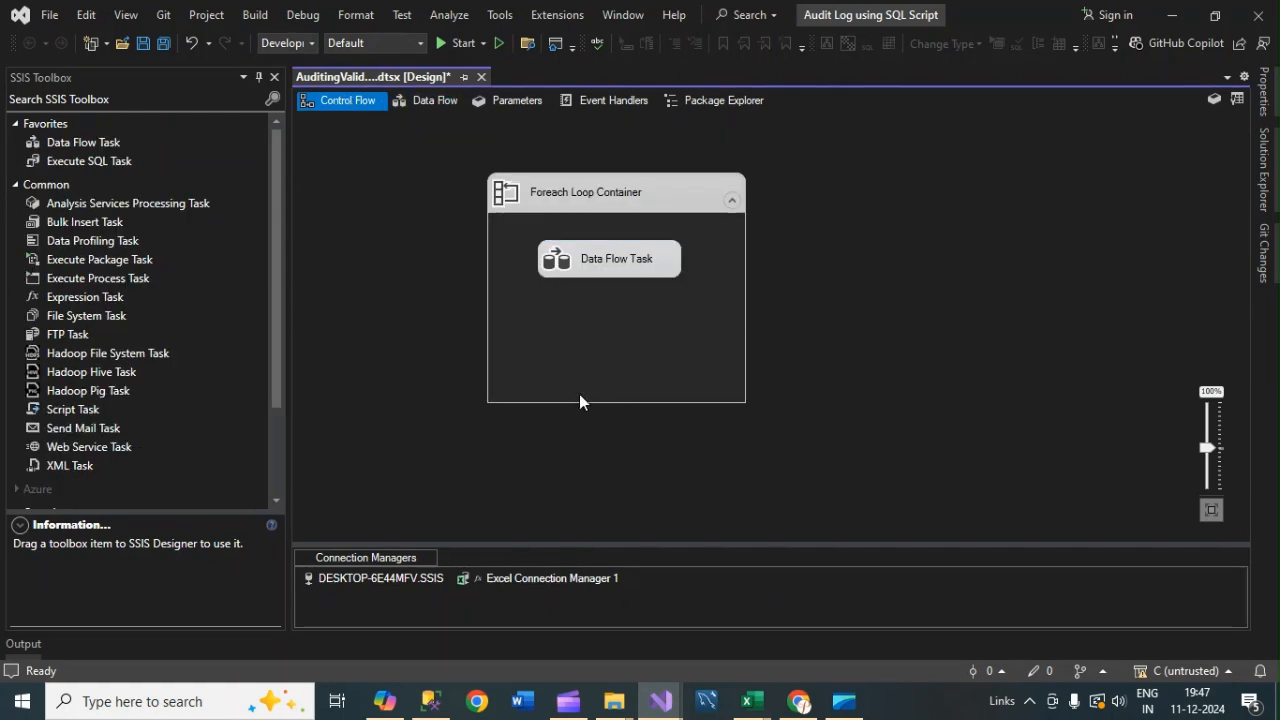
Step: Switch to SQL Server Management Studio and close the Create FilesLoaded script
{"action": "left_click", "coordinate": [428, 705]}
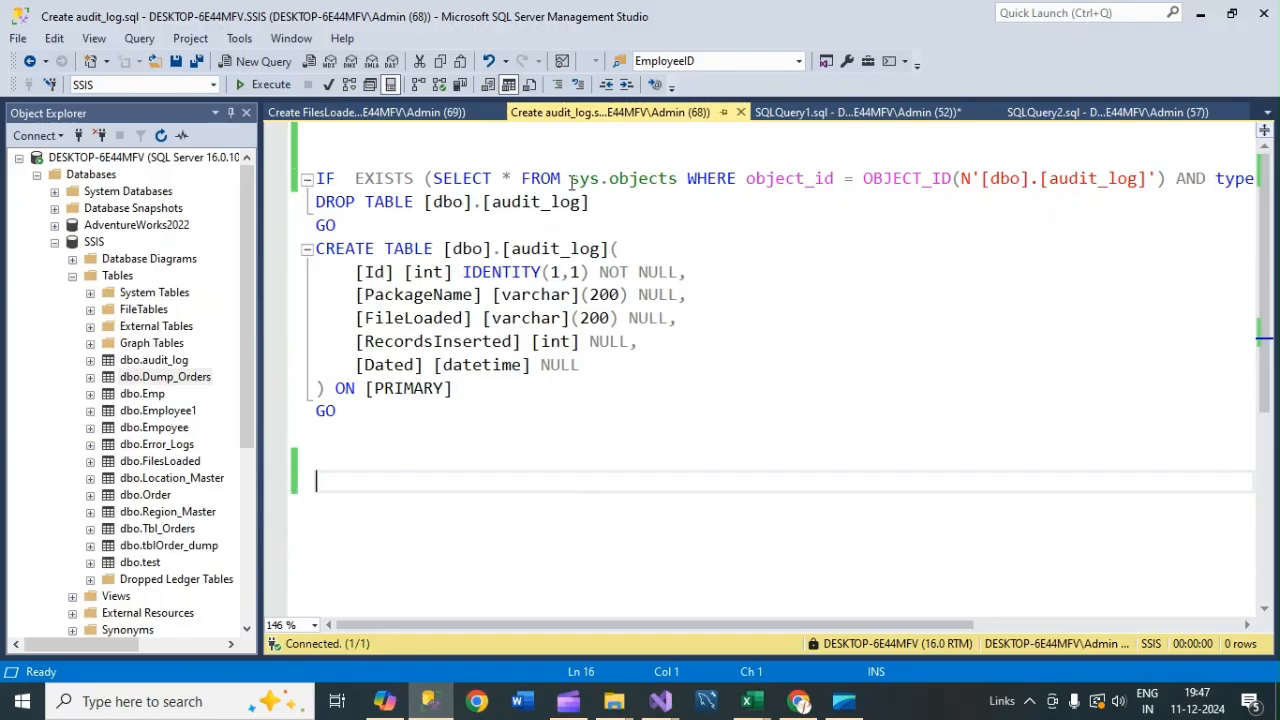
{"action": "left_click_drag", "start_coordinate": [410, 116], "coordinate": [617, 117]}
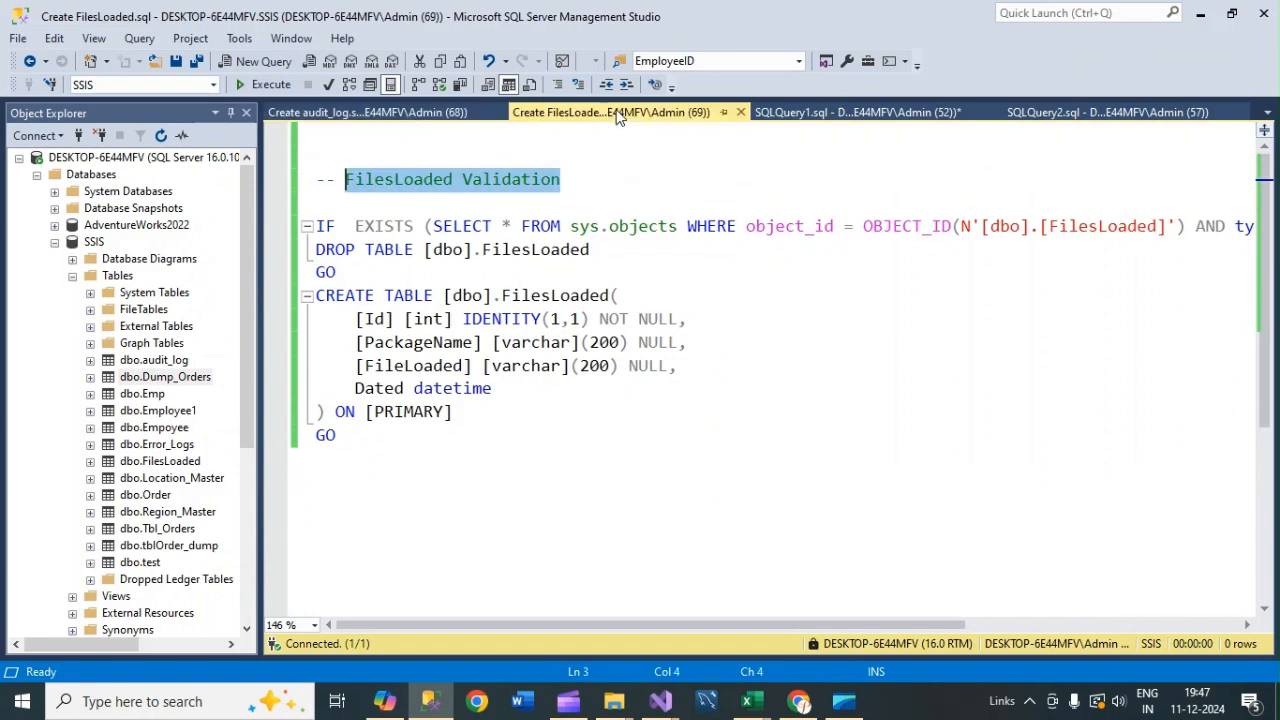
{"action": "left_click", "coordinate": [741, 112]}
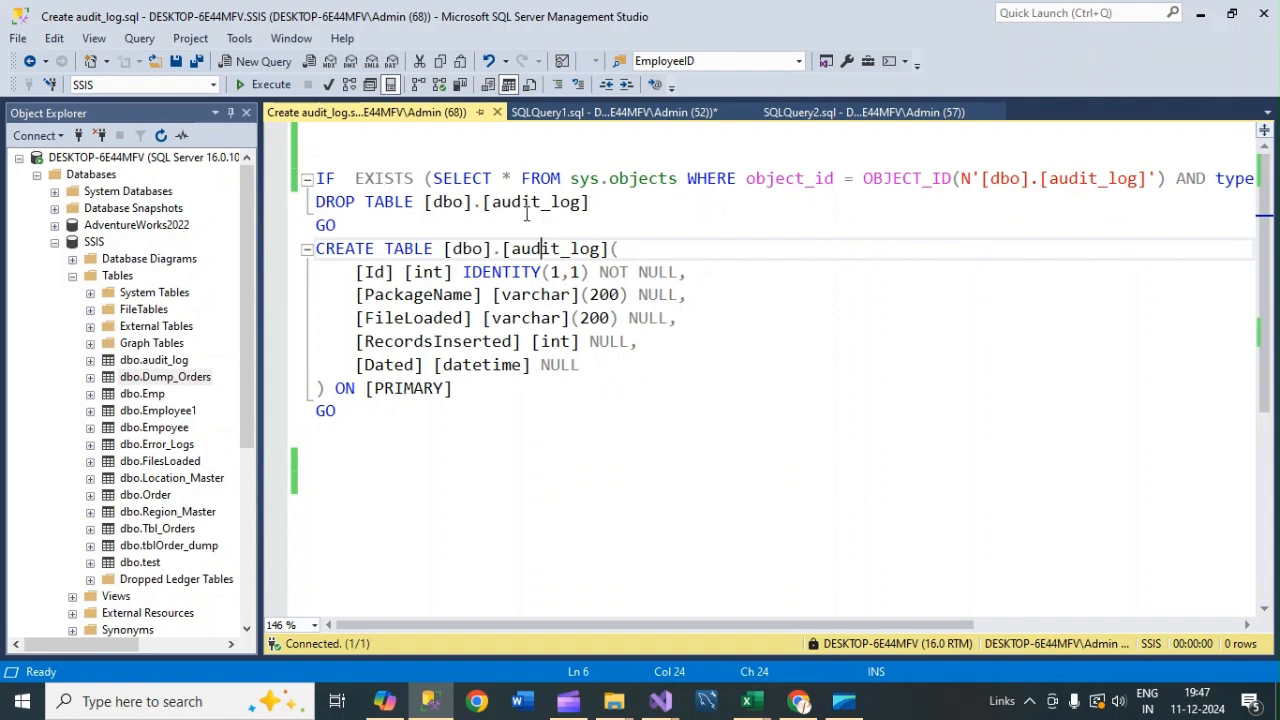
Step: Examine the audit_log script's drop check and its Id, PackageName, FileLoaded, RecordsInserted and Dated column definitions
{"action": "left_click_drag", "start_coordinate": [362, 149], "coordinate": [634, 233]}
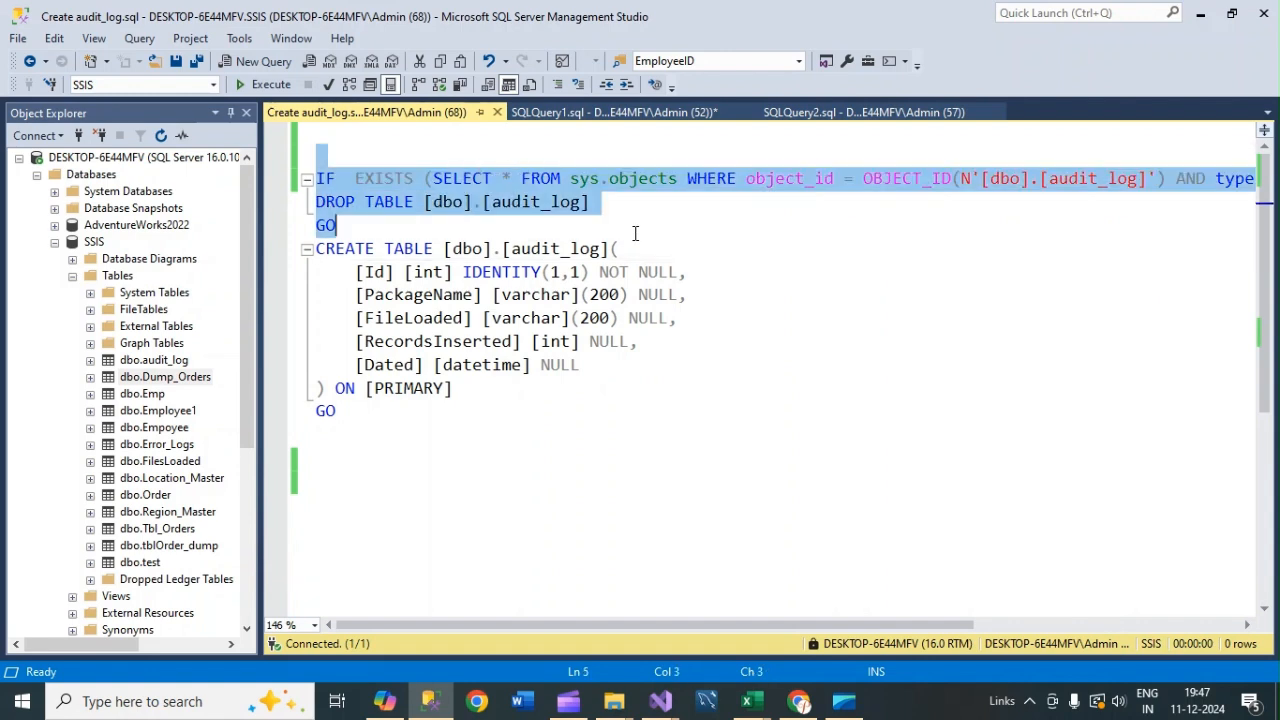
{"action": "left_click", "coordinate": [650, 234]}
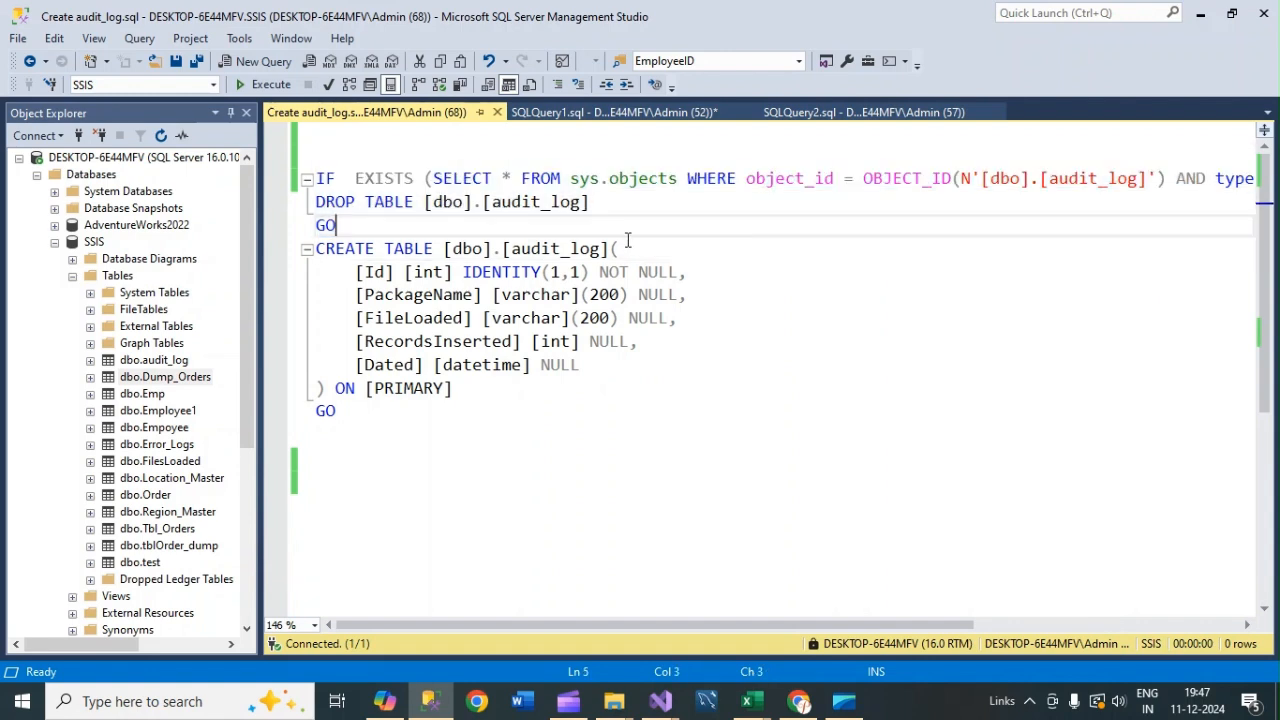
{"action": "left_click", "coordinate": [563, 248]}
{"action": "double_click", "coordinate": [372, 272]}
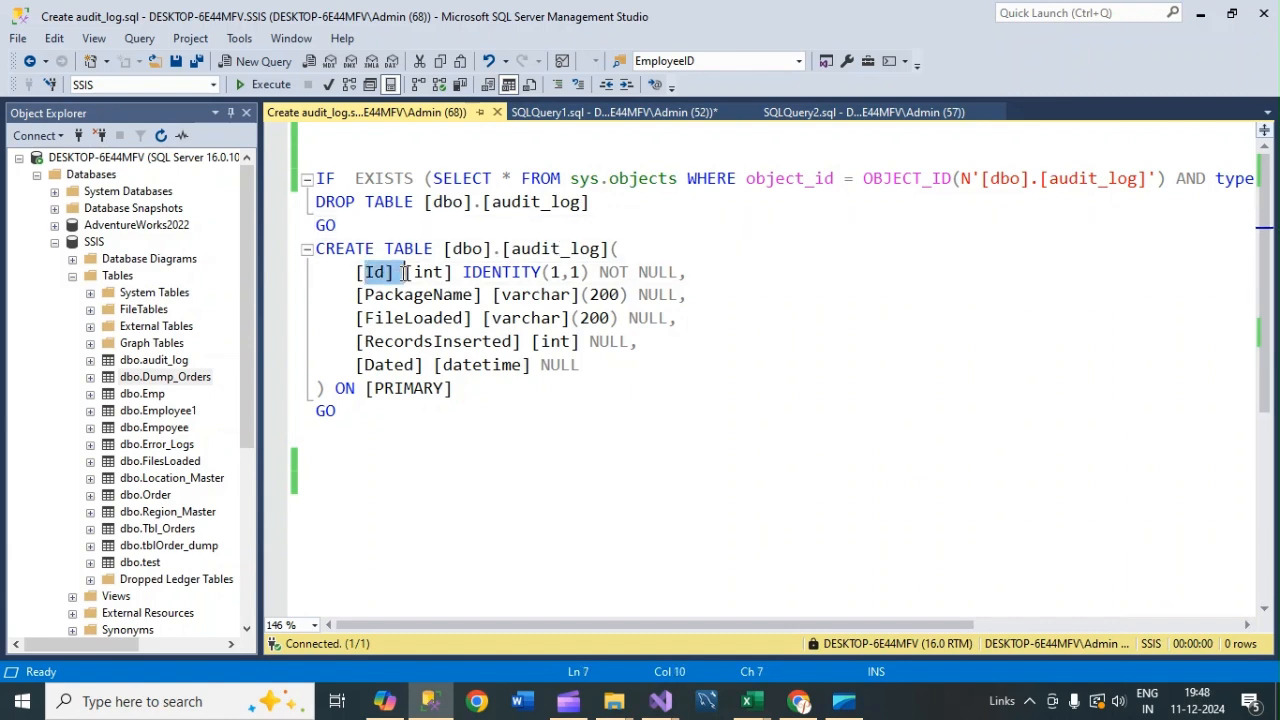
{"action": "left_click", "coordinate": [464, 272]}
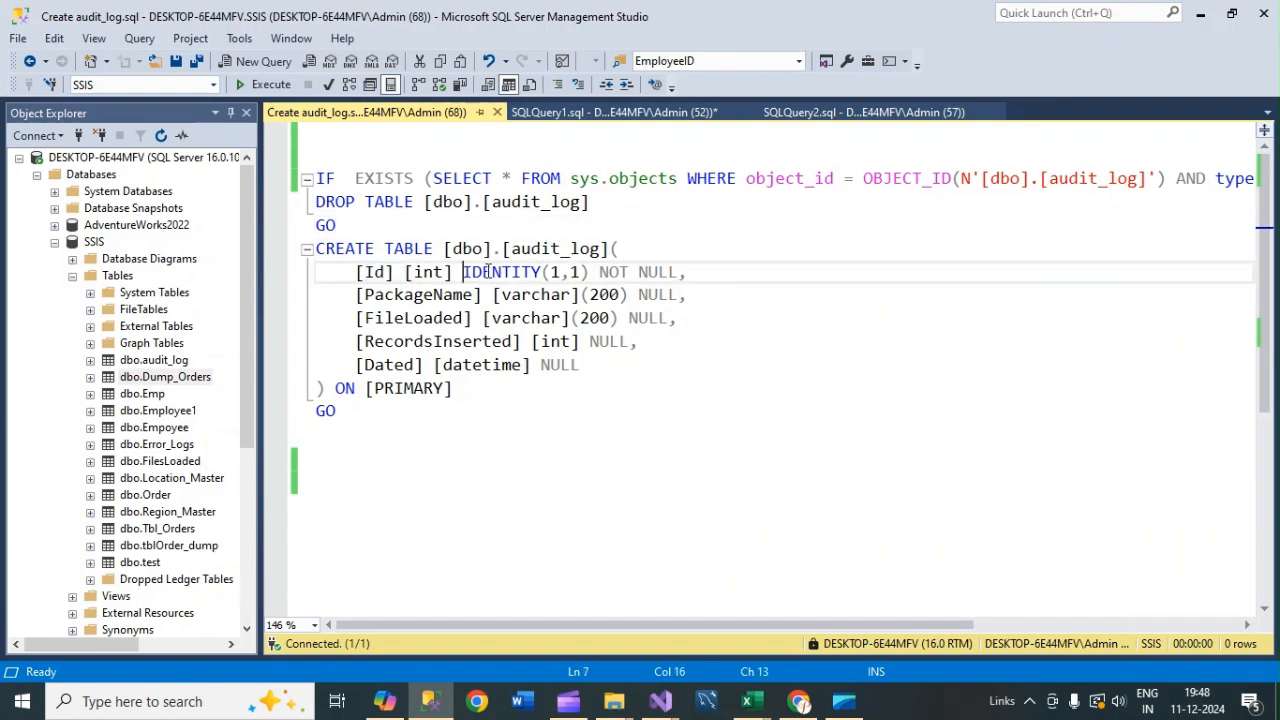
{"action": "left_click_drag", "start_coordinate": [384, 294], "coordinate": [465, 318]}
{"action": "left_click", "coordinate": [416, 318]}
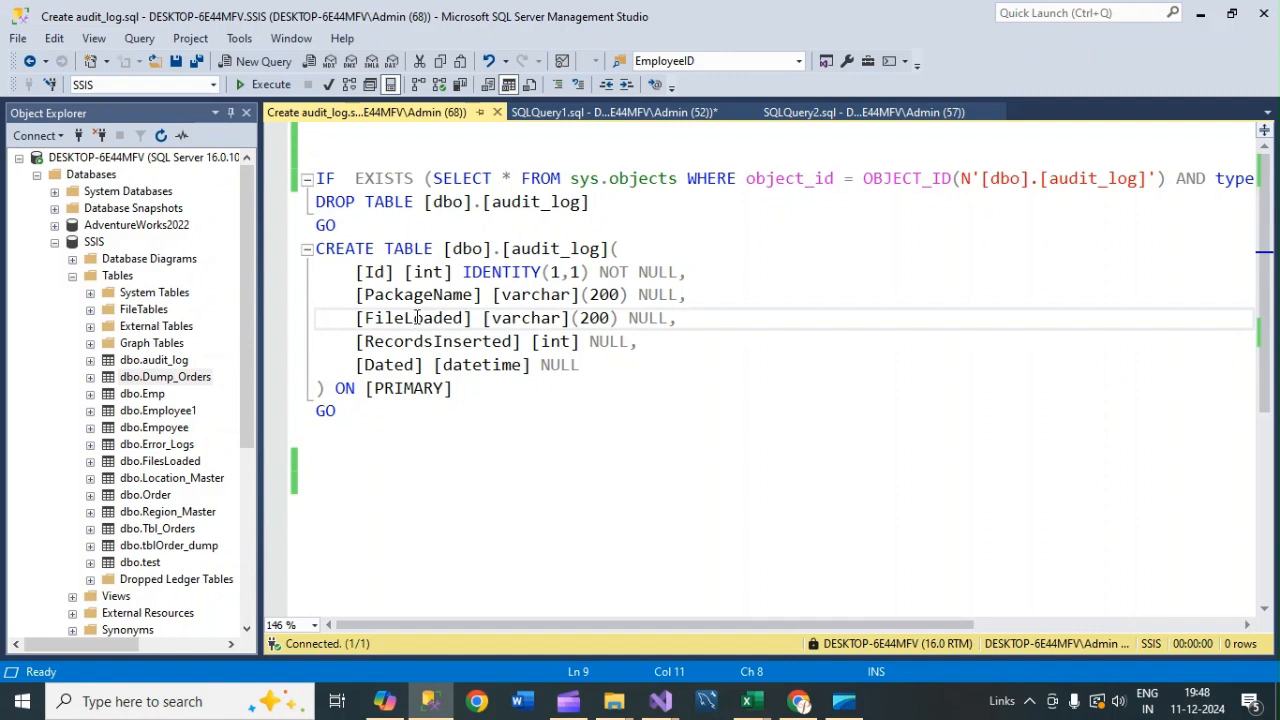
{"action": "left_click_drag", "start_coordinate": [393, 341], "coordinate": [488, 341]}
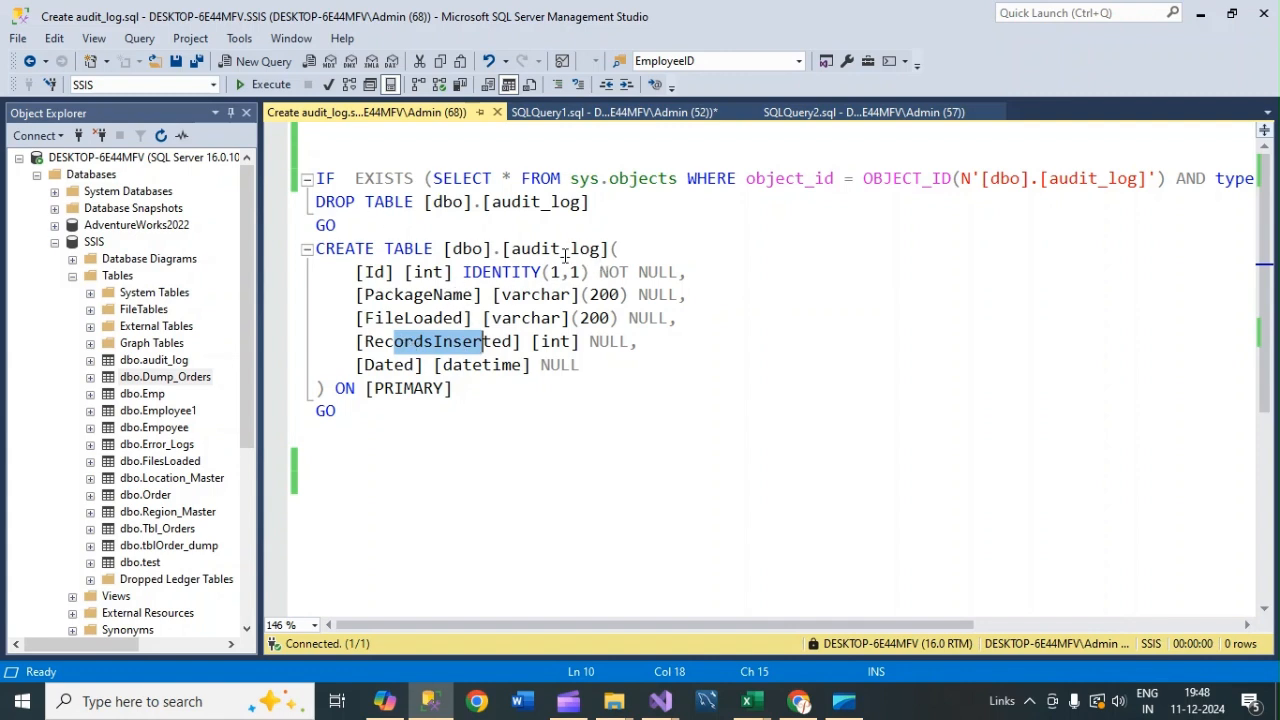
{"action": "double_click", "coordinate": [390, 368]}
{"action": "left_click", "coordinate": [587, 381]}
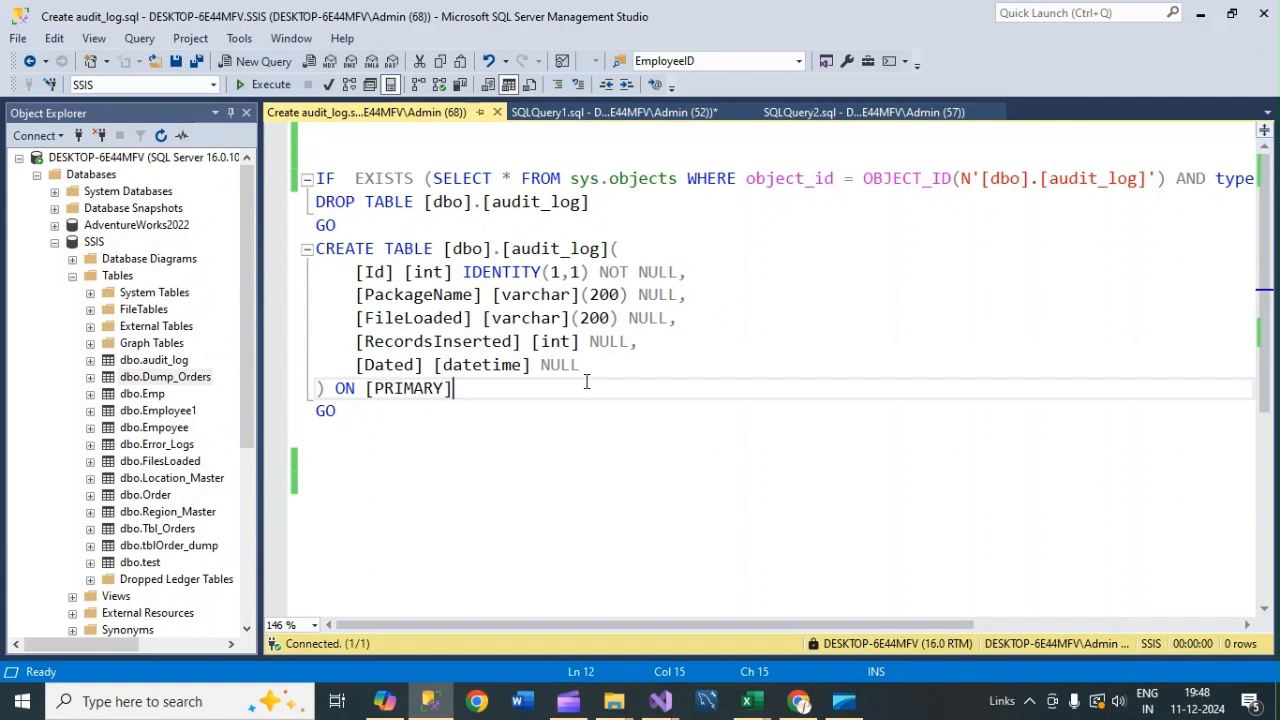
Step: Execute the whole Create audit_log script to drop and recreate the table, and hide the results pane
{"action": "left_click_drag", "start_coordinate": [337, 226], "coordinate": [643, 412]}
{"action": "left_click", "coordinate": [690, 429]}
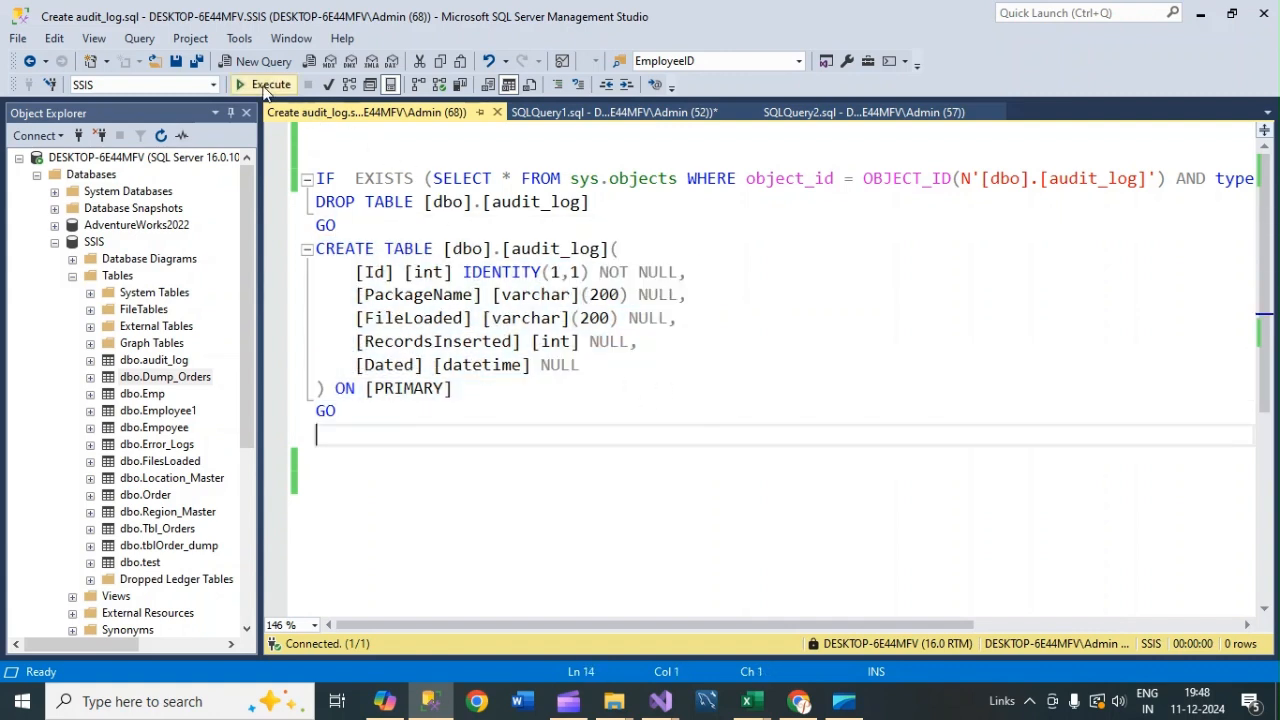
{"action": "left_click", "coordinate": [265, 86]}
{"action": "left_click", "coordinate": [773, 327]}
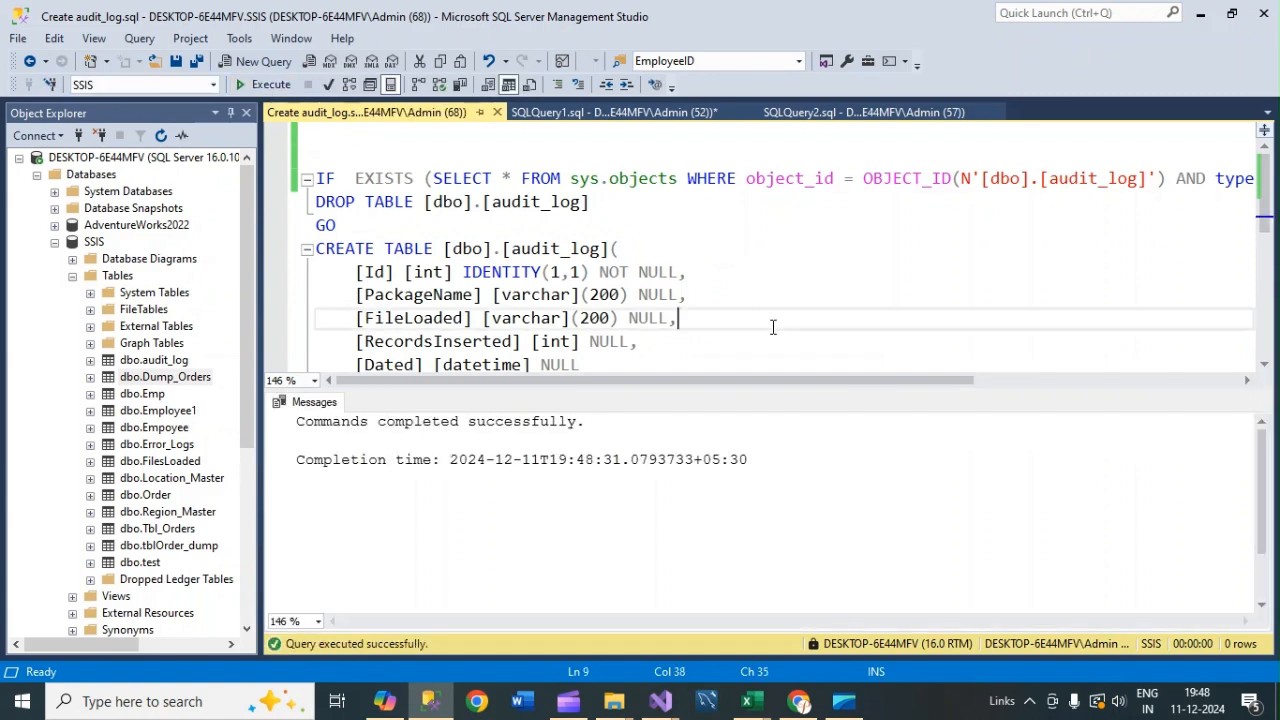
{"action": "key", "text": "ctrl+r"}
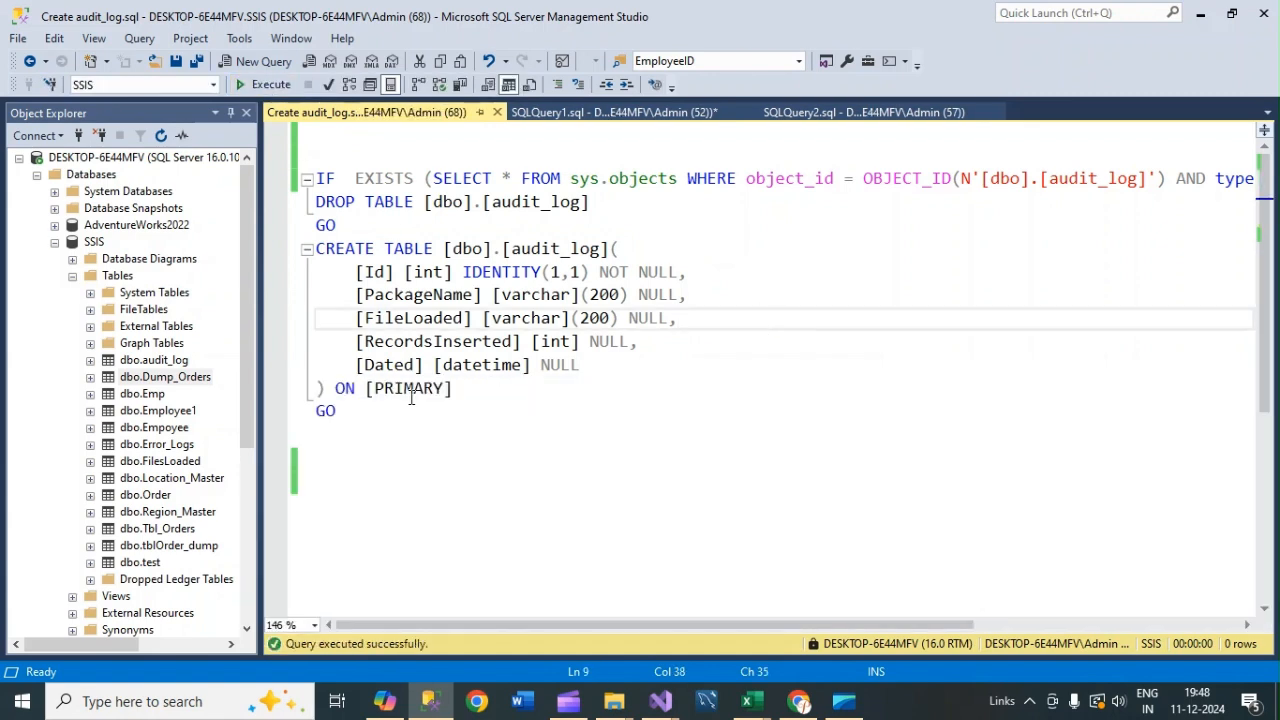
Step: Begin an INSERT INTO [dbo].[audit_log] statement below the table creation script, reusing the table name from the CREATE TABLE line
{"action": "left_click", "coordinate": [330, 452]}
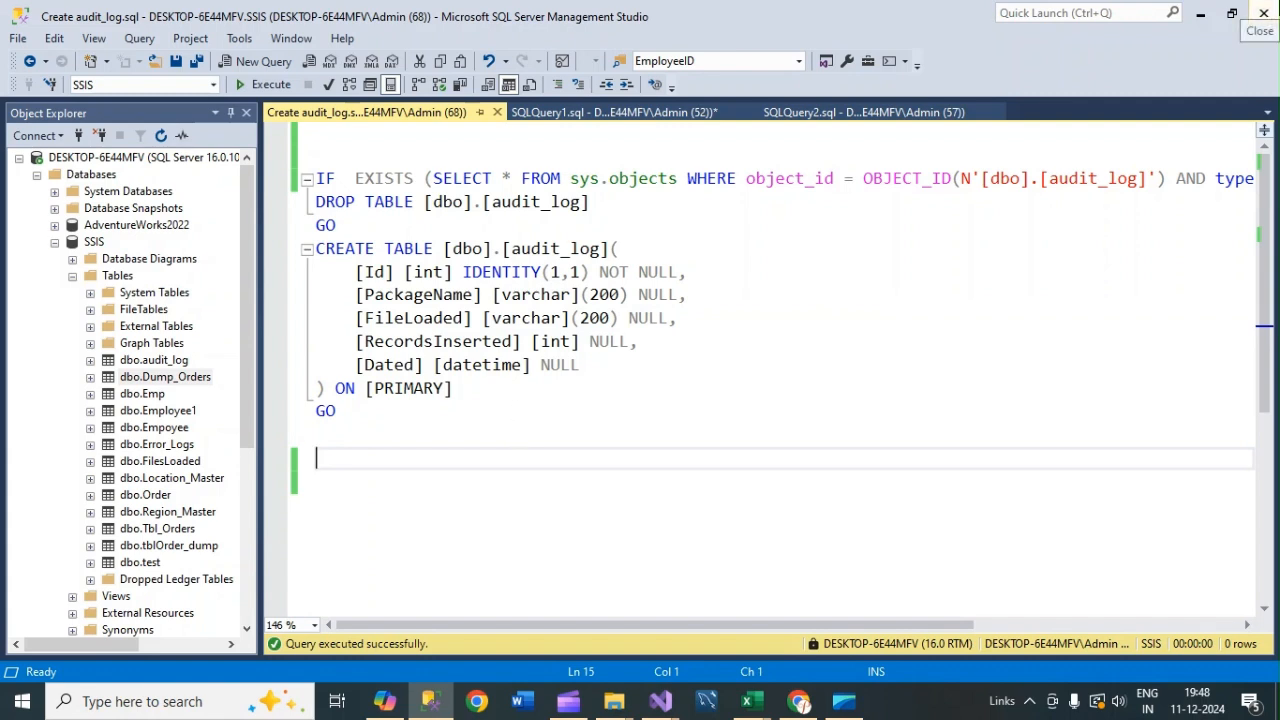
{"action": "type", "text": "IN"}
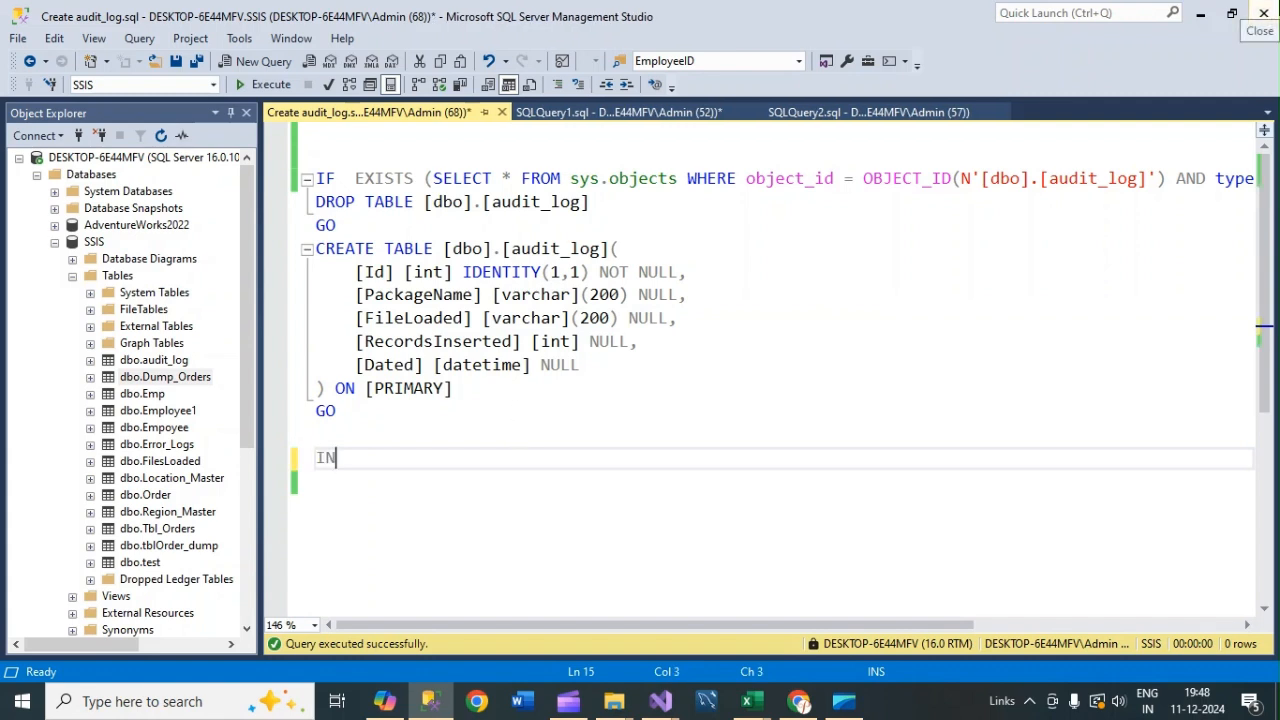
{"action": "type", "text": "SET"}
{"action": "type", "text": "RT IN"}
{"action": "type", "text": "TO"}
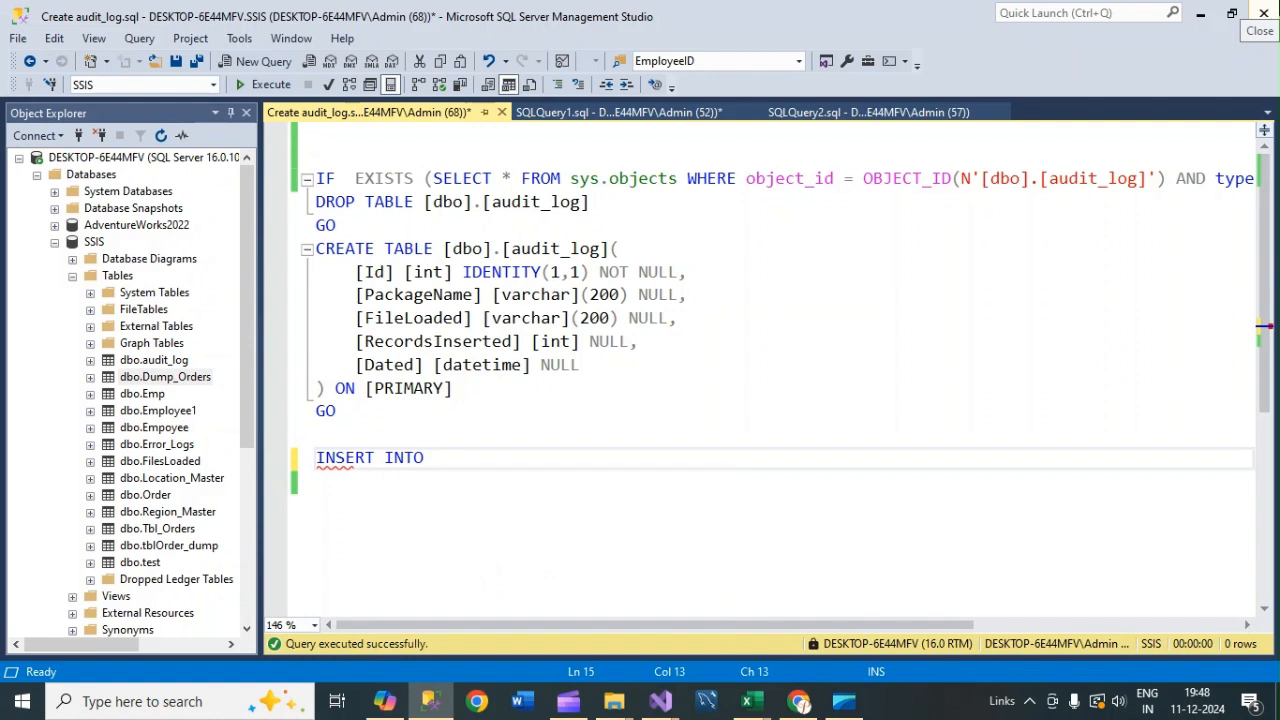
{"action": "left_click", "coordinate": [447, 249]}
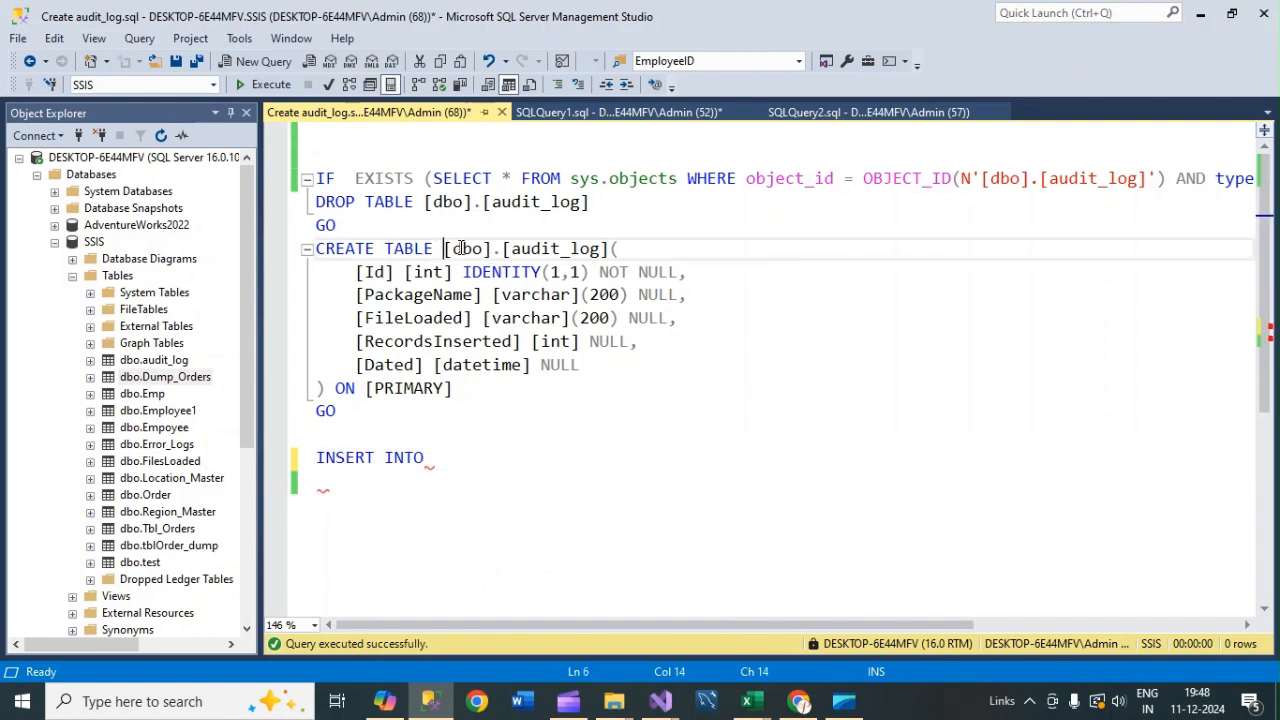
{"action": "left_click_drag", "start_coordinate": [458, 248], "coordinate": [609, 249]}
{"action": "key", "text": "ctrl+c"}
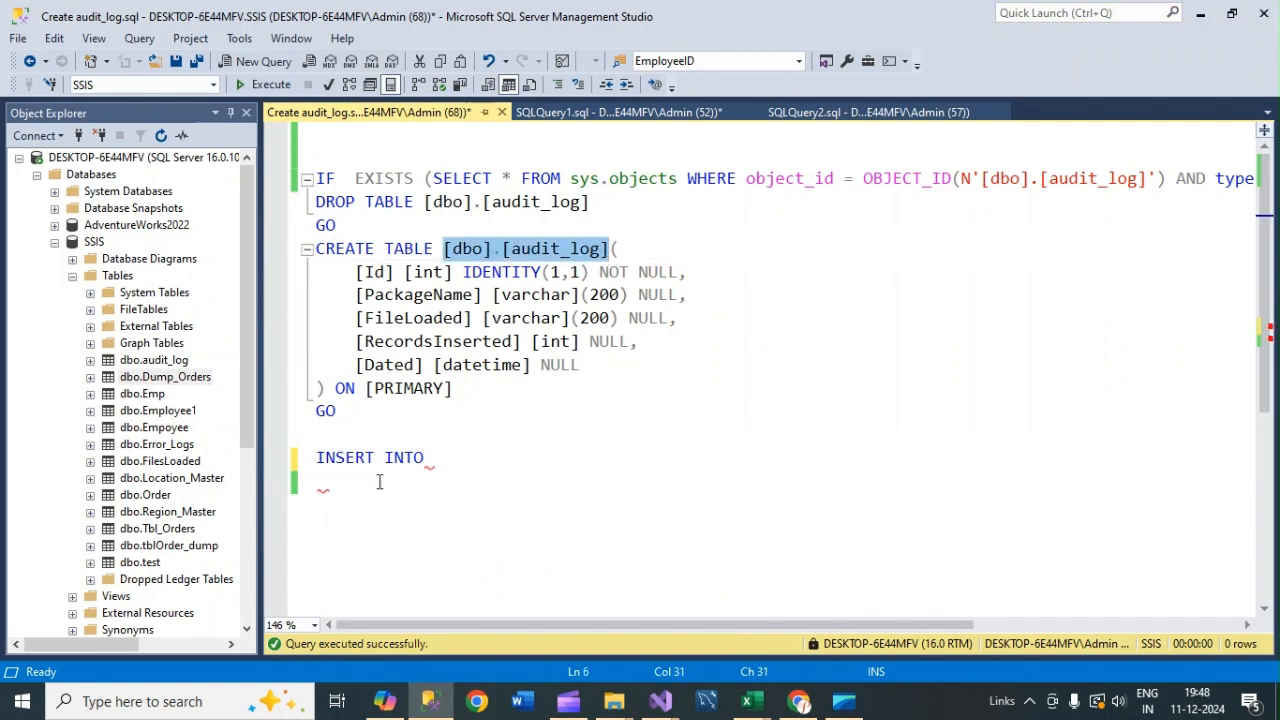
{"action": "left_click", "coordinate": [452, 459]}
{"action": "key", "text": "ctrl+v"}
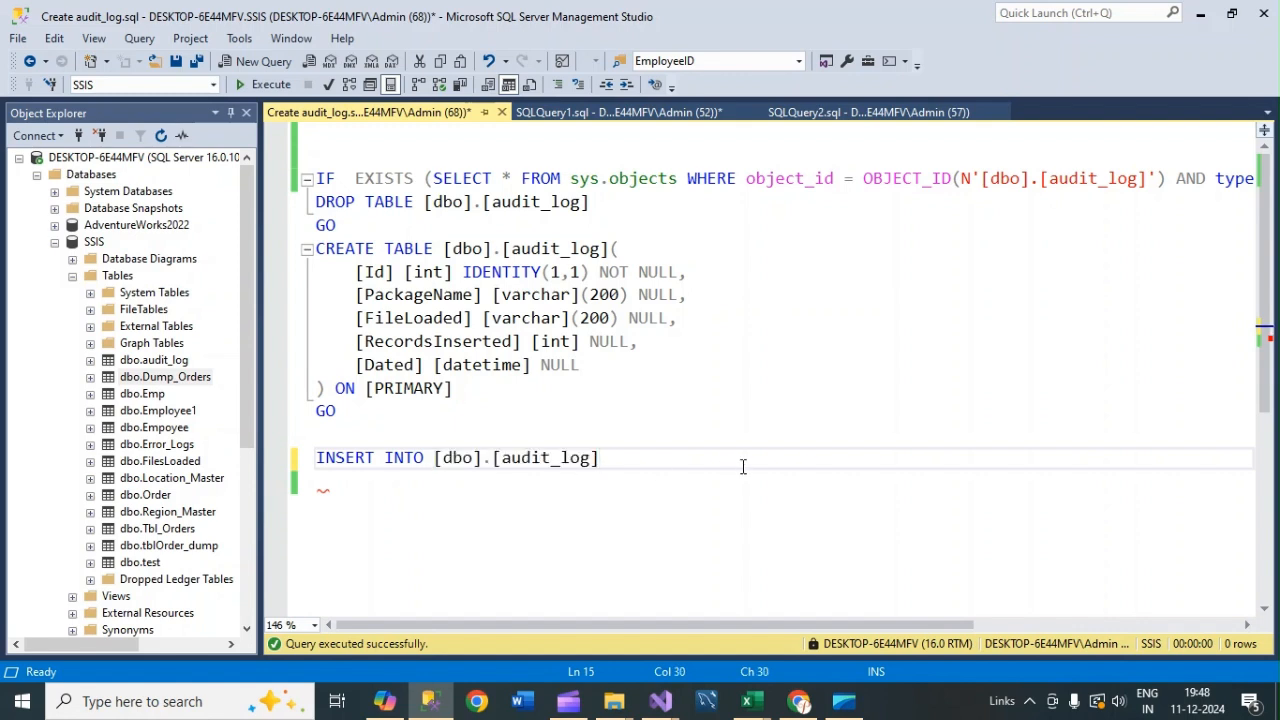
Step: Continue the insert statement with SELECT and 'PackageName.dtsx' as its first value, followed by a comma
{"action": "type", "text": "SELECT ''"}
{"action": "key", "text": "Left"}
{"action": "left_click", "coordinate": [415, 295]}
{"action": "left_click_drag", "start_coordinate": [472, 295], "coordinate": [370, 303]}
{"action": "key", "text": "ctrl+c"}
{"action": "left_click", "coordinate": [688, 457]}
{"action": "key", "text": "ctrl+v"}
{"action": "type", "text": "."}
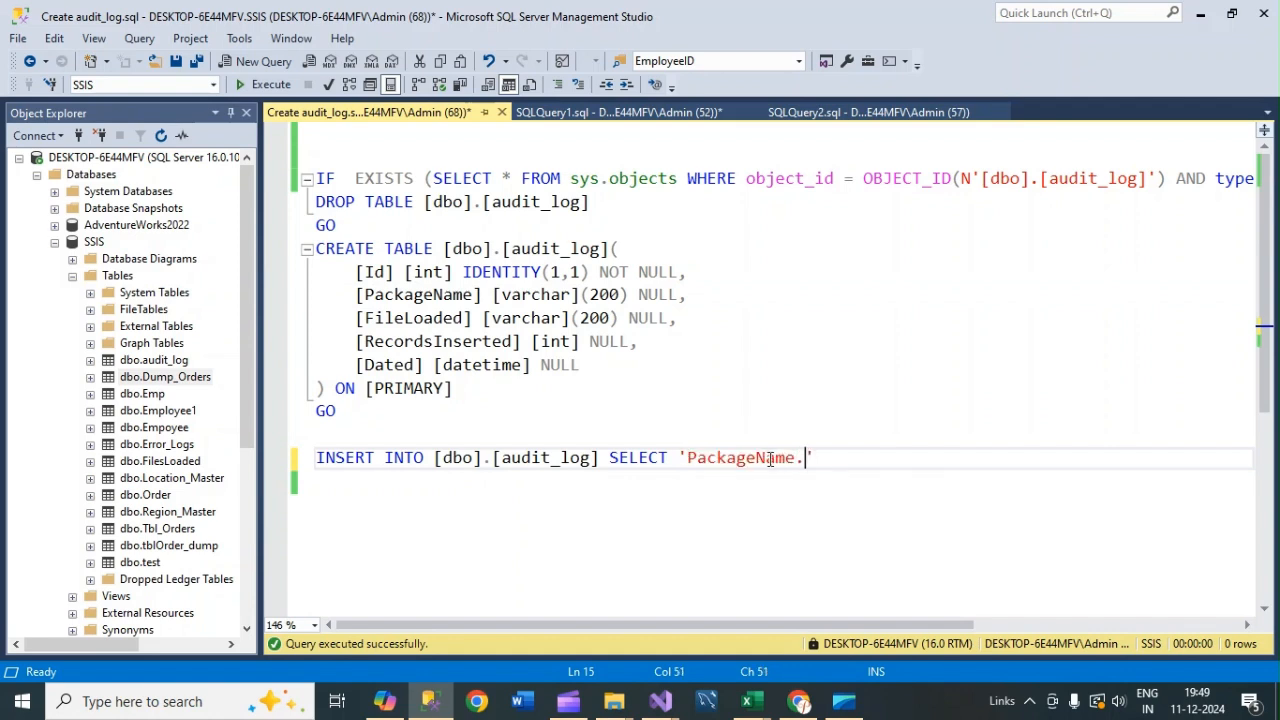
{"action": "type", "text": "T"}
{"action": "key", "text": "BackSpace"}
{"action": "type", "text": "DSX"}
{"action": "key", "text": "BackSpace"}
{"action": "key", "text": "BackSpace"}
{"action": "key", "text": "BackSpace"}
{"action": "type", "text": "dtsx"}
{"action": "key", "text": "Right"}
{"action": "type", "text": ","}
Step: Complete the insert's value list with 'FIlepah', 0 and getdate(), and select the entire insert statement
{"action": "left_click", "coordinate": [425, 318]}
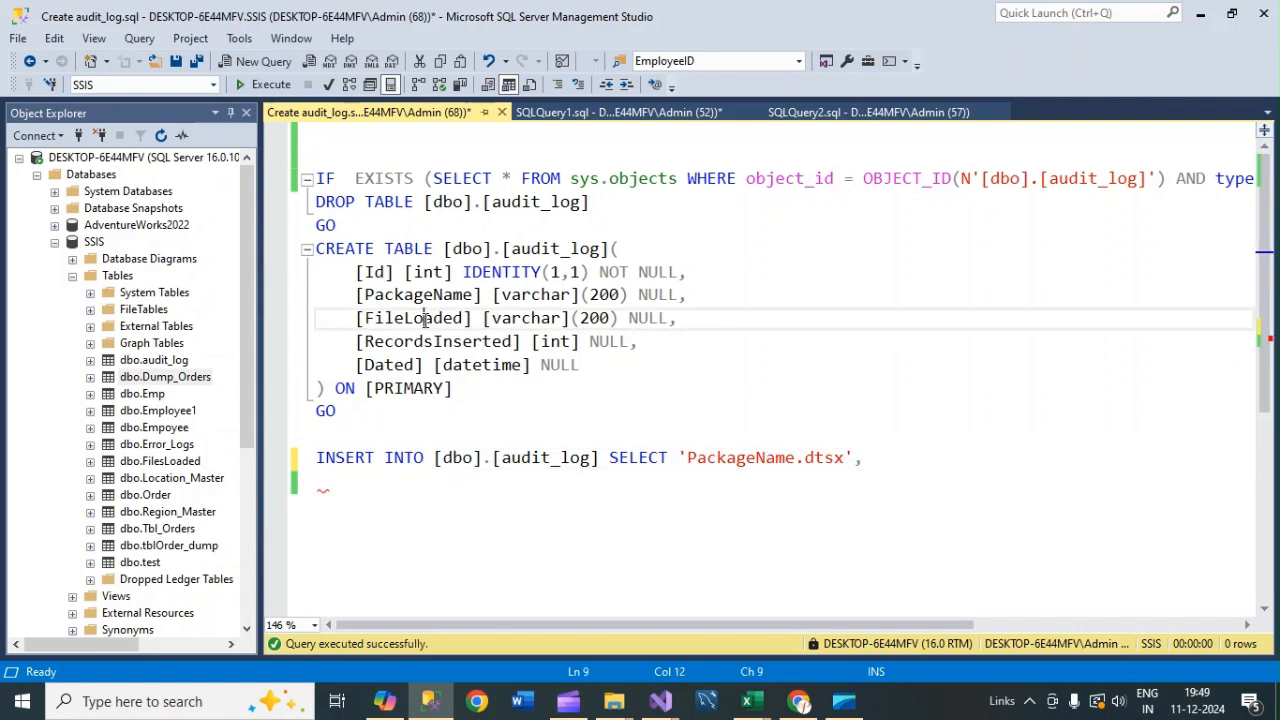
{"action": "left_click", "coordinate": [896, 459]}
{"action": "type", "text": "''"}
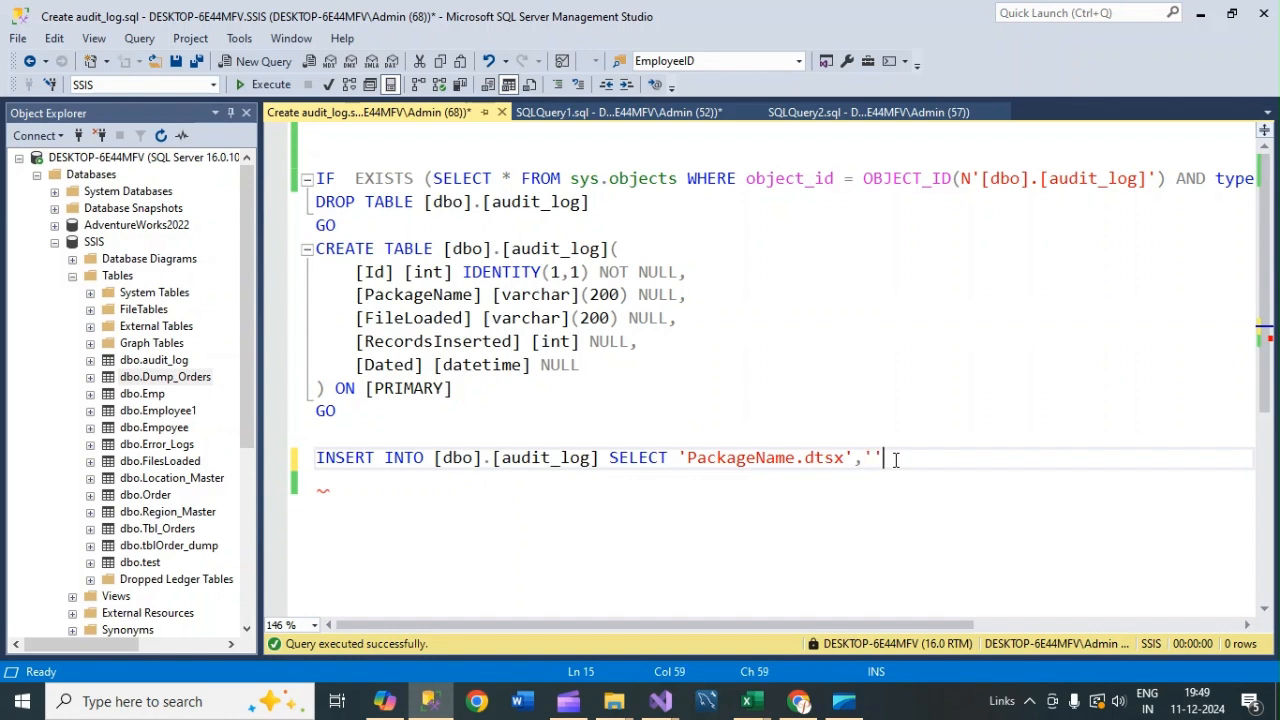
{"action": "key", "text": "Left"}
{"action": "type", "text": "Filepah"}
{"action": "left_click", "coordinate": [972, 455]}
{"action": "type", "text": ",0"}
{"action": "type", "text": "getdate"}
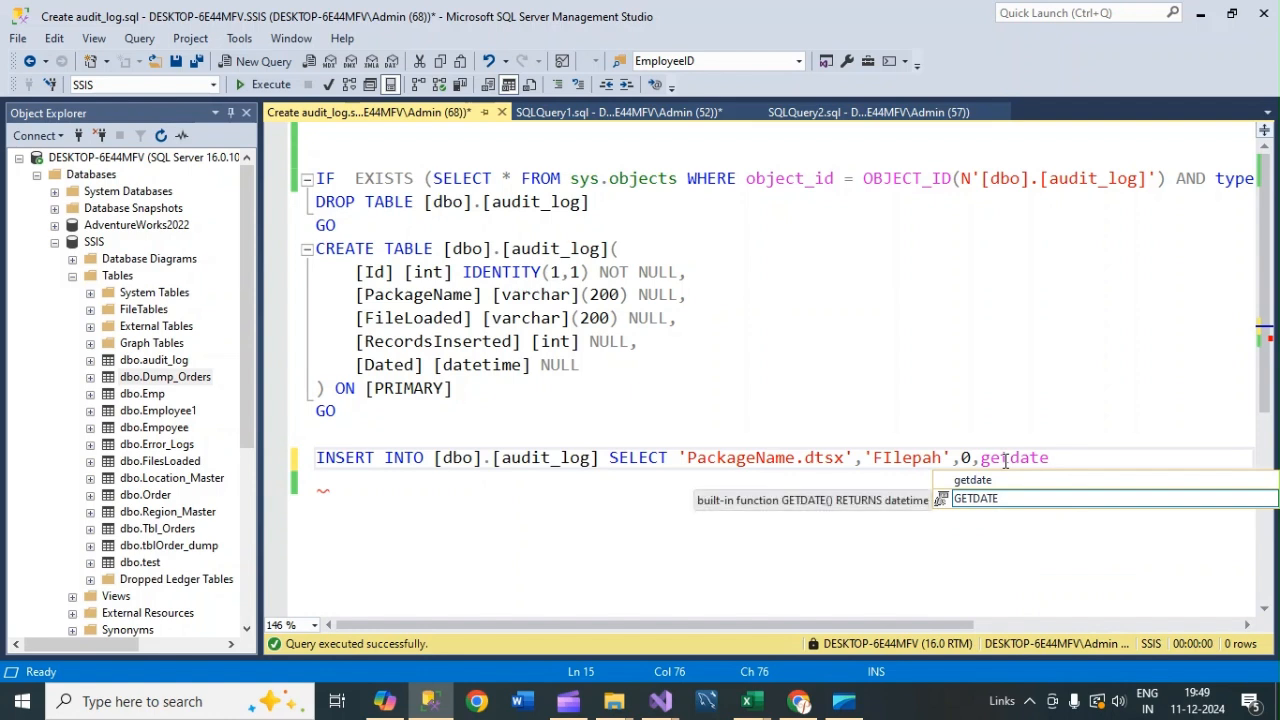
{"action": "type", "text": "()"}
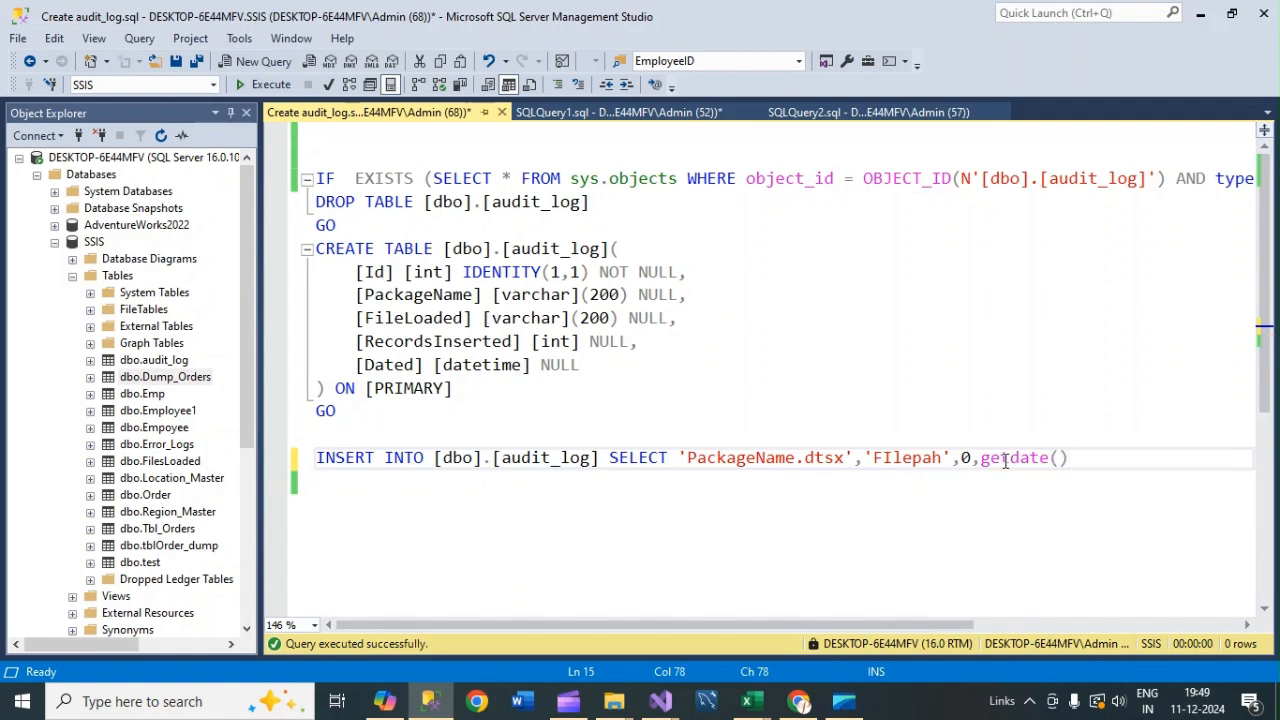
{"action": "left_click", "coordinate": [990, 458]}
{"action": "left_click", "coordinate": [1078, 459]}
{"action": "left_click_drag", "start_coordinate": [1068, 458], "coordinate": [300, 462]}
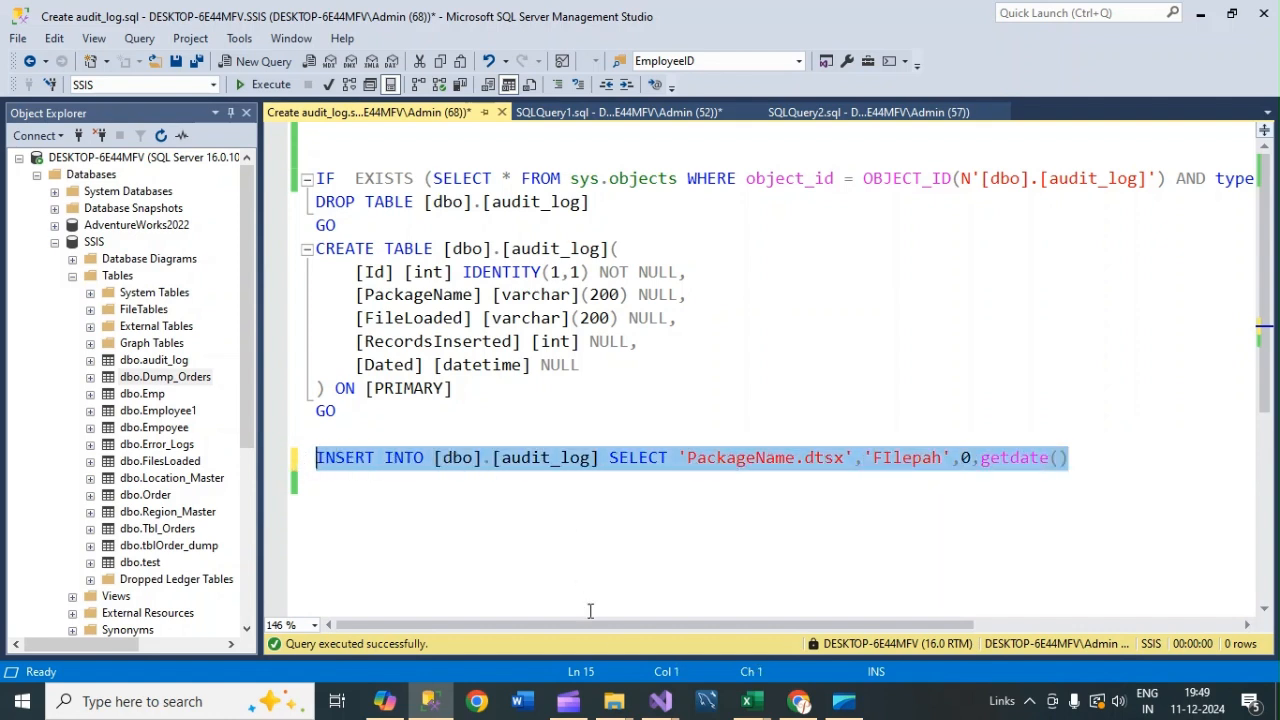
Step: In Visual Studio's Audit Log using SQL Script project, add an Execute SQL Task inside the Foreach Loop Container and connect the Data Flow Task to it
{"action": "mouse_move", "coordinate": [660, 702]}
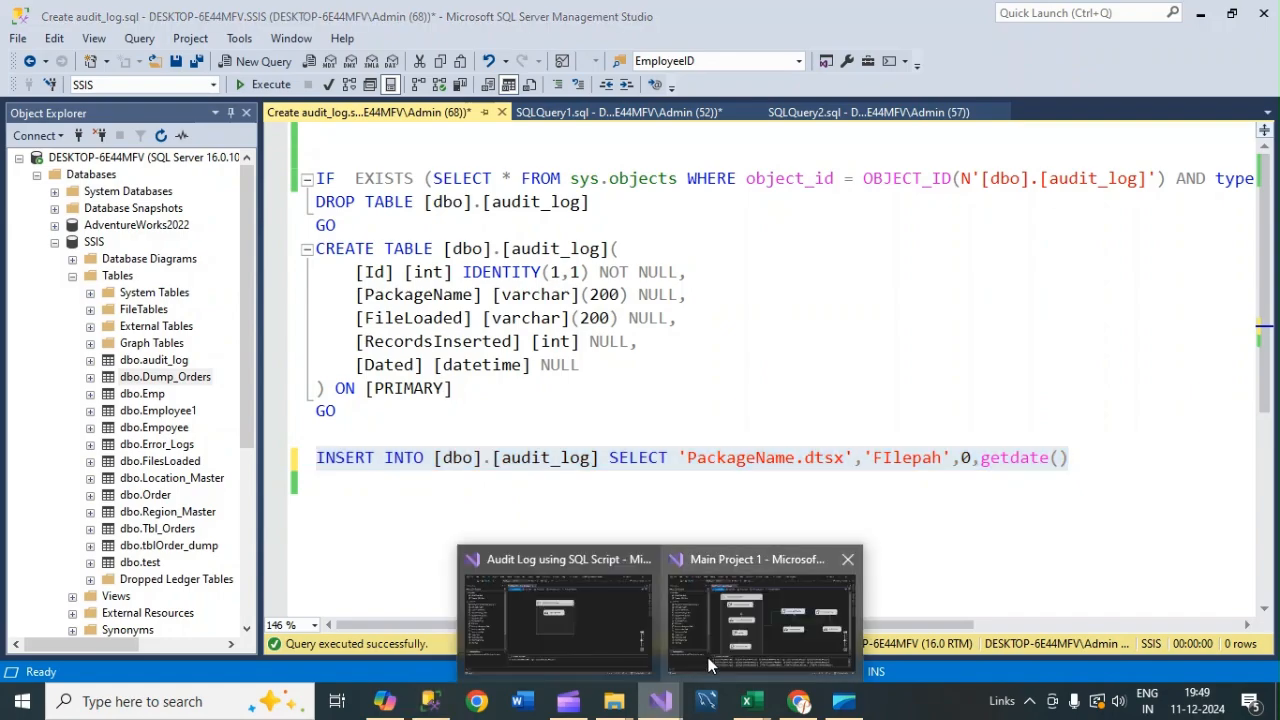
{"action": "left_click", "coordinate": [579, 628]}
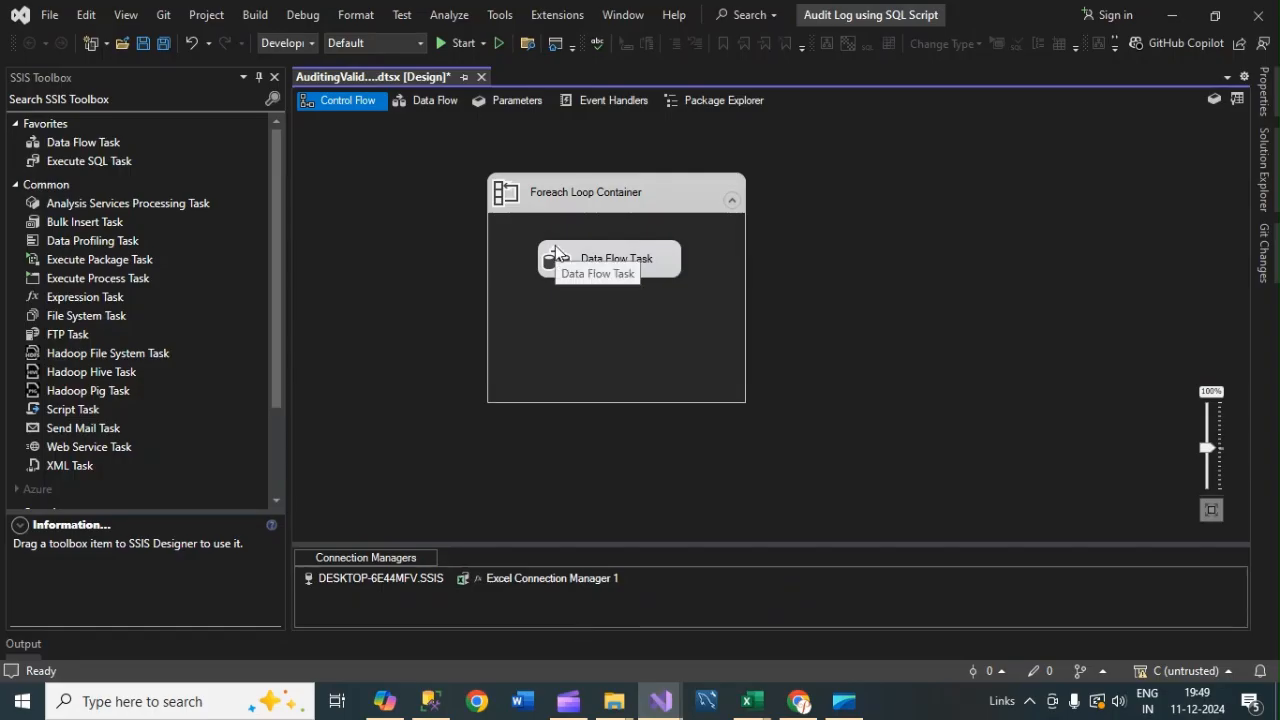
{"action": "left_click_drag", "start_coordinate": [88, 161], "coordinate": [590, 312]}
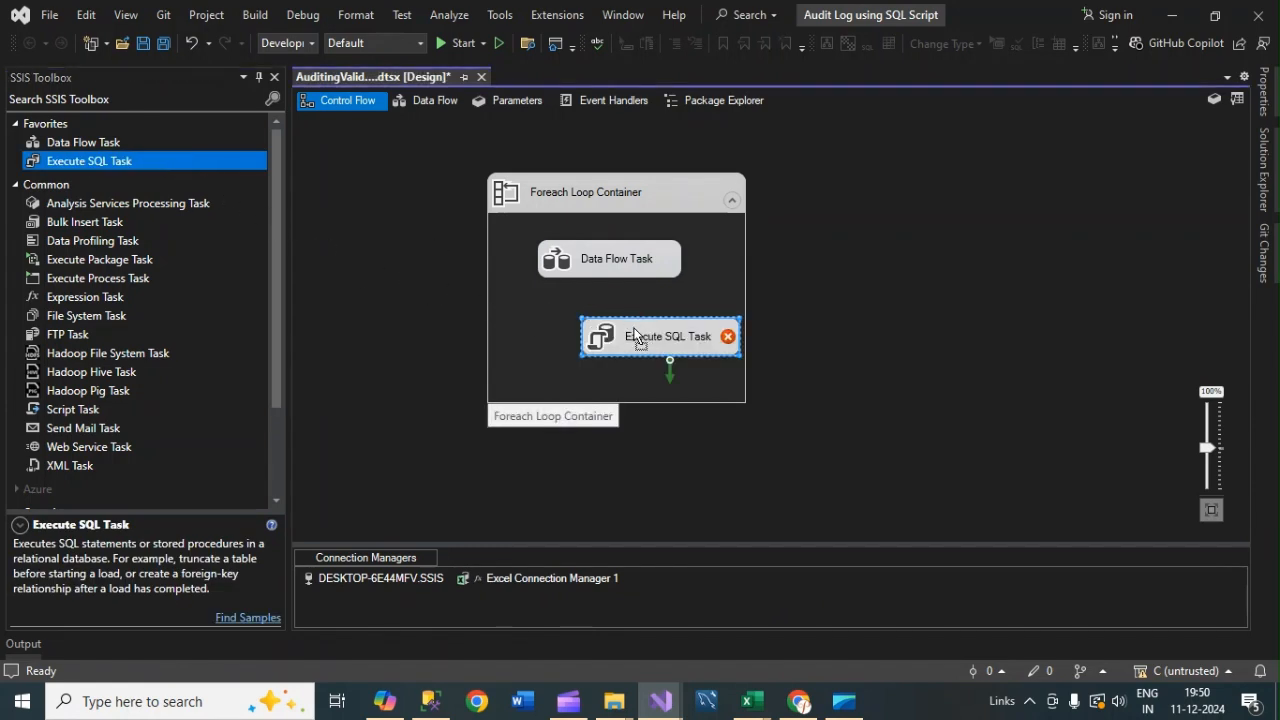
{"action": "left_click_drag", "start_coordinate": [630, 337], "coordinate": [597, 345]}
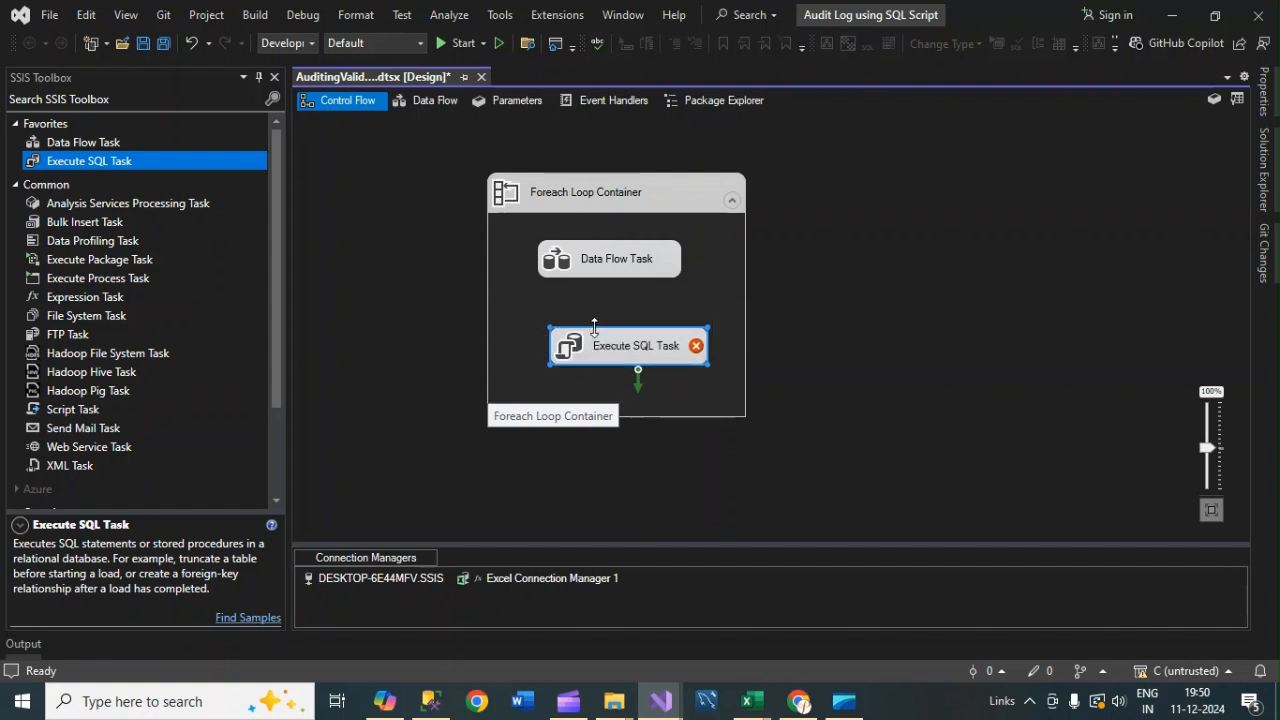
{"action": "left_click", "coordinate": [600, 268]}
{"action": "left_click_drag", "start_coordinate": [618, 290], "coordinate": [632, 340]}
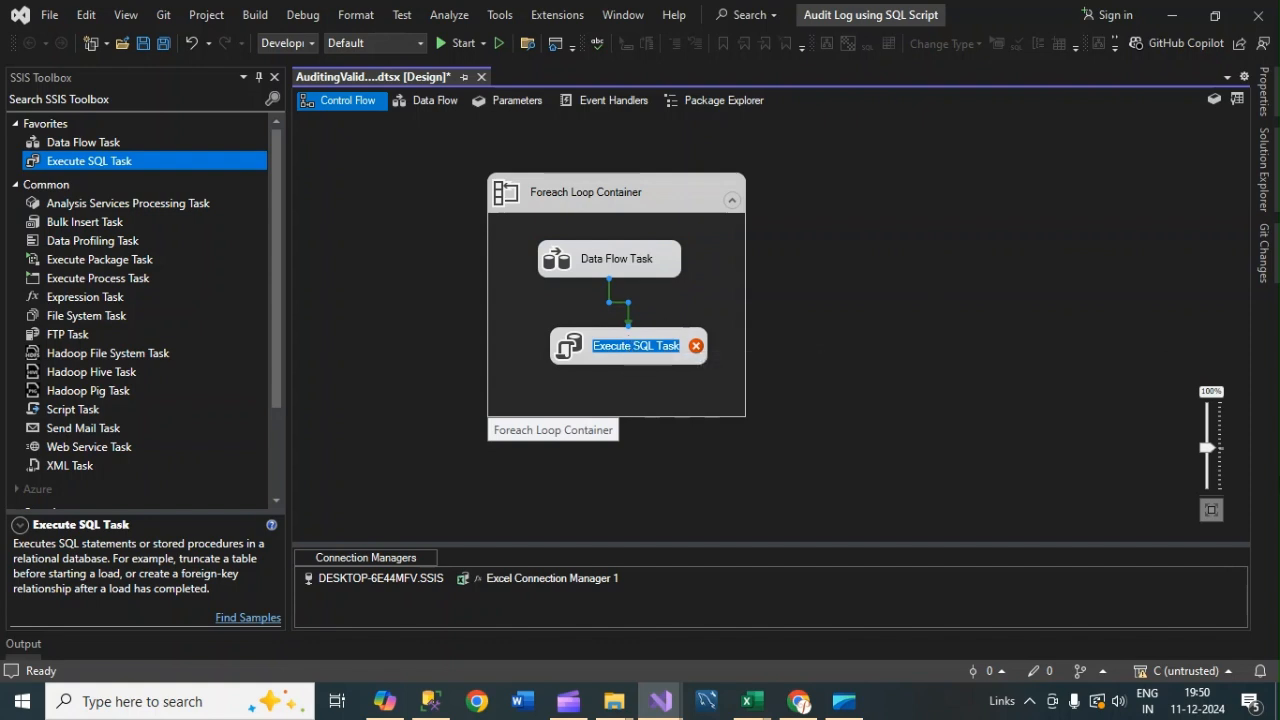
Step: Rename the new Execute SQL Task as Auditing File
{"action": "type", "text": "Ad"}
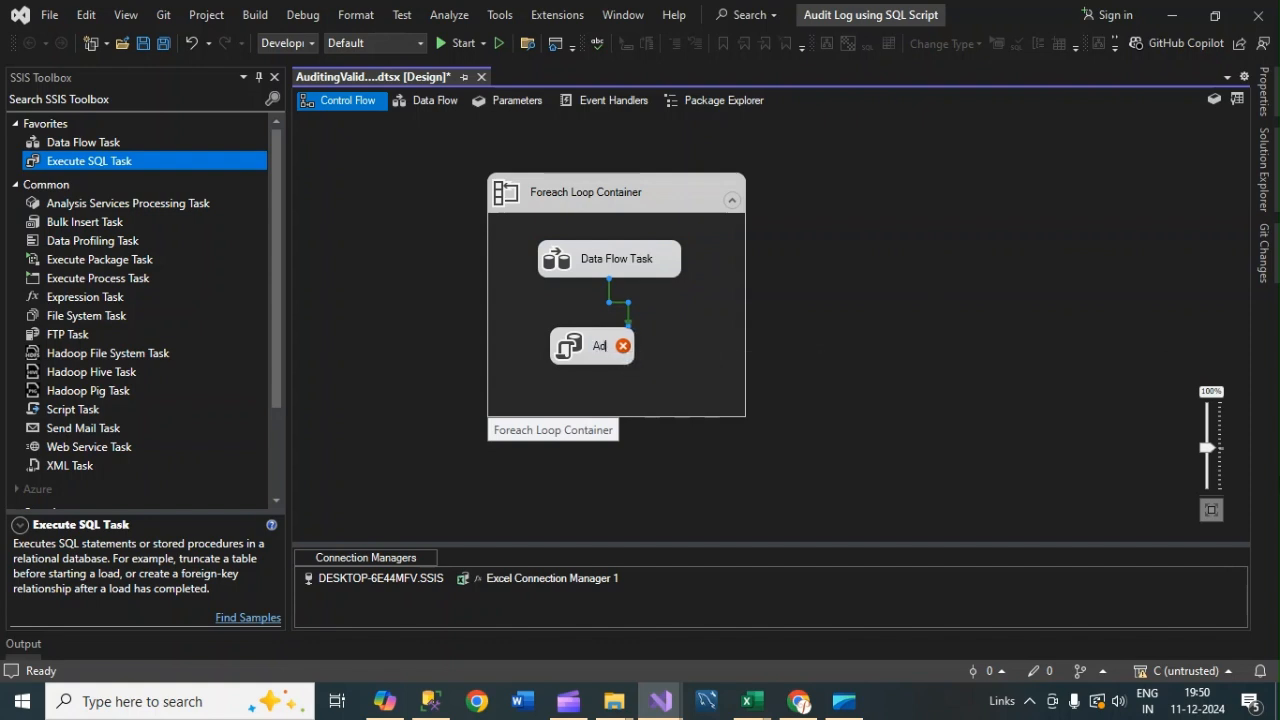
{"action": "key", "text": "BackSpace"}
{"action": "type", "text": "udit"}
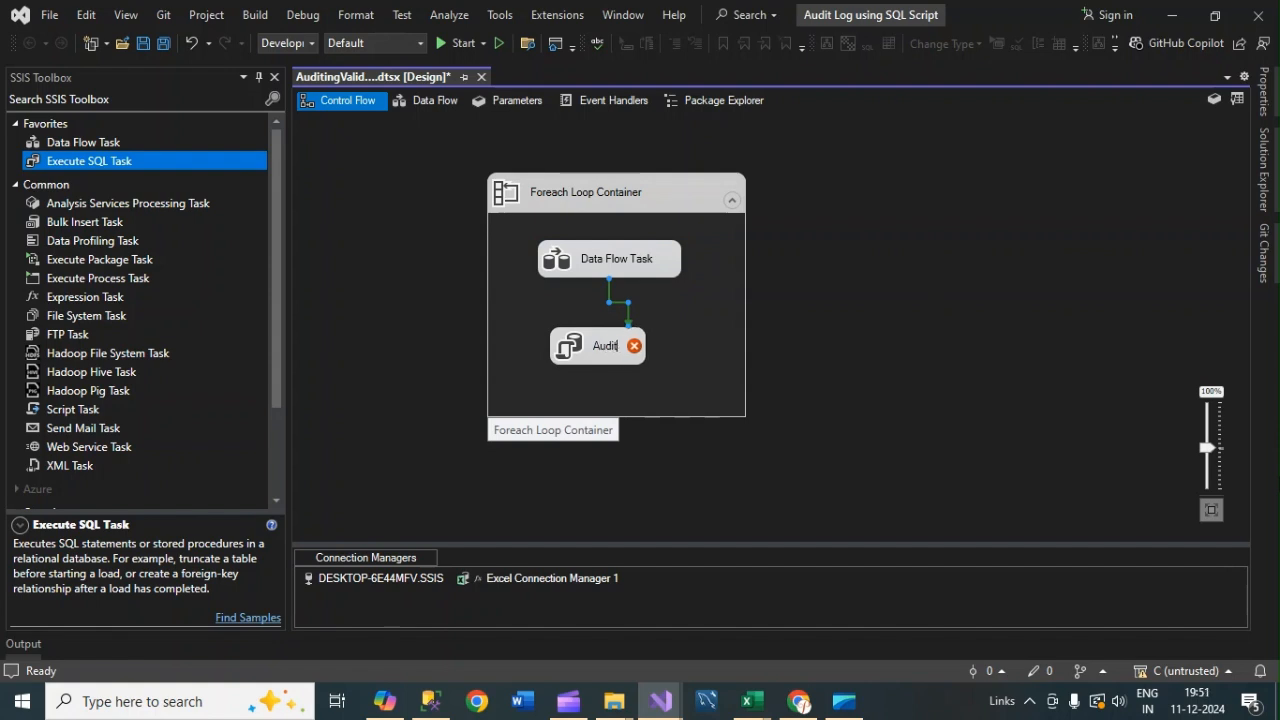
{"action": "type", "text": "ing"}
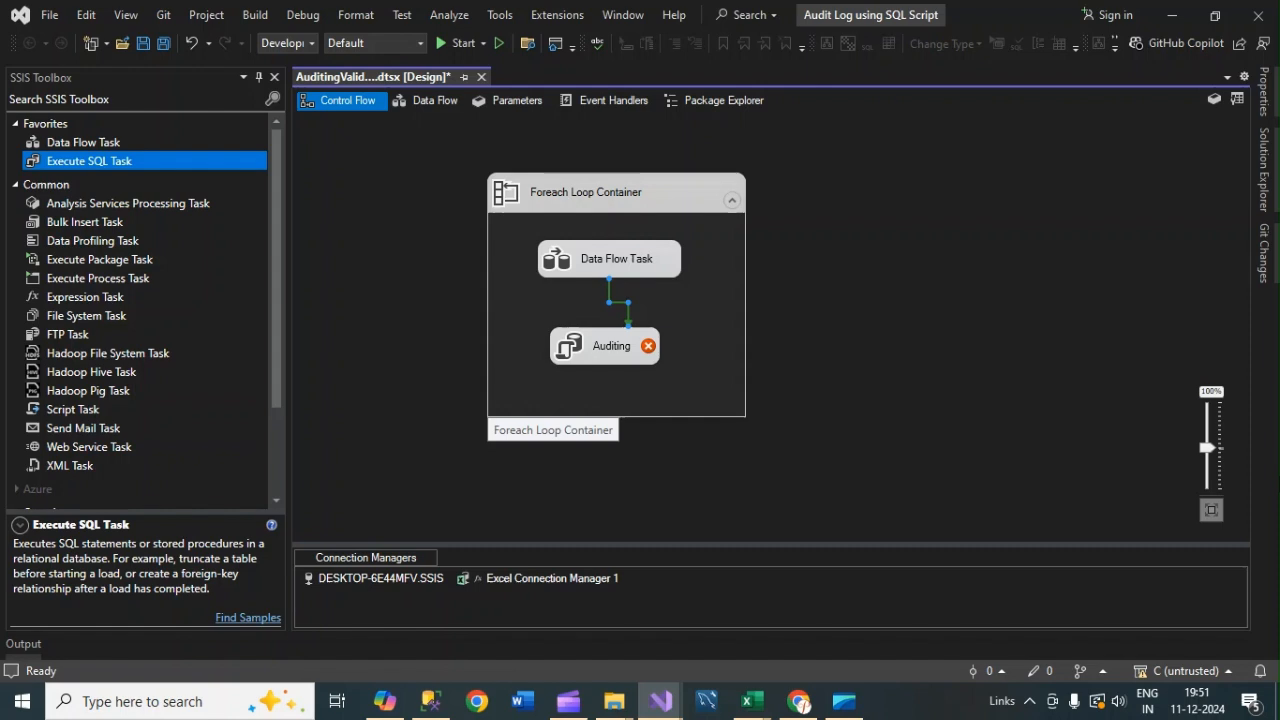
{"action": "type", "text": " File"}
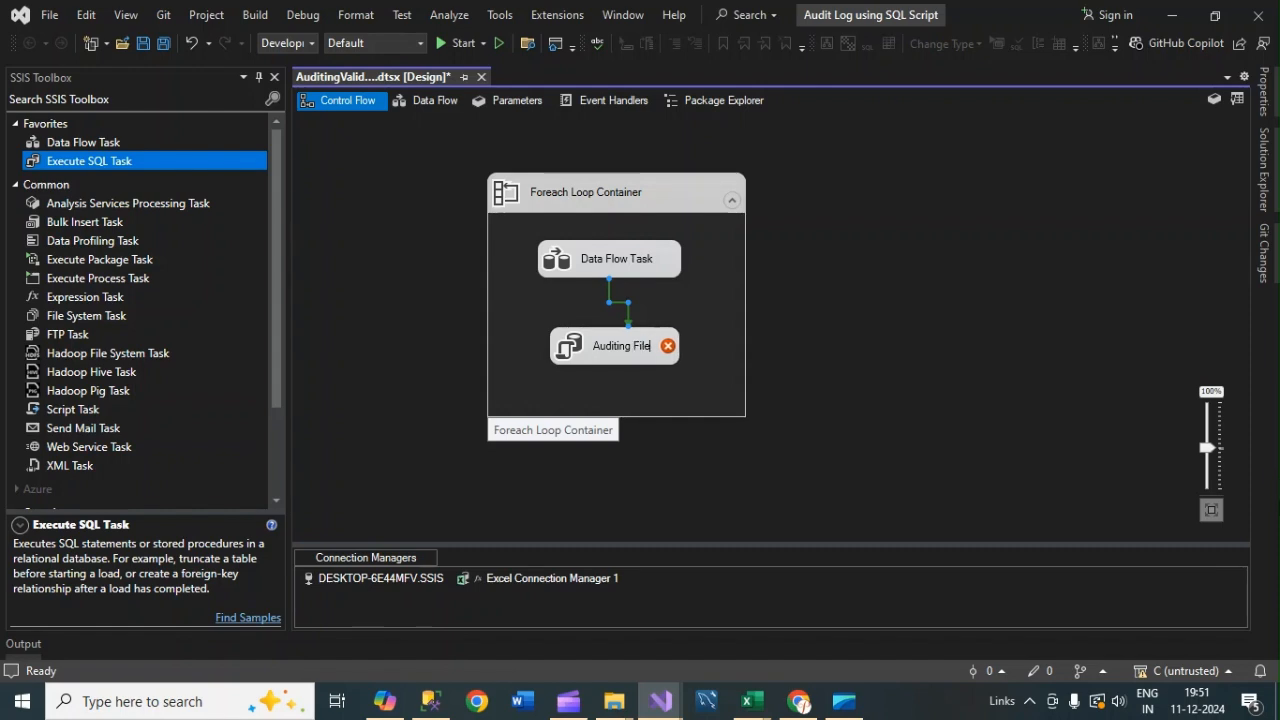
{"action": "left_click", "coordinate": [681, 296]}
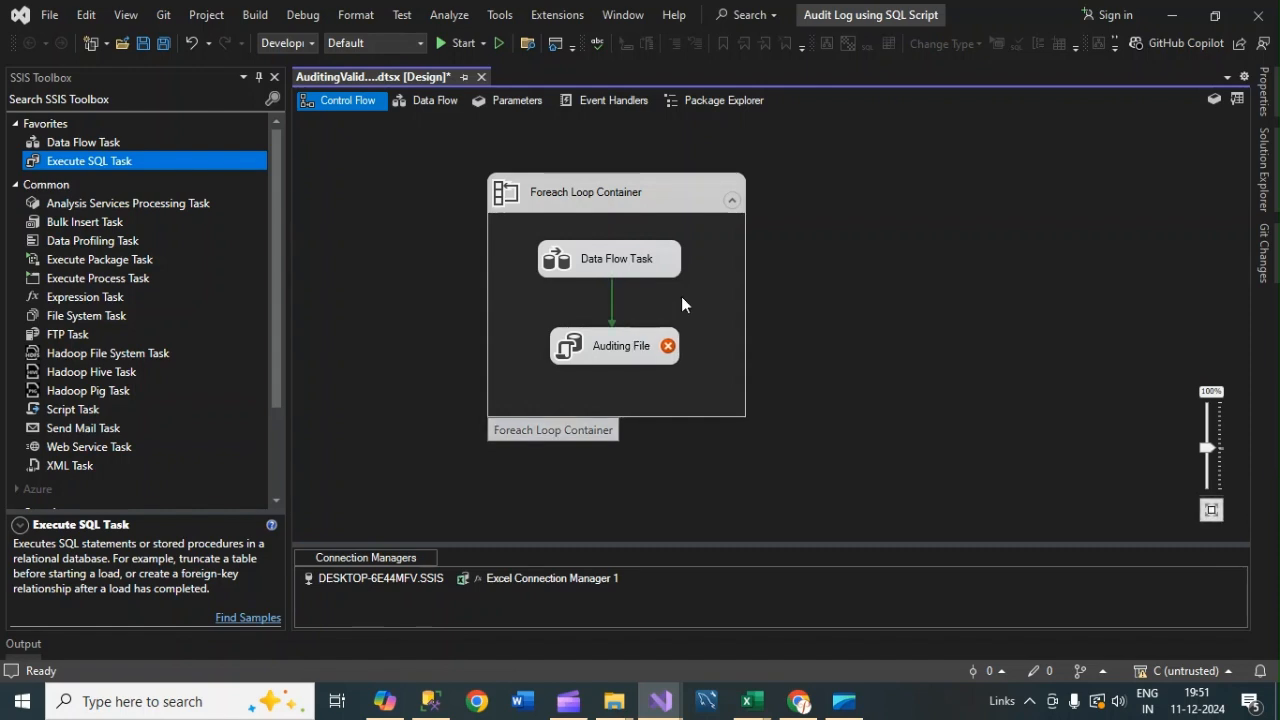
Step: Look inside the Data Flow Task, return to the control flow and open the package's variables list
{"action": "double_click", "coordinate": [620, 260]}
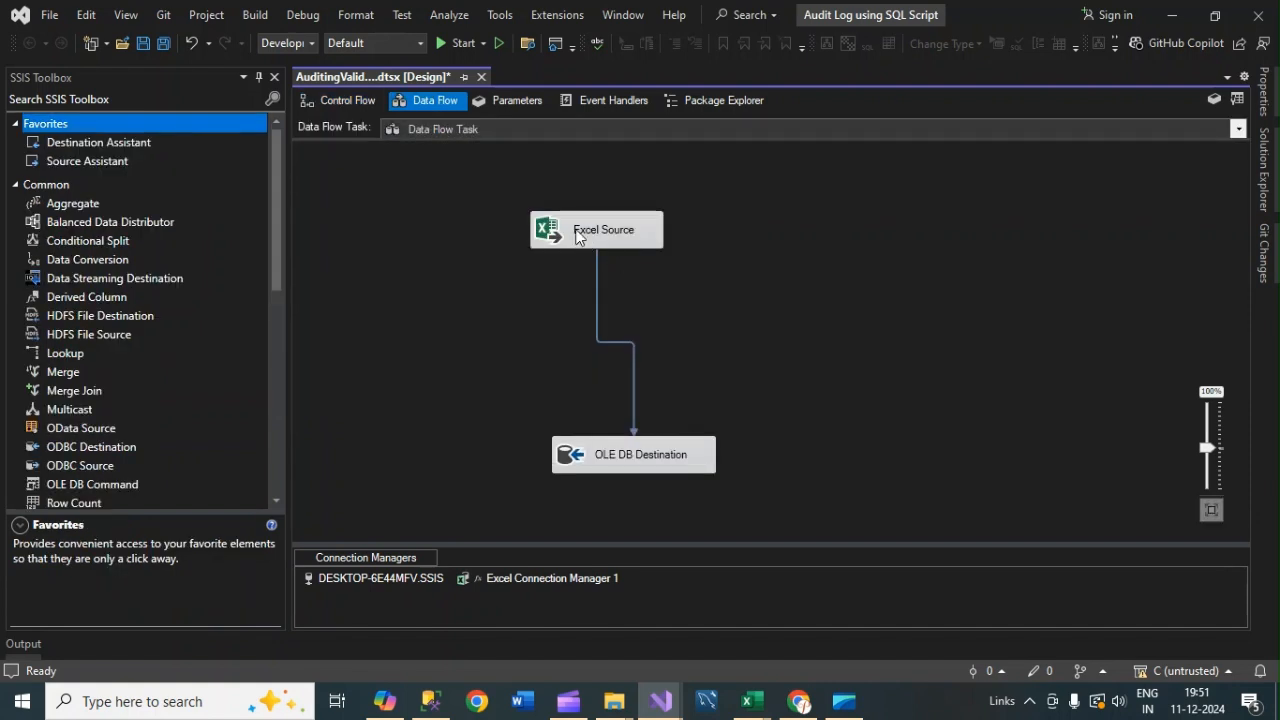
{"action": "left_click", "coordinate": [335, 99]}
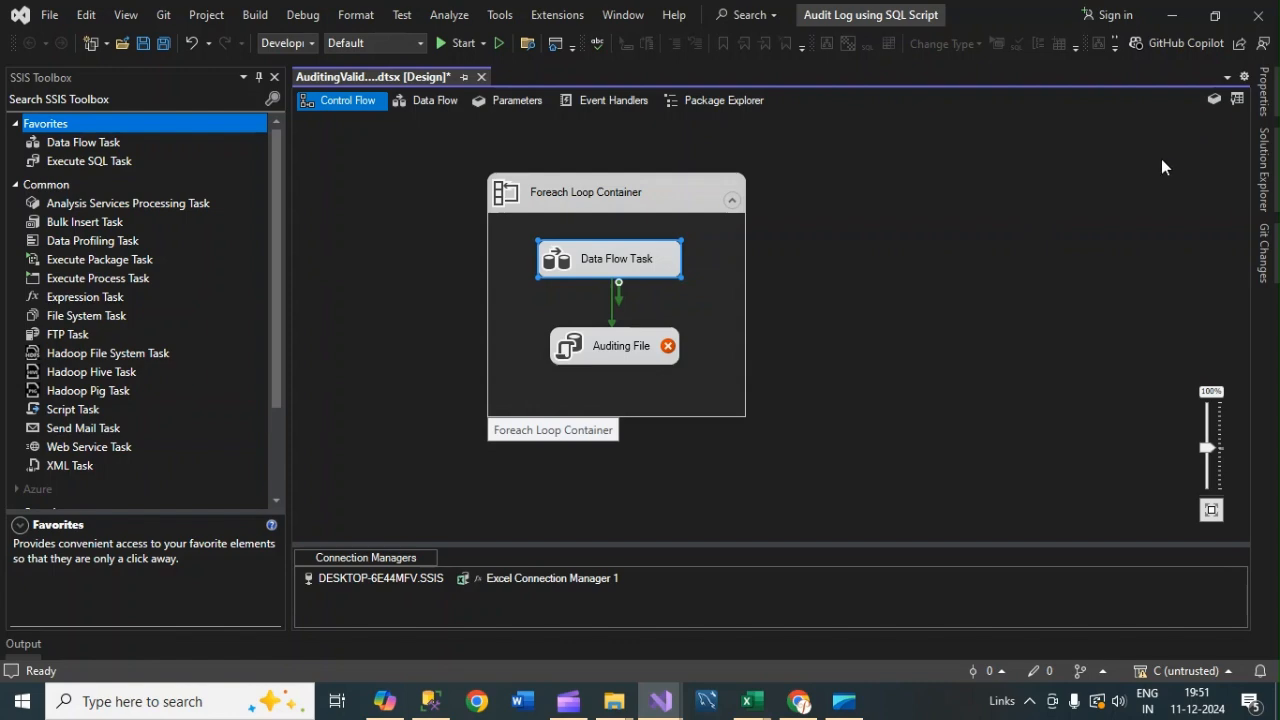
{"action": "left_click", "coordinate": [1226, 100]}
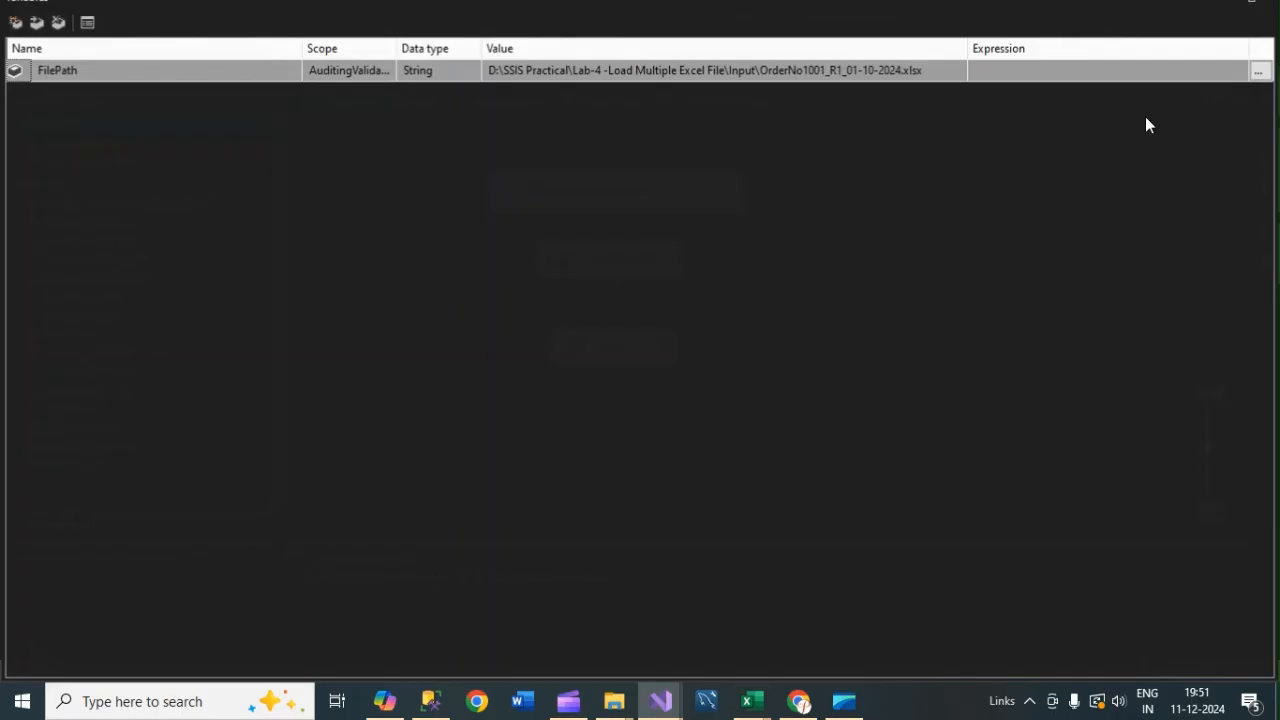
Step: Add a package variable RecoredInserted of data type Int32 with value 0, and close the variables list
{"action": "left_click", "coordinate": [14, 37]}
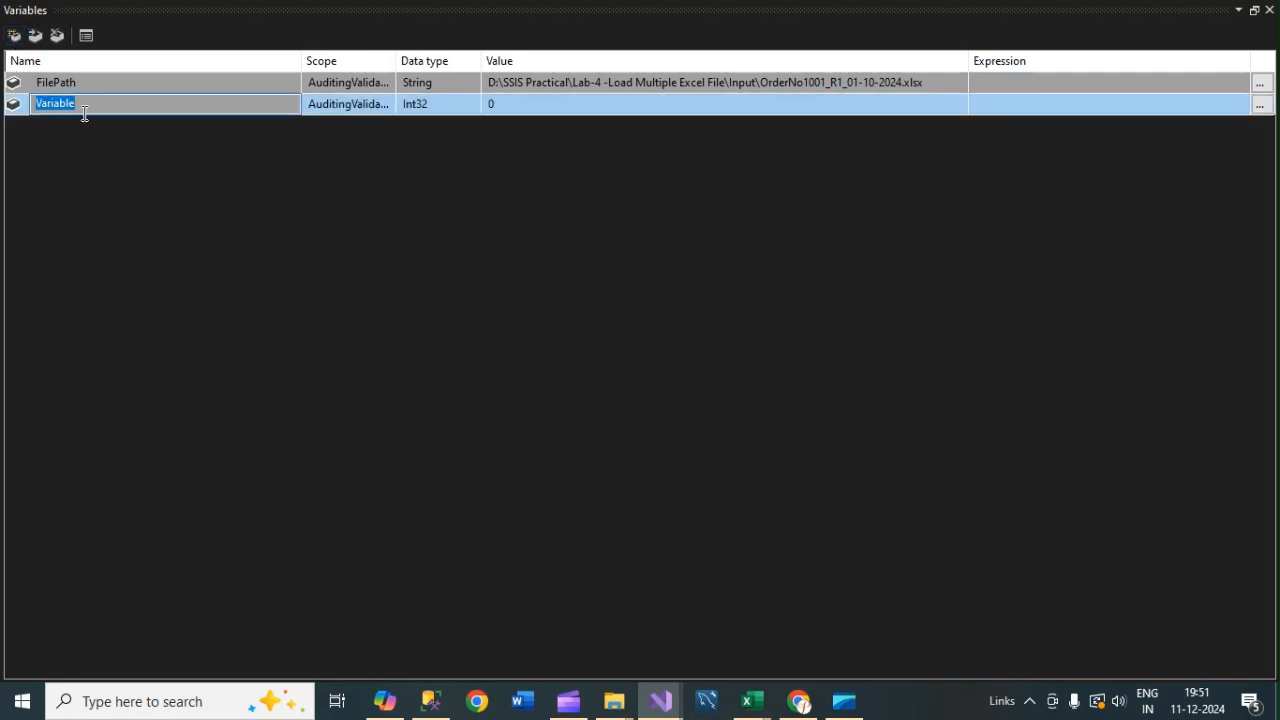
{"action": "type", "text": "RecoredInserted"}
{"action": "left_click", "coordinate": [436, 104]}
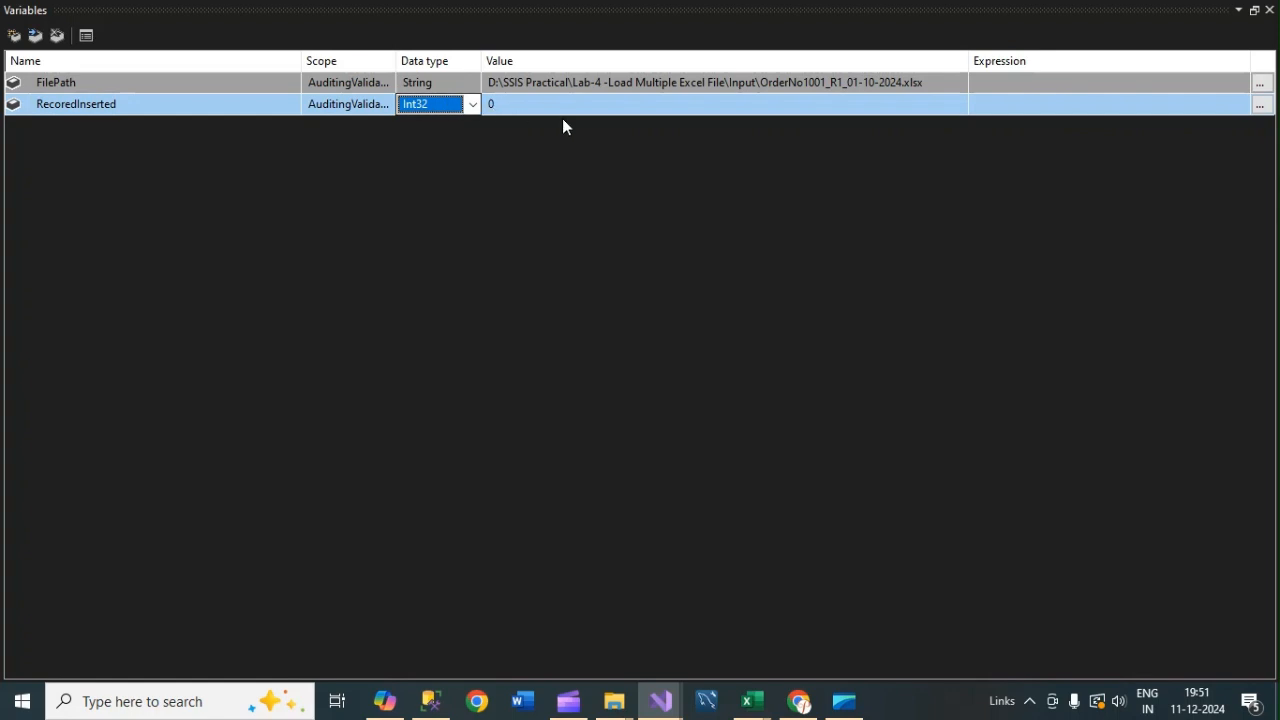
{"action": "left_click", "coordinate": [551, 142]}
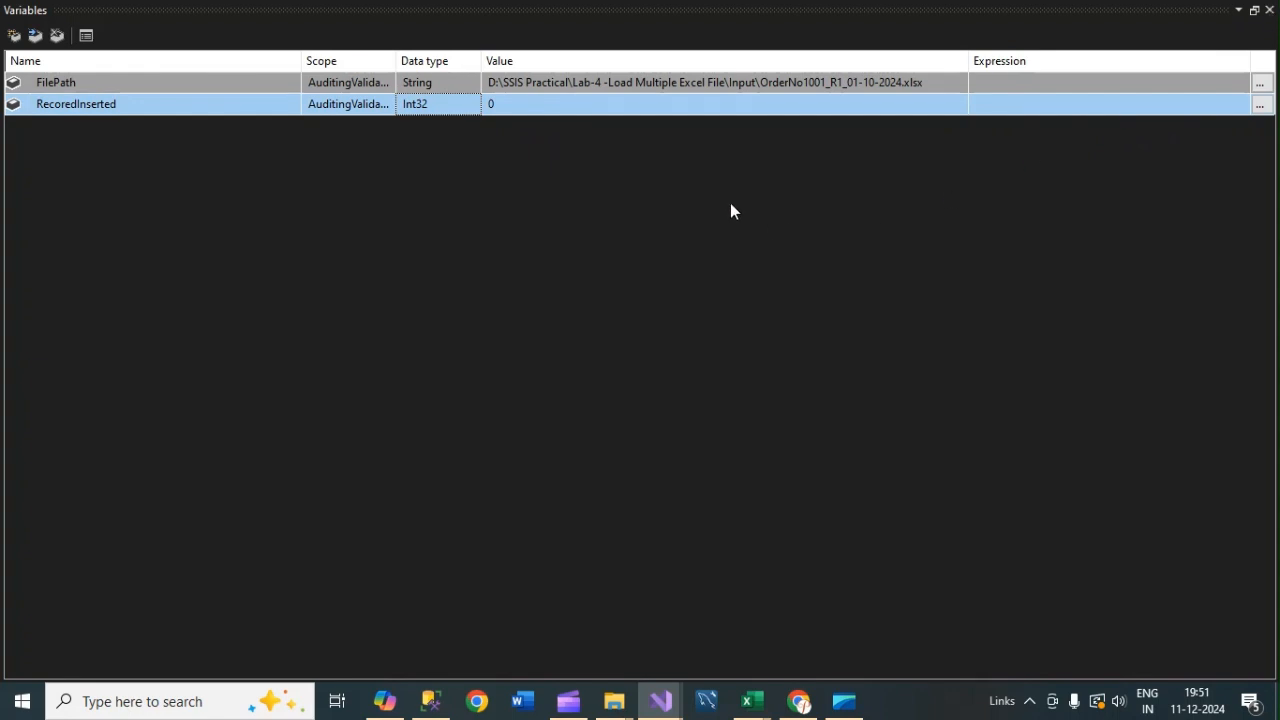
{"action": "left_click", "coordinate": [1269, 10]}
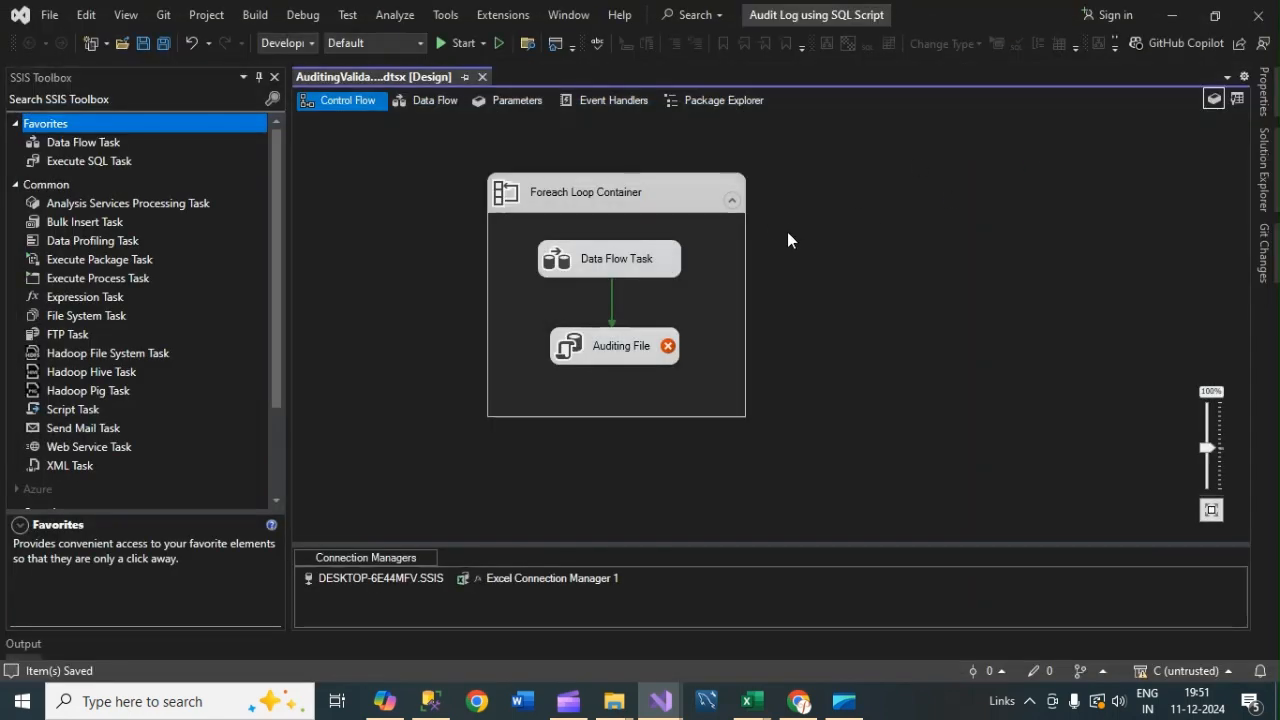
Step: Inside the Data Flow Task, delete the path from Excel Source to OLE DB Destination and place a Row Count transformation between them
{"action": "double_click", "coordinate": [601, 257]}
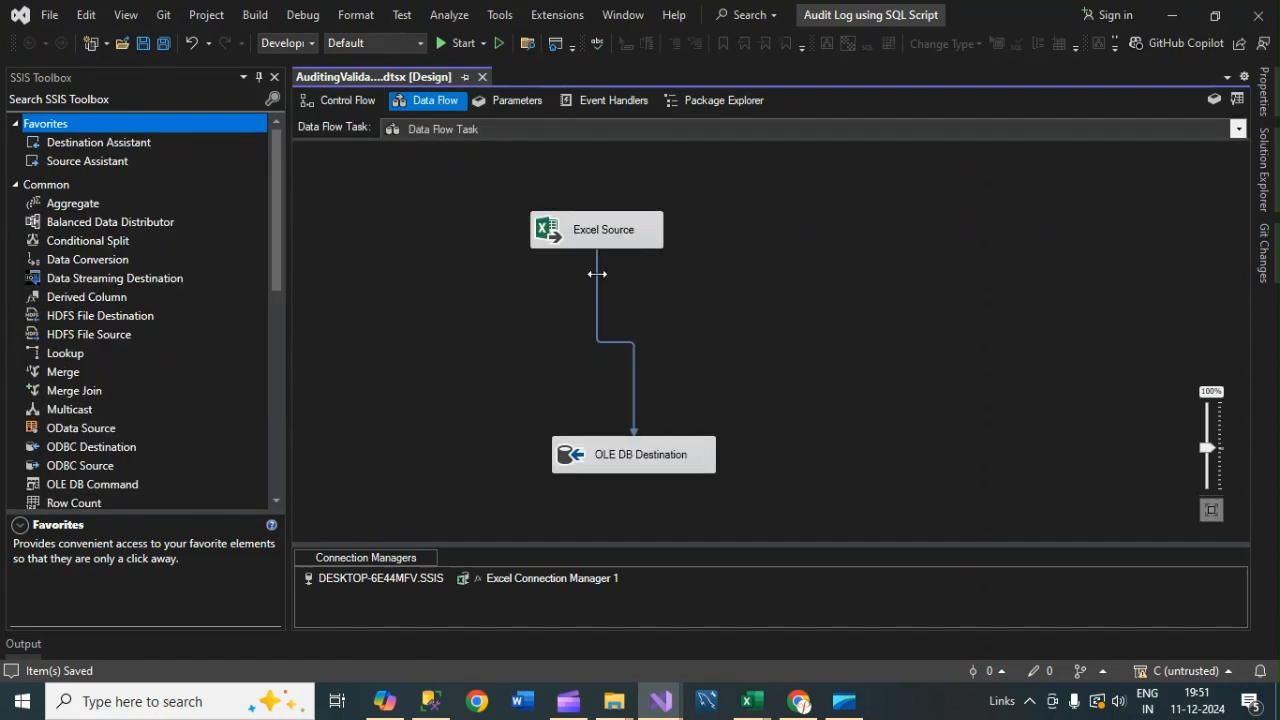
{"action": "key", "text": "Delete"}
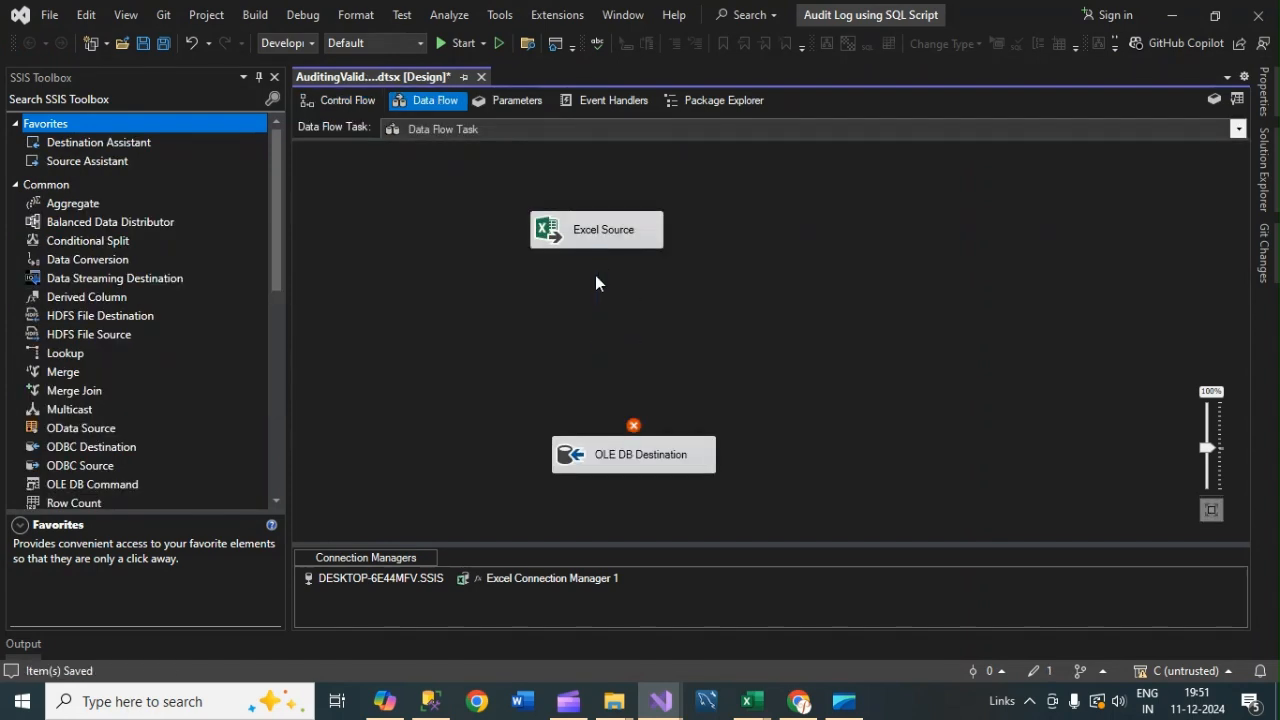
{"action": "left_click", "coordinate": [595, 232]}
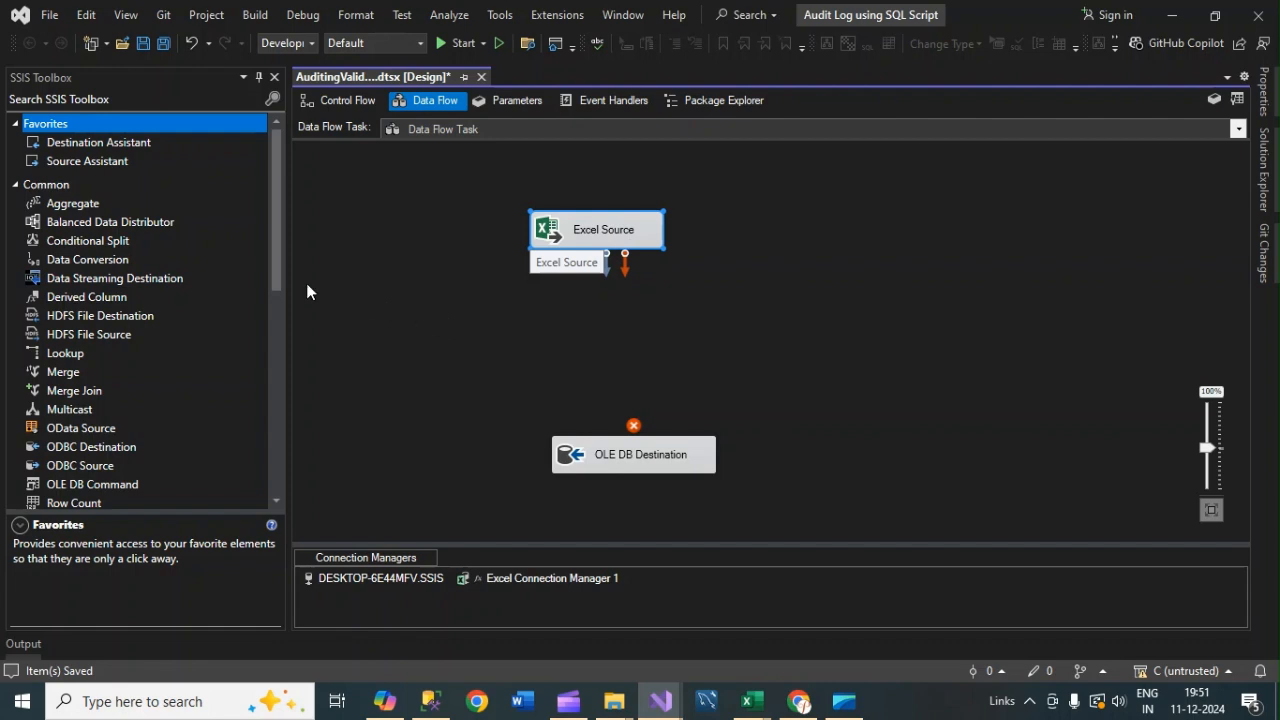
{"action": "left_click_drag", "start_coordinate": [276, 240], "coordinate": [261, 308]}
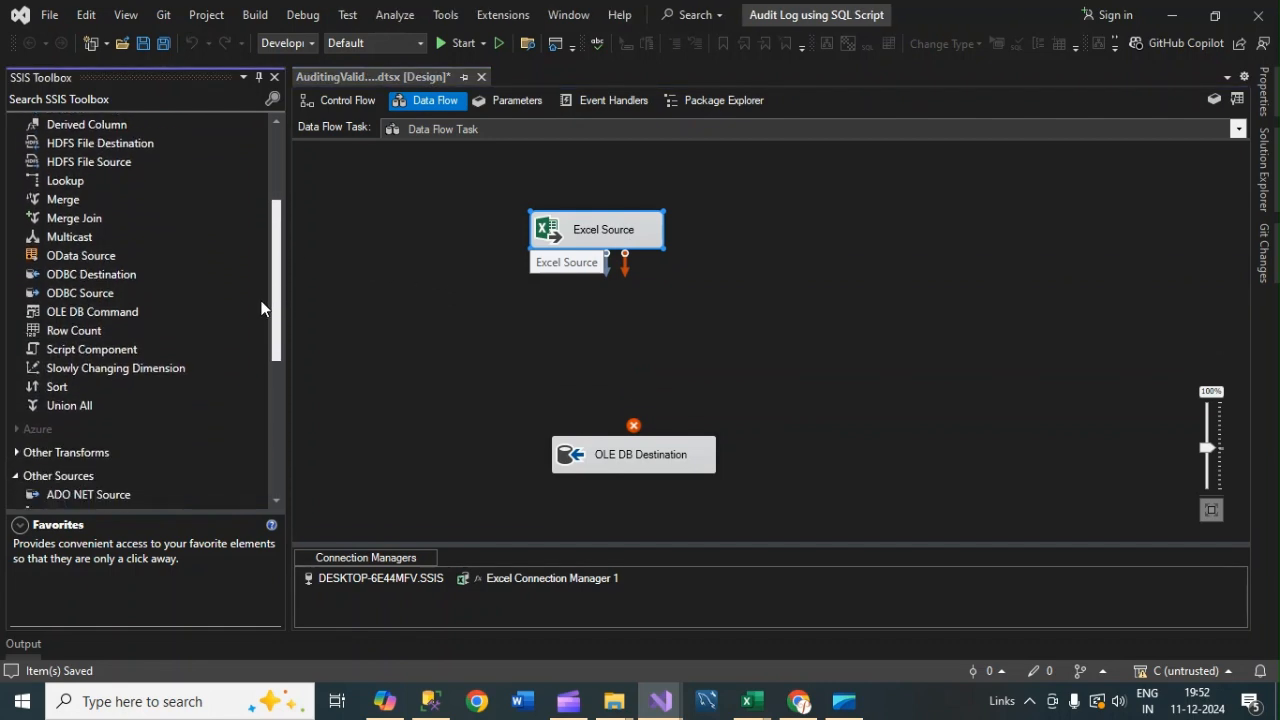
{"action": "left_click", "coordinate": [55, 331]}
{"action": "left_click_drag", "start_coordinate": [58, 338], "coordinate": [390, 342]}
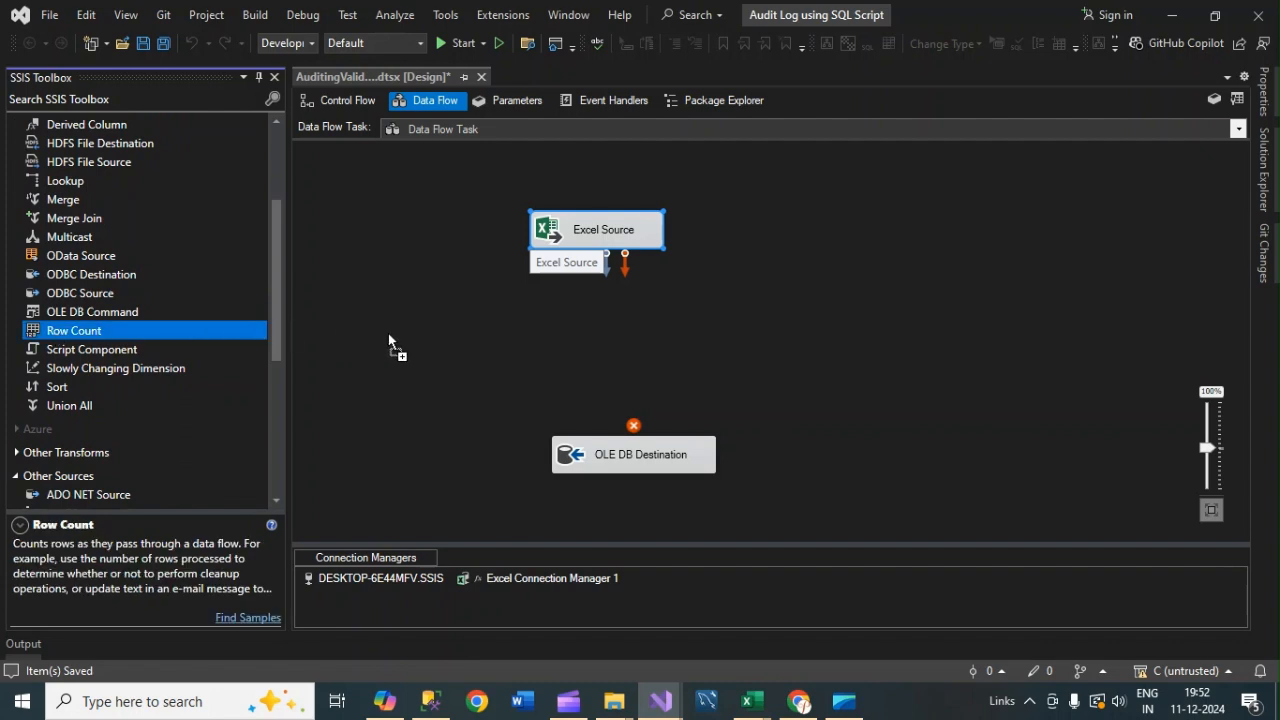
{"action": "left_click_drag", "start_coordinate": [561, 319], "coordinate": [562, 321]}
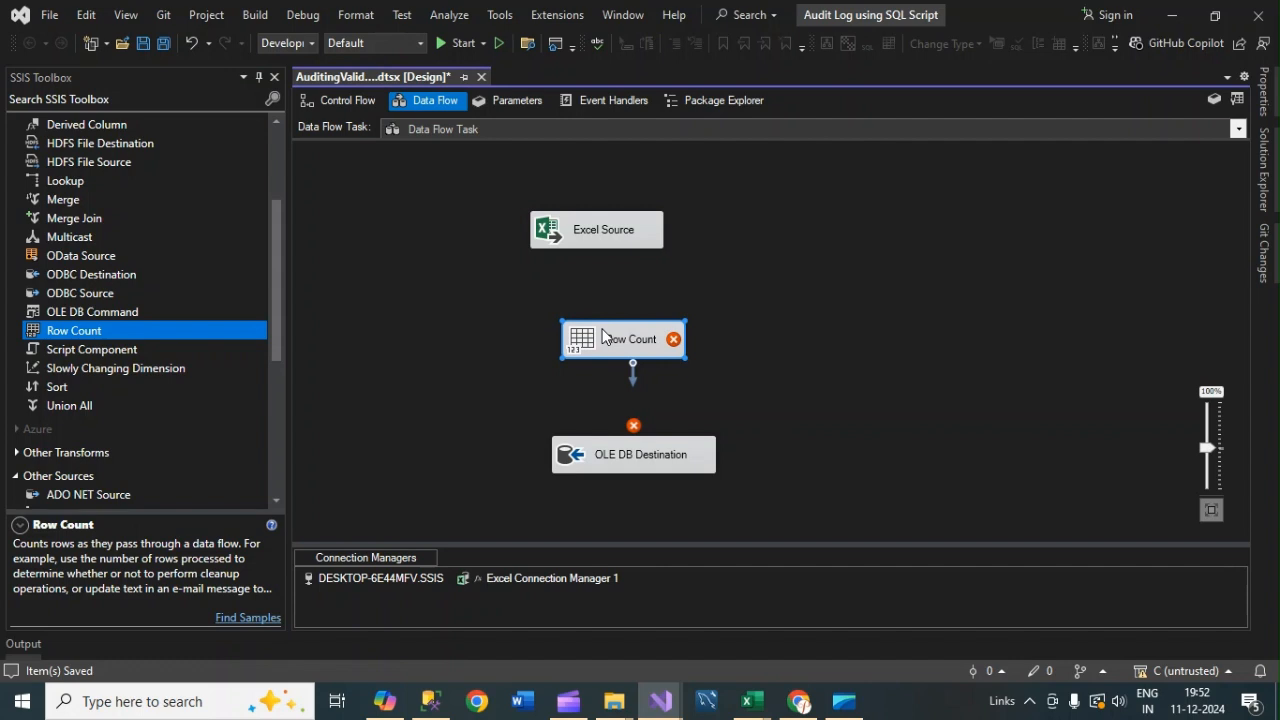
{"action": "left_click_drag", "start_coordinate": [608, 337], "coordinate": [582, 315]}
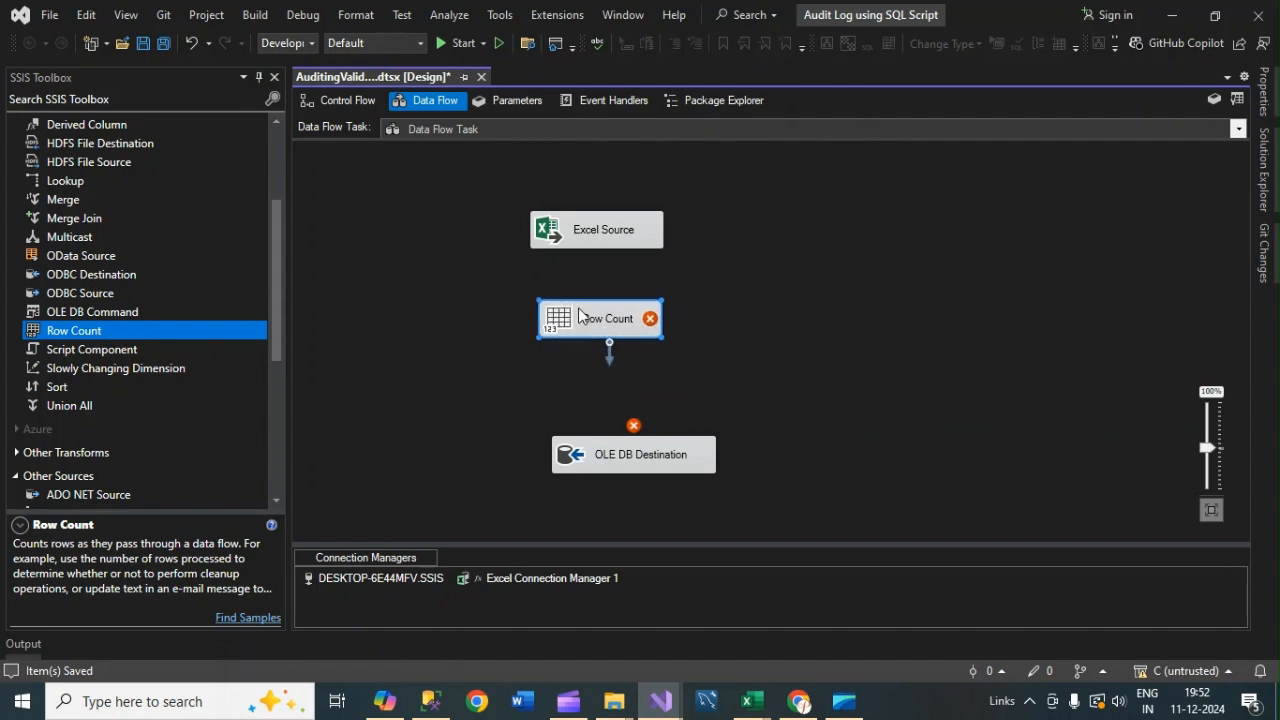
Step: Connect the Excel Source's data output to the Row Count transformation
{"action": "left_click", "coordinate": [617, 244]}
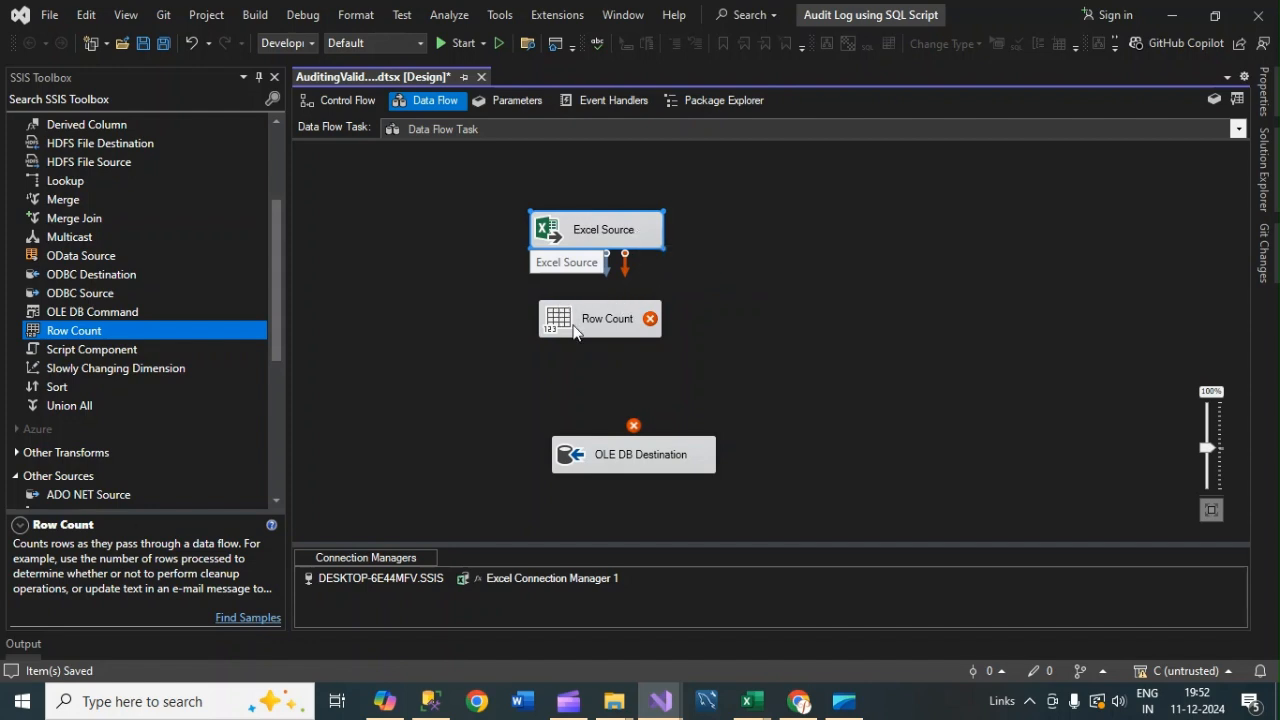
{"action": "mouse_move", "coordinate": [571, 330]}
{"action": "left_click_drag", "start_coordinate": [606, 270], "coordinate": [594, 316]}
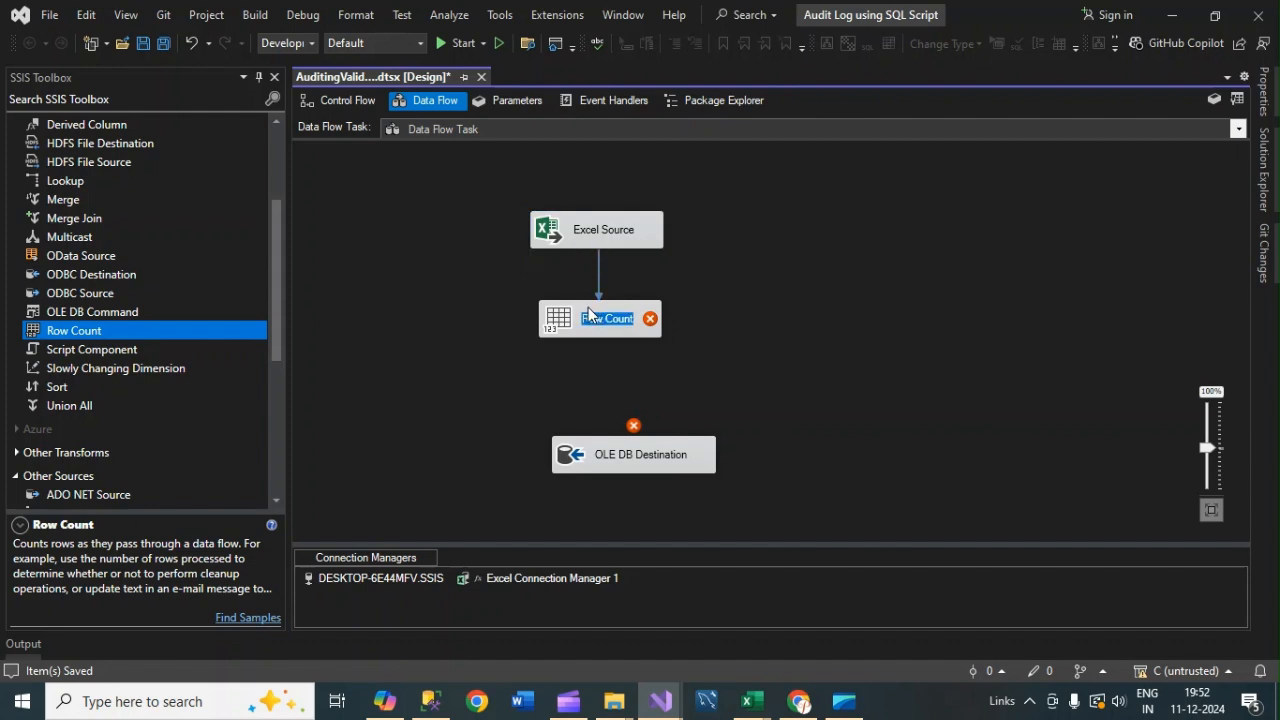
Step: Assign the variable User::RecoredInserted to the Row Count transformation and connect its output to OLE DB Destination
{"action": "left_click", "coordinate": [610, 316]}
{"action": "right_click", "coordinate": [610, 316]}
{"action": "key", "text": "Escape"}
{"action": "left_click", "coordinate": [624, 316]}
{"action": "right_click", "coordinate": [624, 312]}
{"action": "left_click", "coordinate": [686, 323]}
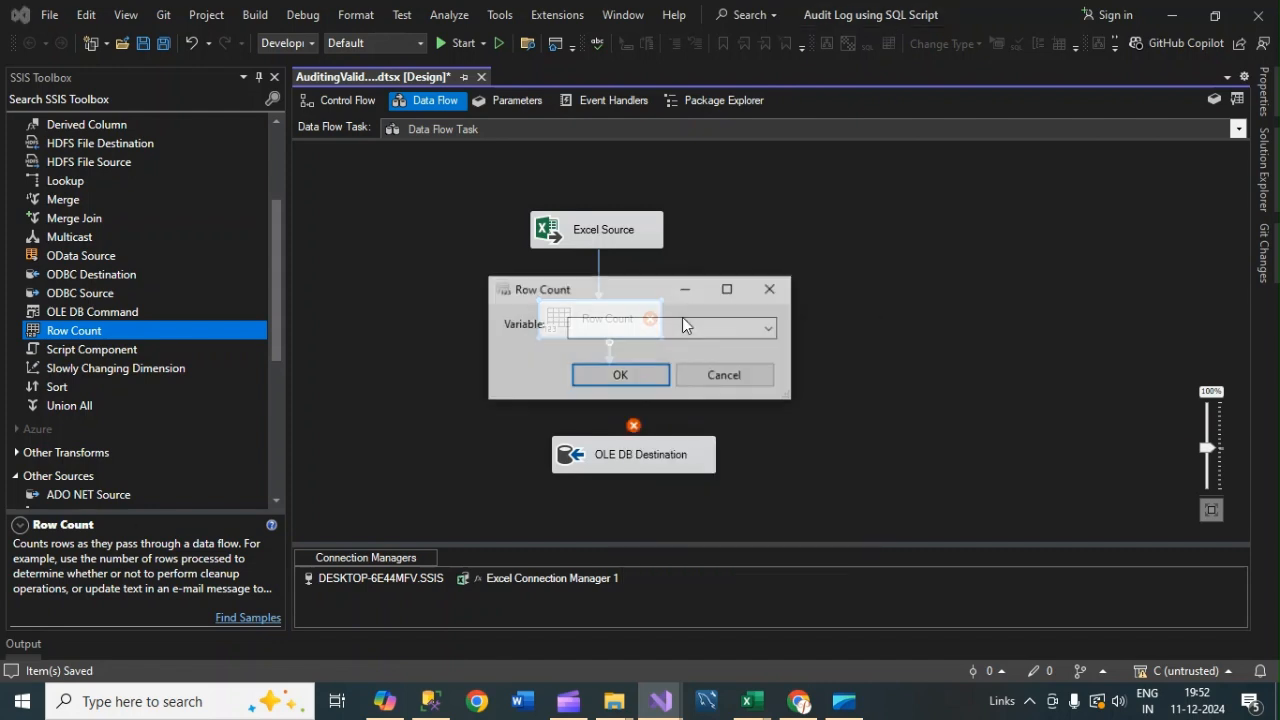
{"action": "left_click", "coordinate": [769, 328]}
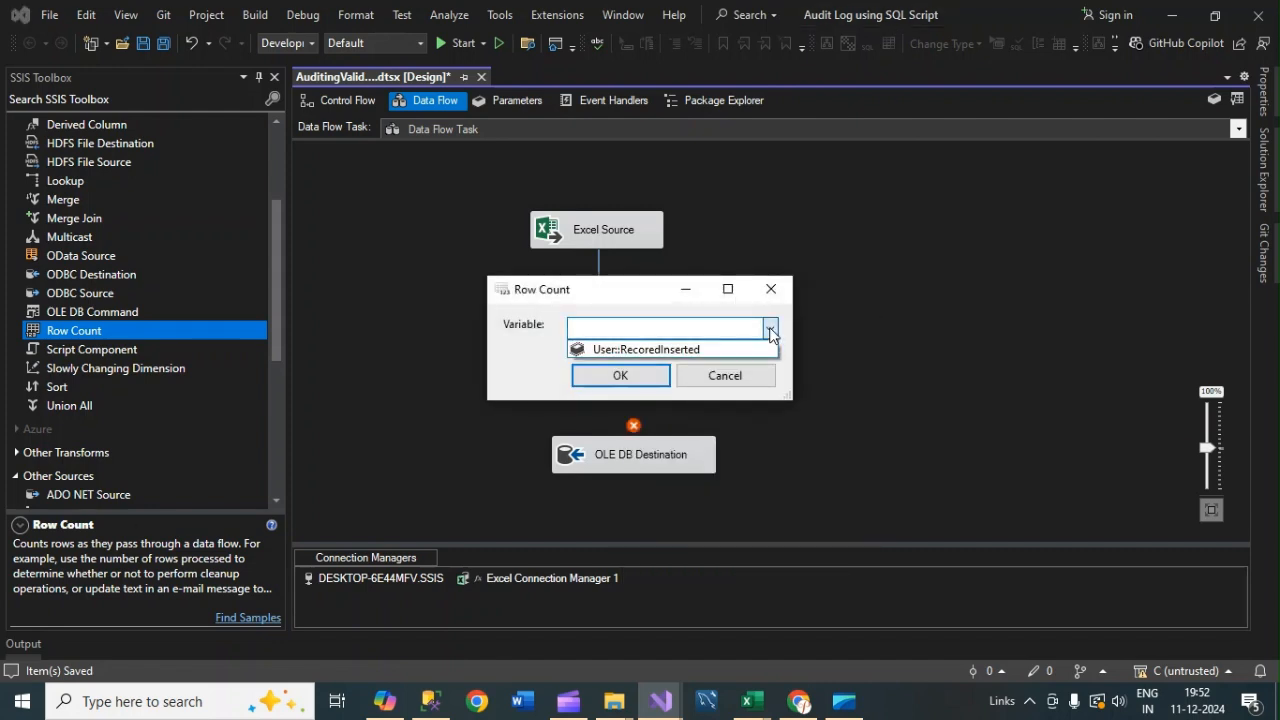
{"action": "left_click", "coordinate": [680, 351]}
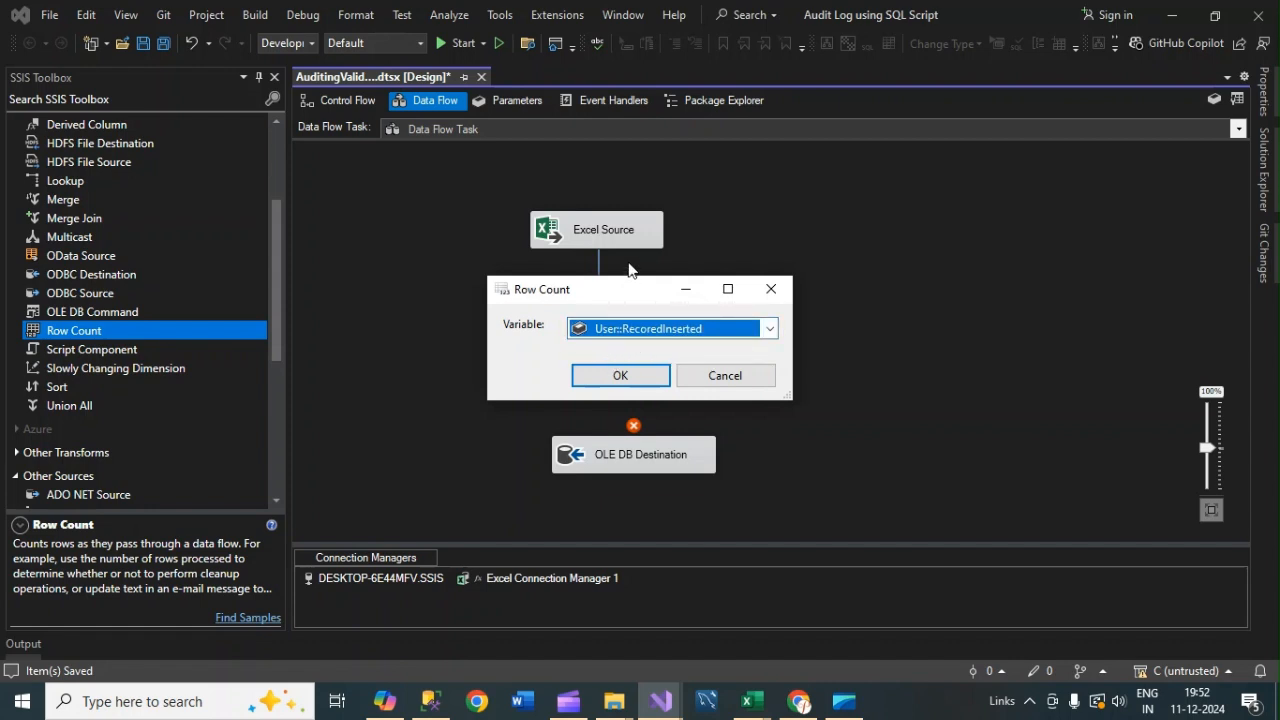
{"action": "left_click", "coordinate": [648, 376]}
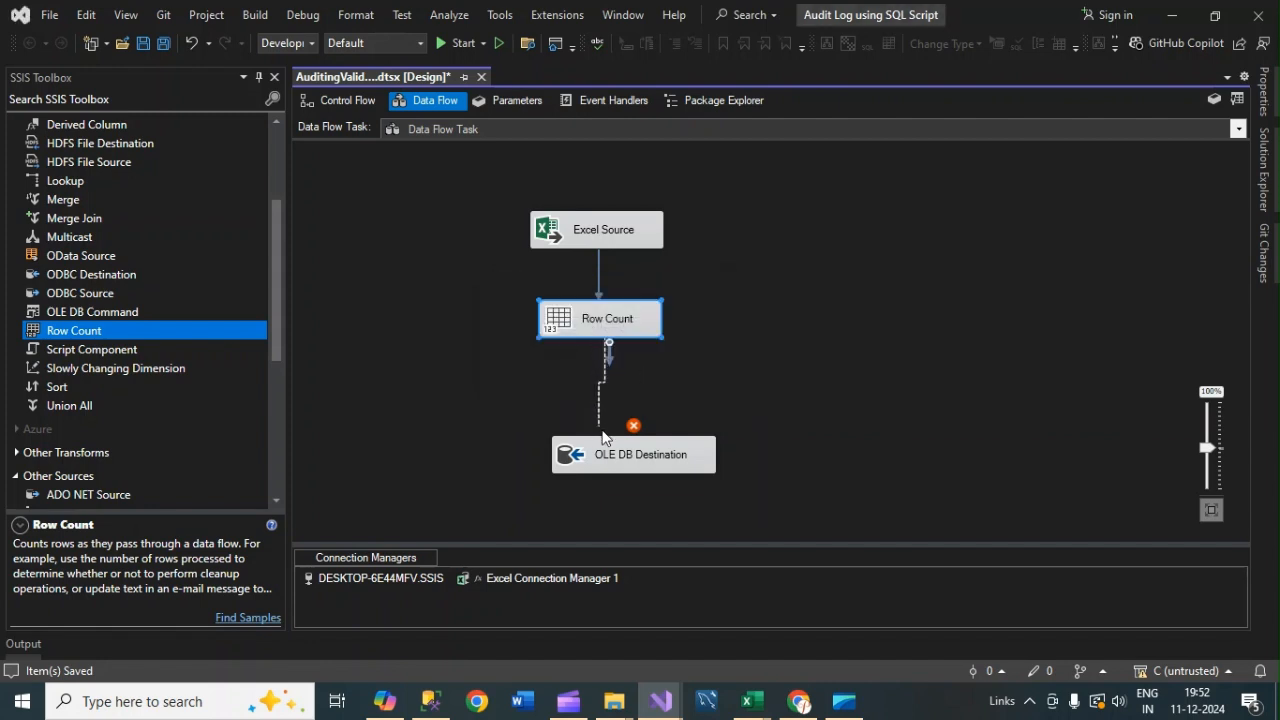
{"action": "left_click_drag", "start_coordinate": [603, 437], "coordinate": [615, 451]}
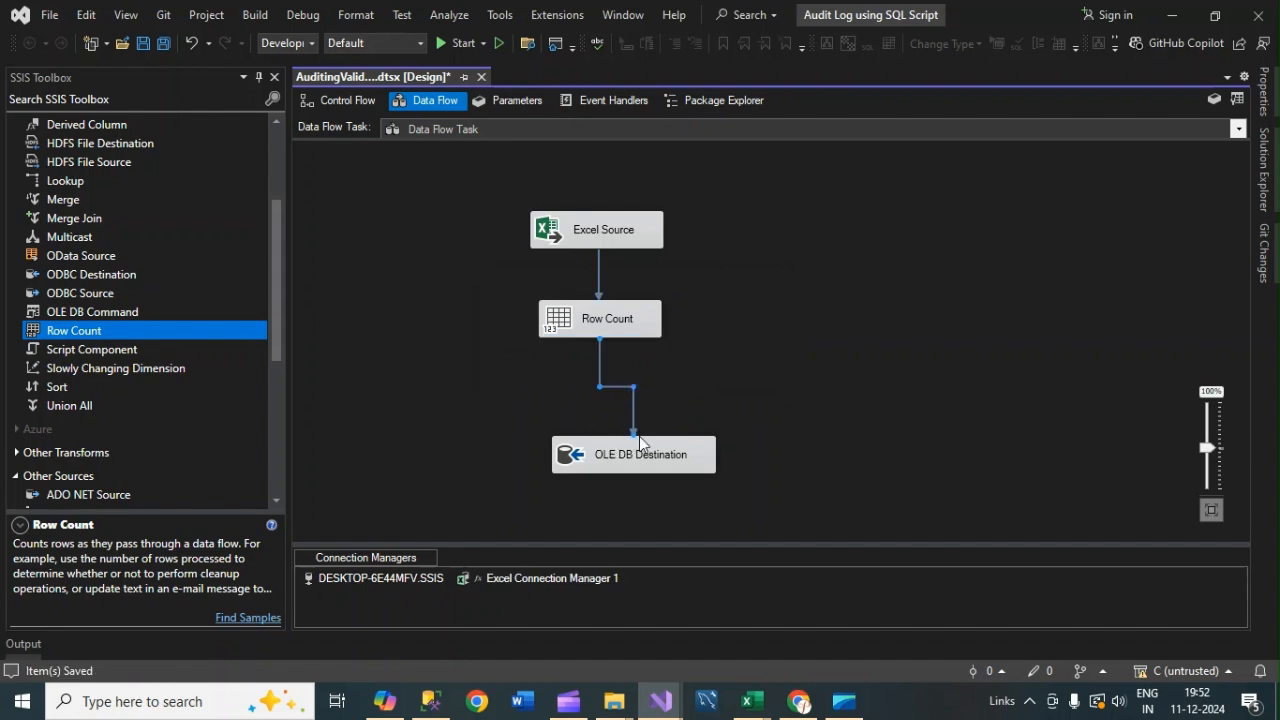
Step: Back in the control flow, edit the Auditing File task and set its connection to DESKTOP-6E44MFV.SSIS
{"action": "left_click", "coordinate": [340, 104]}
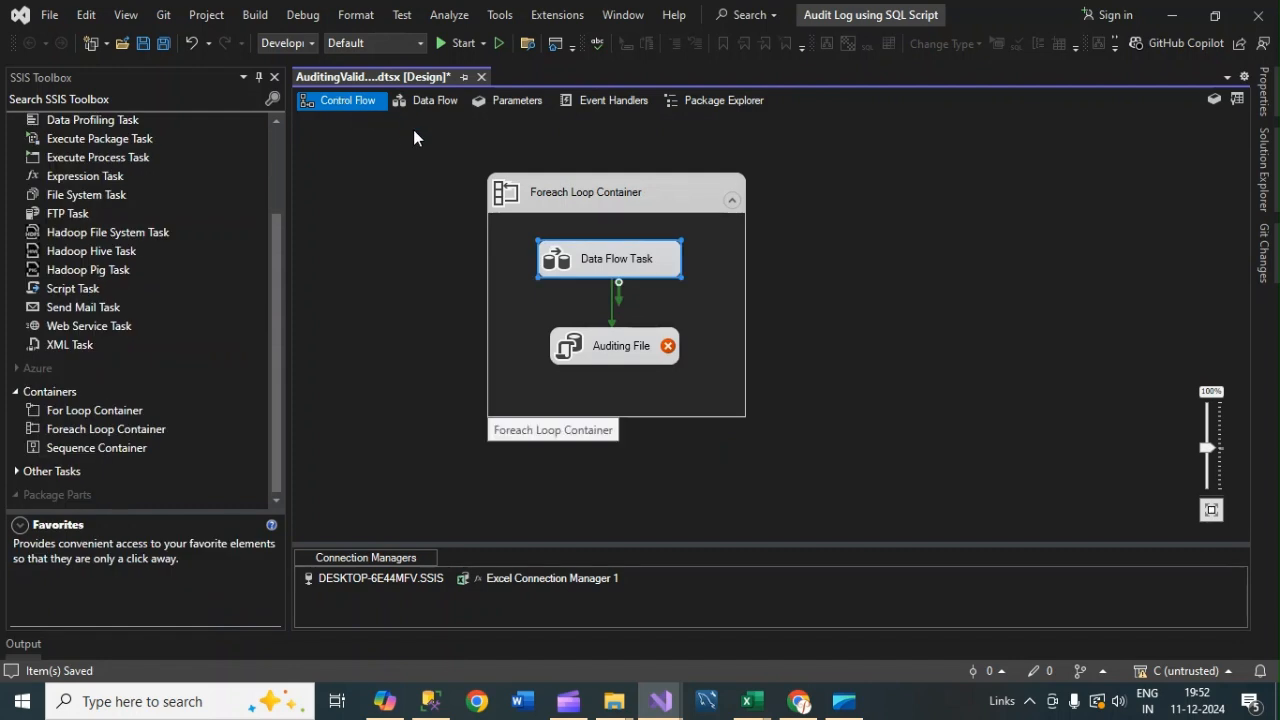
{"action": "left_click", "coordinate": [623, 342]}
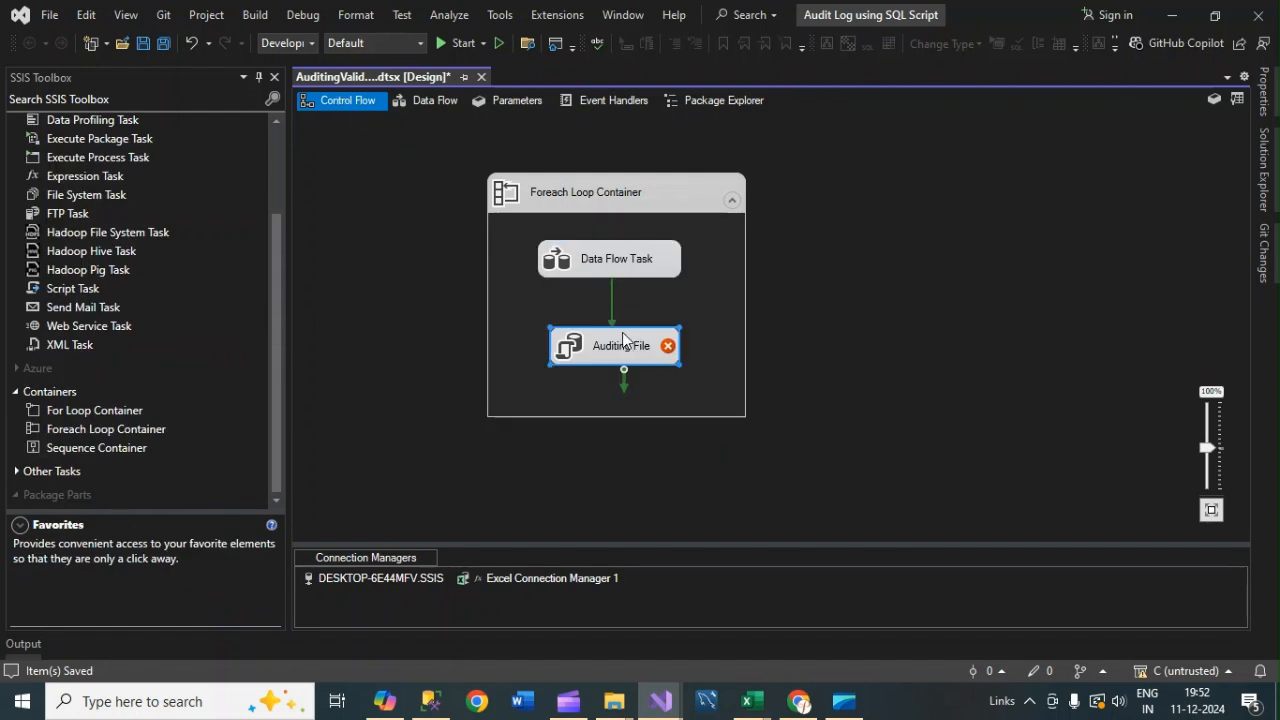
{"action": "right_click", "coordinate": [623, 340]}
{"action": "left_click", "coordinate": [674, 315]}
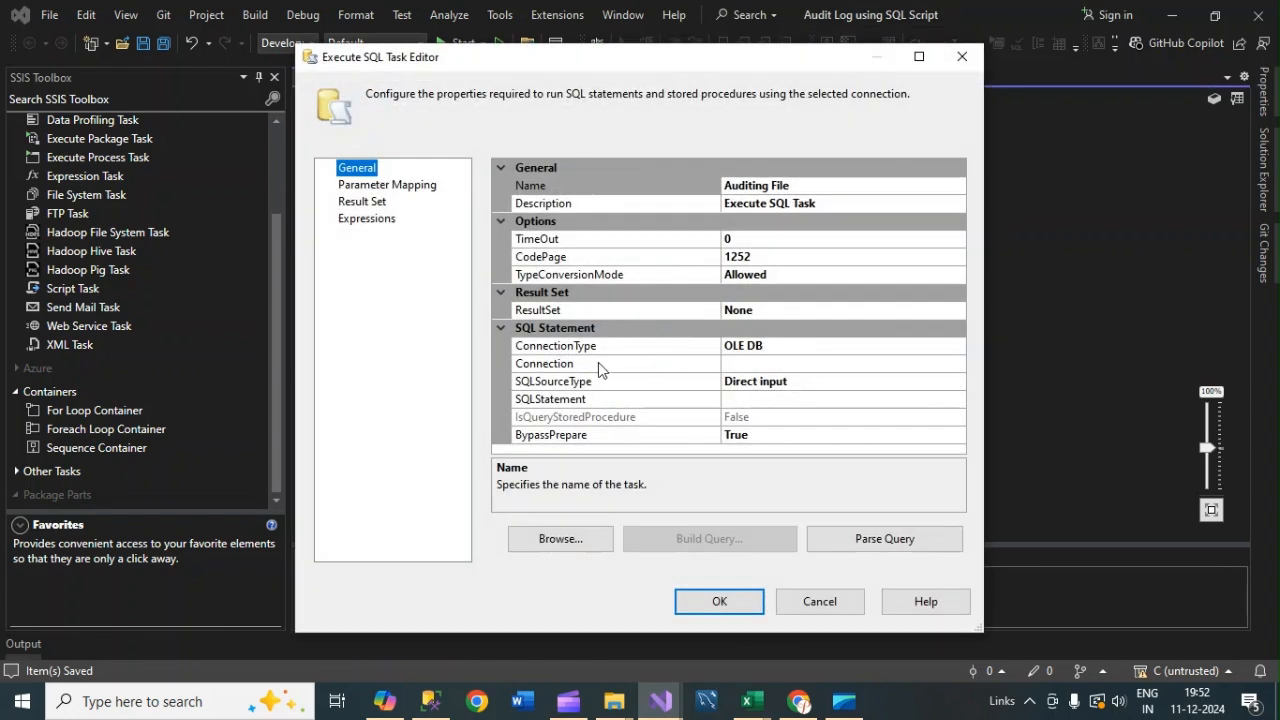
{"action": "left_click", "coordinate": [600, 366]}
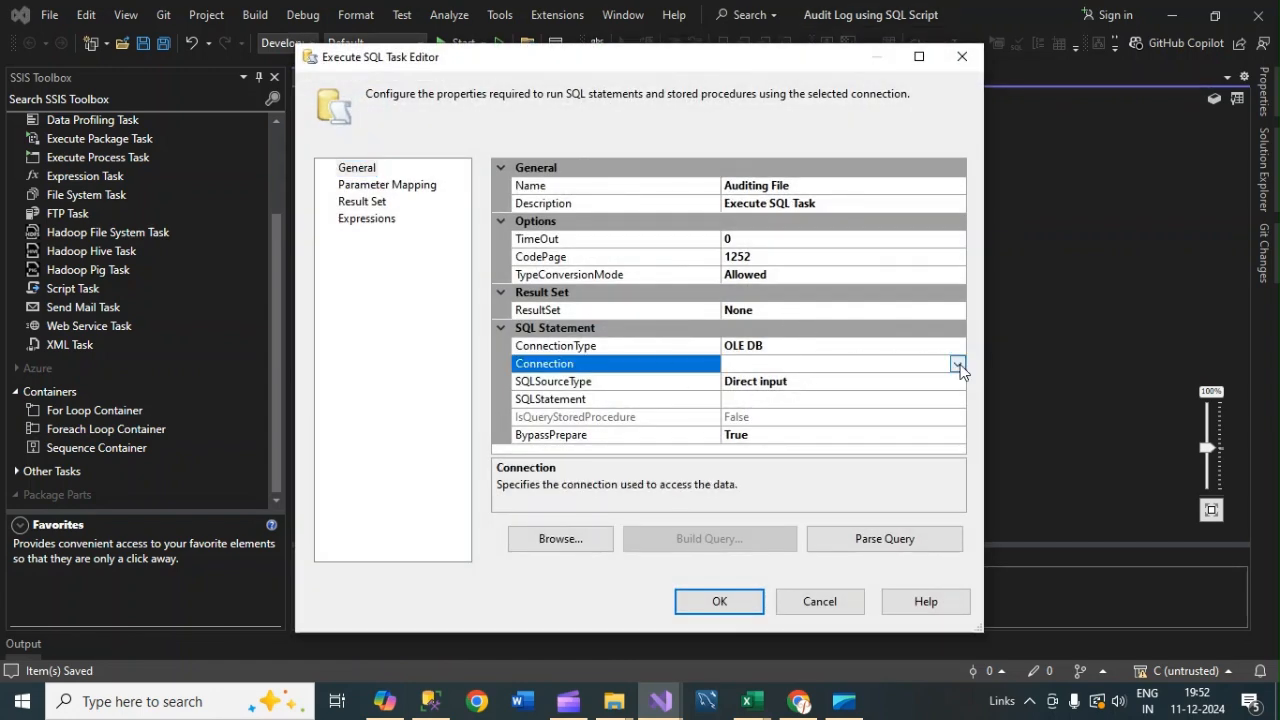
{"action": "left_click", "coordinate": [957, 365]}
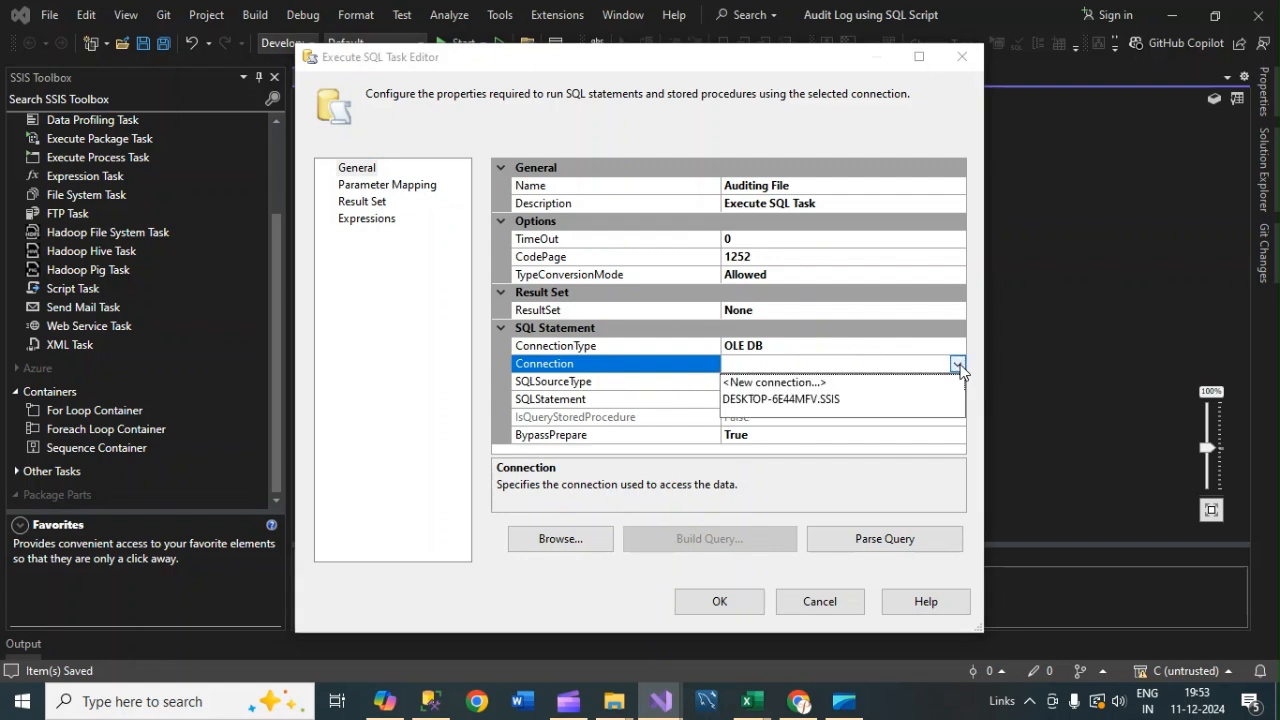
{"action": "left_click", "coordinate": [834, 400]}
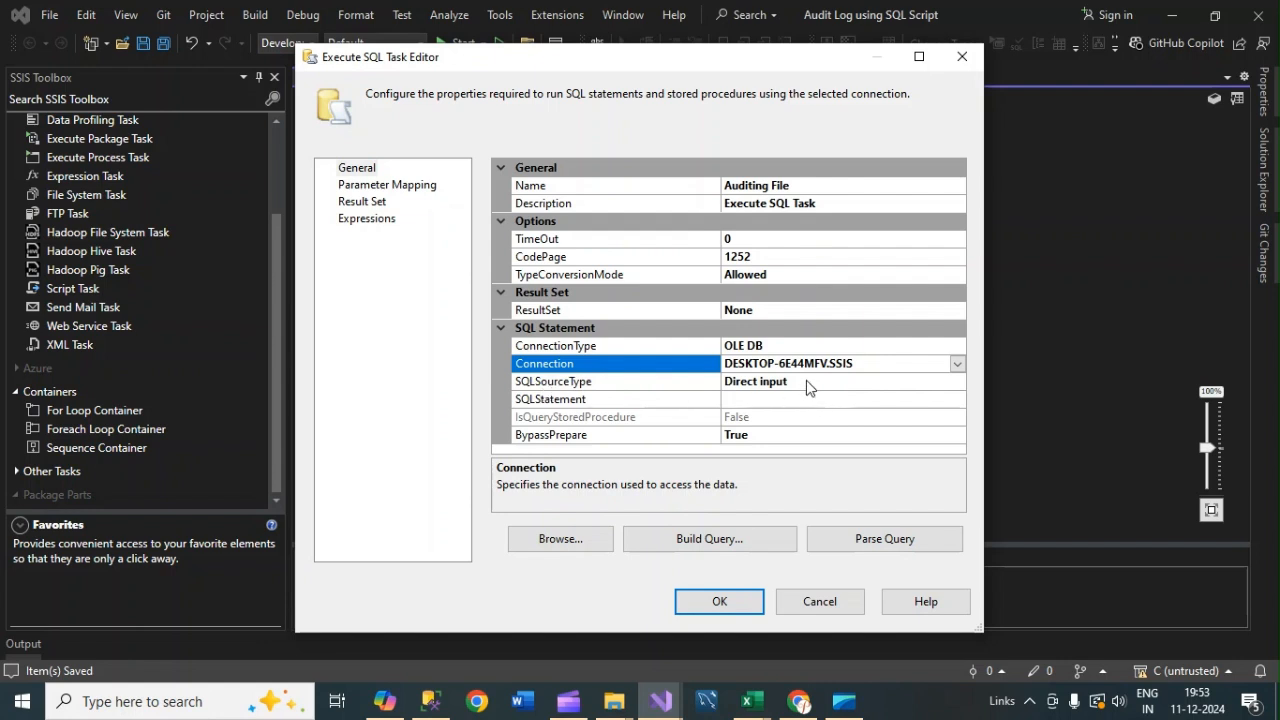
Step: Add a property expression for SqlStatementSource to the Auditing File task and open its Expression Builder
{"action": "left_click", "coordinate": [374, 224]}
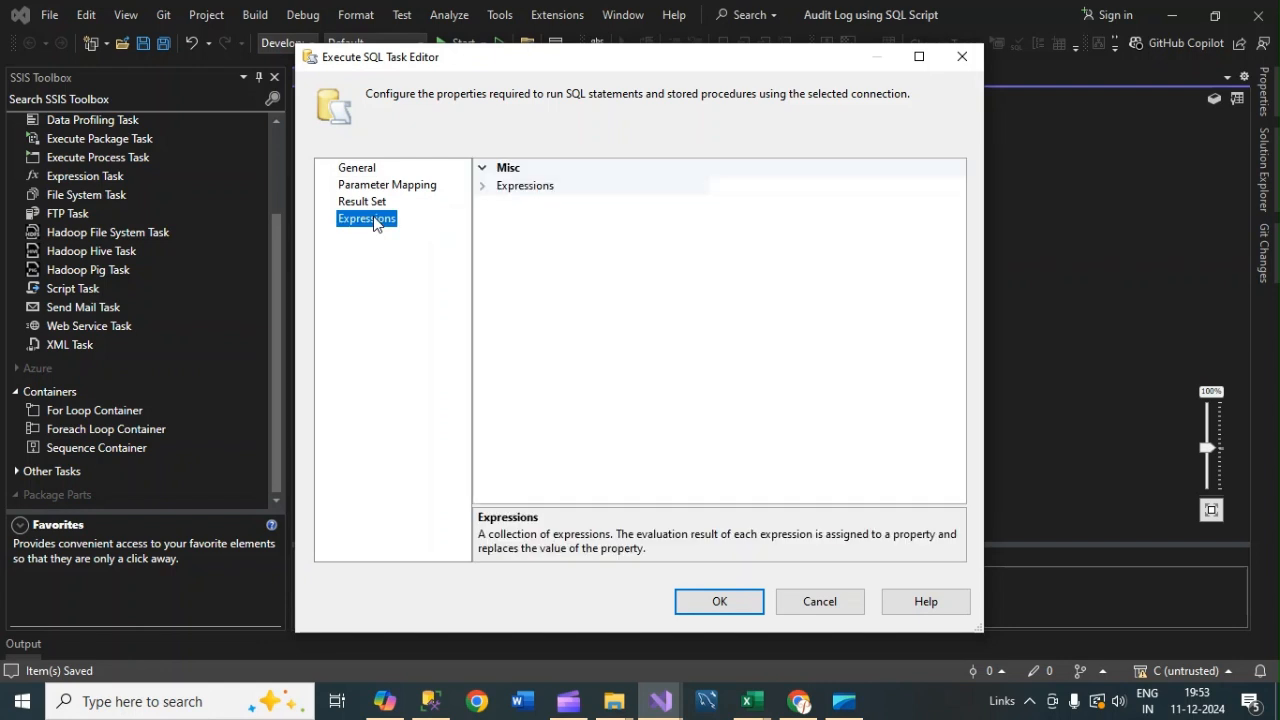
{"action": "left_click", "coordinate": [537, 194]}
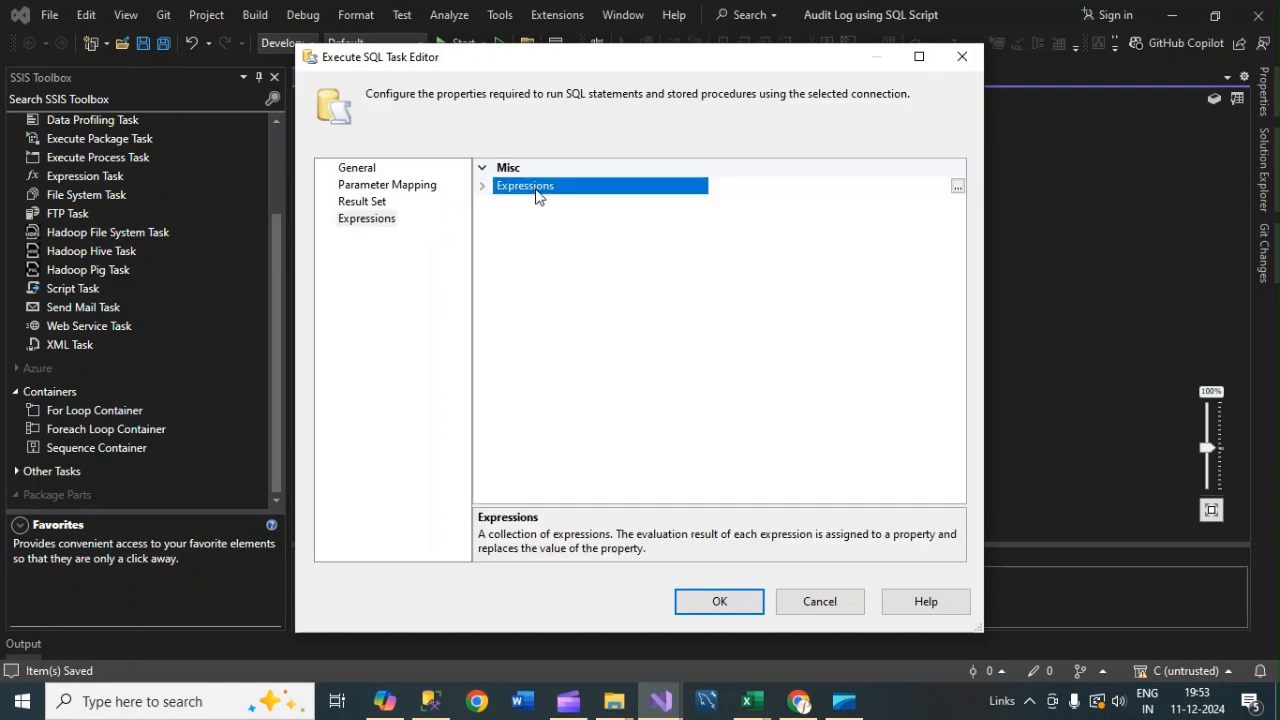
{"action": "left_click", "coordinate": [958, 187]}
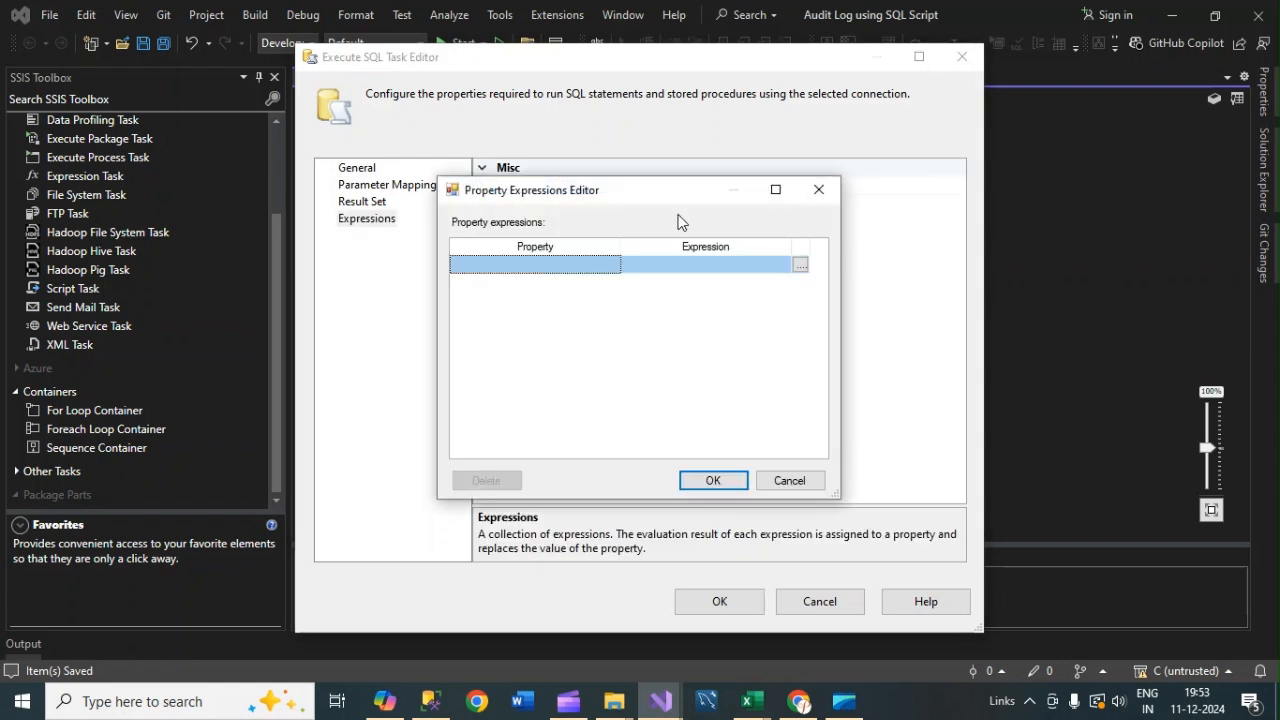
{"action": "left_click", "coordinate": [569, 265]}
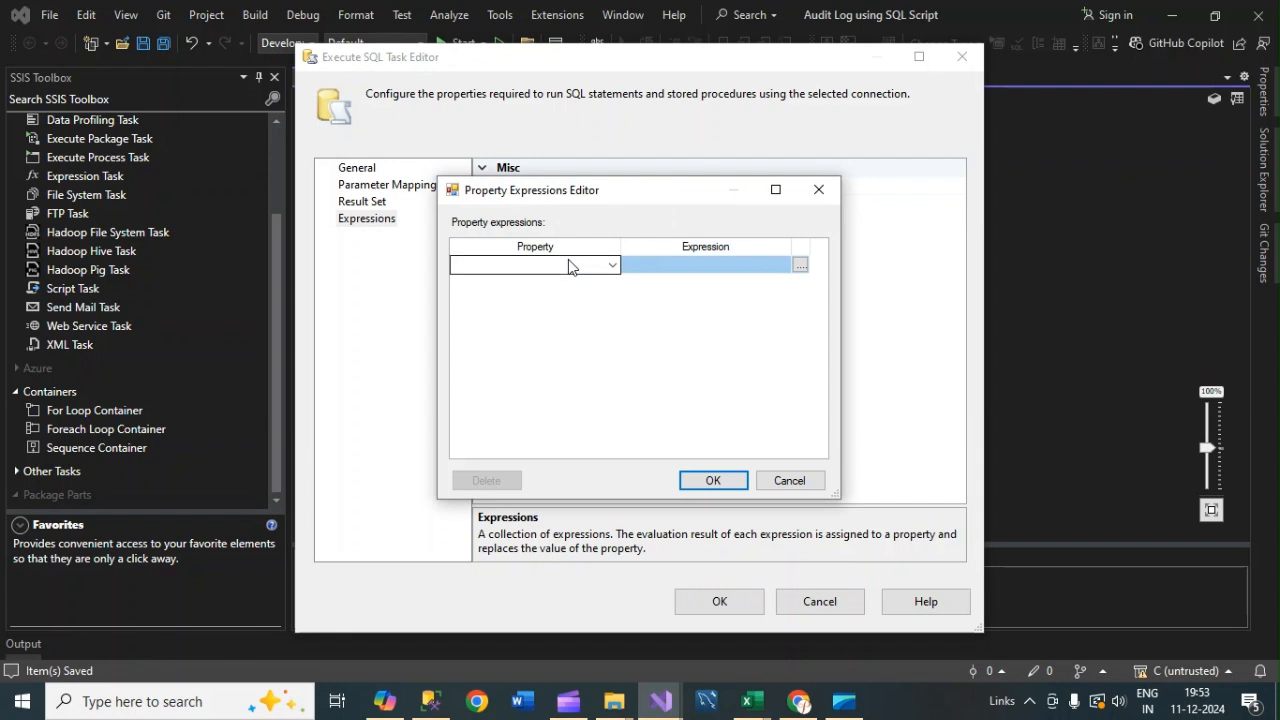
{"action": "key", "text": "s"}
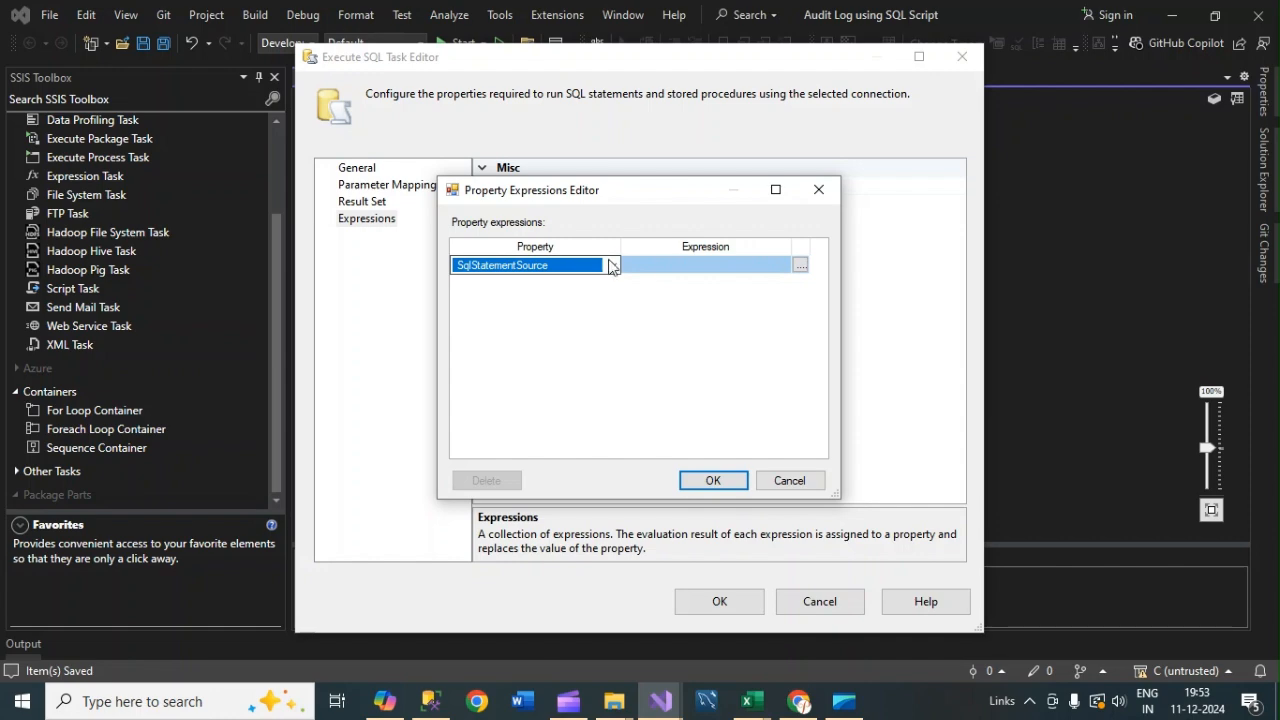
{"action": "left_click", "coordinate": [738, 267]}
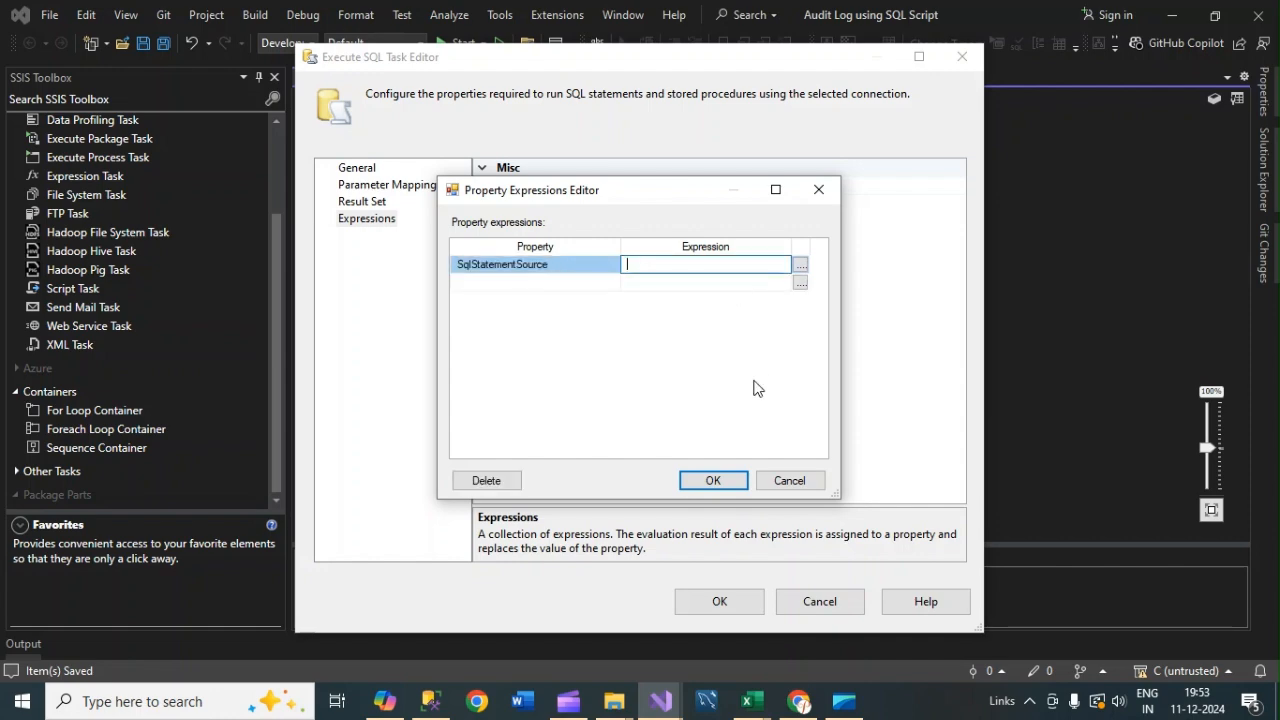
{"action": "left_click", "coordinate": [801, 266]}
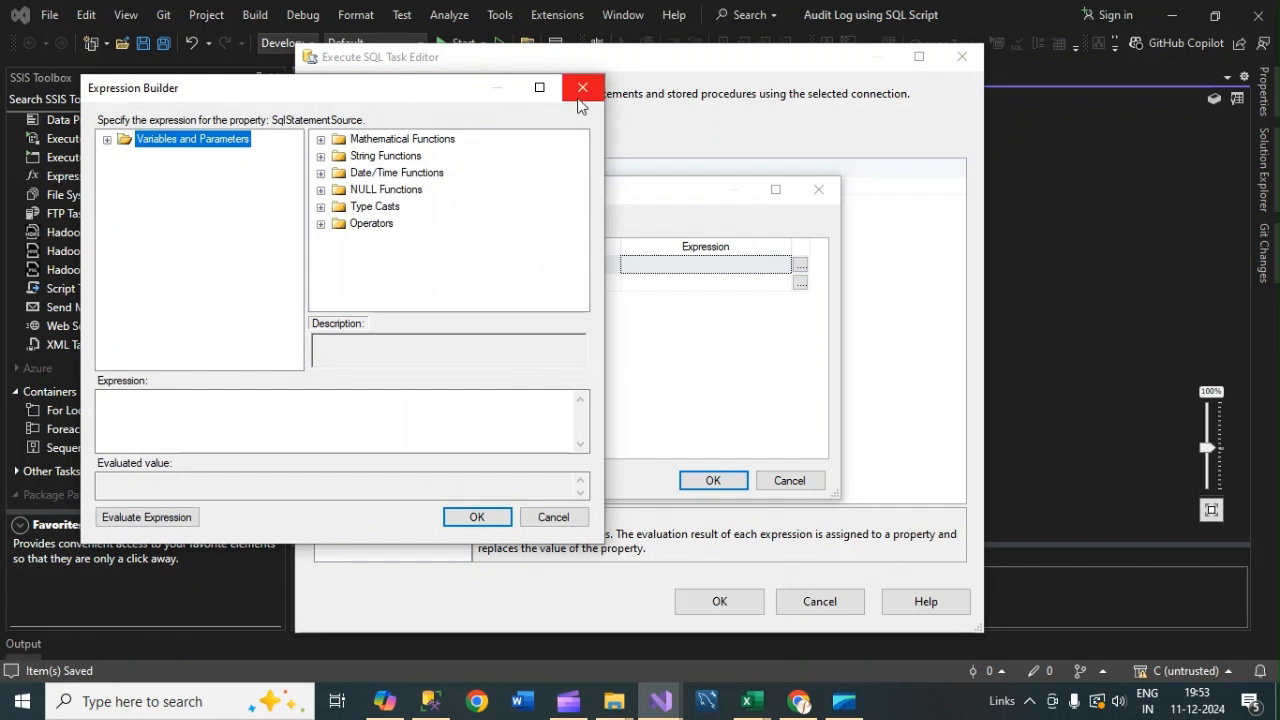
Step: Enter the quoted expression "INSERT INTO [dbo].[audit_log] SELECT 'PackageName.dtsx','FIlepah',0,getdate()" in the enlarged Expression Builder
{"action": "left_click", "coordinate": [540, 88]}
{"action": "left_click", "coordinate": [84, 469]}
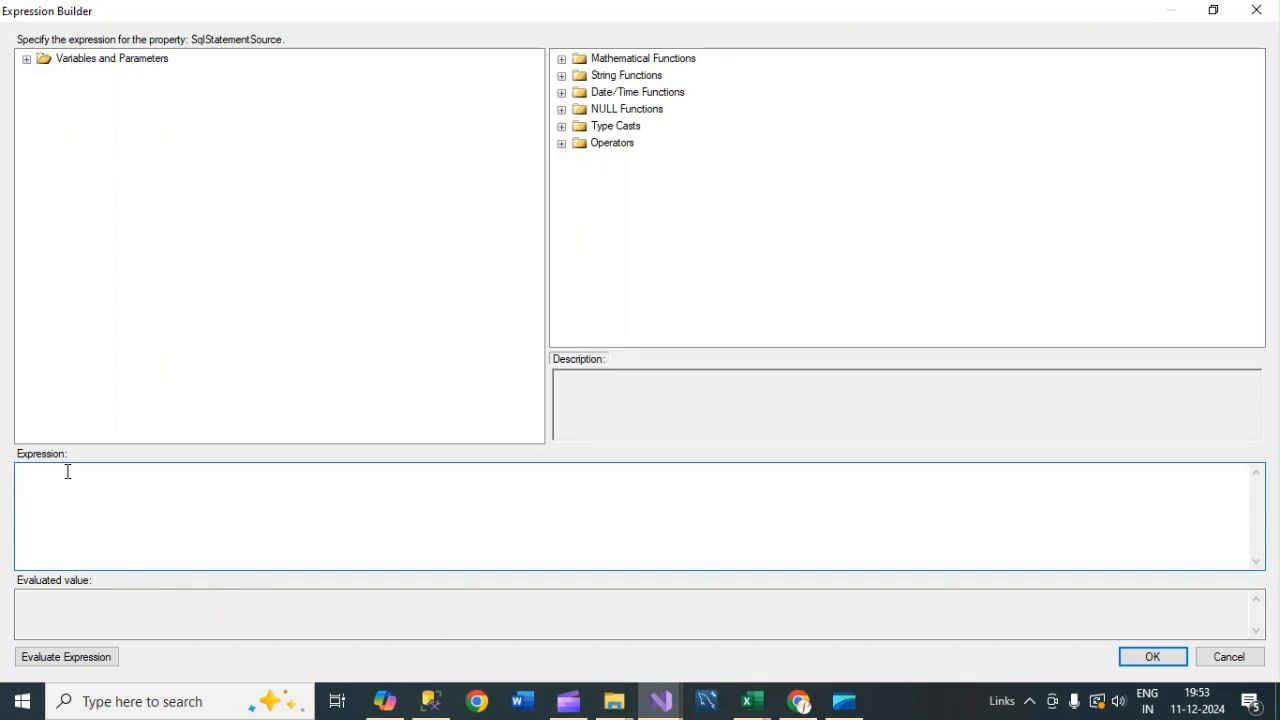
{"action": "type", "text": "\""}
{"action": "type", "text": "INSERT INTO [dbo].[audit_log] SELECT 'PackageName.dtsx','Filepah',0,getdate()"}
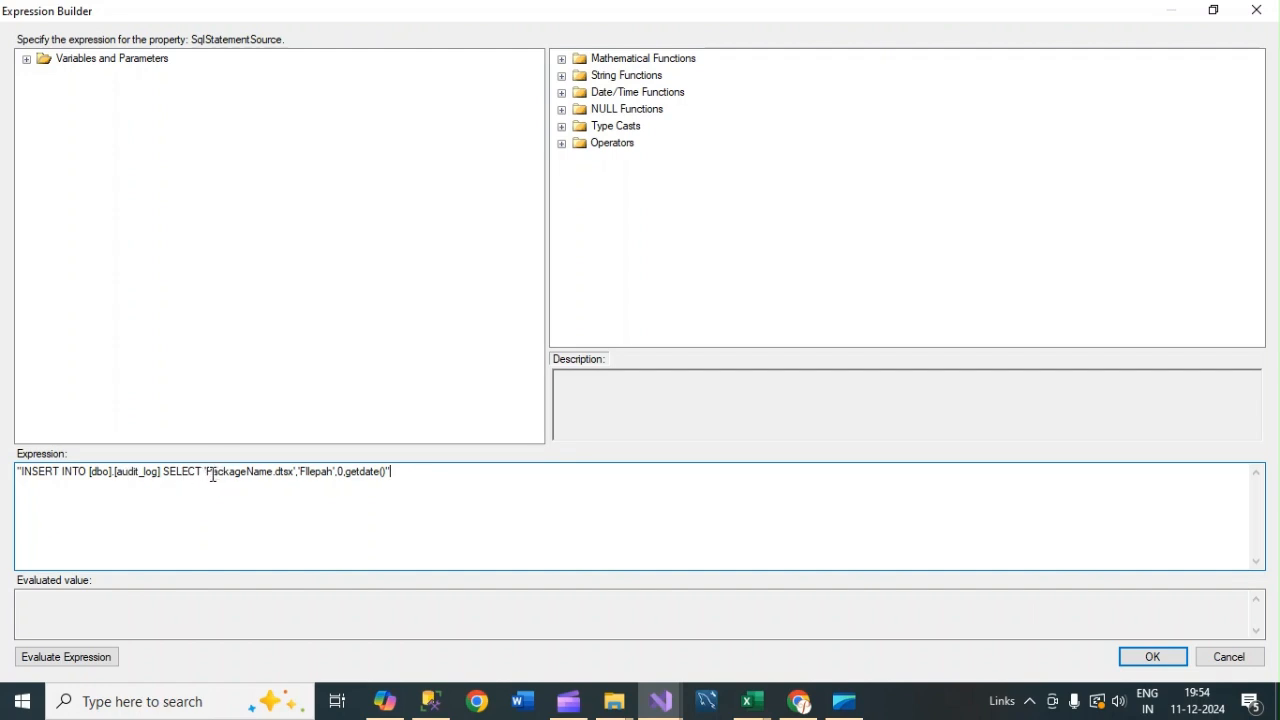
Step: Replace the PackageName.dtsx literal in the expression with the concatenated system variable @[System::PackageName], keeping the surrounding single quotes
{"action": "left_click", "coordinate": [26, 59]}
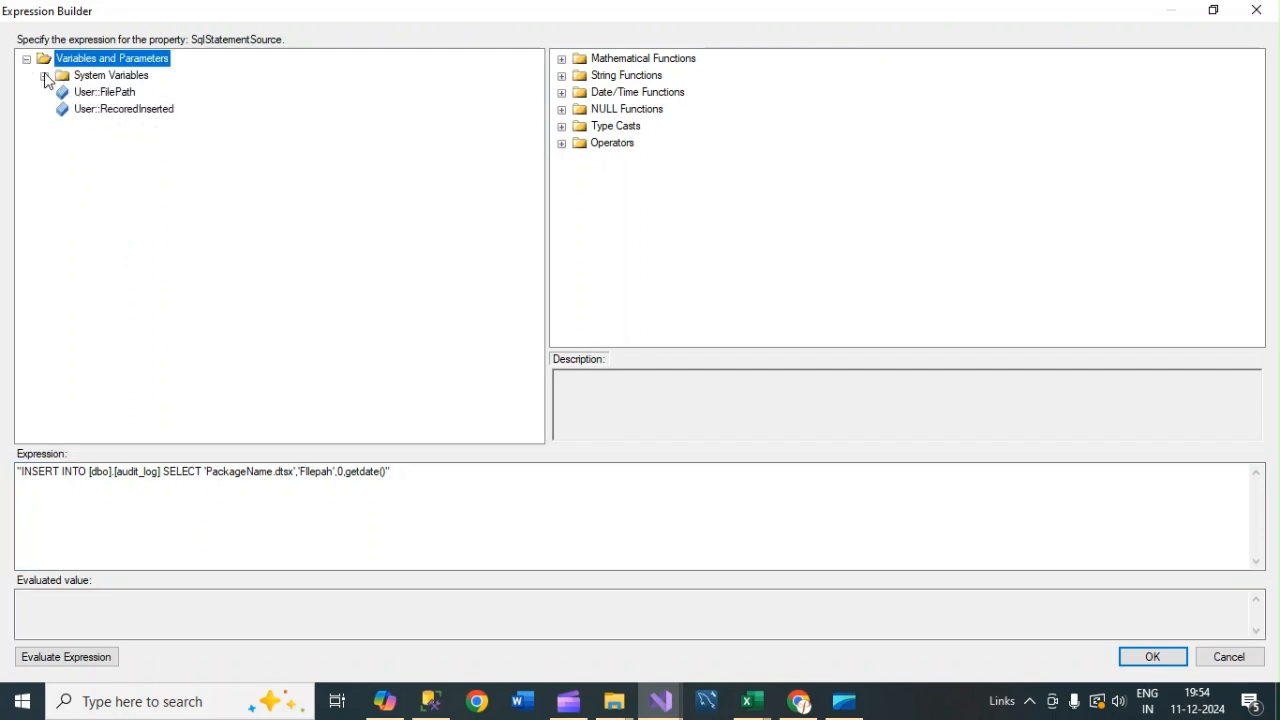
{"action": "left_click", "coordinate": [44, 75]}
{"action": "left_click", "coordinate": [214, 486]}
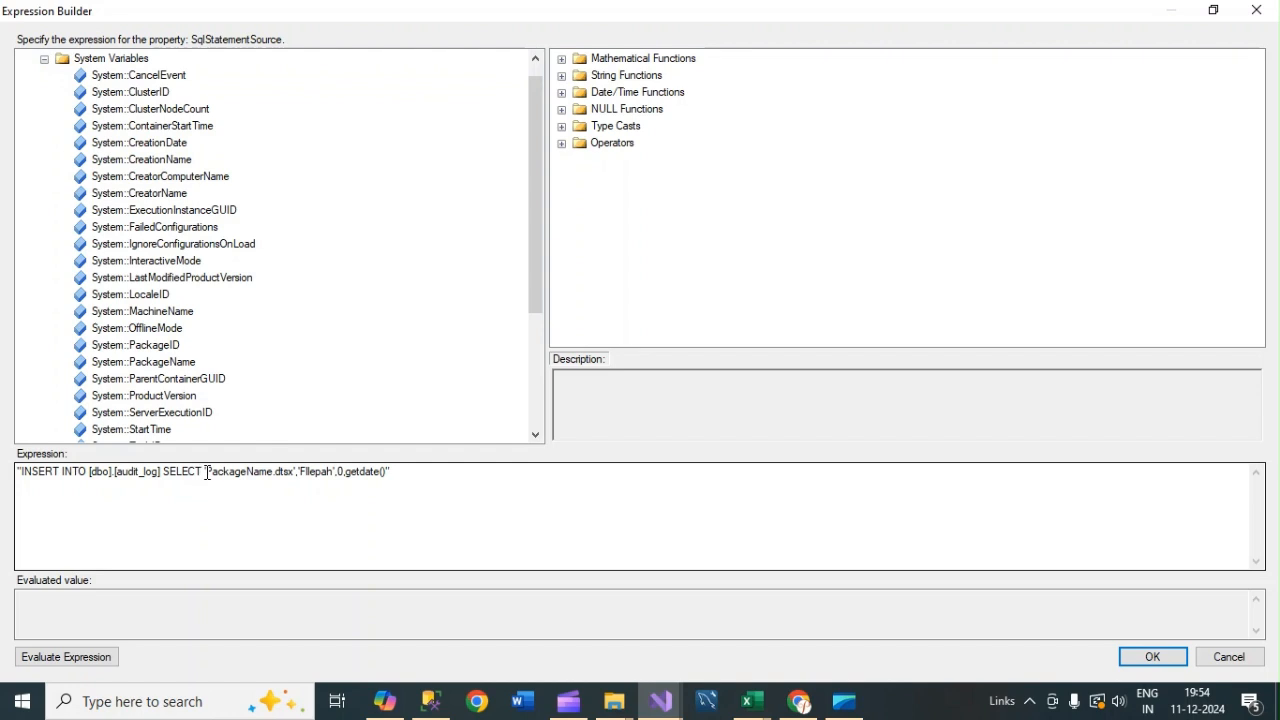
{"action": "left_click_drag", "start_coordinate": [206, 472], "coordinate": [292, 475]}
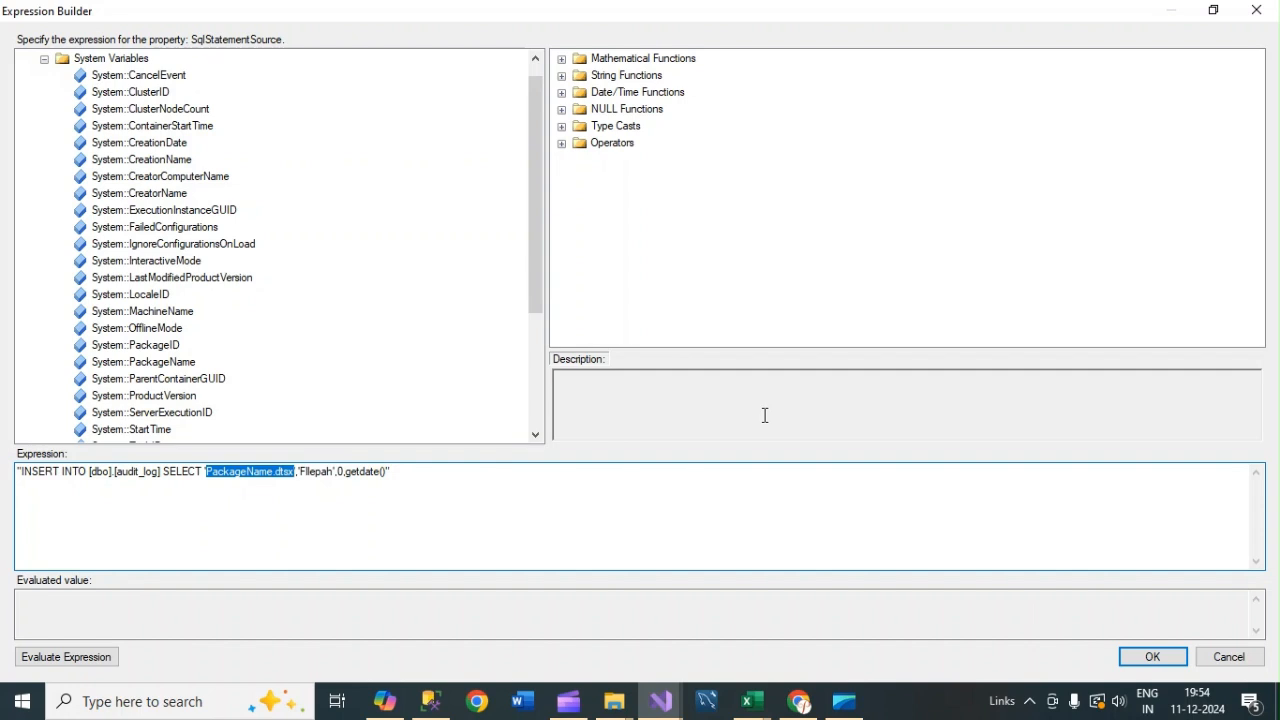
{"action": "type", "text": "\"\""}
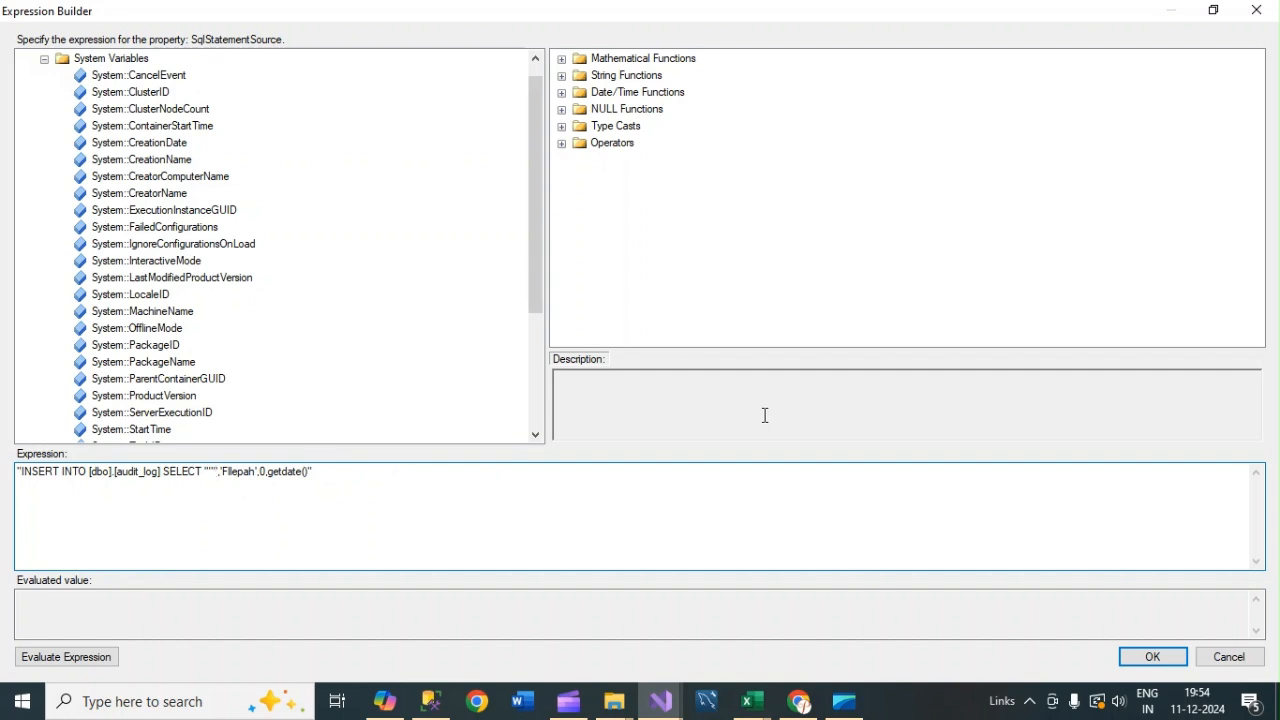
{"action": "key", "text": "BackSpace"}
{"action": "key", "text": "BackSpace"}
{"action": "type", "text": "'\"++\""}
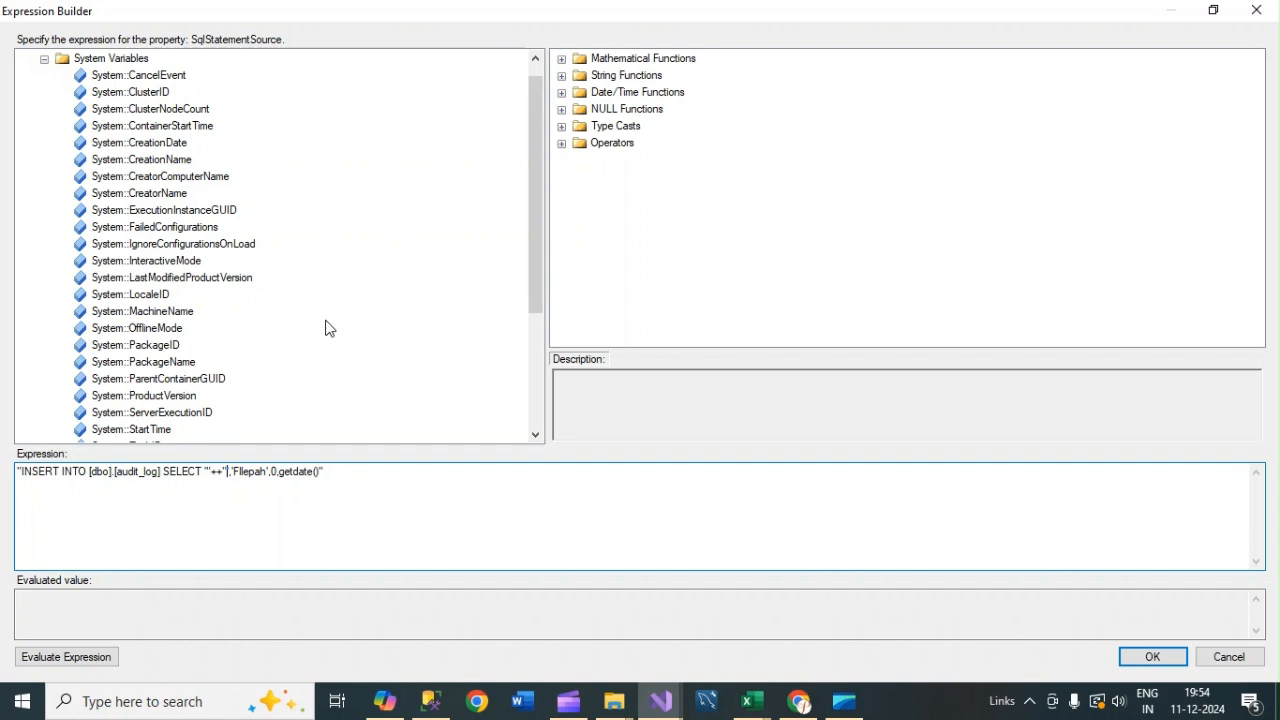
{"action": "left_click", "coordinate": [110, 366]}
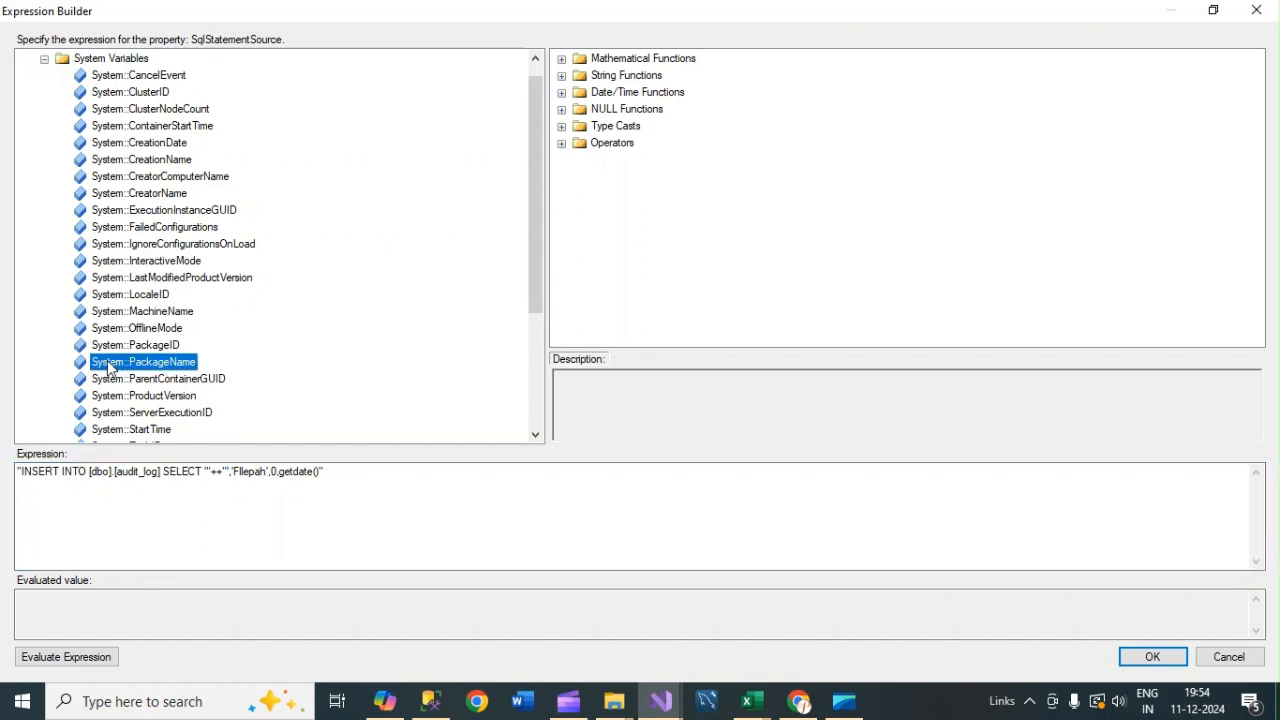
{"action": "left_click_drag", "start_coordinate": [110, 366], "coordinate": [218, 477]}
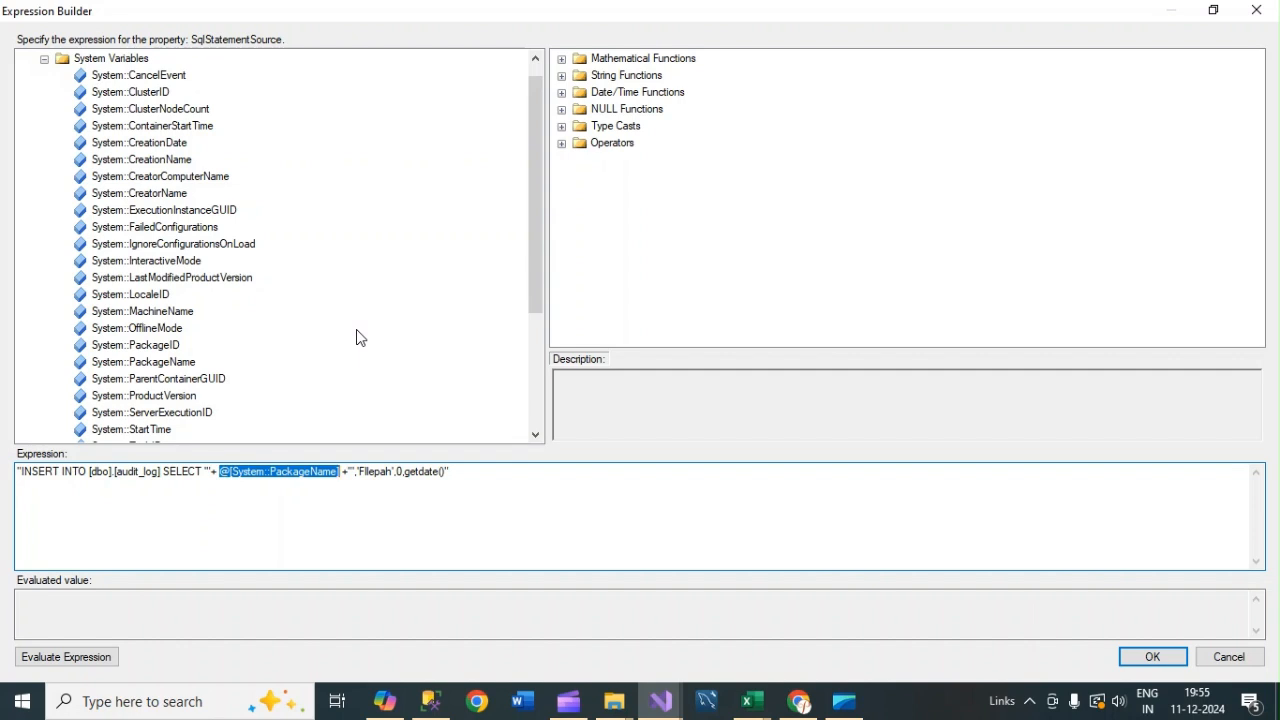
{"action": "left_click", "coordinate": [414, 420]}
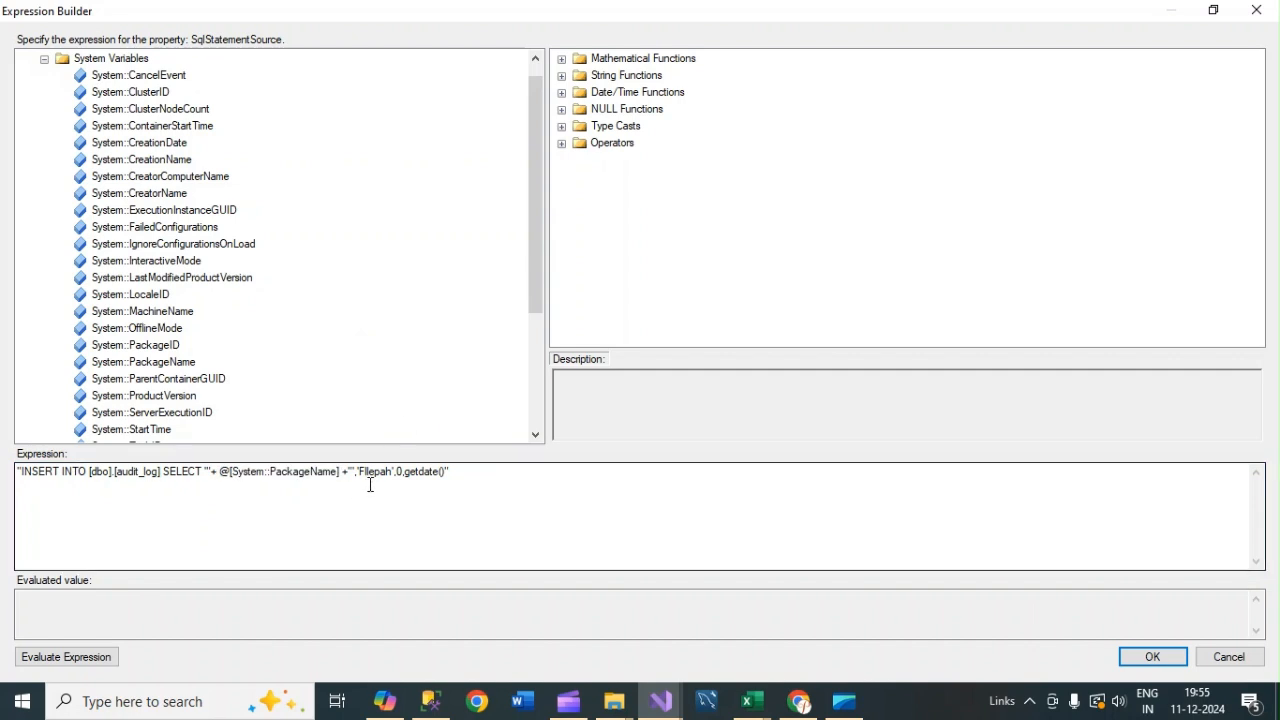
Step: Replace the FIlepah literal with the concatenated variable @[User::FilePath] inside single quotes and evaluate the expression
{"action": "left_click_drag", "start_coordinate": [359, 472], "coordinate": [394, 471]}
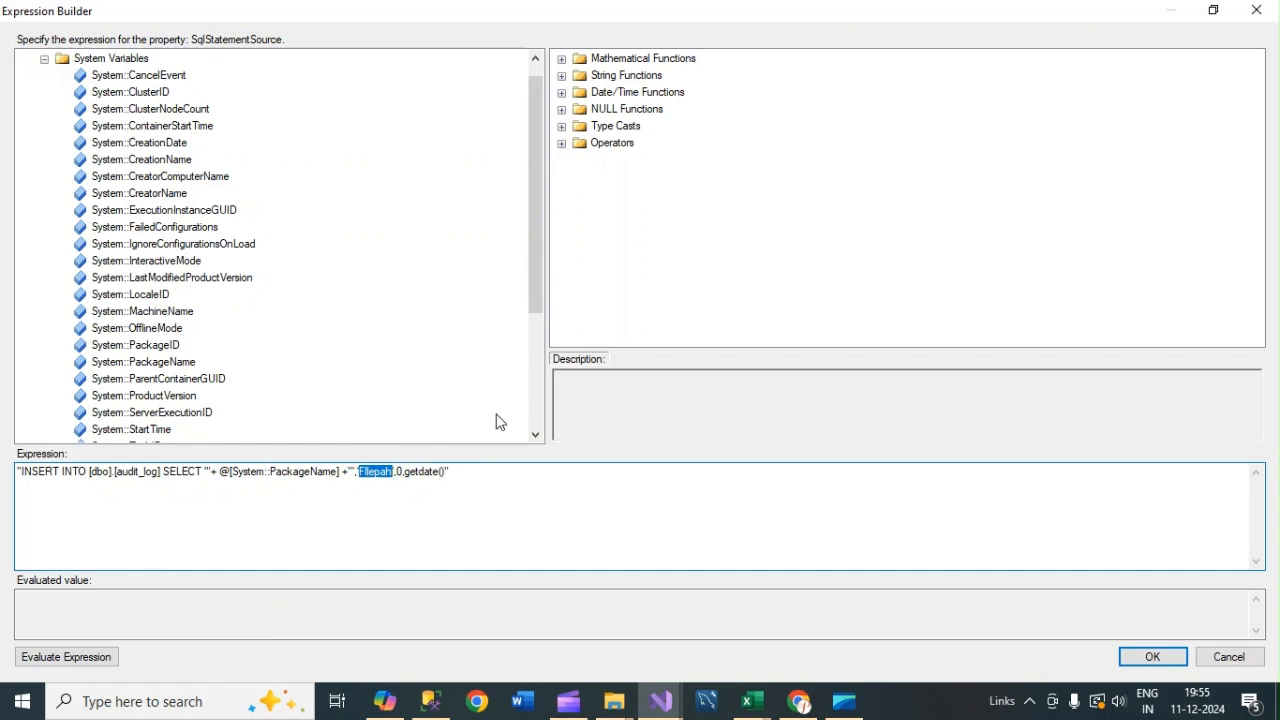
{"action": "key", "text": "BackSpace"}
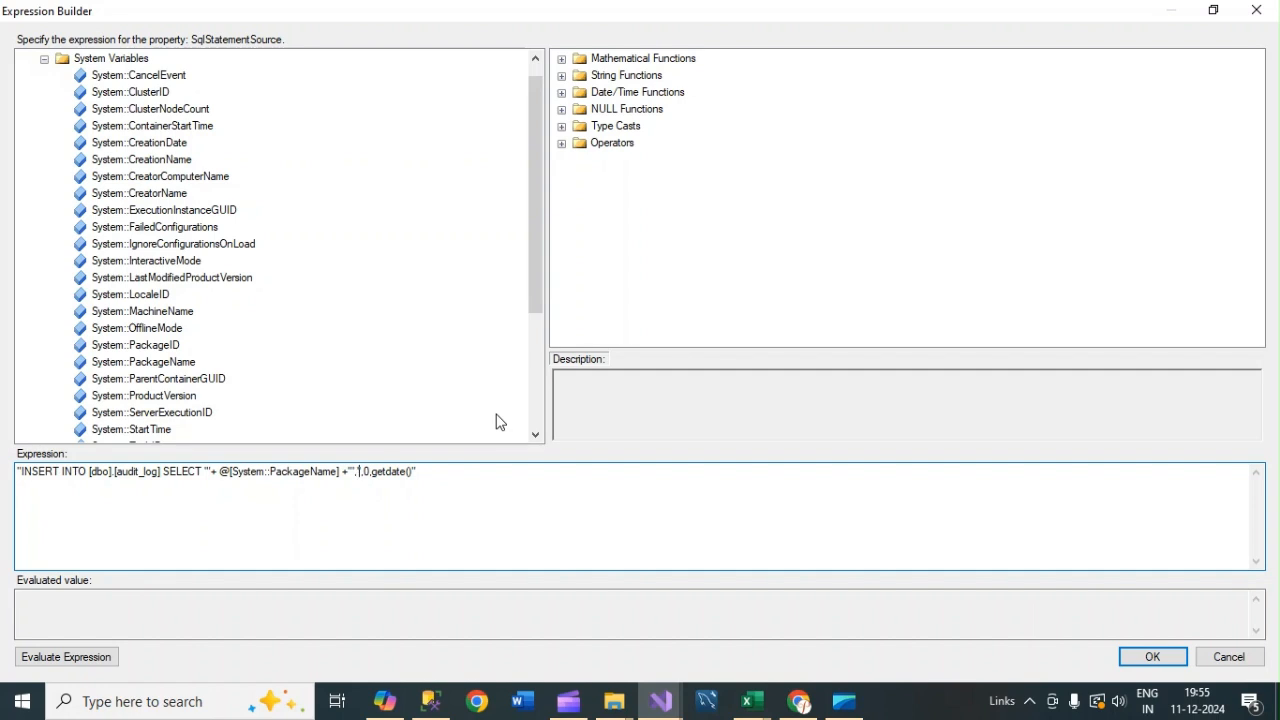
{"action": "type", "text": "\"','\"++\""}
{"action": "left_click", "coordinate": [45, 59]}
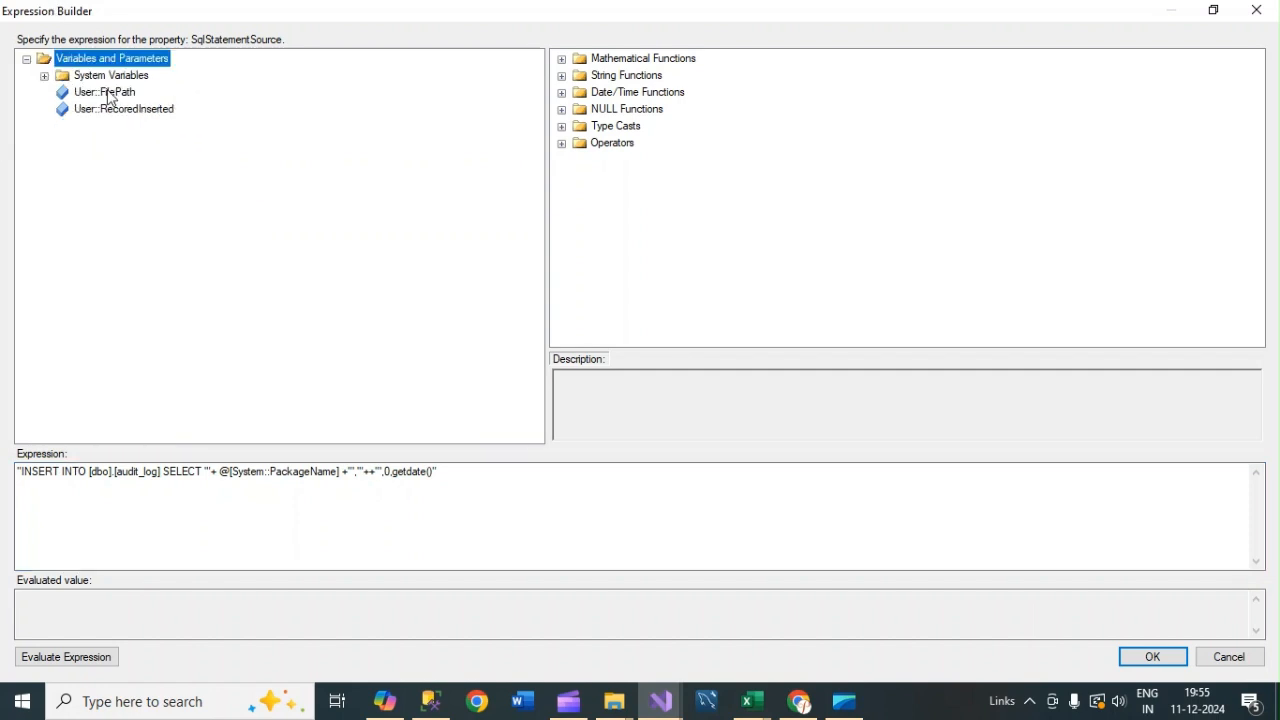
{"action": "left_click", "coordinate": [109, 95]}
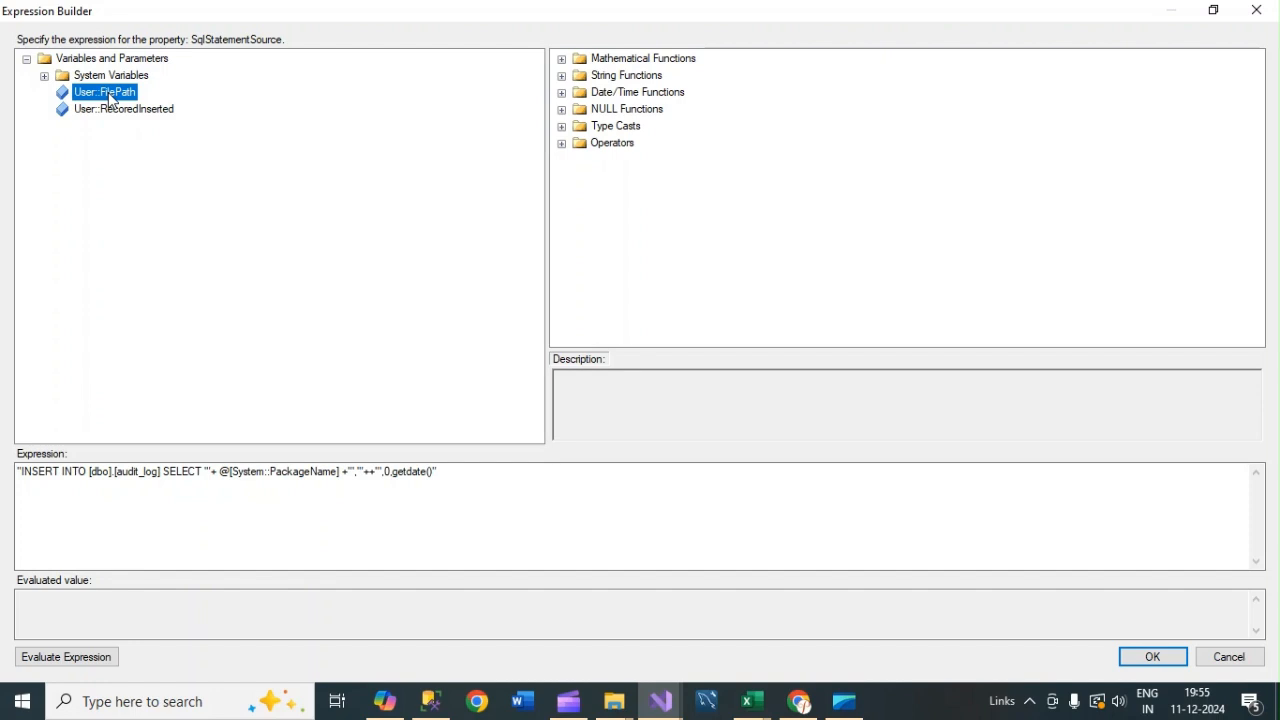
{"action": "left_click_drag", "start_coordinate": [110, 97], "coordinate": [372, 475]}
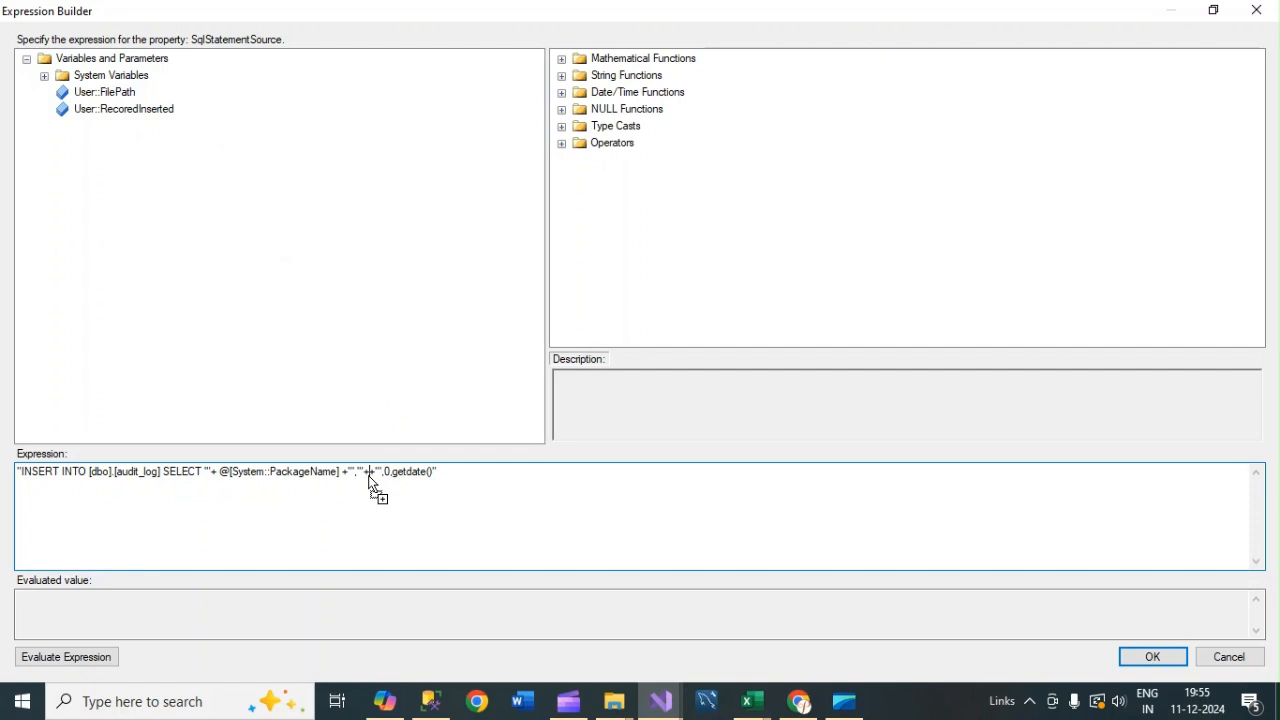
{"action": "left_click_drag", "start_coordinate": [369, 481], "coordinate": [370, 483]}
{"action": "left_click", "coordinate": [78, 666]}
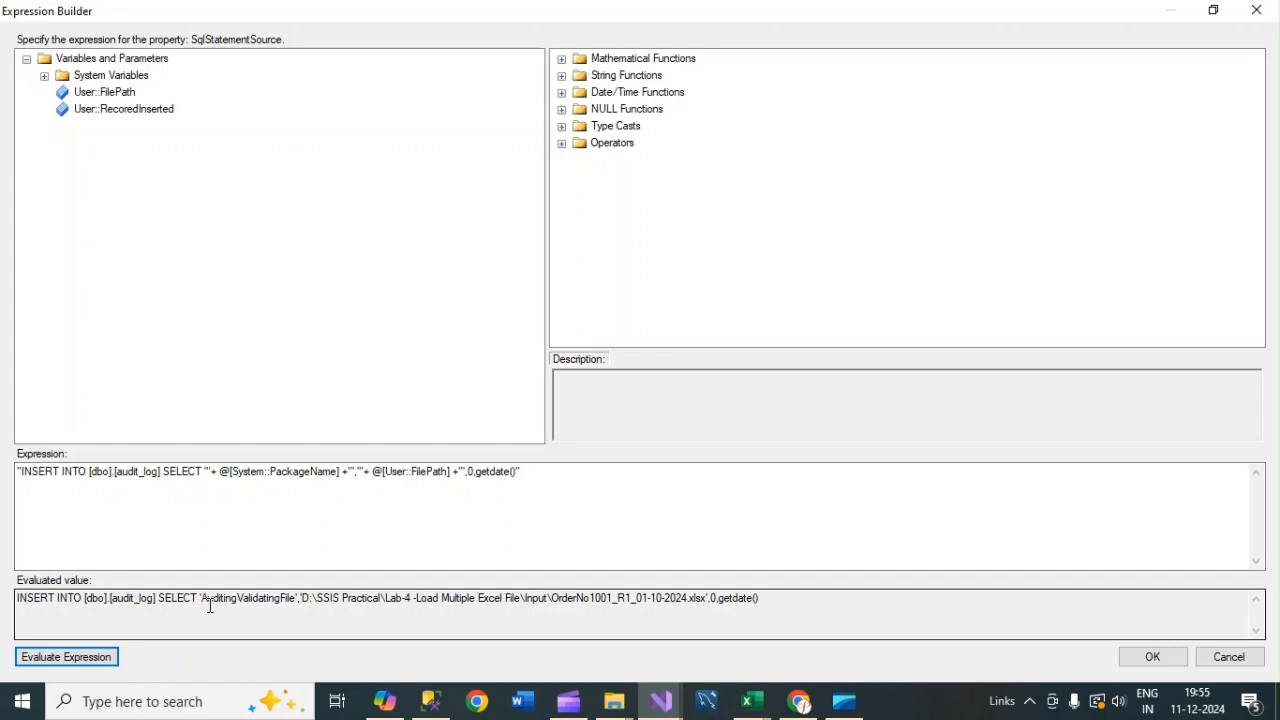
{"action": "left_click", "coordinate": [314, 603]}
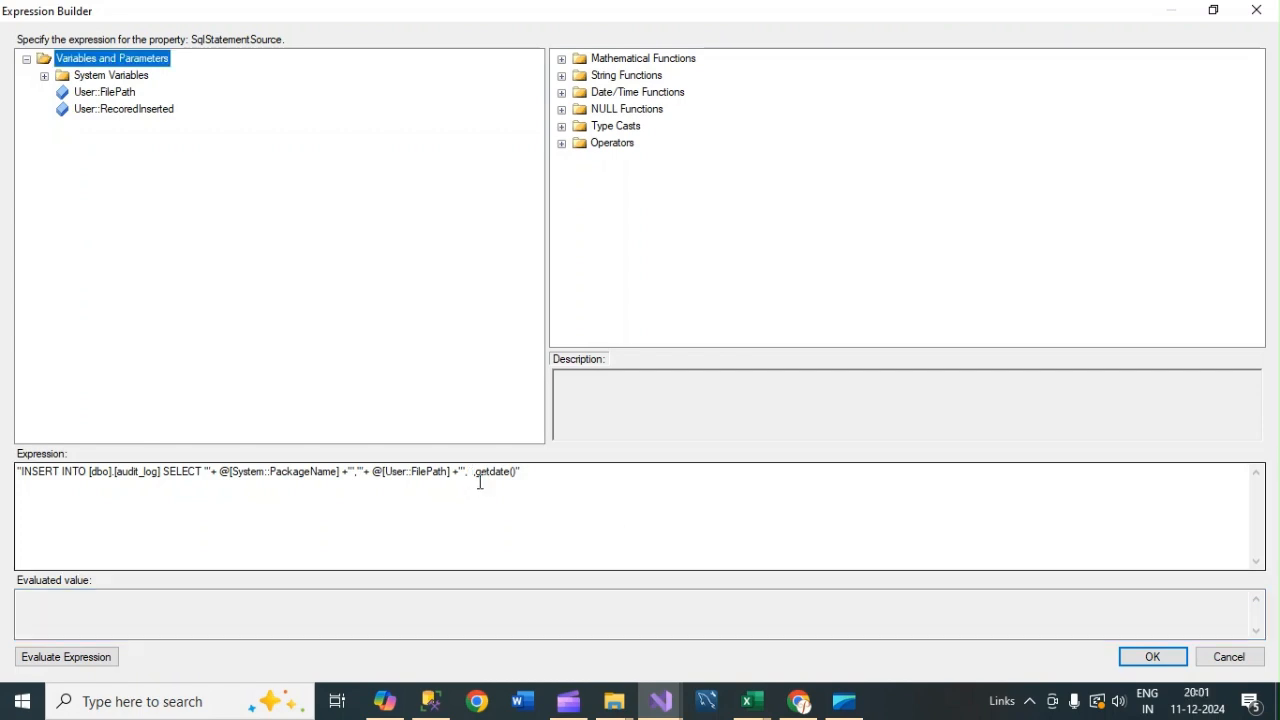
Step: Concatenate the variable @[User::RecoredInserted] into the expression as the unquoted row count value before getdate()
{"action": "left_click", "coordinate": [472, 476]}
{"action": "type", "text": "0"}
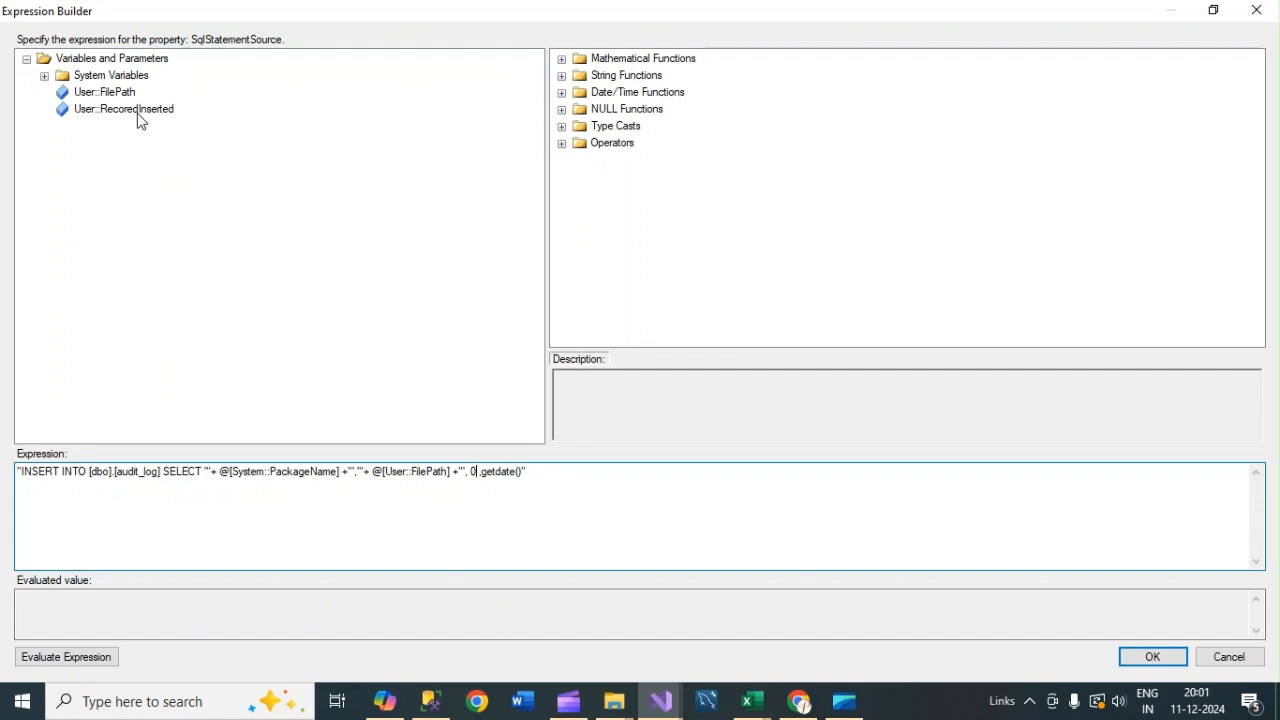
{"action": "key", "text": "BackSpace"}
{"action": "type", "text": "\"', '\""}
{"action": "type", "text": "++"}
{"action": "left_click", "coordinate": [127, 115]}
{"action": "left_click_drag", "start_coordinate": [126, 110], "coordinate": [293, 237]}
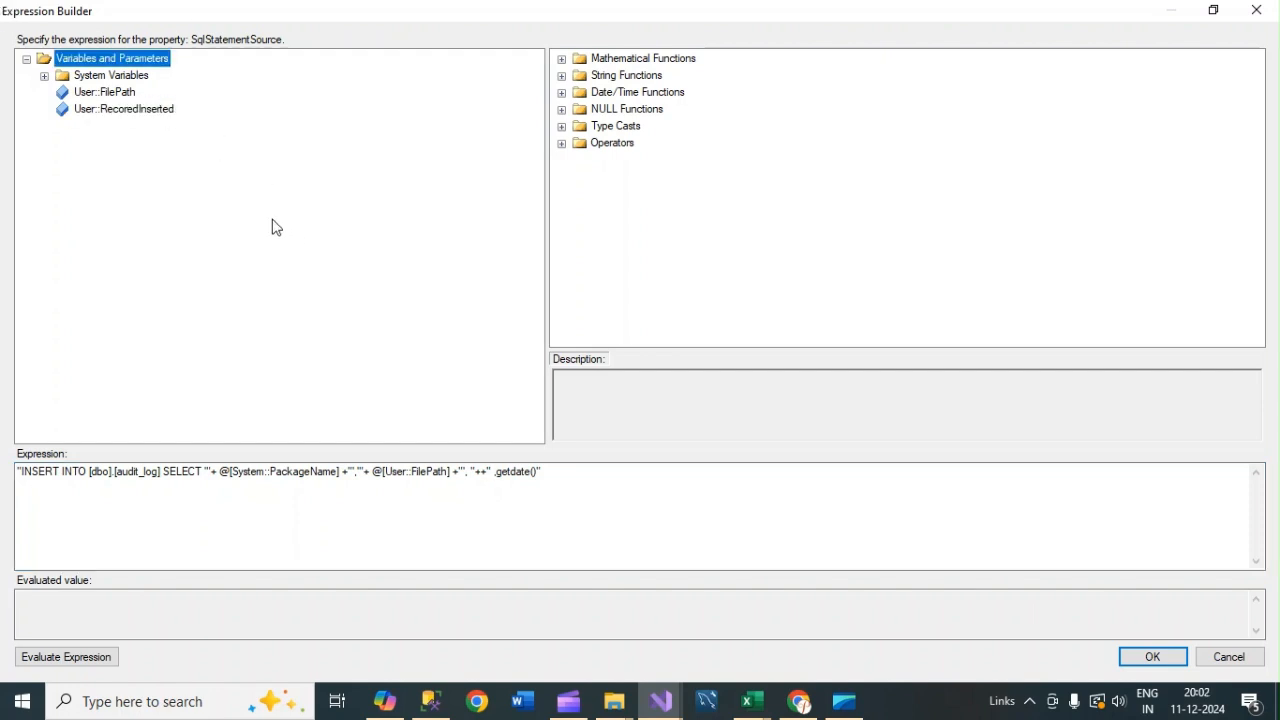
{"action": "left_click", "coordinate": [114, 113]}
{"action": "left_click_drag", "start_coordinate": [116, 119], "coordinate": [489, 476]}
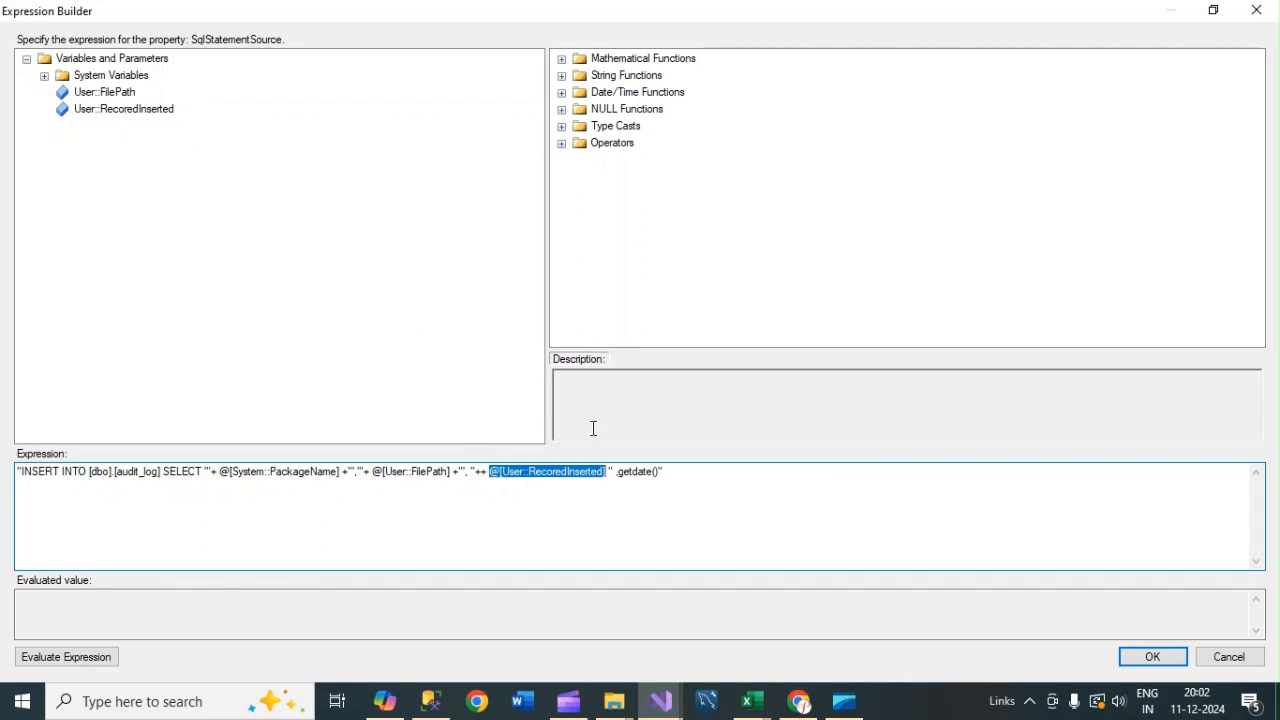
{"action": "key", "text": "BackSpace"}
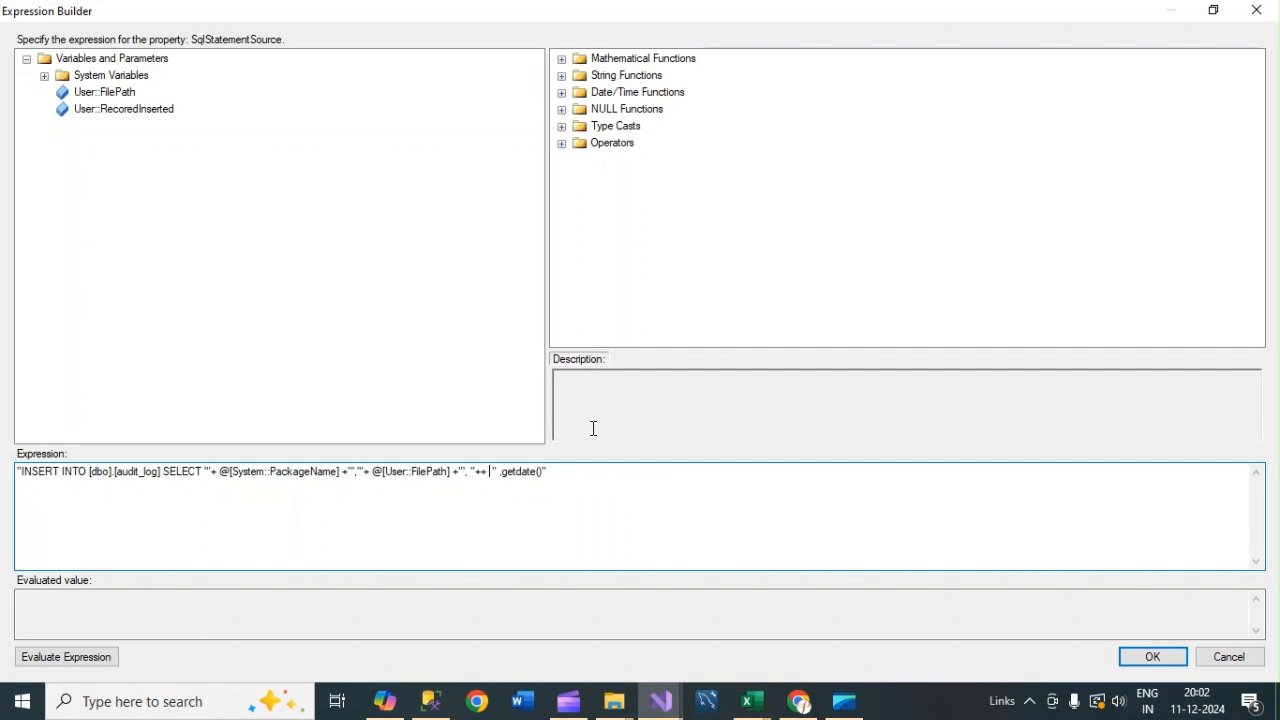
{"action": "key", "text": "BackSpace"}
{"action": "left_click_drag", "start_coordinate": [138, 110], "coordinate": [481, 484]}
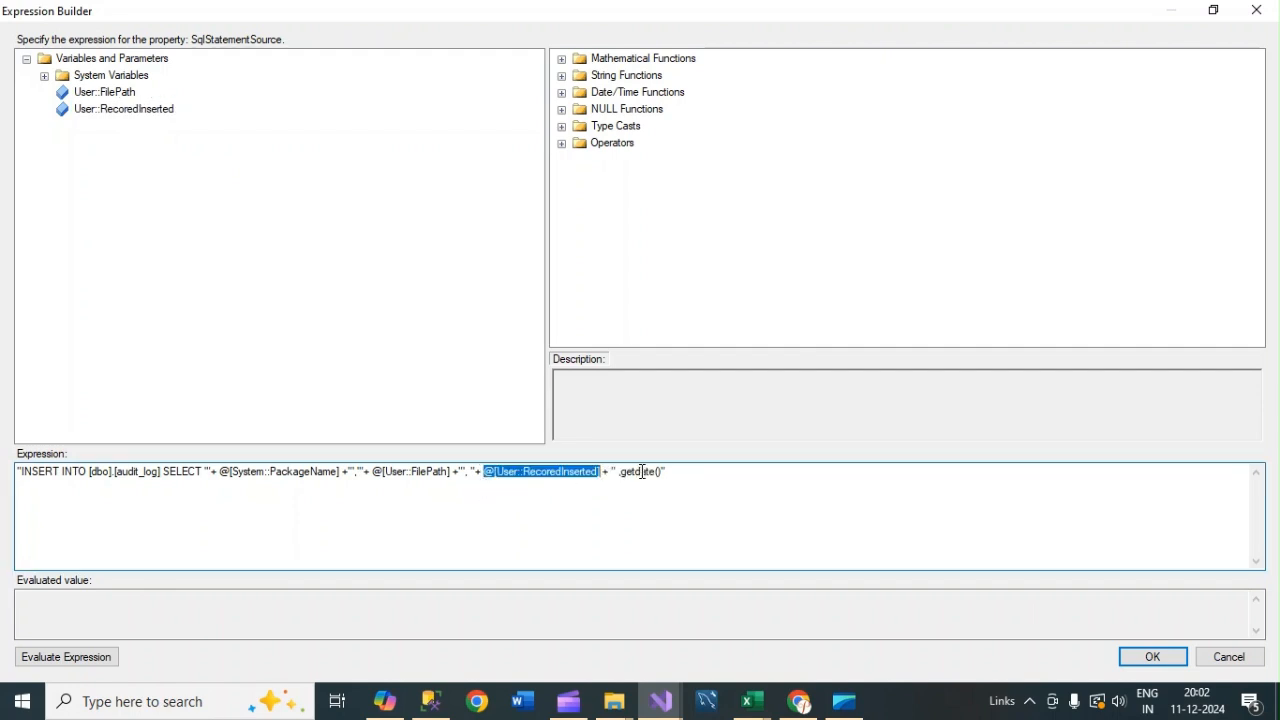
{"action": "left_click", "coordinate": [410, 355]}
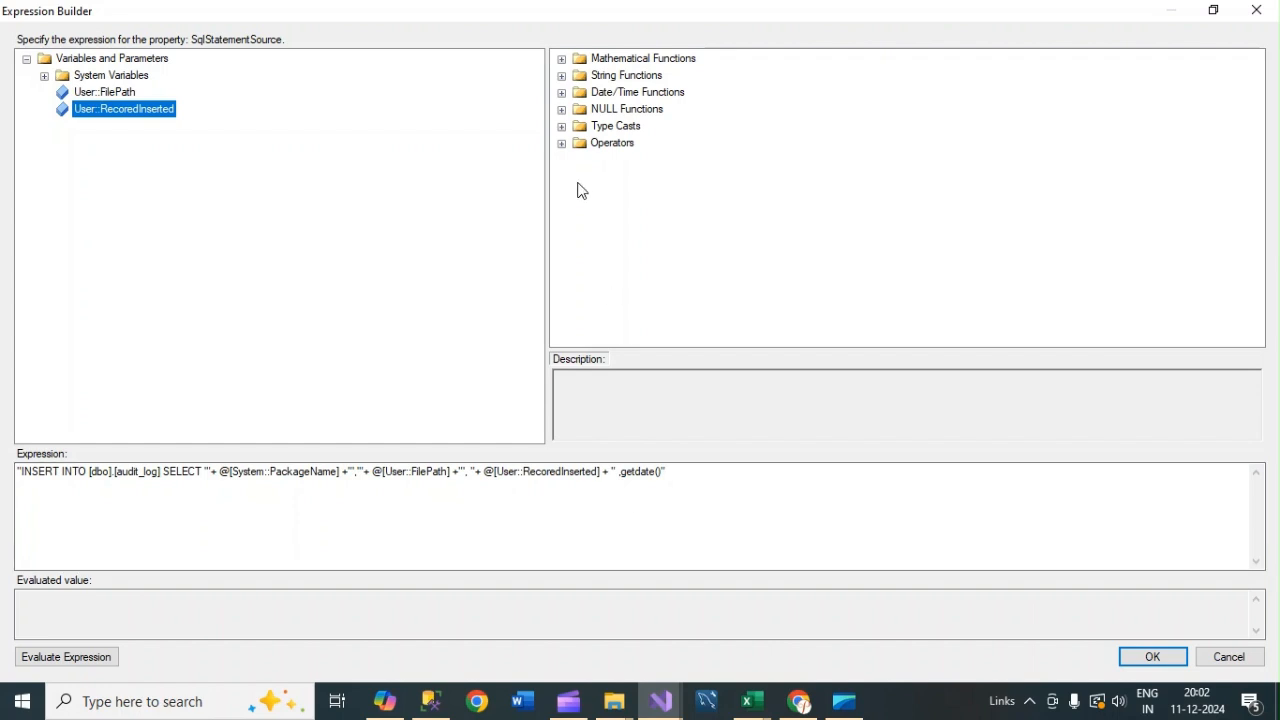
Step: Cast @[User::RecoredInserted] to a string in the expression with the type cast (DT_WSTR, 50)
{"action": "left_click", "coordinate": [561, 126]}
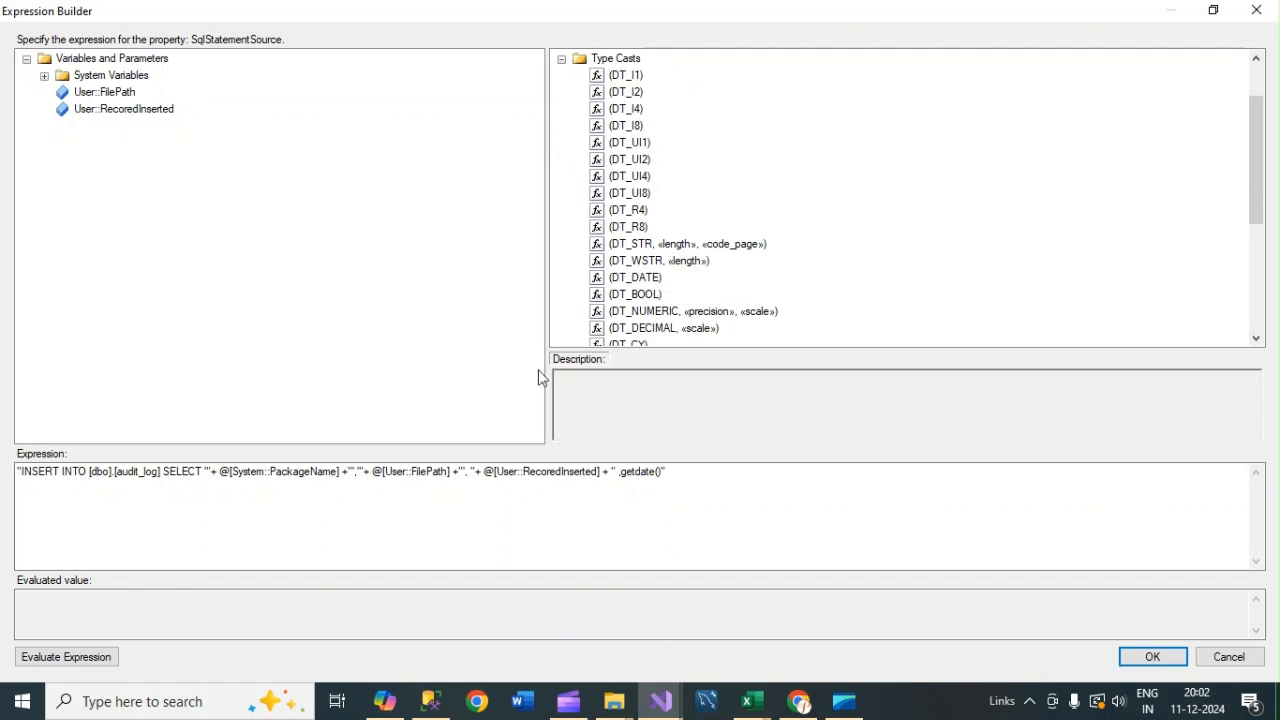
{"action": "left_click", "coordinate": [629, 262]}
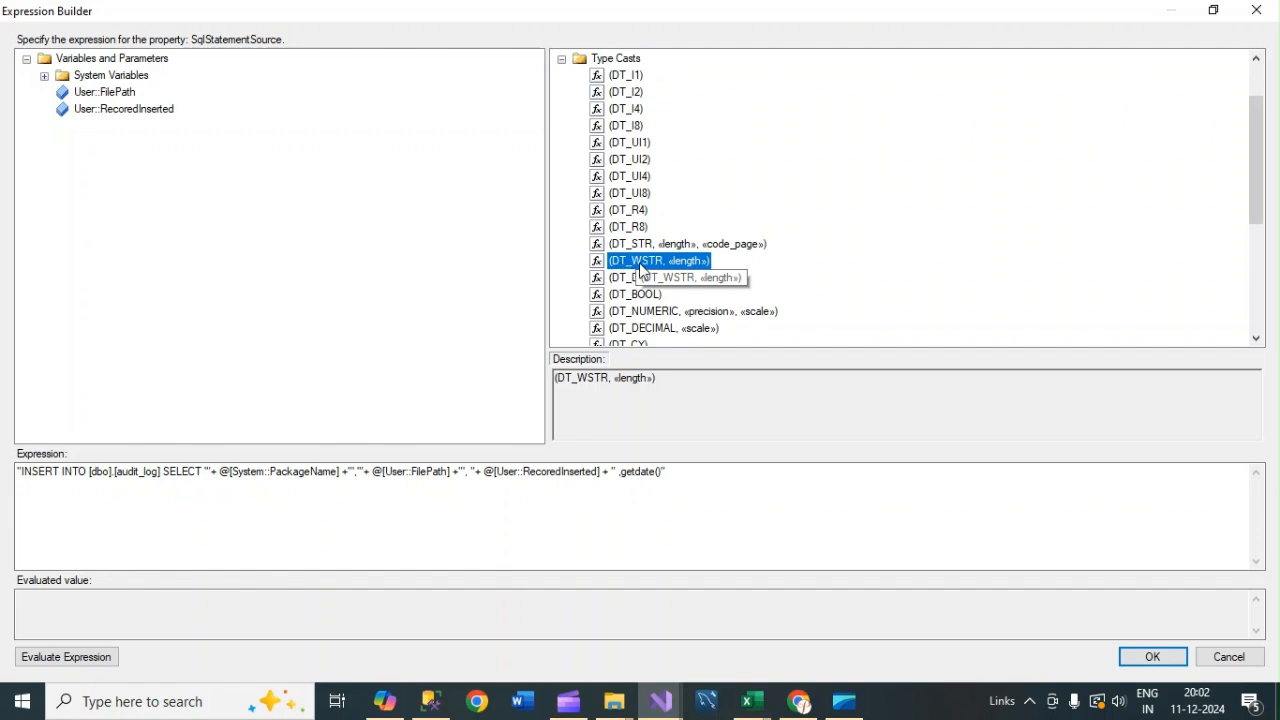
{"action": "left_click_drag", "start_coordinate": [660, 265], "coordinate": [486, 478]}
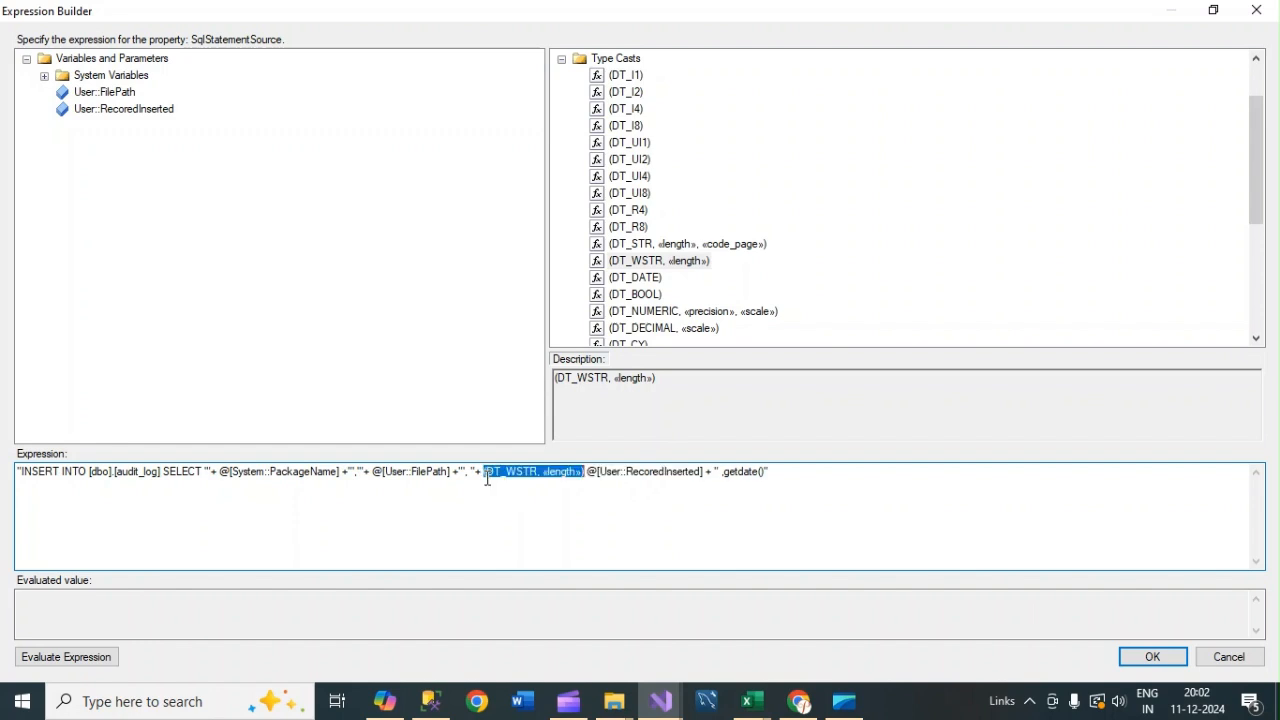
{"action": "left_click_drag", "start_coordinate": [585, 474], "coordinate": [544, 474]}
{"action": "type", "text": "50"}
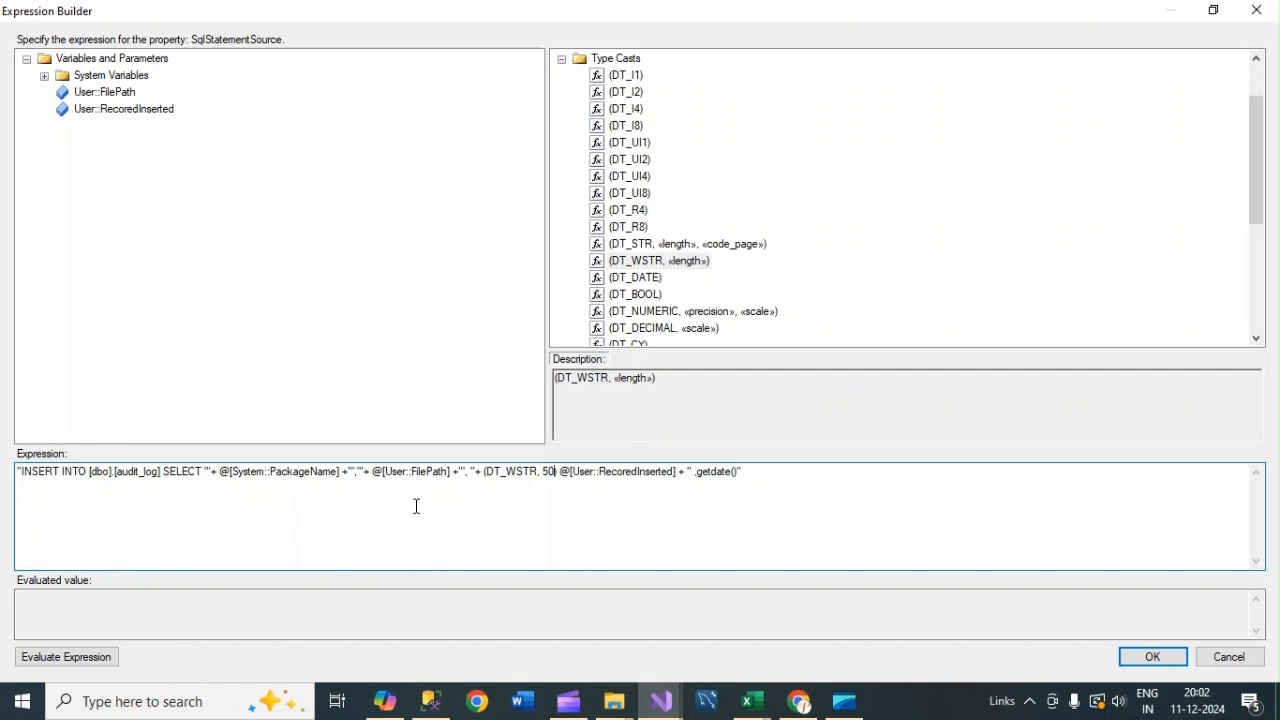
Step: Evaluate the completed INSERT expression and save it in the Auditing File task
{"action": "left_click", "coordinate": [91, 656]}
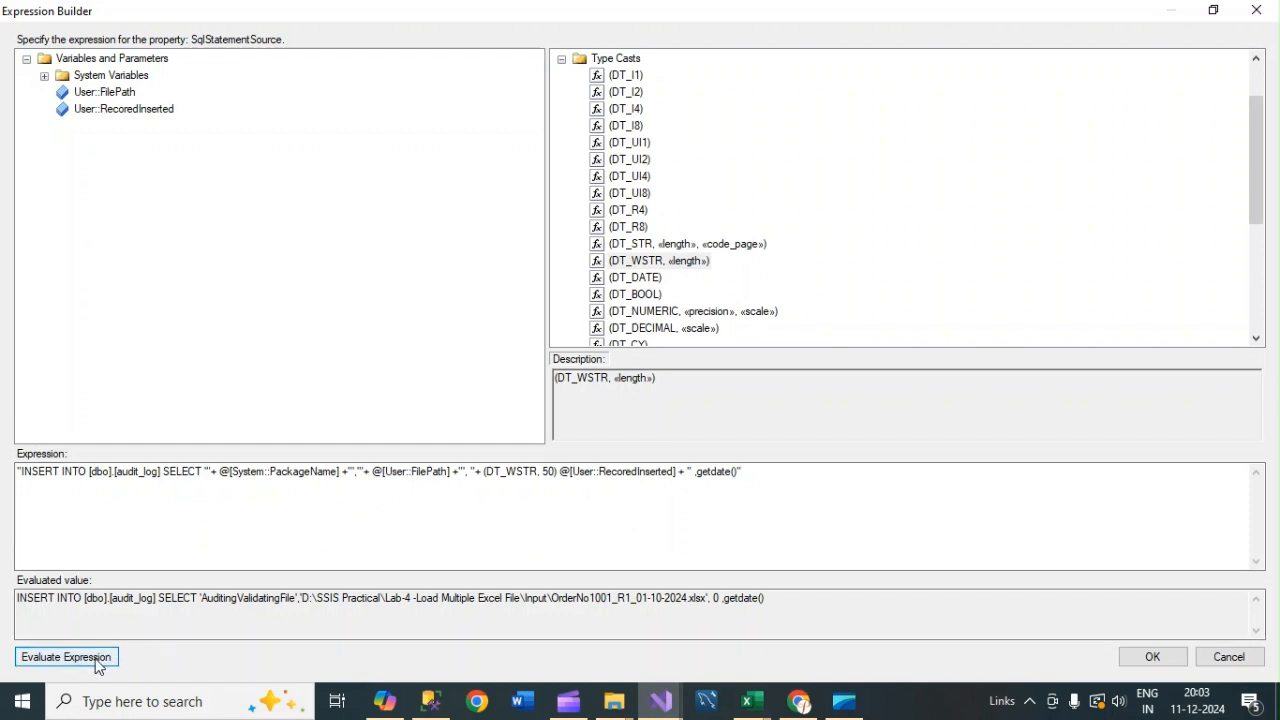
{"action": "left_click", "coordinate": [1152, 657]}
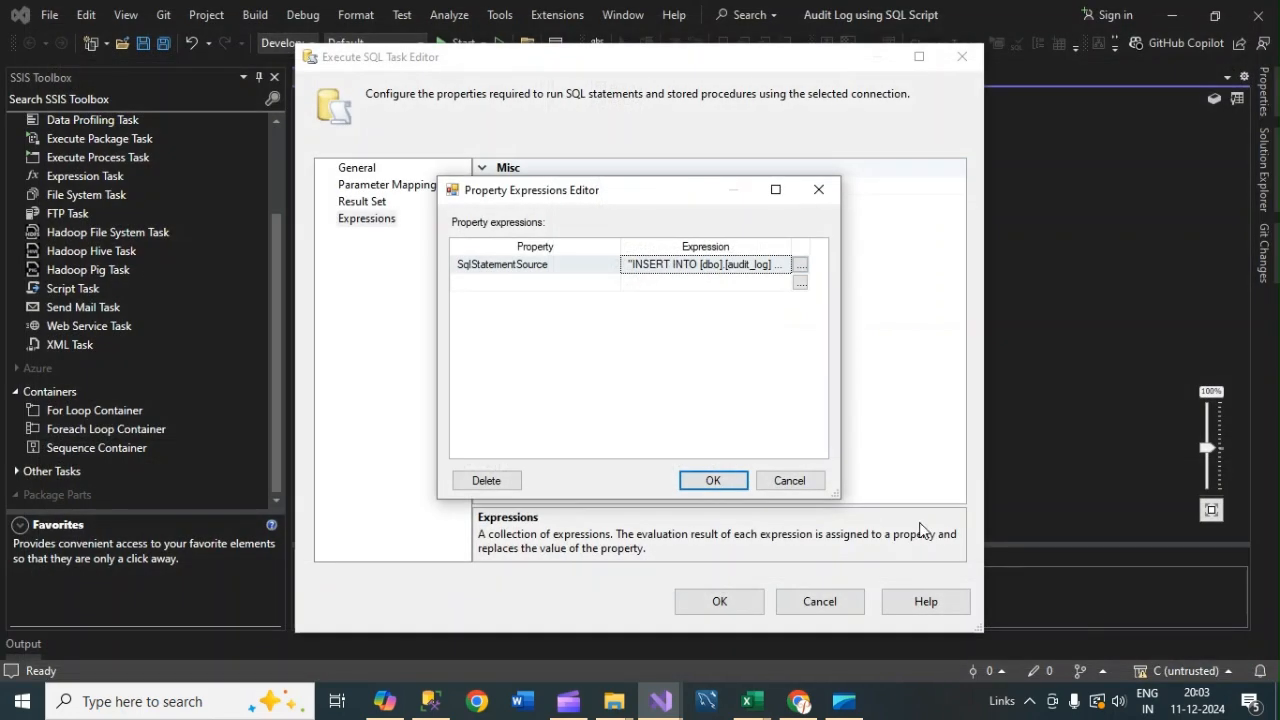
{"action": "left_click", "coordinate": [726, 488]}
{"action": "left_click", "coordinate": [724, 603]}
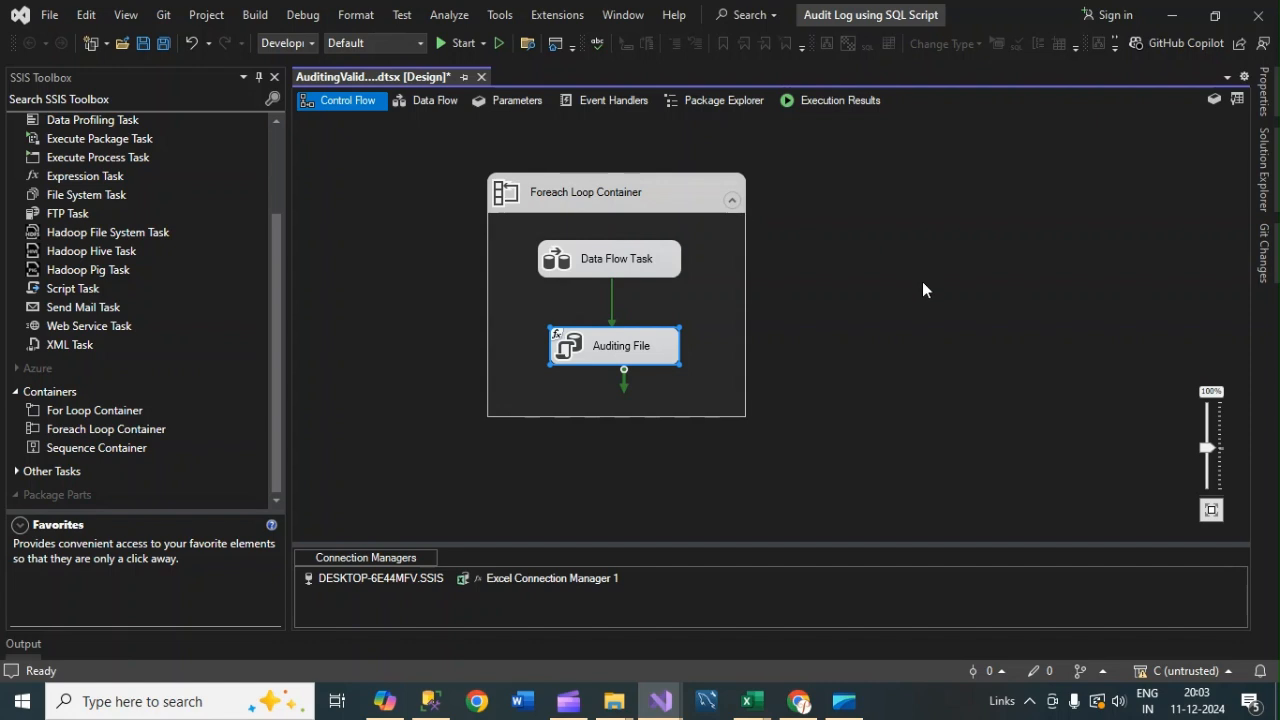
Step: Run the package, view the Data Flow Task's execution, and stop debugging
{"action": "left_click", "coordinate": [450, 47]}
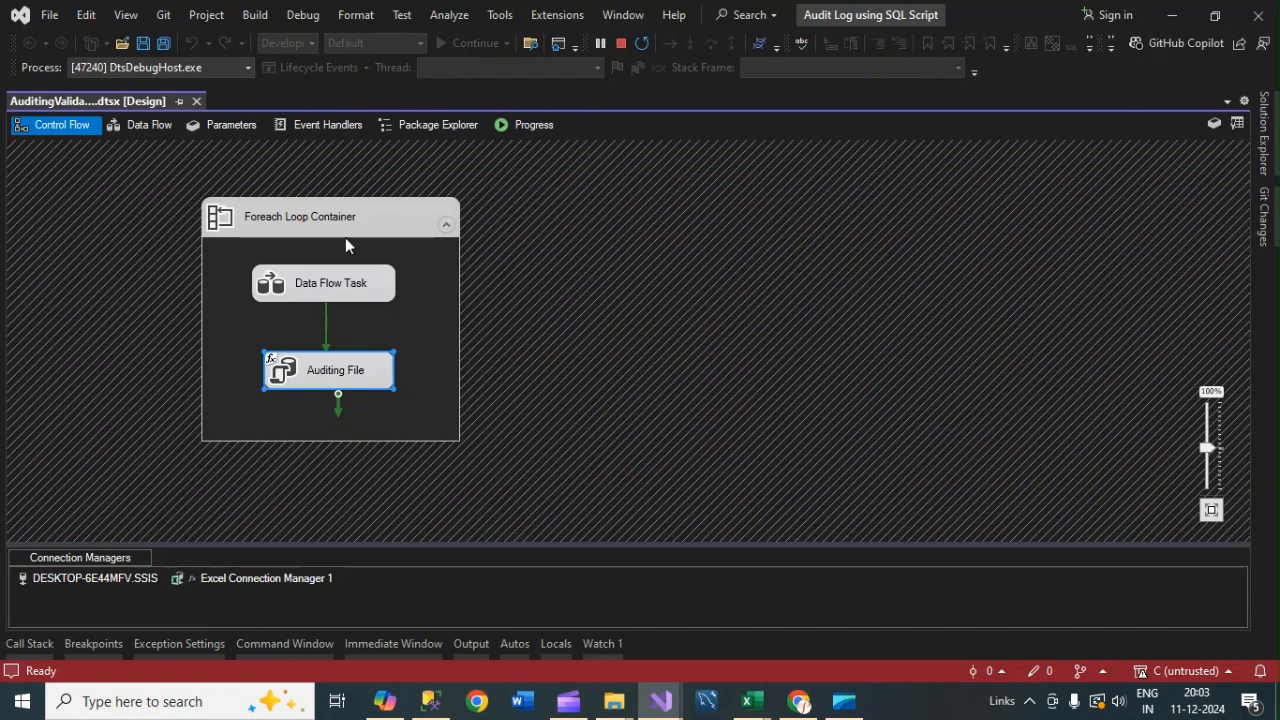
{"action": "double_click", "coordinate": [343, 283]}
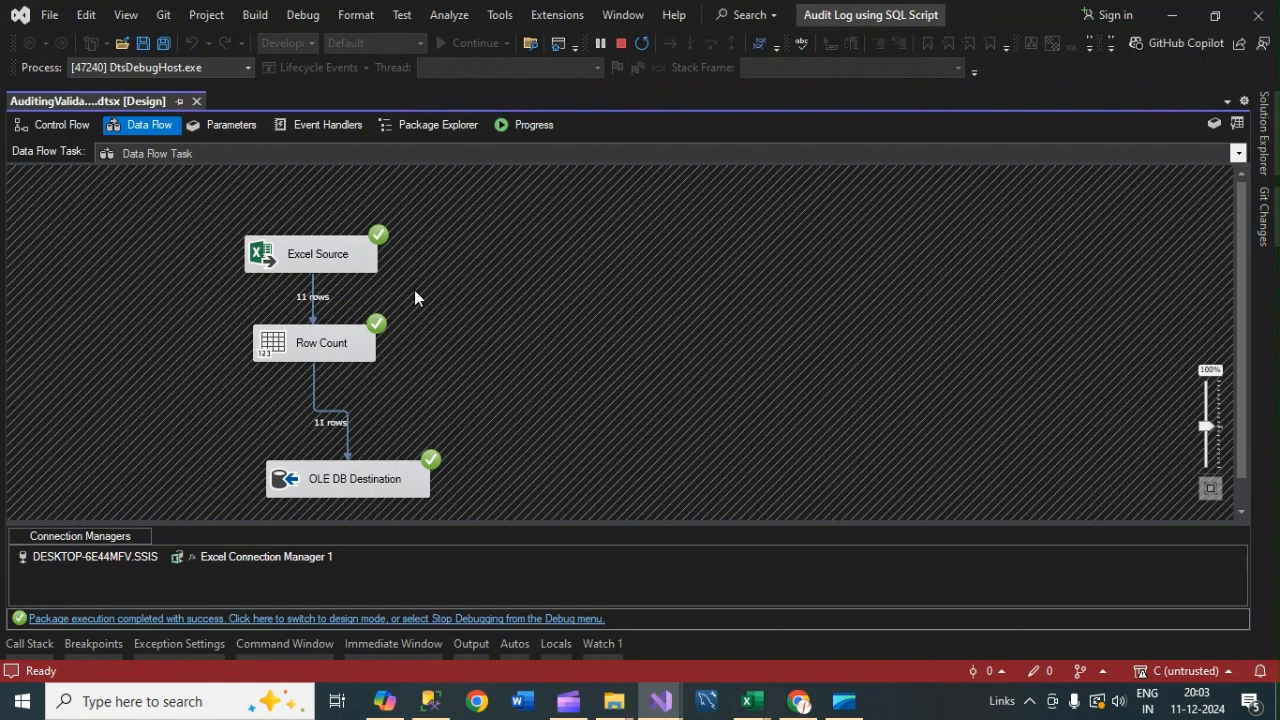
{"action": "left_click", "coordinate": [621, 43]}
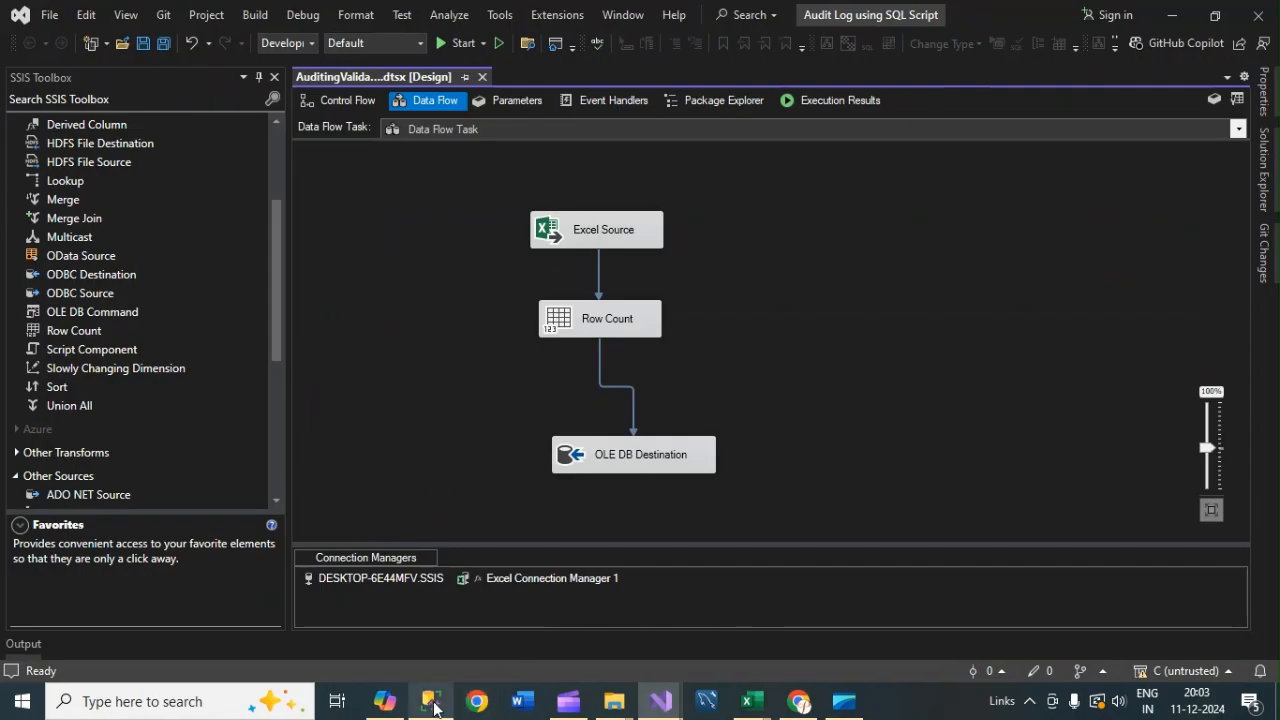
Step: Switch to SQL Server Management Studio, run only the select query on [SSIS].[dbo].[Dump_Orders], and review the loaded rows
{"action": "left_click", "coordinate": [430, 703]}
{"action": "left_click", "coordinate": [443, 260]}
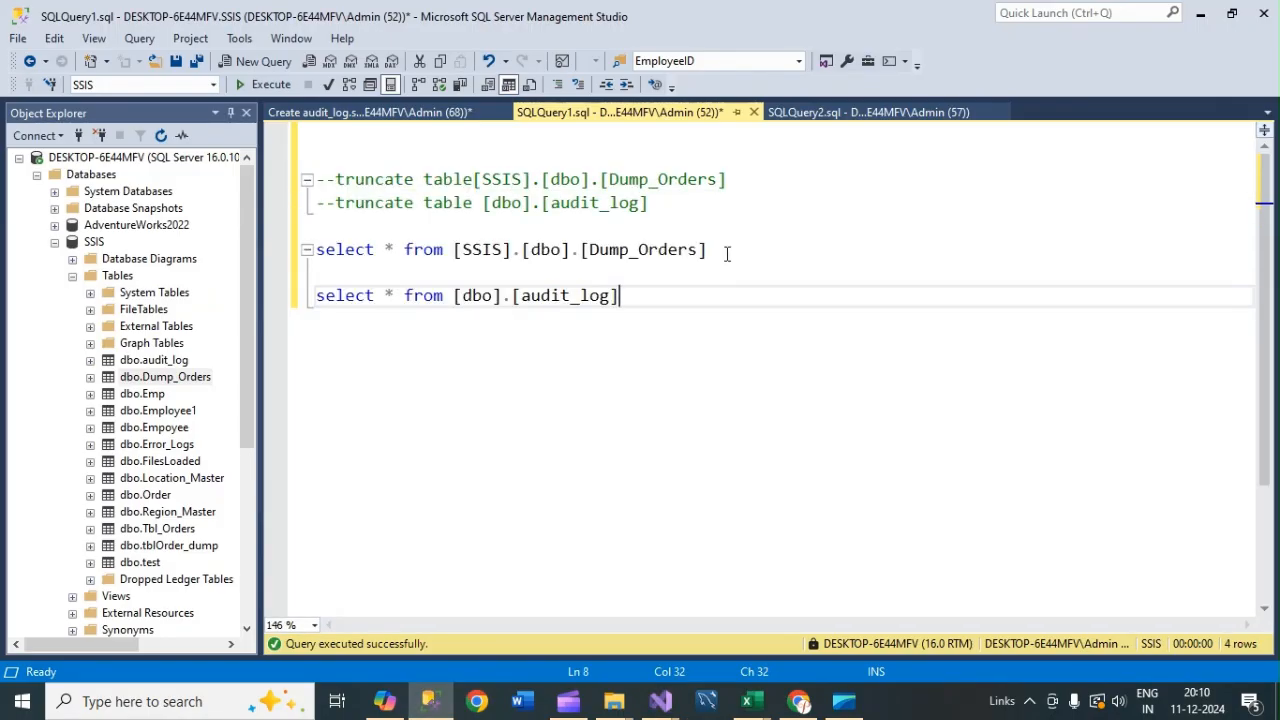
{"action": "left_click", "coordinate": [725, 250]}
{"action": "key", "text": "shift+Up"}
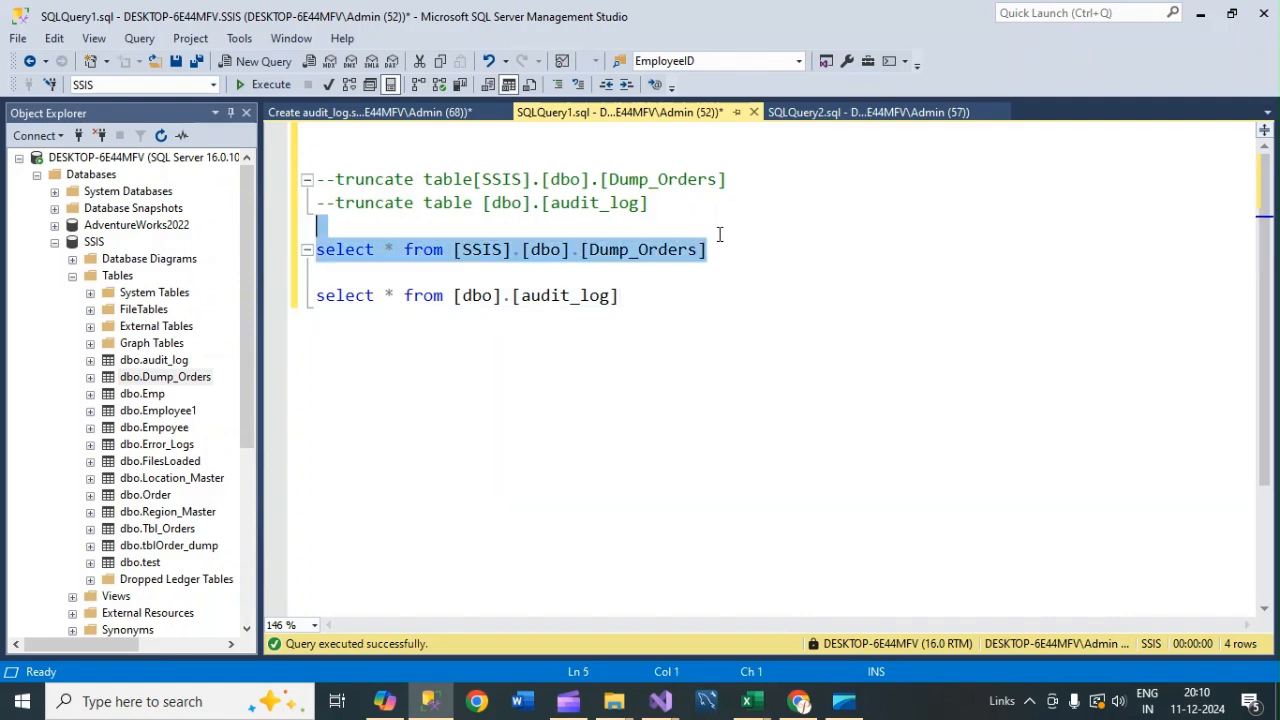
{"action": "left_click", "coordinate": [269, 86]}
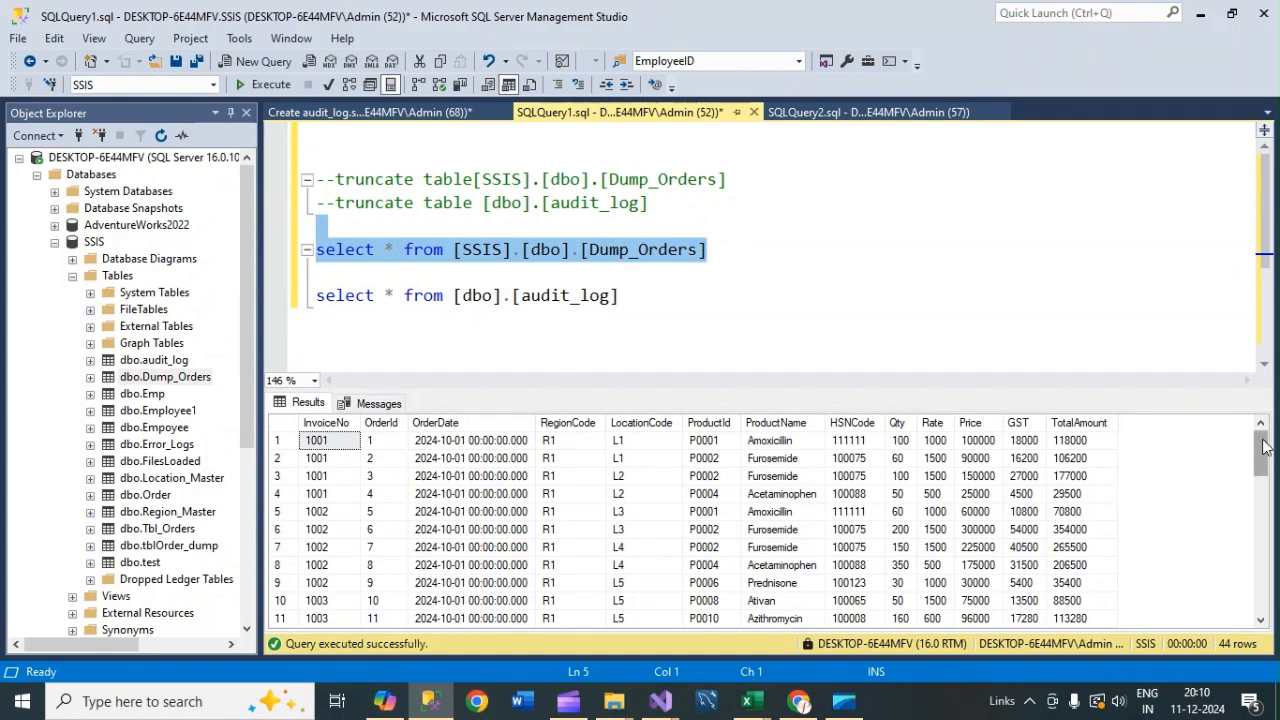
{"action": "left_click_drag", "start_coordinate": [1267, 448], "coordinate": [1262, 598]}
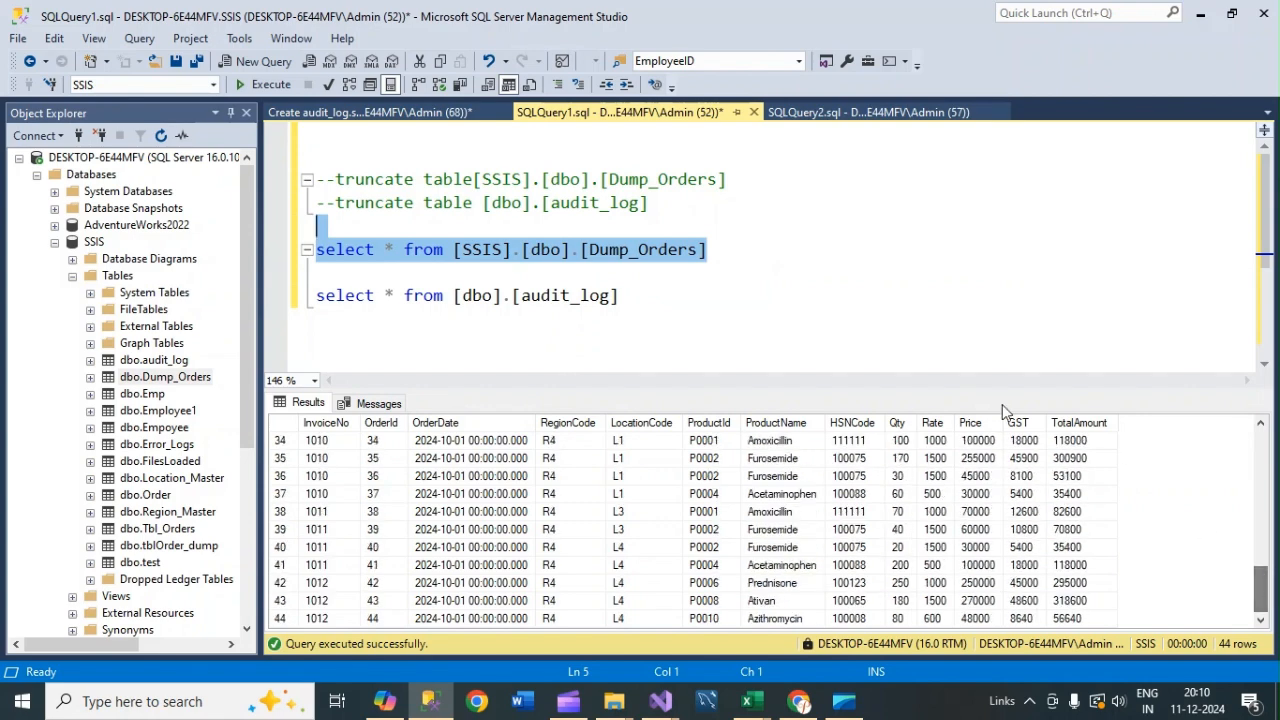
Step: Run only the select query on [dbo].[audit_log] and widen the result columns to review package names, file paths, record counts and dates
{"action": "left_click", "coordinate": [731, 337]}
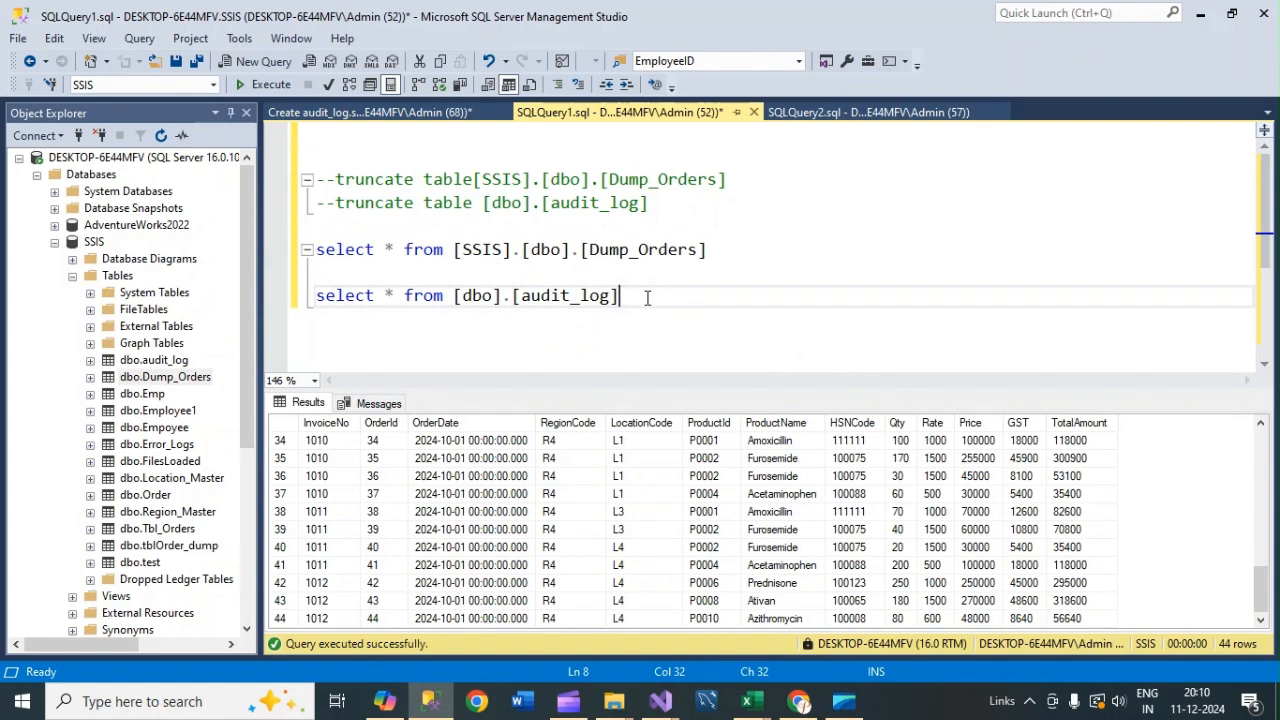
{"action": "left_click_drag", "start_coordinate": [647, 297], "coordinate": [634, 285]}
{"action": "left_click", "coordinate": [264, 84]}
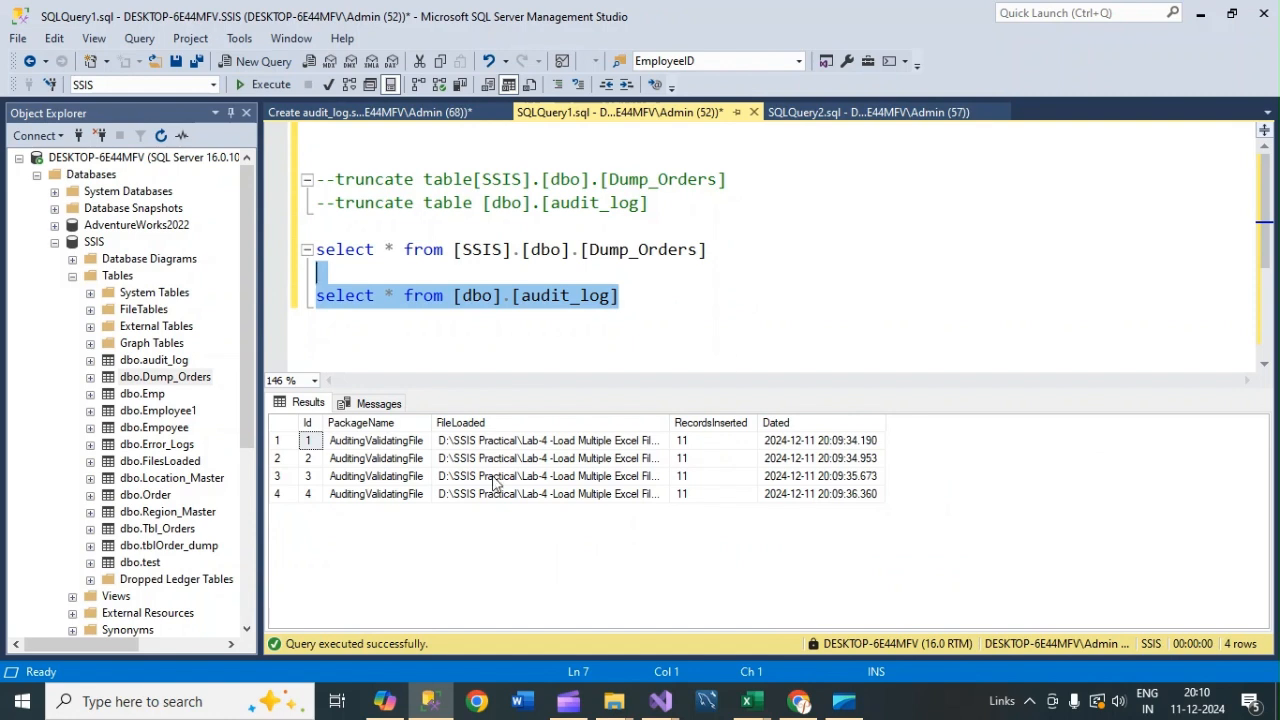
{"action": "left_click_drag", "start_coordinate": [433, 418], "coordinate": [570, 420]}
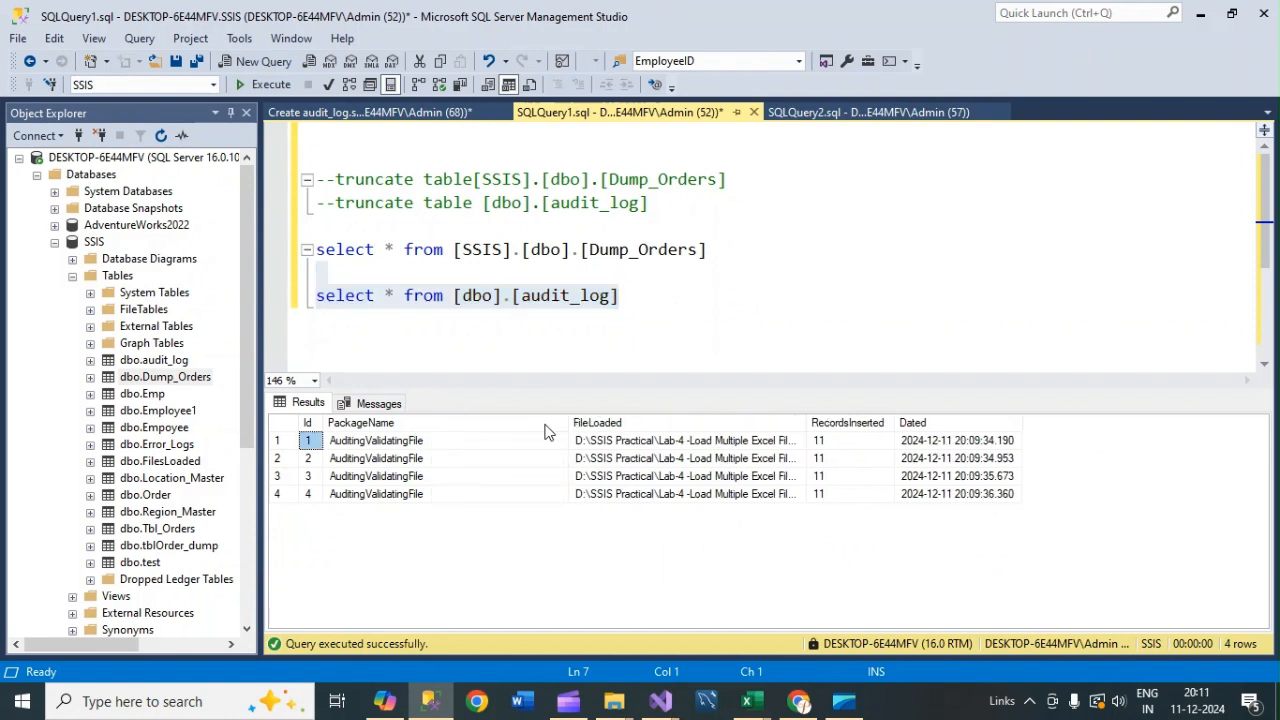
{"action": "left_click", "coordinate": [395, 441]}
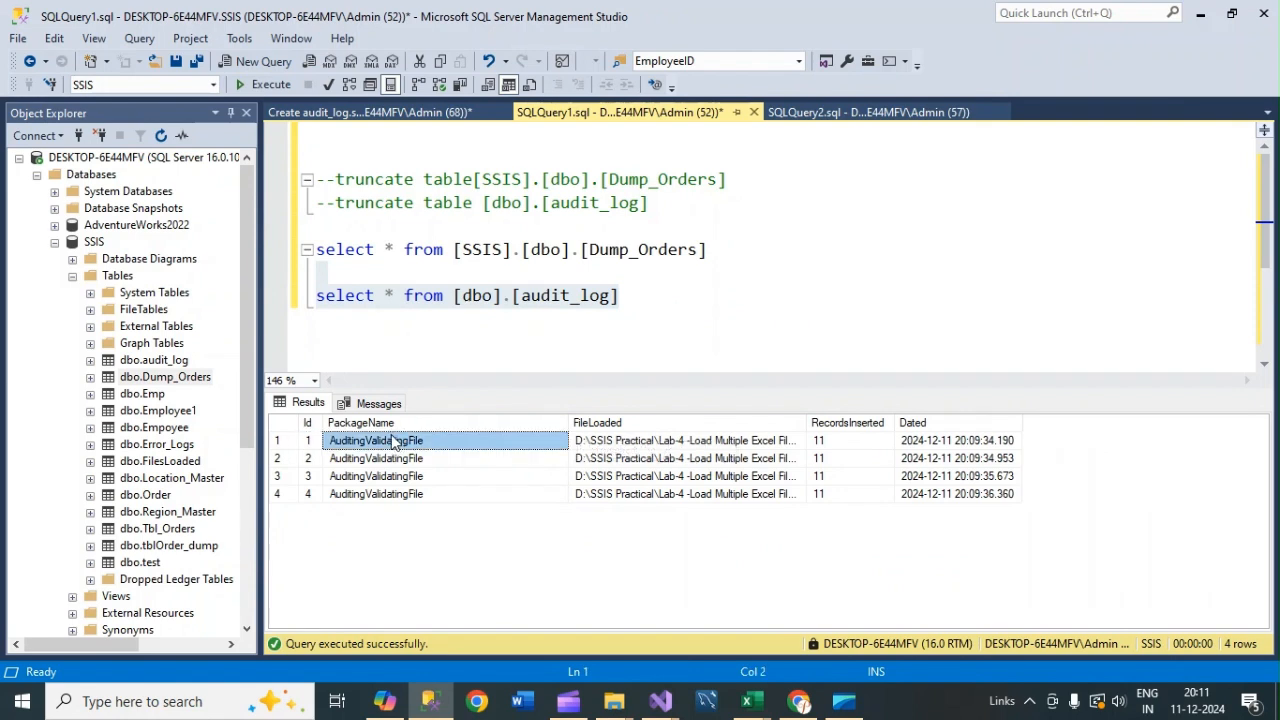
{"action": "left_click", "coordinate": [692, 441]}
{"action": "left_click_drag", "start_coordinate": [807, 422], "coordinate": [1108, 497]}
{"action": "left_click_drag", "start_coordinate": [1204, 441], "coordinate": [1202, 479]}
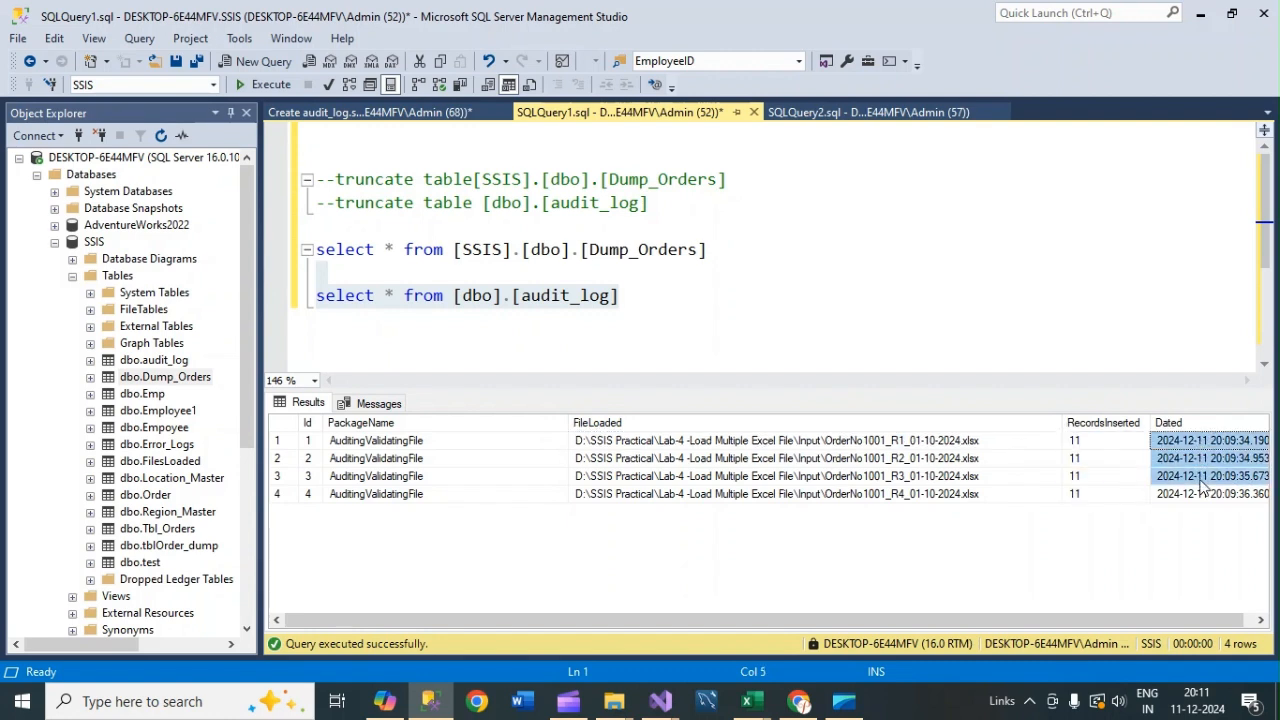
{"action": "left_click", "coordinate": [731, 347]}
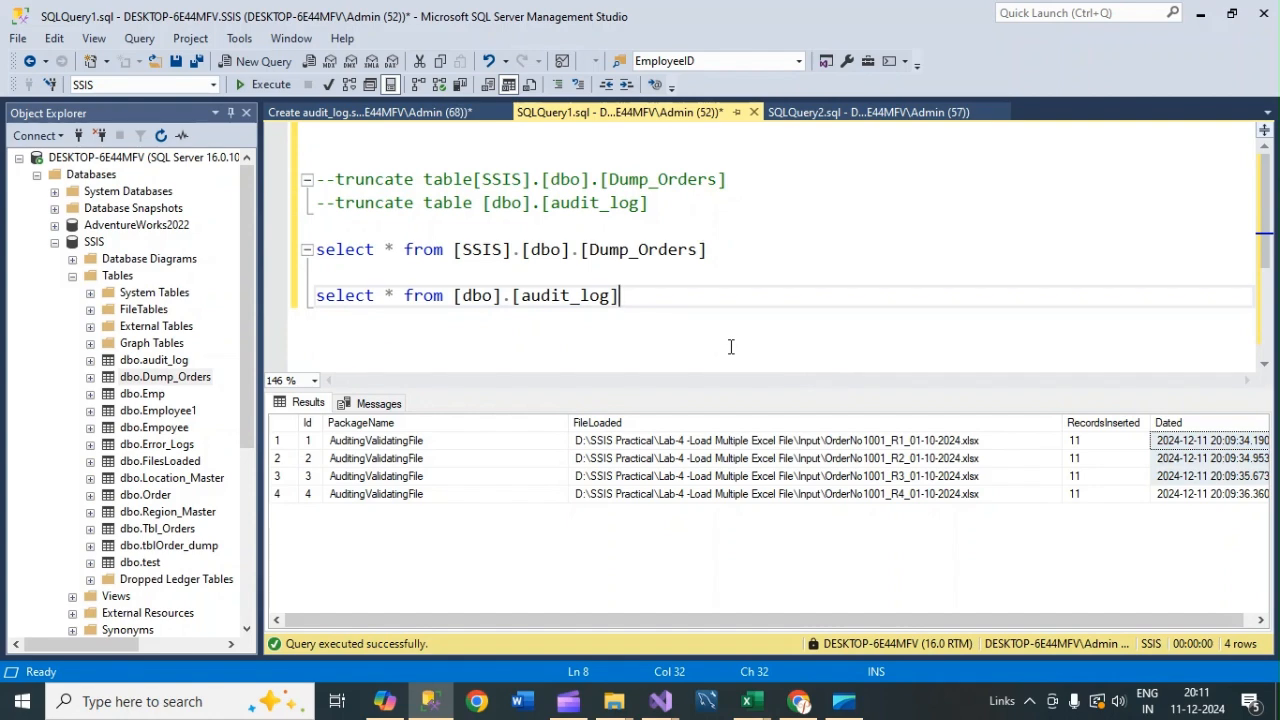
Step: Check the package's control flow in Visual Studio, then return to SQL Server Management Studio and inspect the first logged file path
{"action": "mouse_move", "coordinate": [617, 643]}
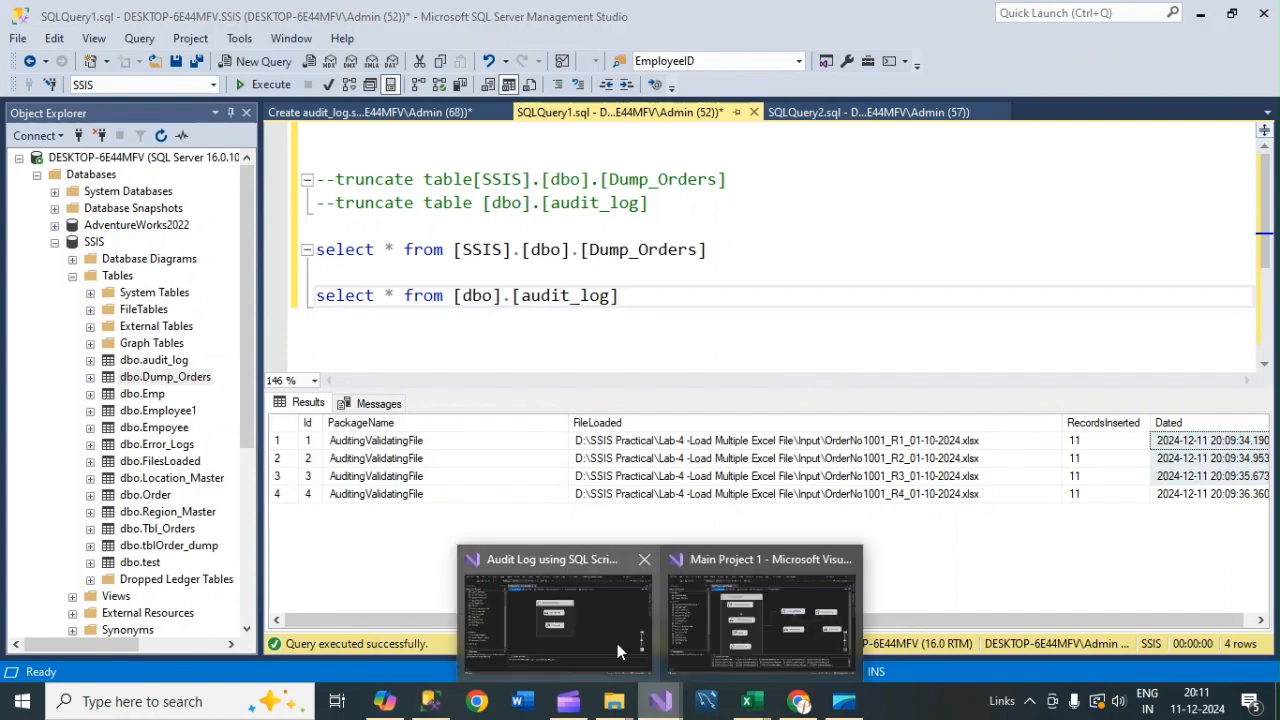
{"action": "left_click", "coordinate": [595, 627]}
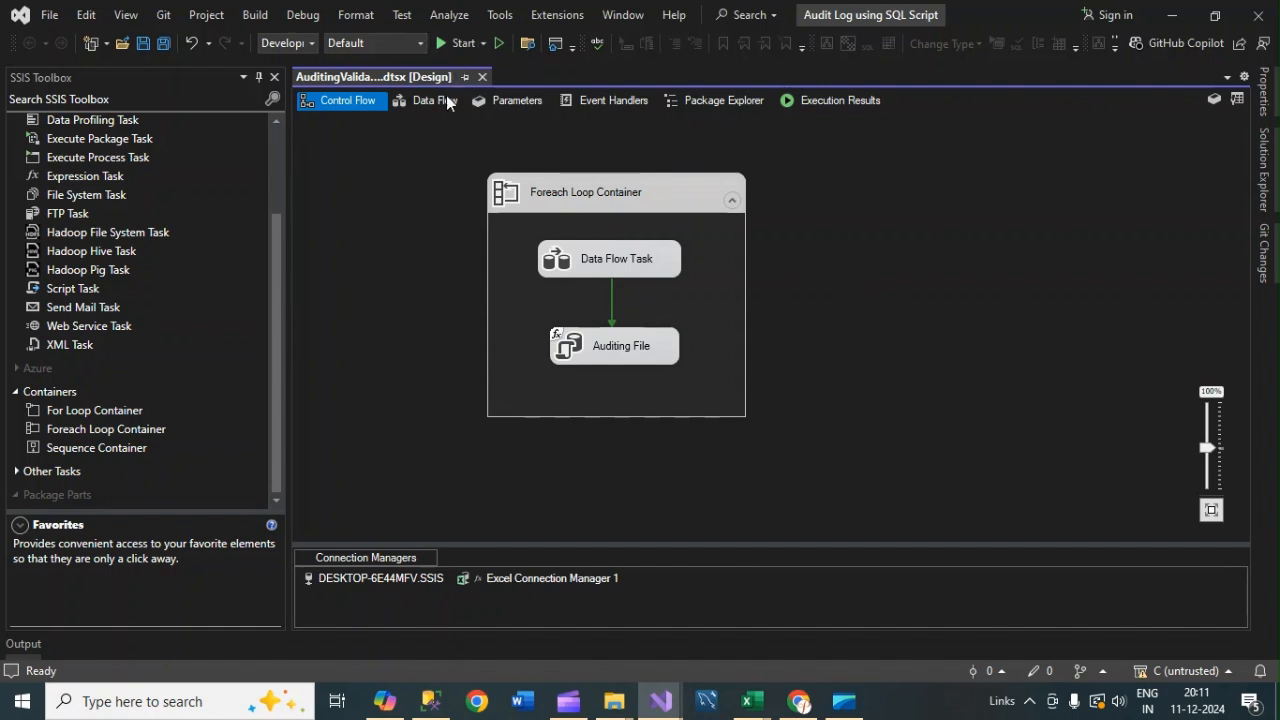
{"action": "mouse_move", "coordinate": [437, 710]}
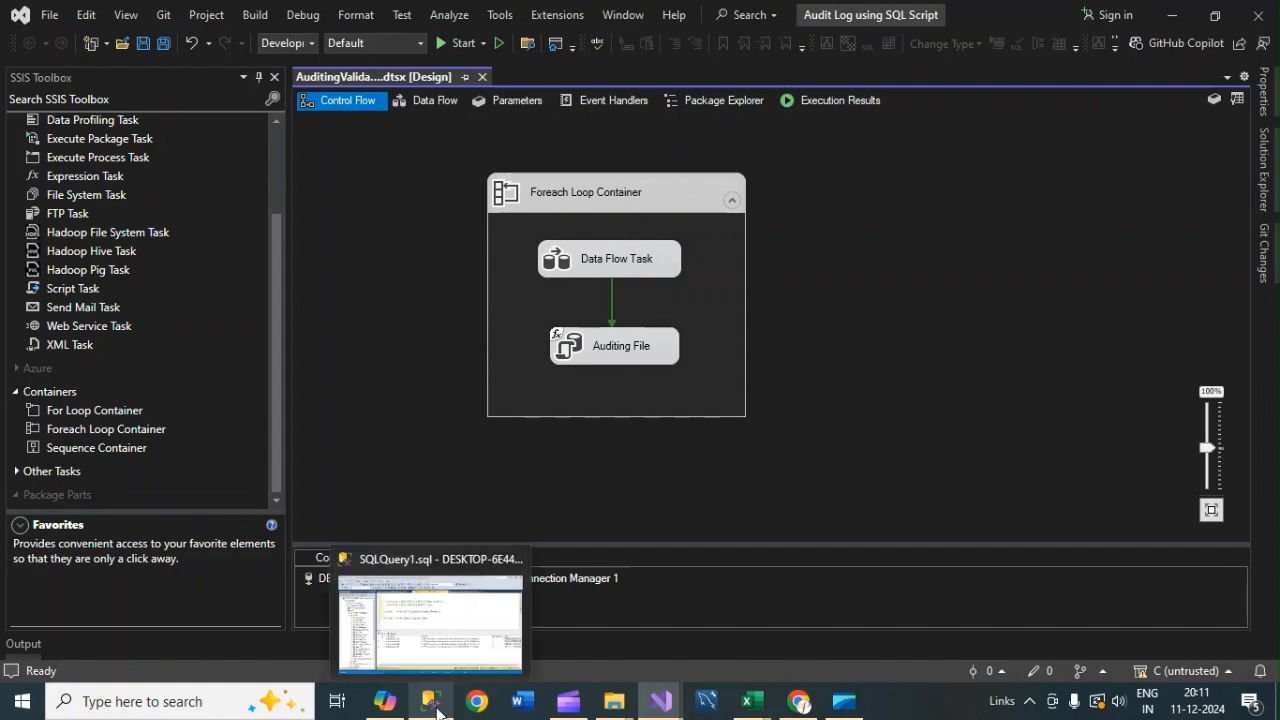
{"action": "left_click", "coordinate": [432, 700]}
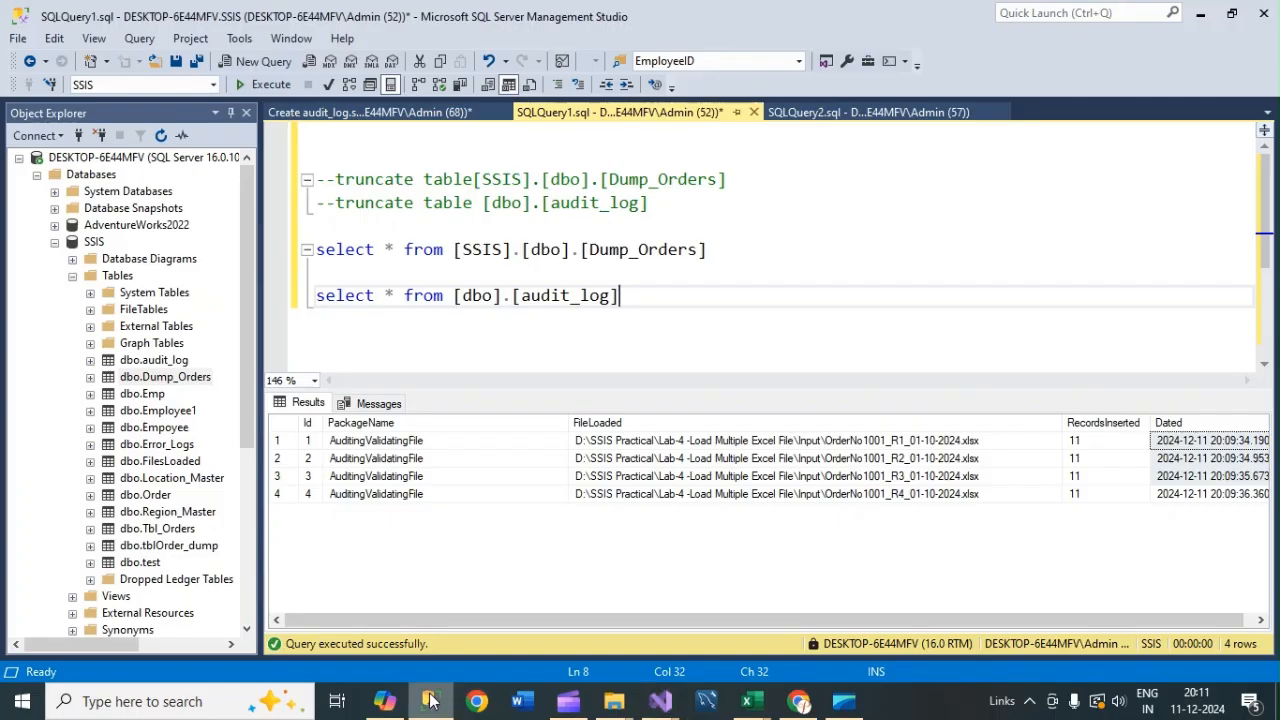
{"action": "left_click", "coordinate": [655, 442]}
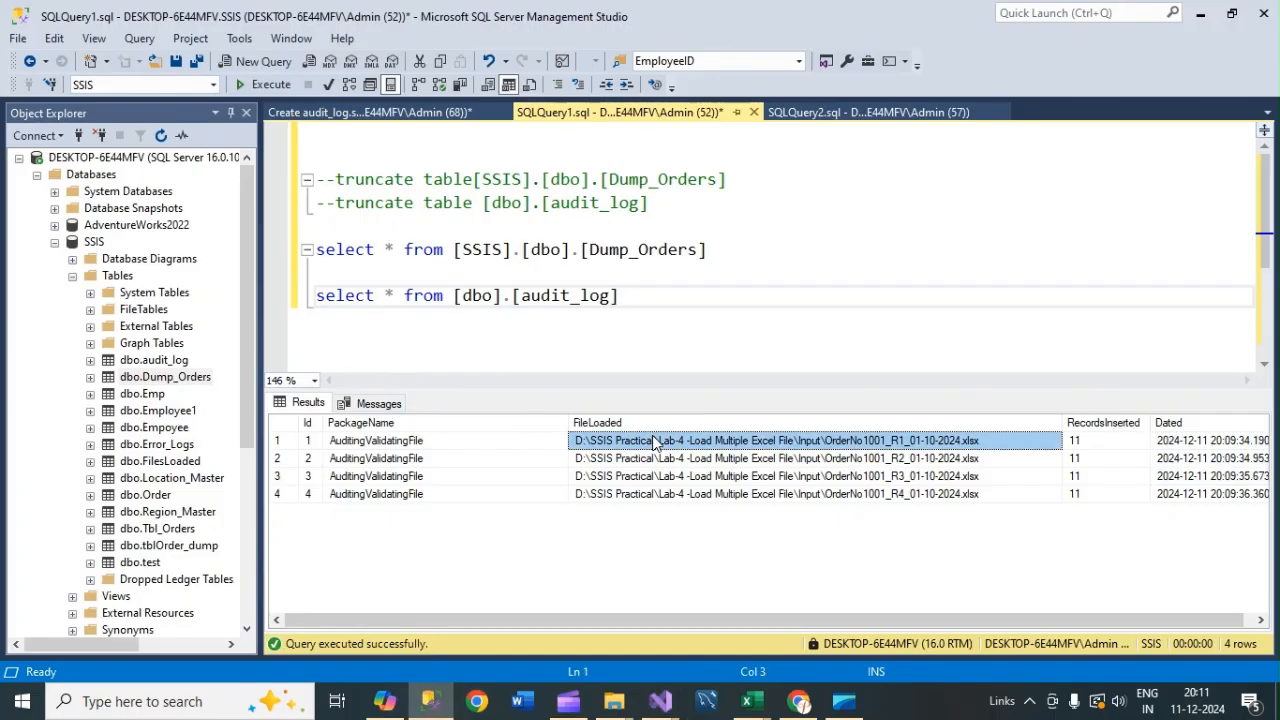
Step: Switch to the Audit Log using SQL Script project in Visual Studio, rerun the package, view its data flow, and stop debugging
{"action": "left_click", "coordinate": [660, 704]}
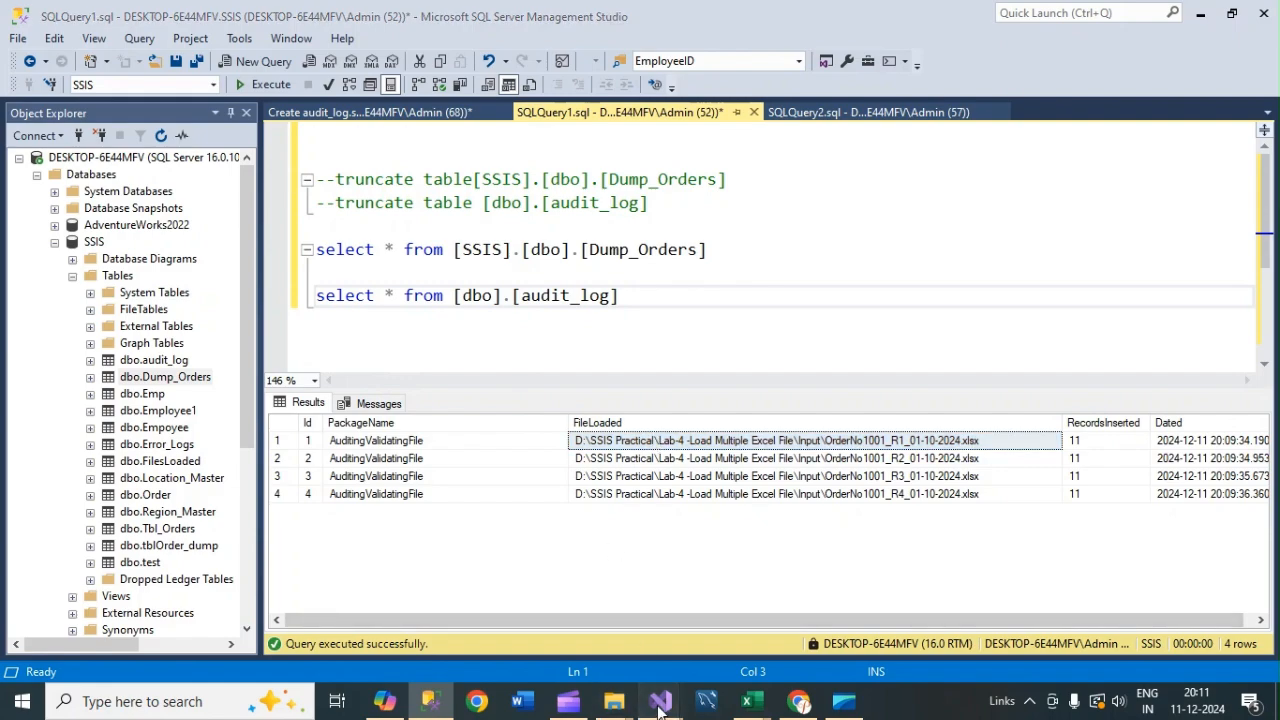
{"action": "left_click", "coordinate": [592, 623]}
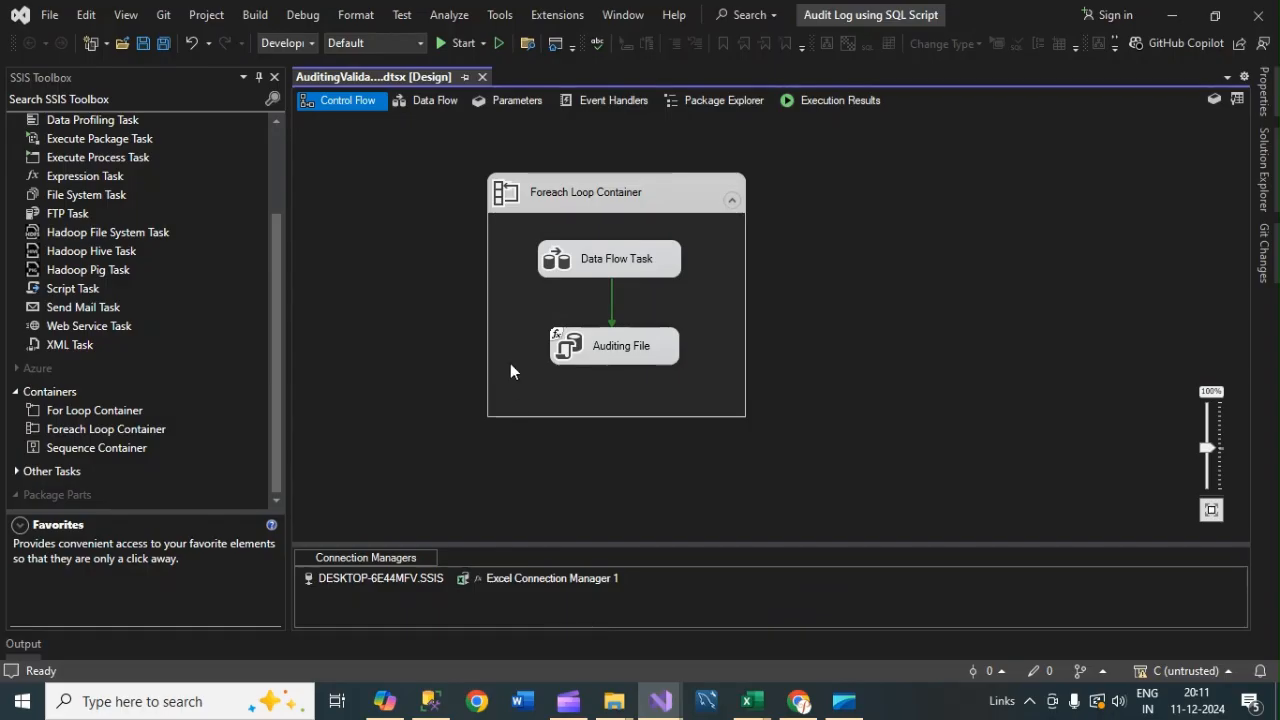
{"action": "left_click", "coordinate": [456, 42]}
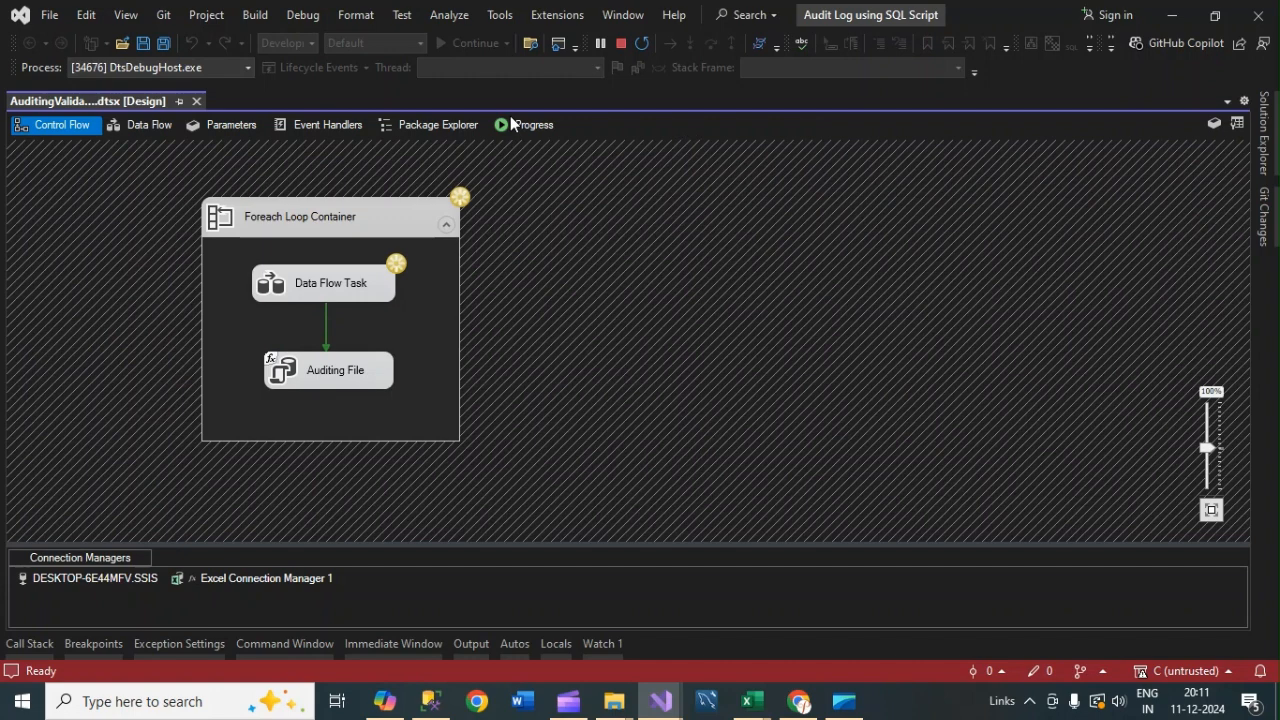
{"action": "double_click", "coordinate": [333, 280]}
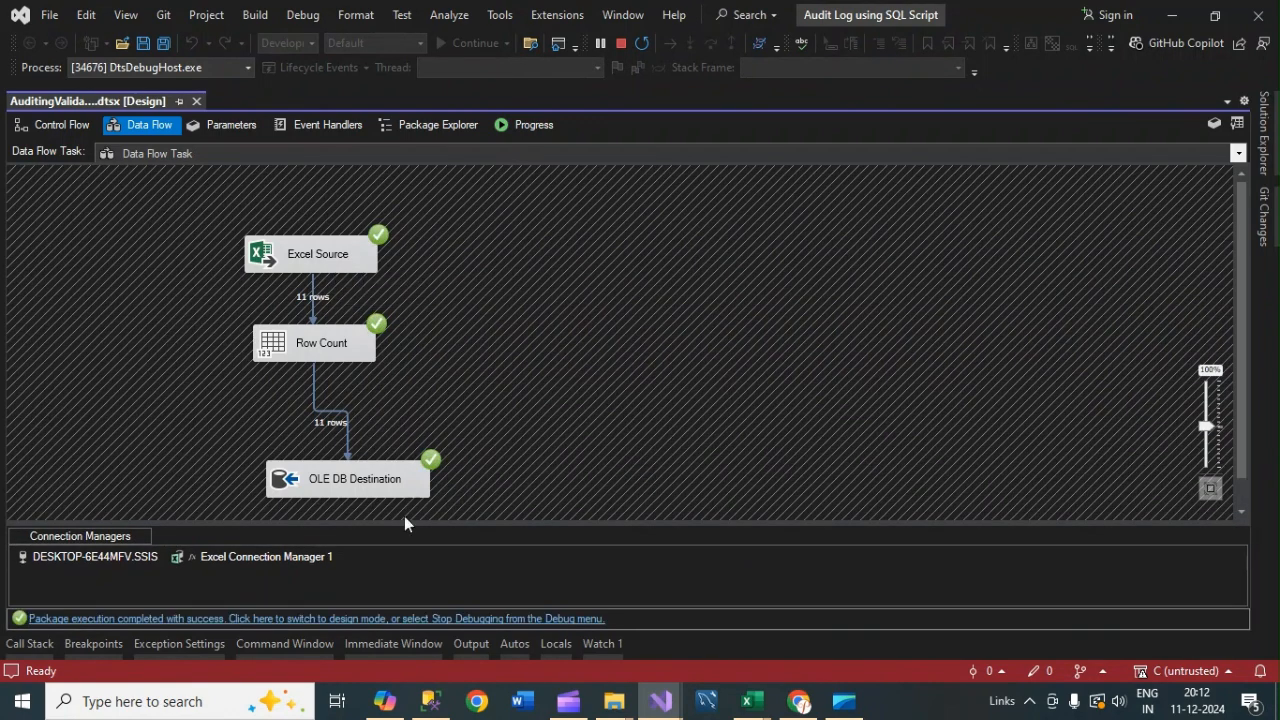
{"action": "left_click", "coordinate": [623, 44]}
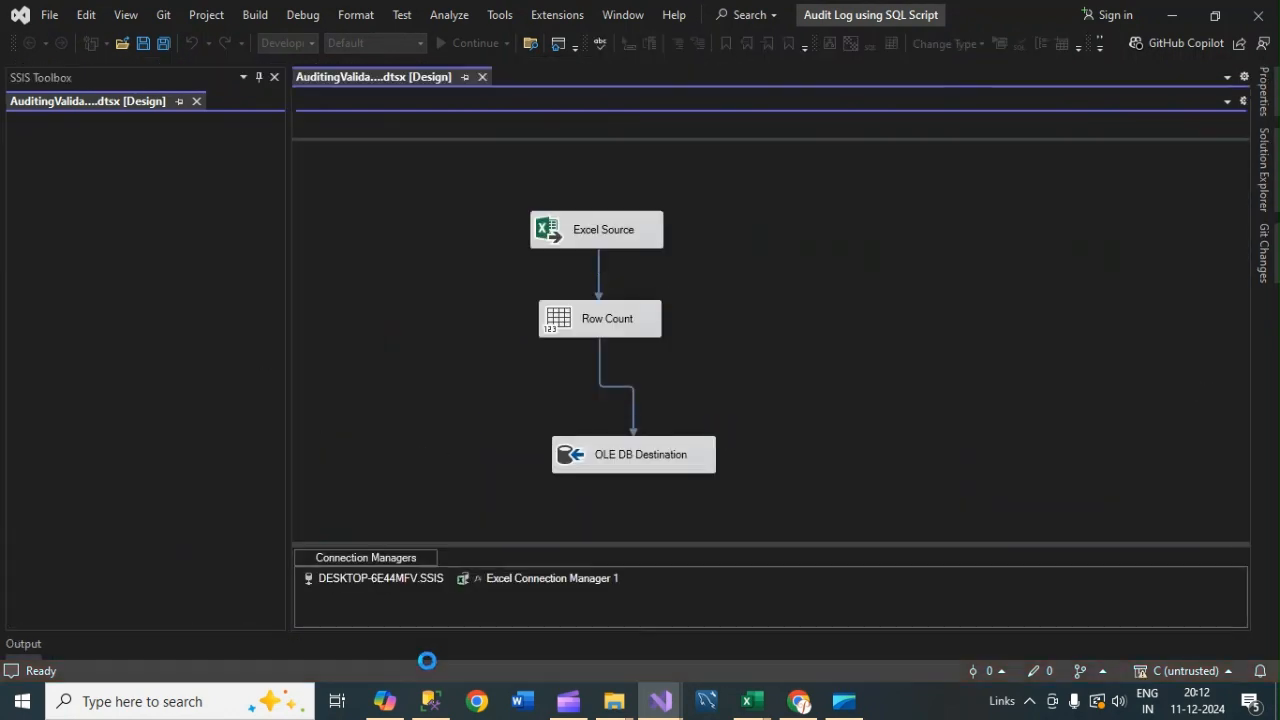
Step: Return to SQL Server Management Studio, rerun only the [SSIS].[dbo].[Dump_Orders] select query, and review the rows through the last one
{"action": "left_click", "coordinate": [430, 701]}
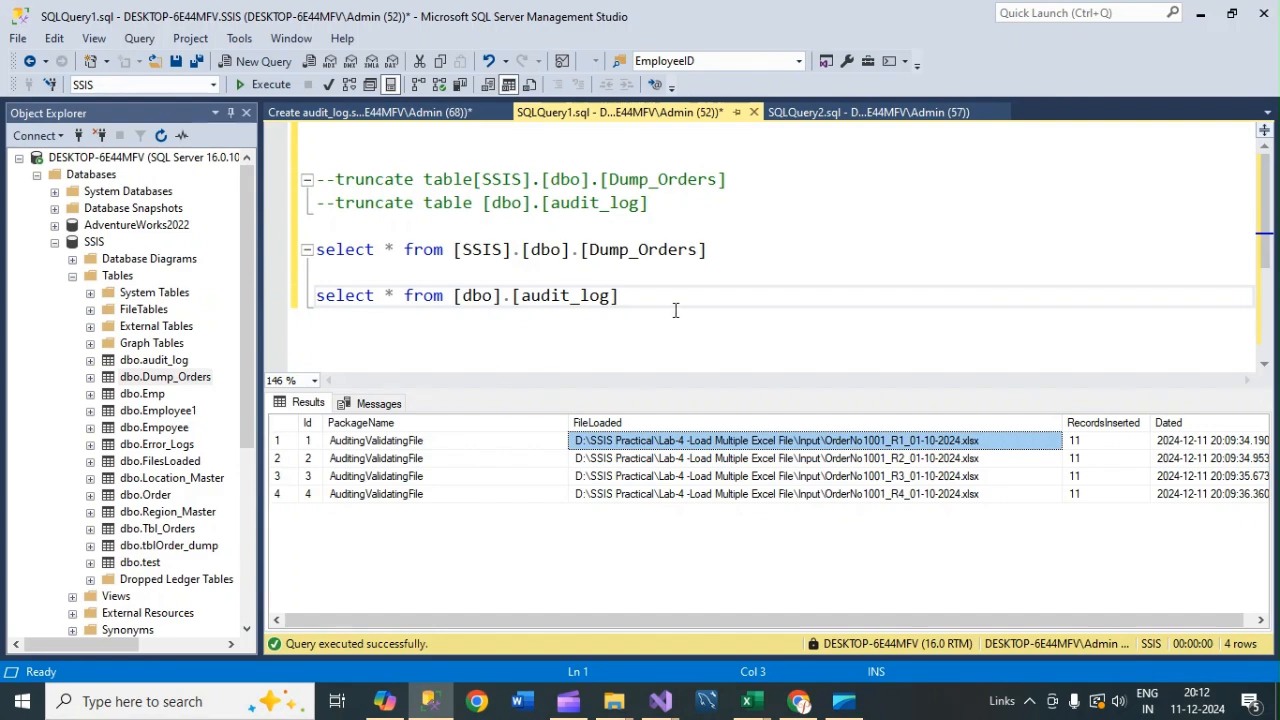
{"action": "left_click_drag", "start_coordinate": [730, 242], "coordinate": [716, 226]}
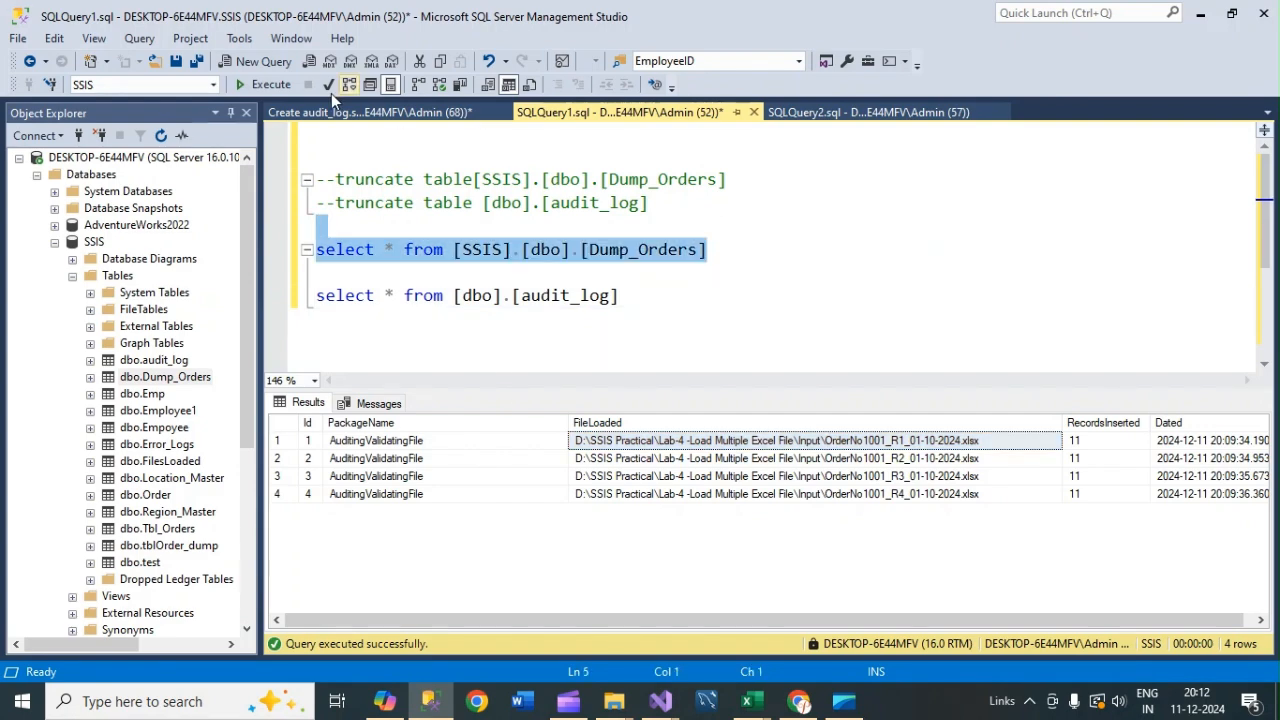
{"action": "left_click", "coordinate": [274, 86]}
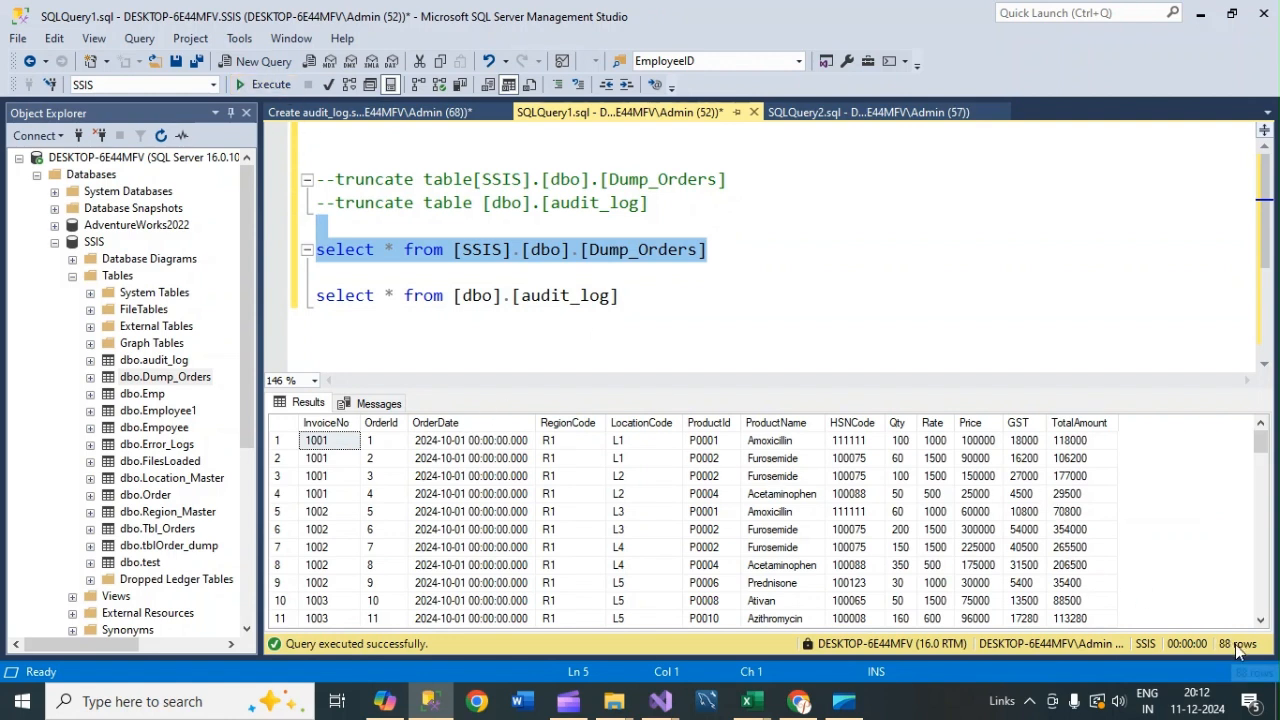
{"action": "left_click_drag", "start_coordinate": [1261, 446], "coordinate": [1260, 602]}
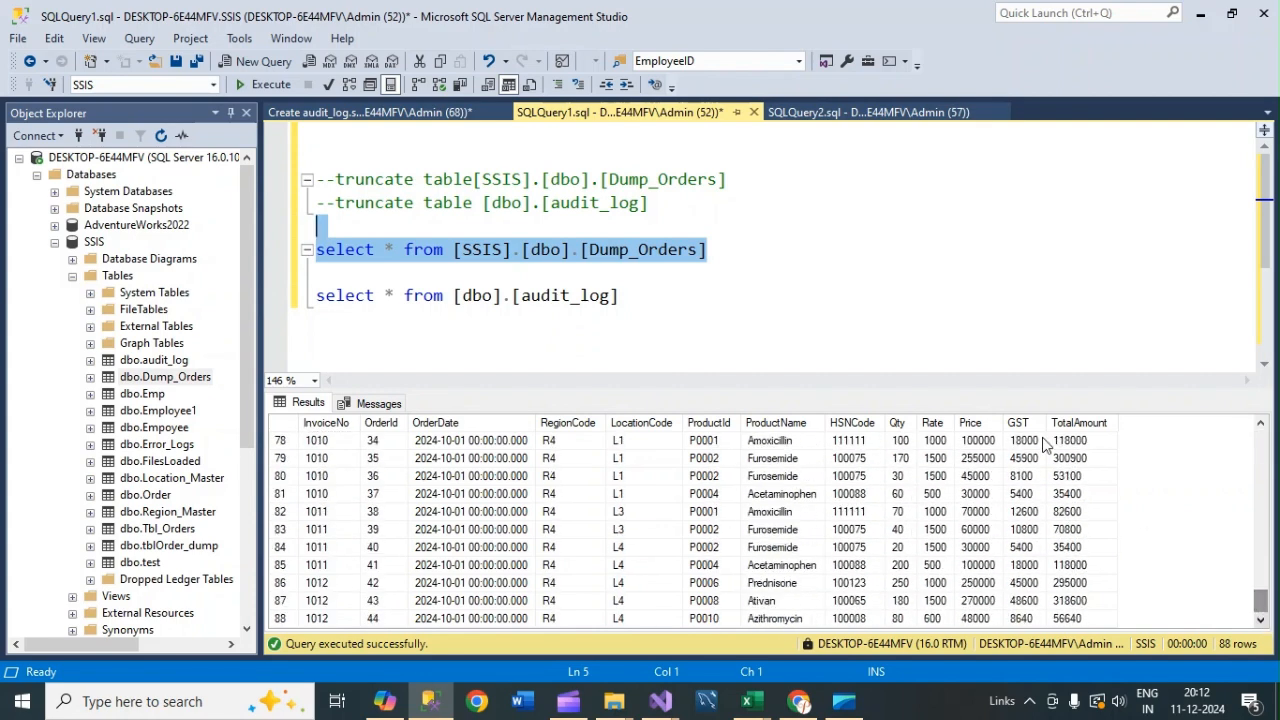
Step: Rerun only the [dbo].[audit_log] select query and examine the new entries' dates, record counts and file paths
{"action": "left_click", "coordinate": [757, 317]}
{"action": "left_click_drag", "start_coordinate": [663, 291], "coordinate": [318, 272]}
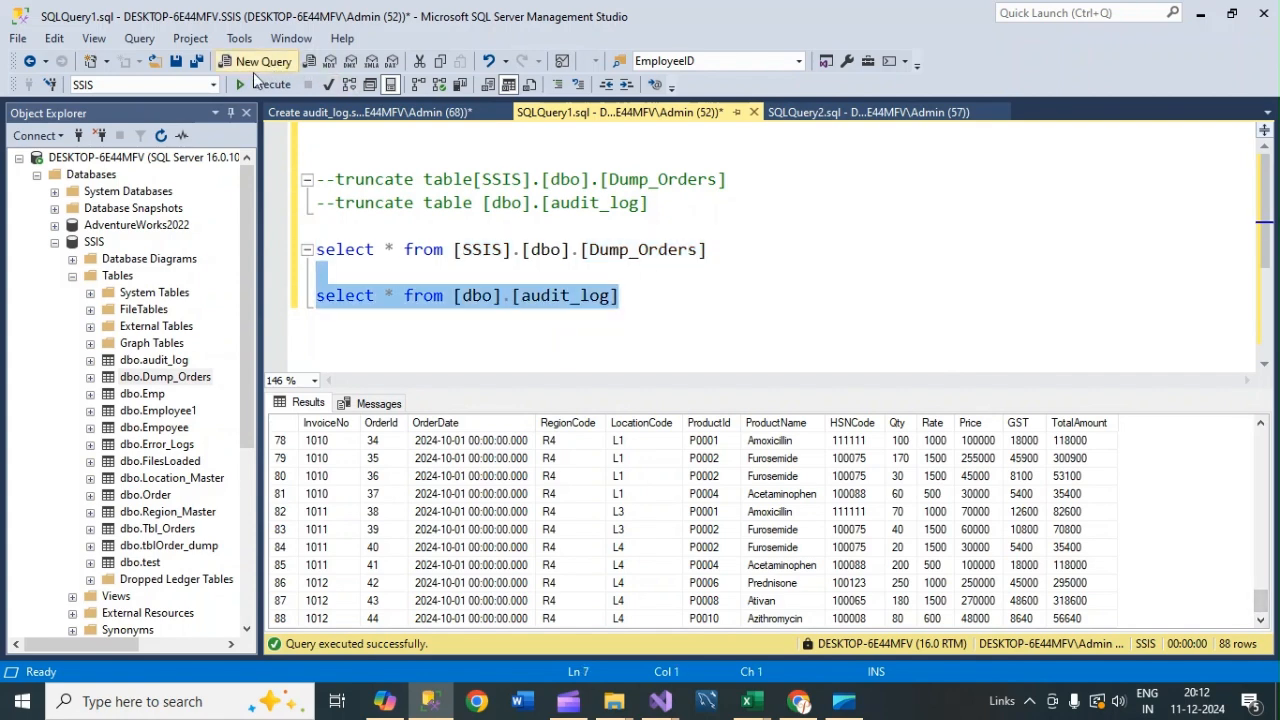
{"action": "left_click", "coordinate": [265, 84]}
{"action": "left_click", "coordinate": [1160, 514]}
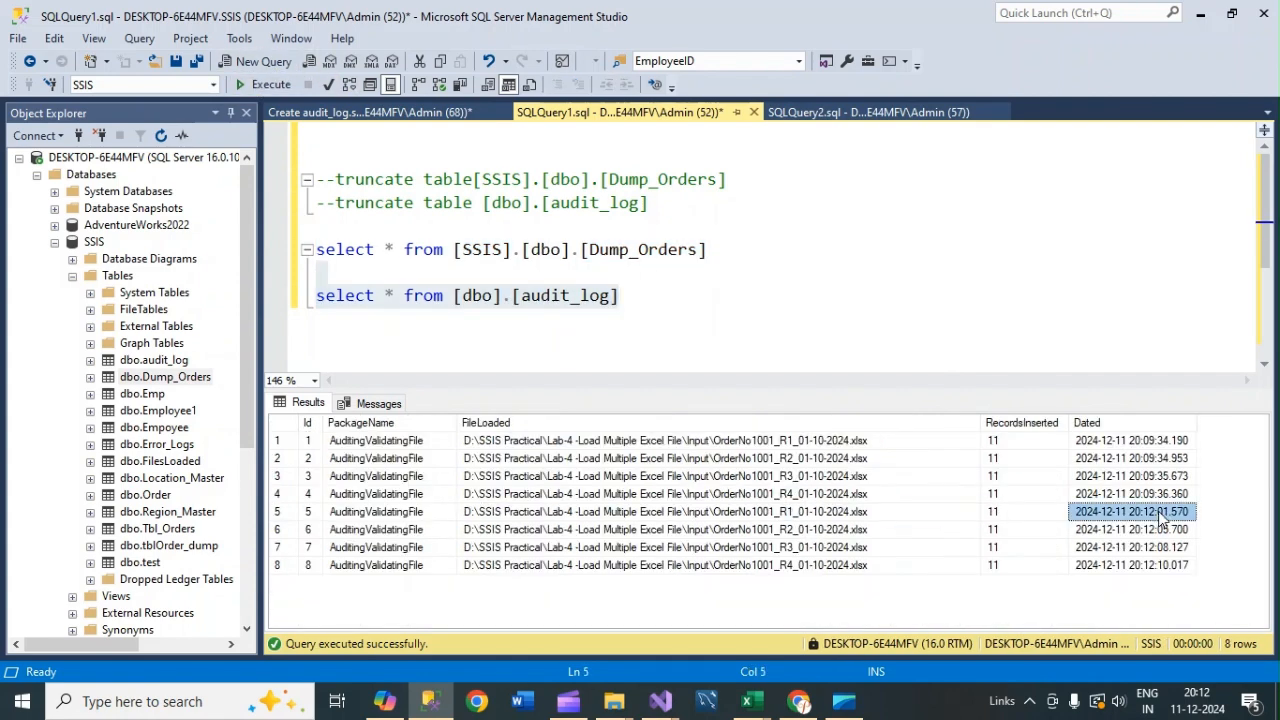
{"action": "left_click", "coordinate": [1013, 514]}
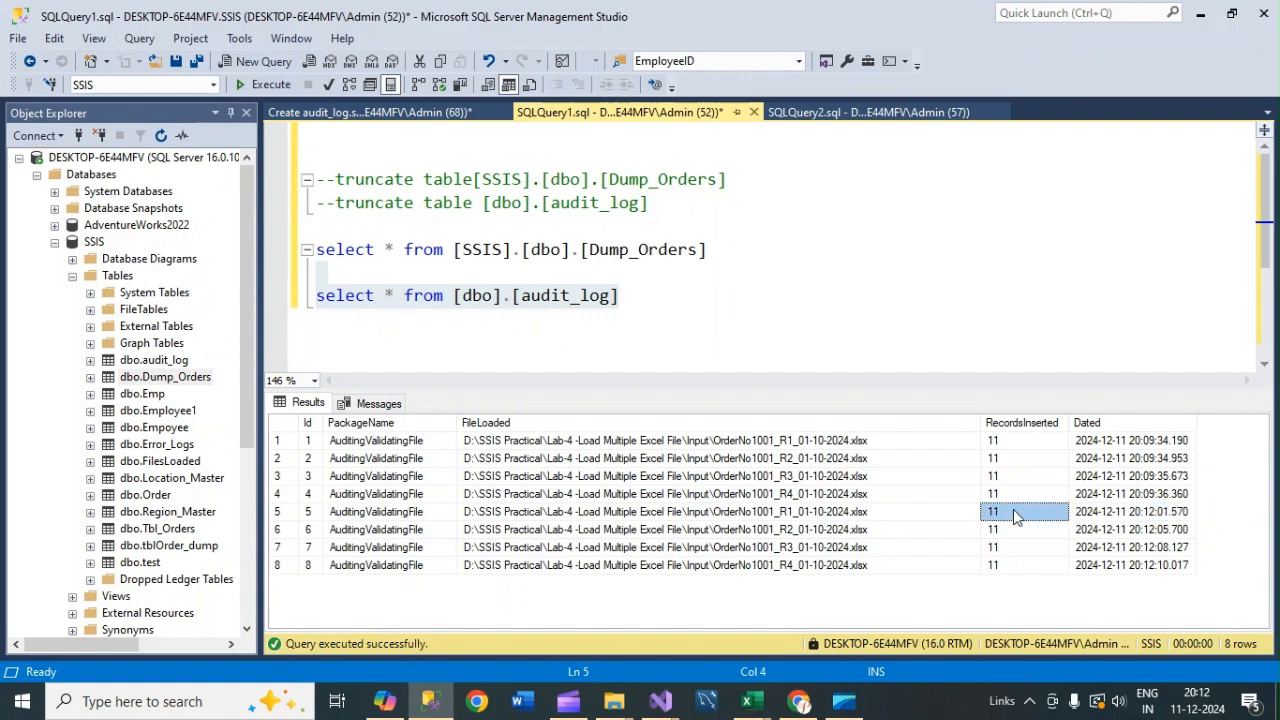
{"action": "left_click_drag", "start_coordinate": [1013, 515], "coordinate": [1142, 565]}
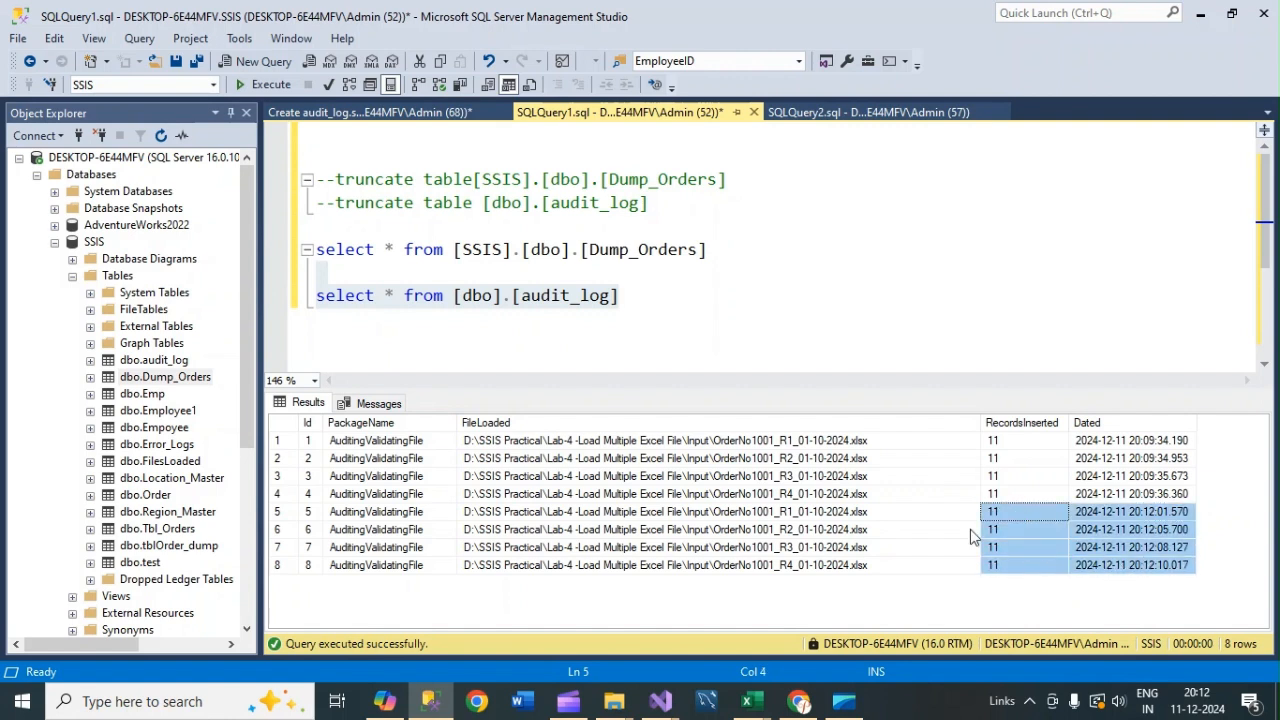
{"action": "left_click_drag", "start_coordinate": [776, 514], "coordinate": [860, 566]}
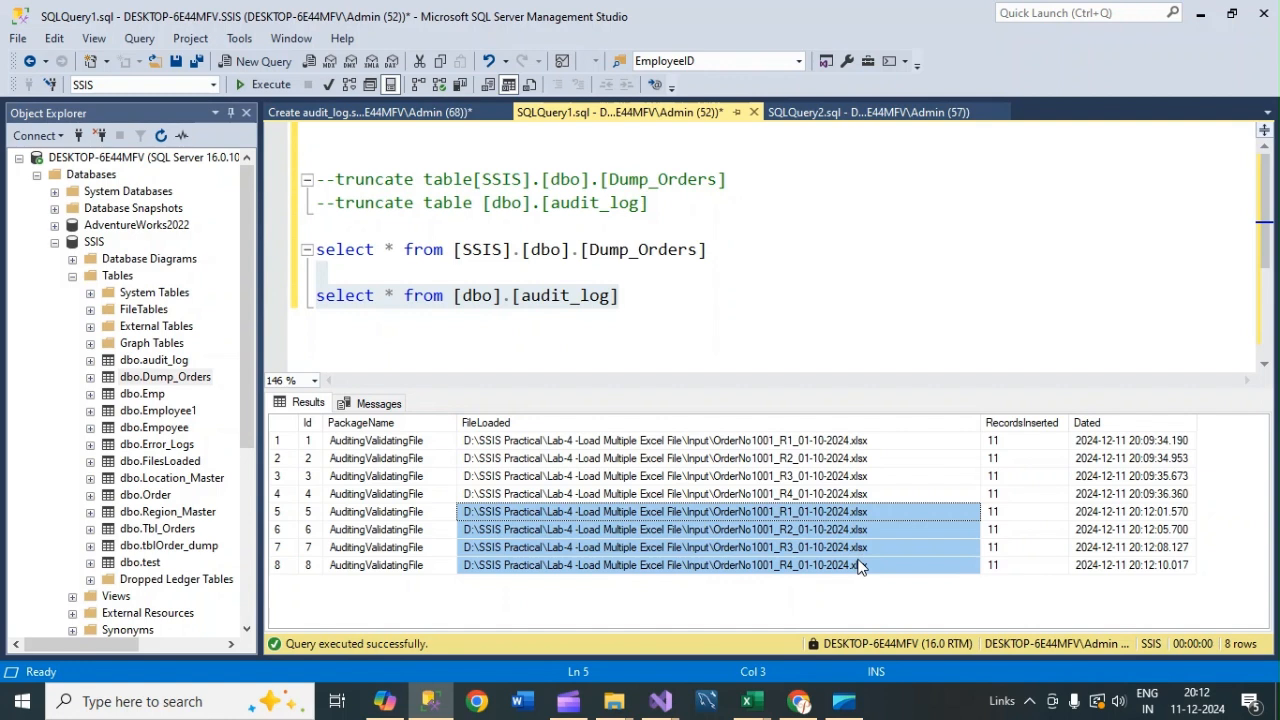
{"action": "left_click", "coordinate": [738, 514]}
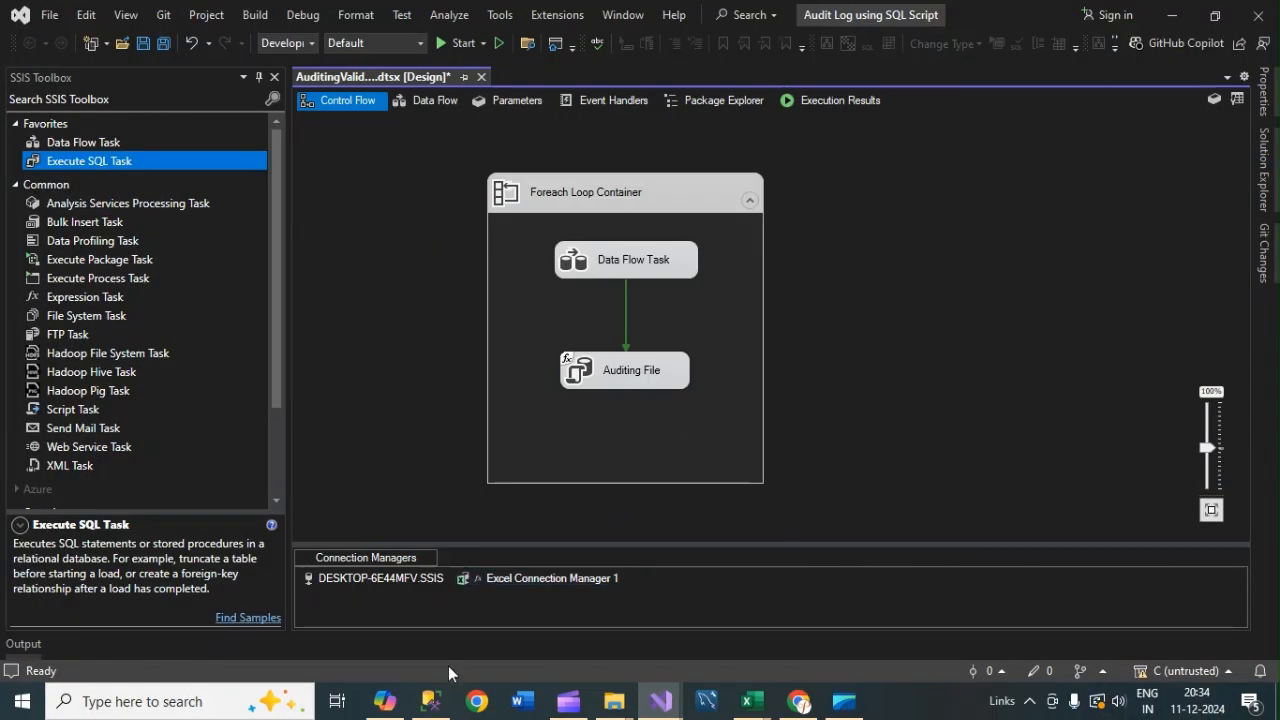
Step: Switch to SQL Server Management Studio and examine the FilesLoaded Validation script's table name and its Id, PackageName and FileLoaded columns
{"action": "left_click", "coordinate": [431, 701]}
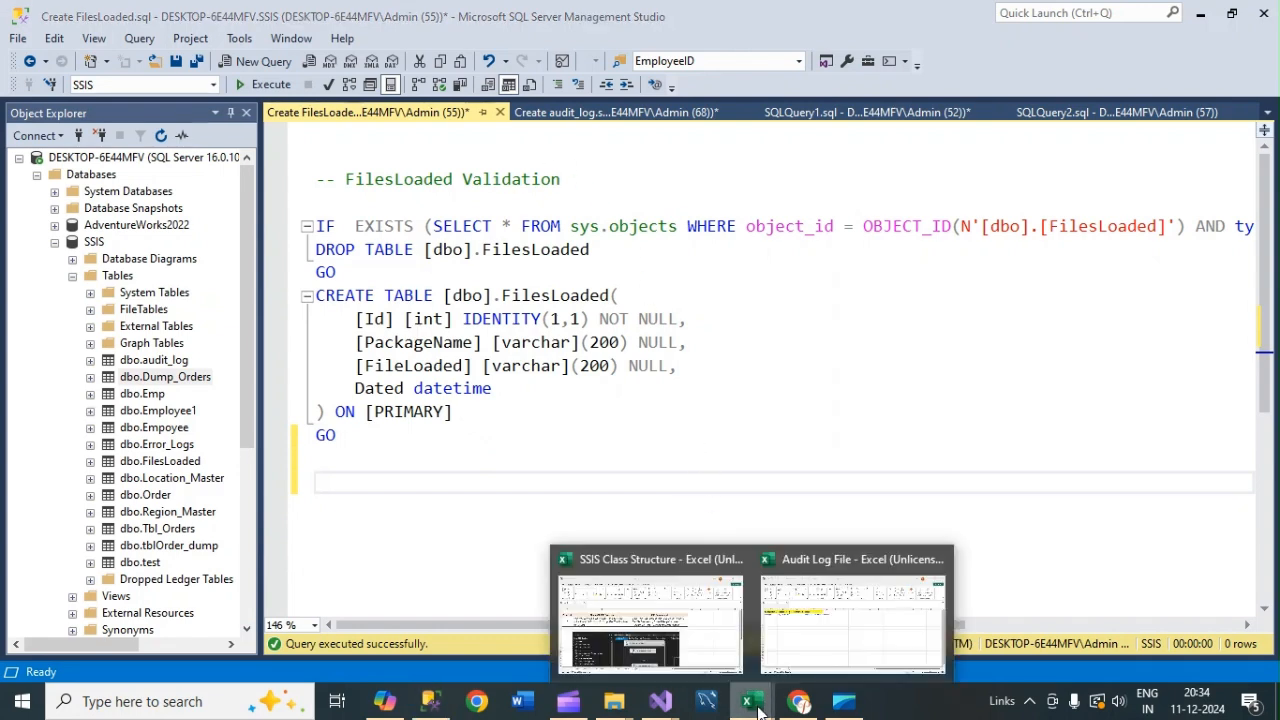
{"action": "mouse_move", "coordinate": [660, 701]}
{"action": "left_click", "coordinate": [585, 605]}
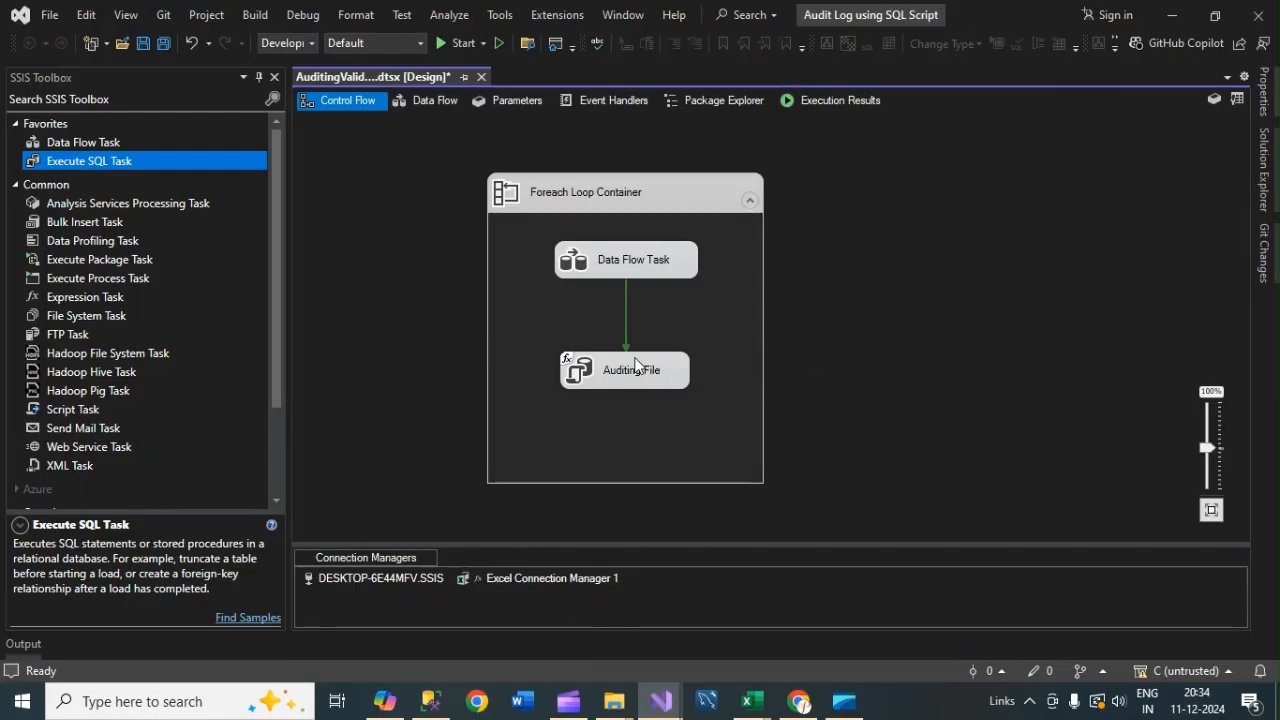
{"action": "left_click", "coordinate": [432, 703]}
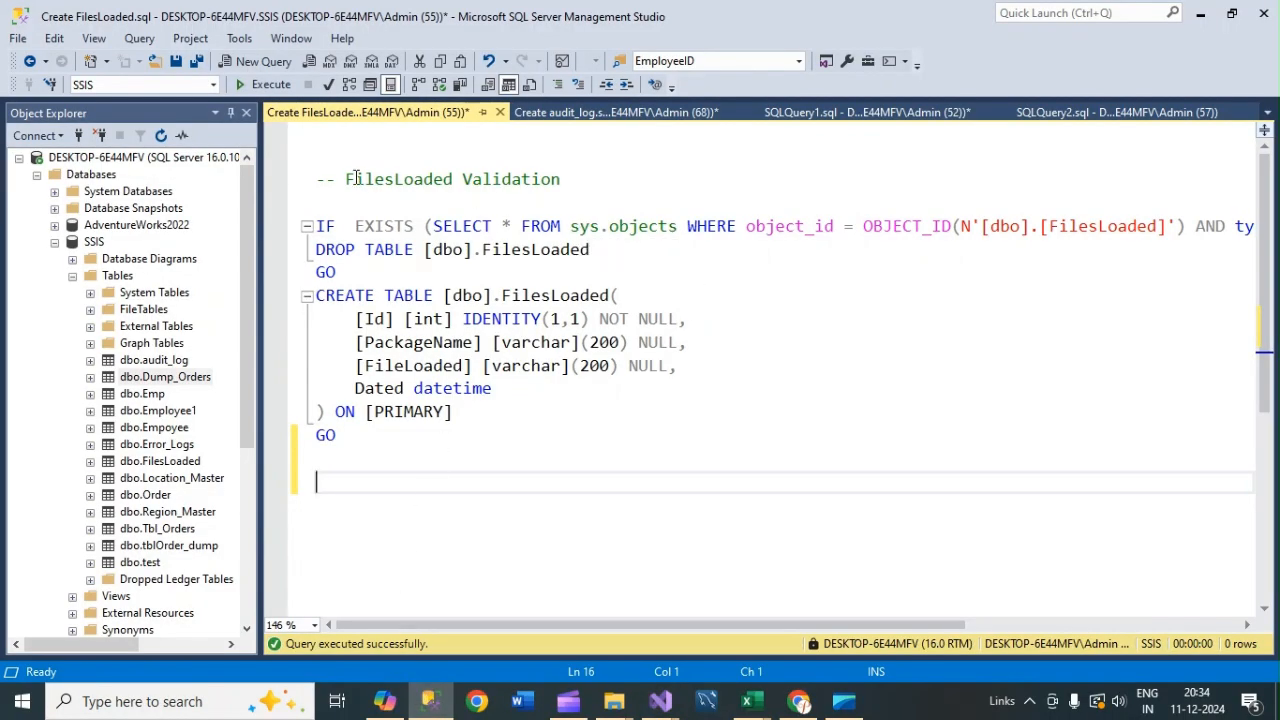
{"action": "left_click_drag", "start_coordinate": [355, 179], "coordinate": [562, 180]}
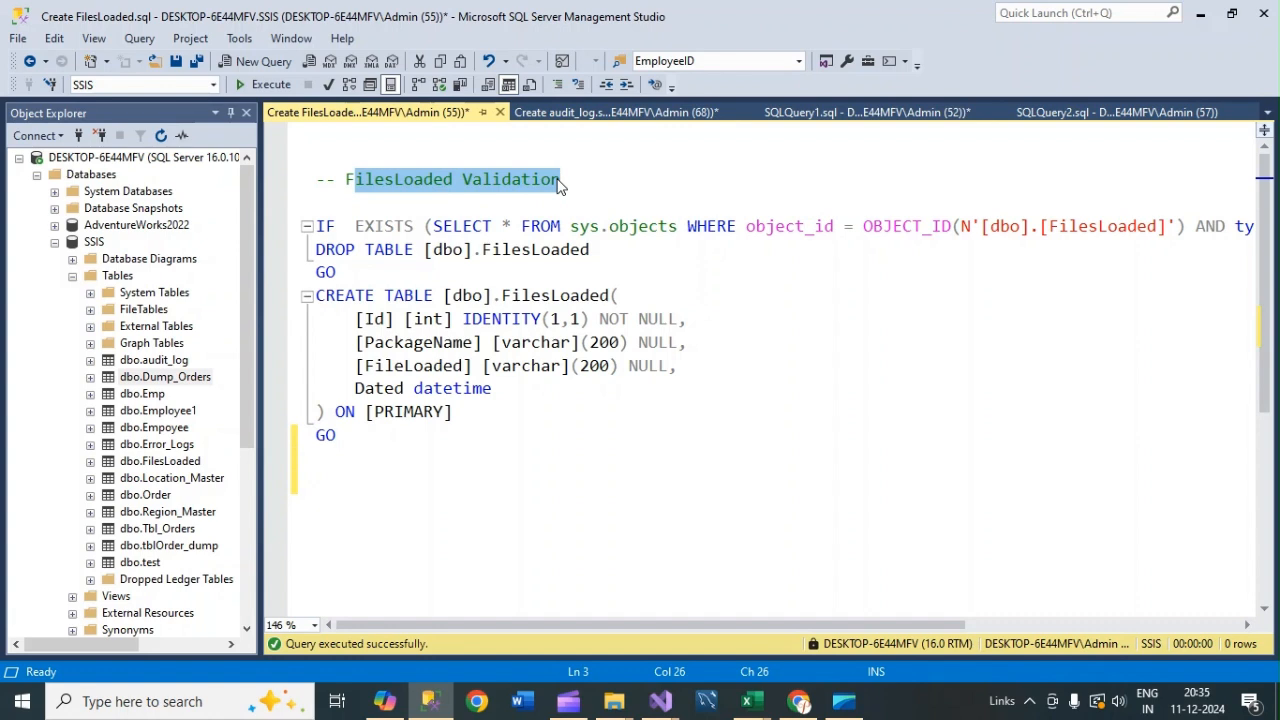
{"action": "left_click_drag", "start_coordinate": [316, 296], "coordinate": [465, 298]}
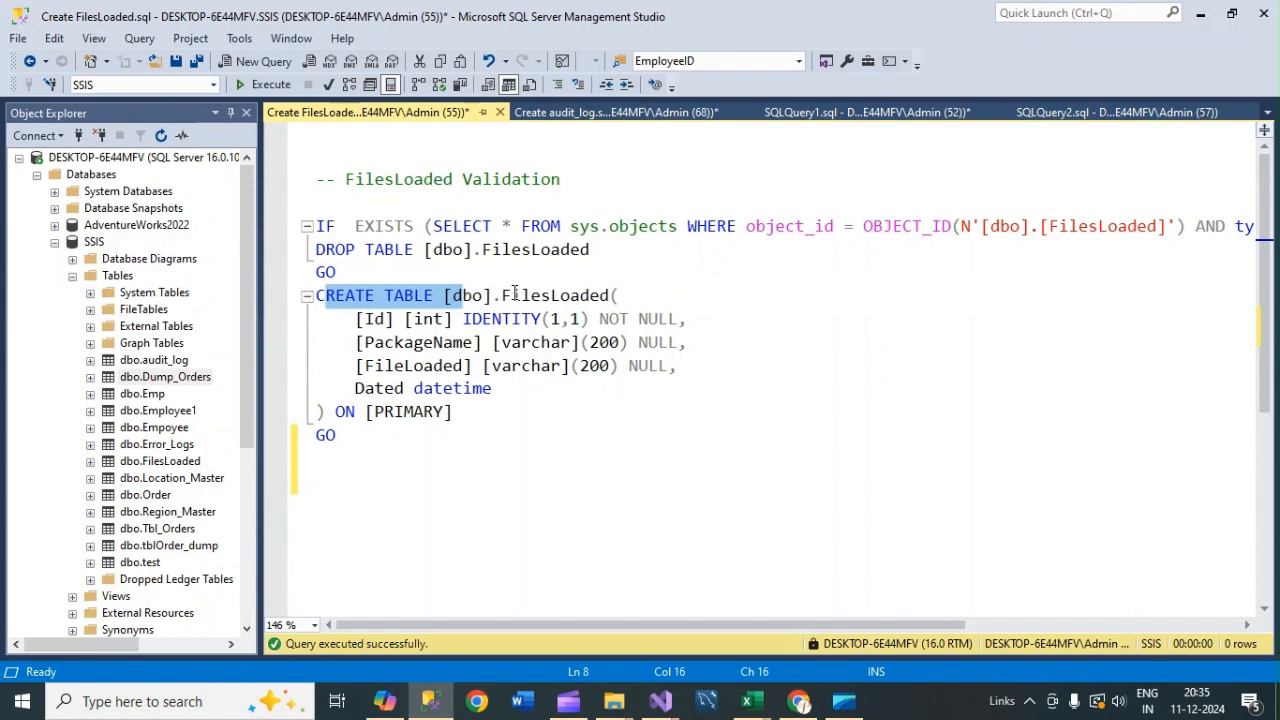
{"action": "left_click", "coordinate": [366, 318]}
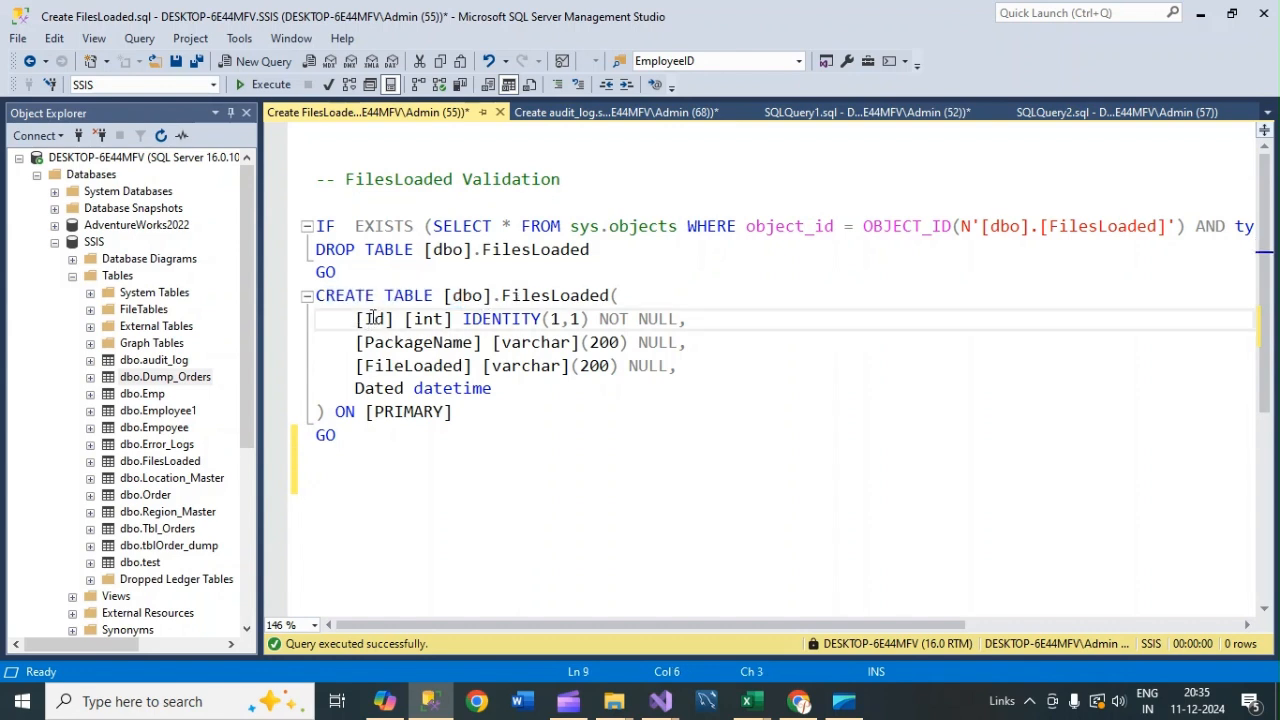
{"action": "left_click", "coordinate": [493, 318]}
{"action": "left_click", "coordinate": [408, 343]}
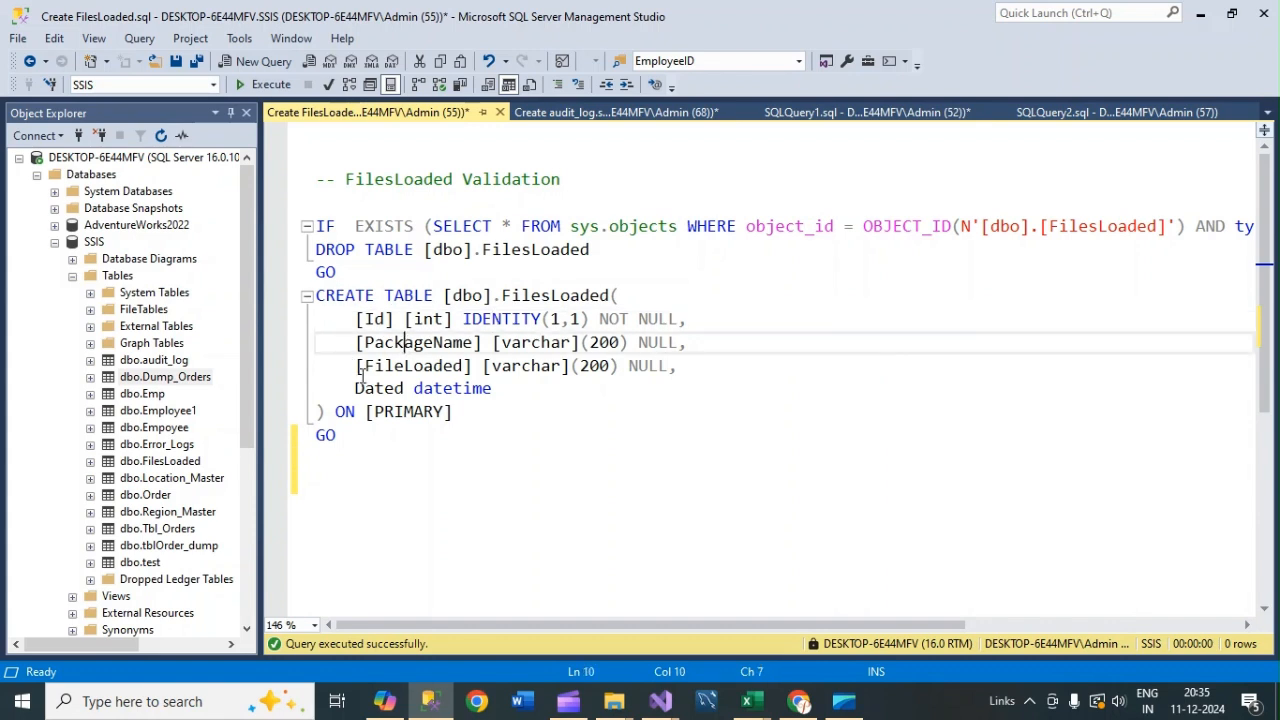
{"action": "left_click", "coordinate": [398, 366]}
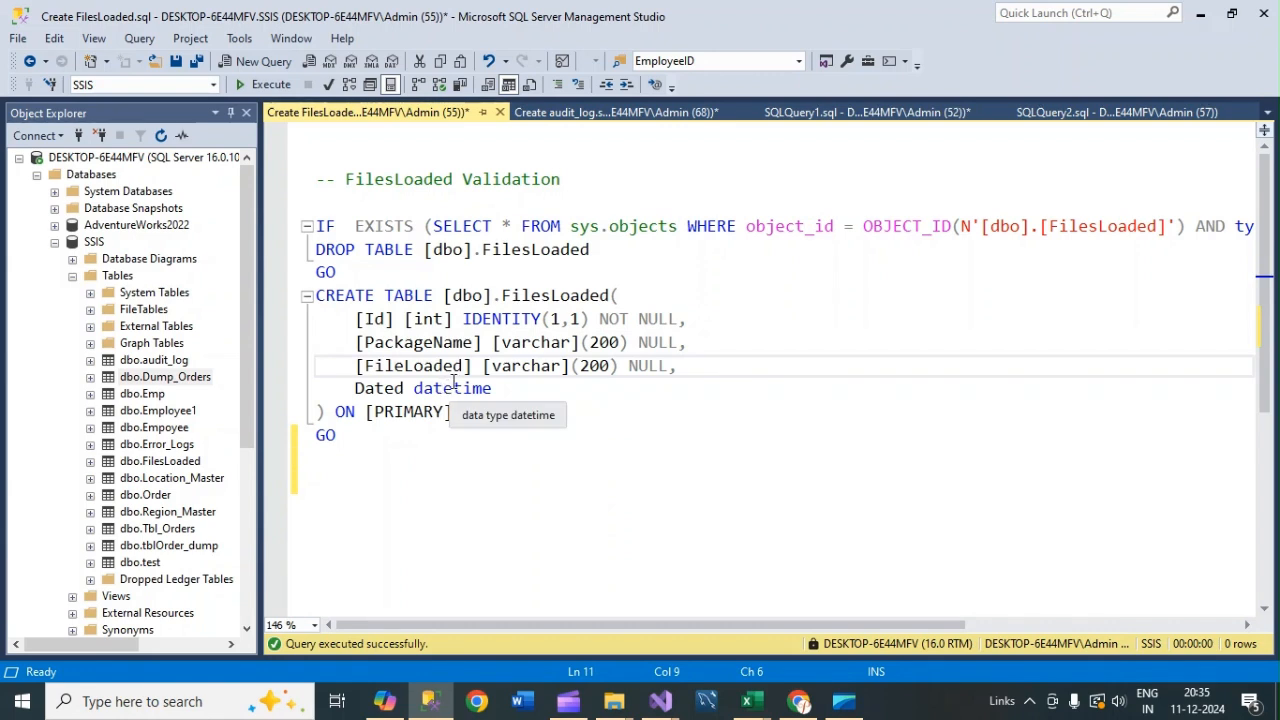
Step: Execute the FilesLoaded script from the IF EXISTS check through the final GO to drop and recreate the [dbo].FilesLoaded table
{"action": "left_click", "coordinate": [549, 295]}
{"action": "left_click_drag", "start_coordinate": [366, 446], "coordinate": [310, 228]}
{"action": "left_click", "coordinate": [265, 86]}
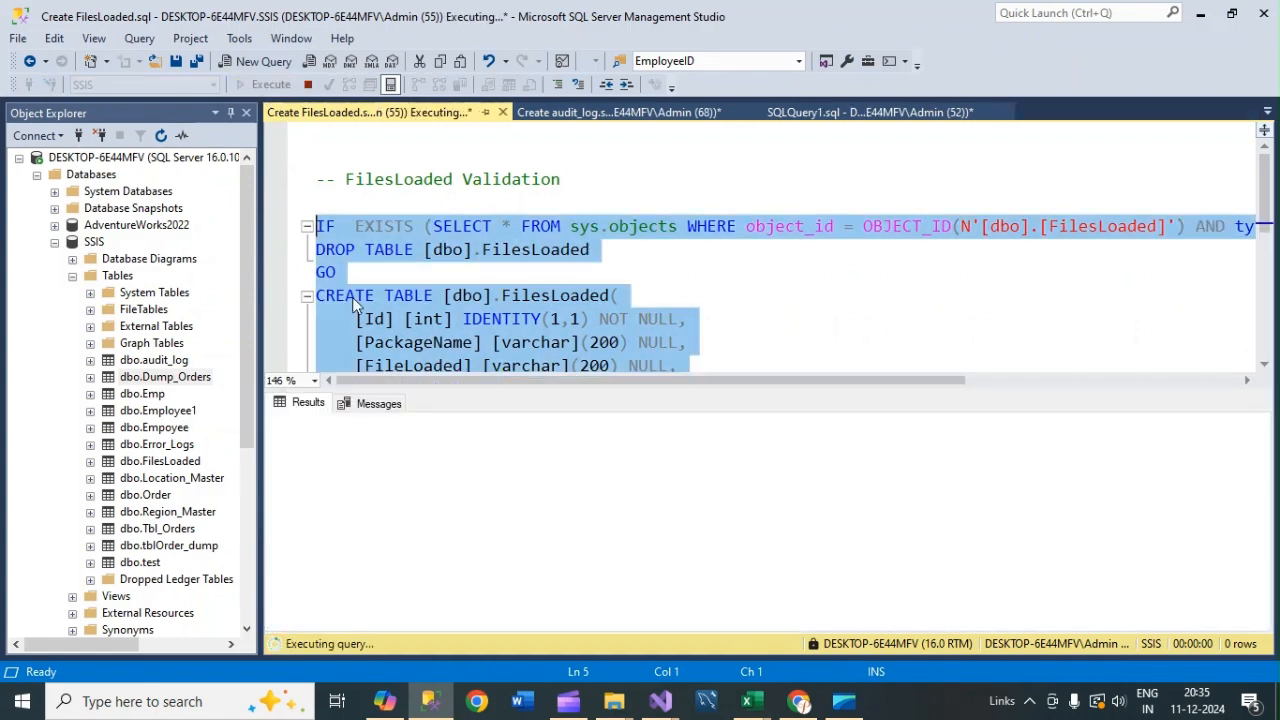
Step: Hide the query results and begin an INSERT INTO [dbo].FilesLoaded statement below the script's final GO
{"action": "left_click", "coordinate": [811, 327]}
{"action": "key", "text": "ctrl+r"}
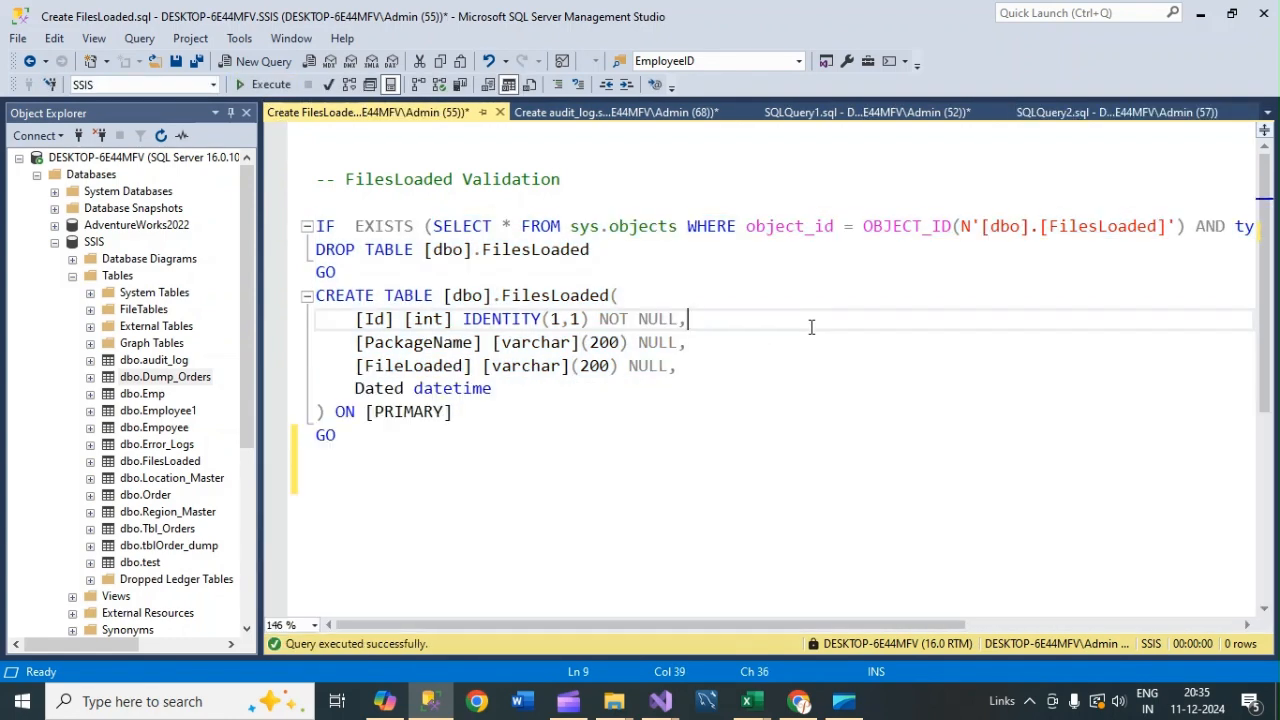
{"action": "left_click", "coordinate": [439, 466]}
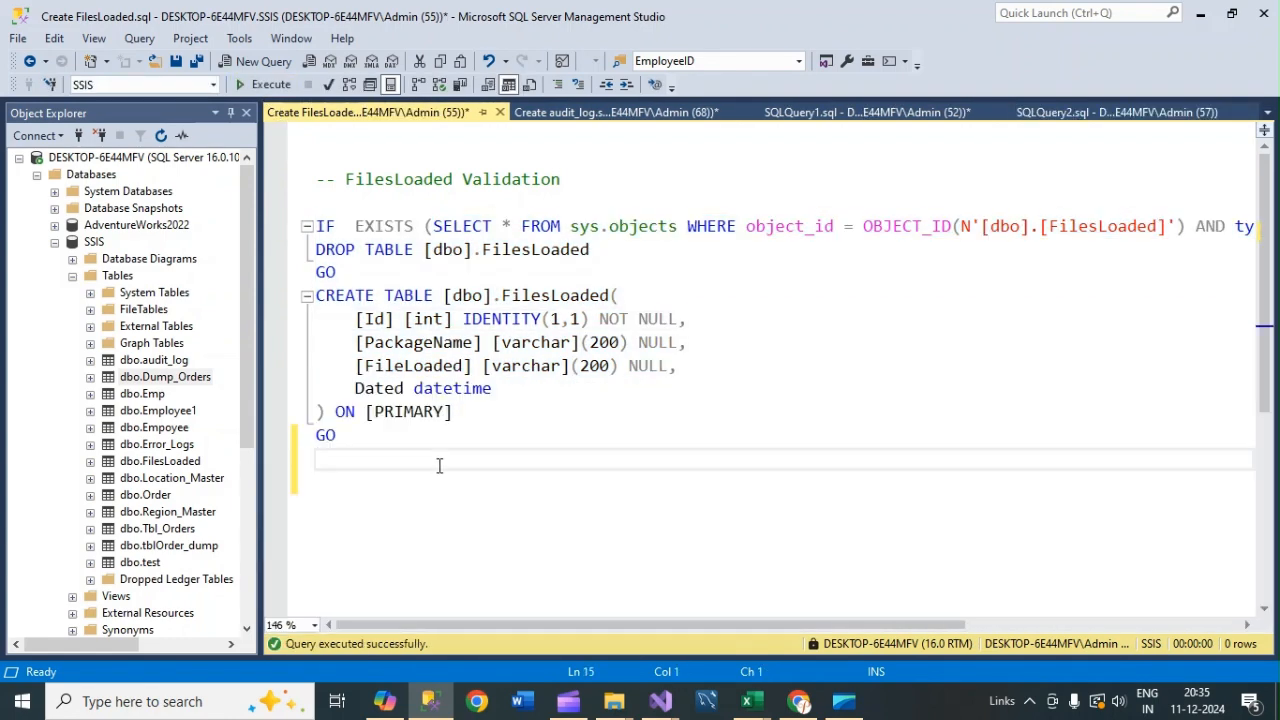
{"action": "key", "text": "Return"}
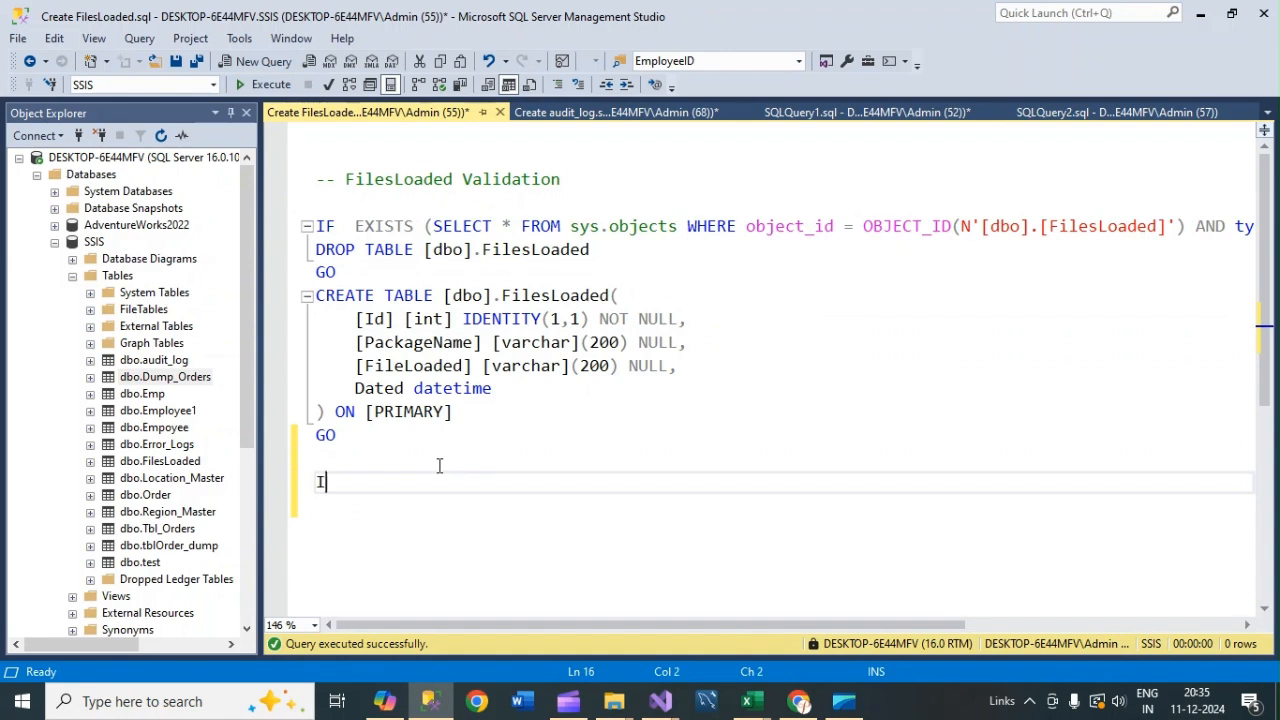
{"action": "type", "text": "NSERT INTO"}
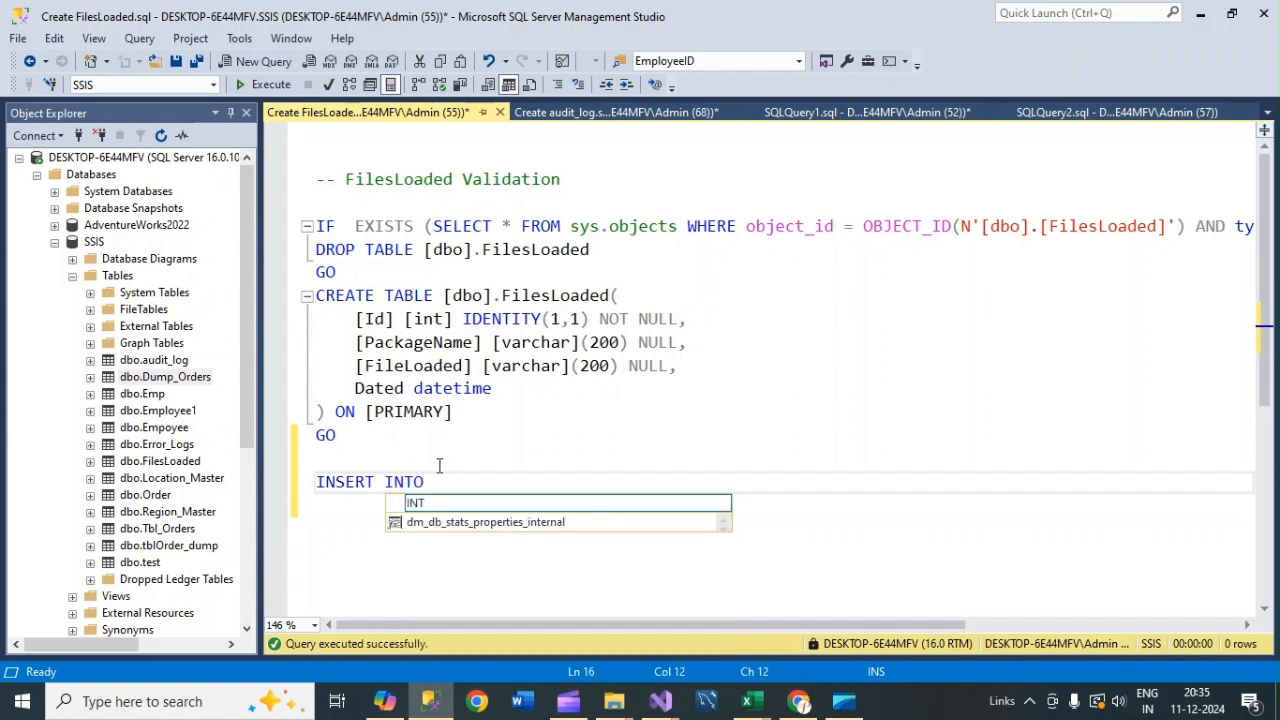
{"action": "left_click_drag", "start_coordinate": [444, 295], "coordinate": [612, 300]}
{"action": "key", "text": "ctrl+c"}
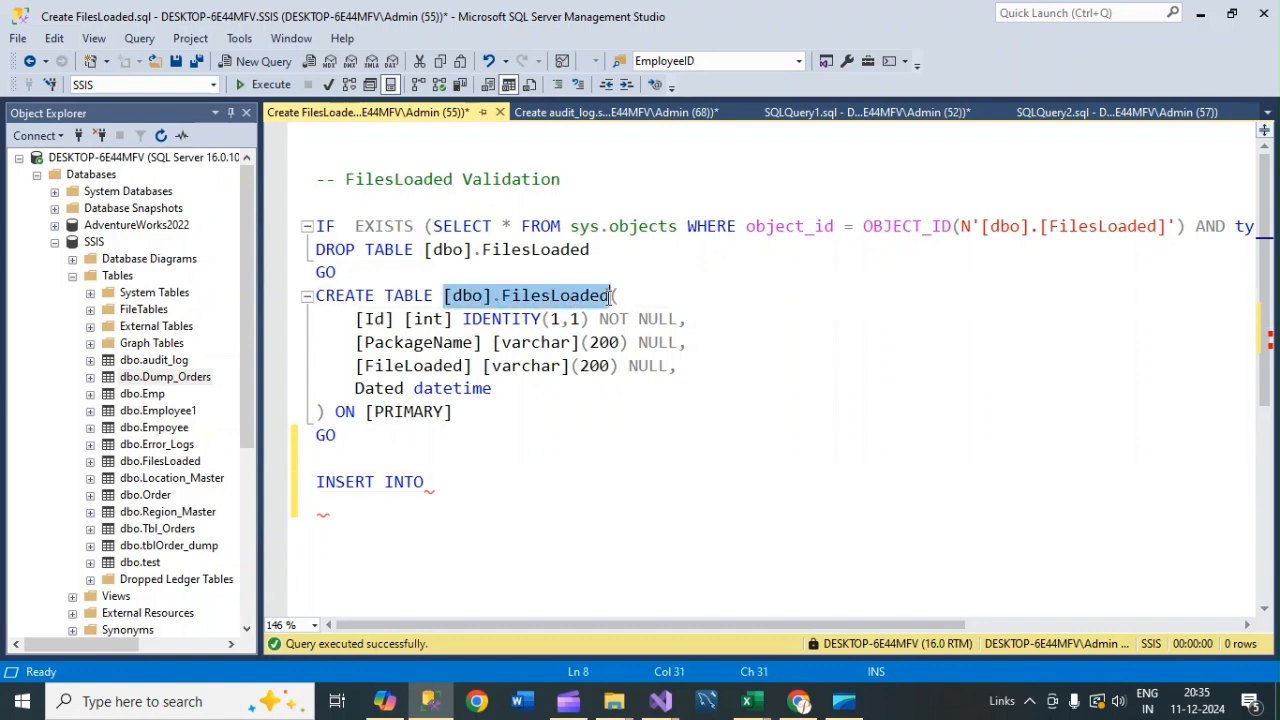
{"action": "left_click", "coordinate": [478, 482]}
{"action": "key", "text": "ctrl+v"}
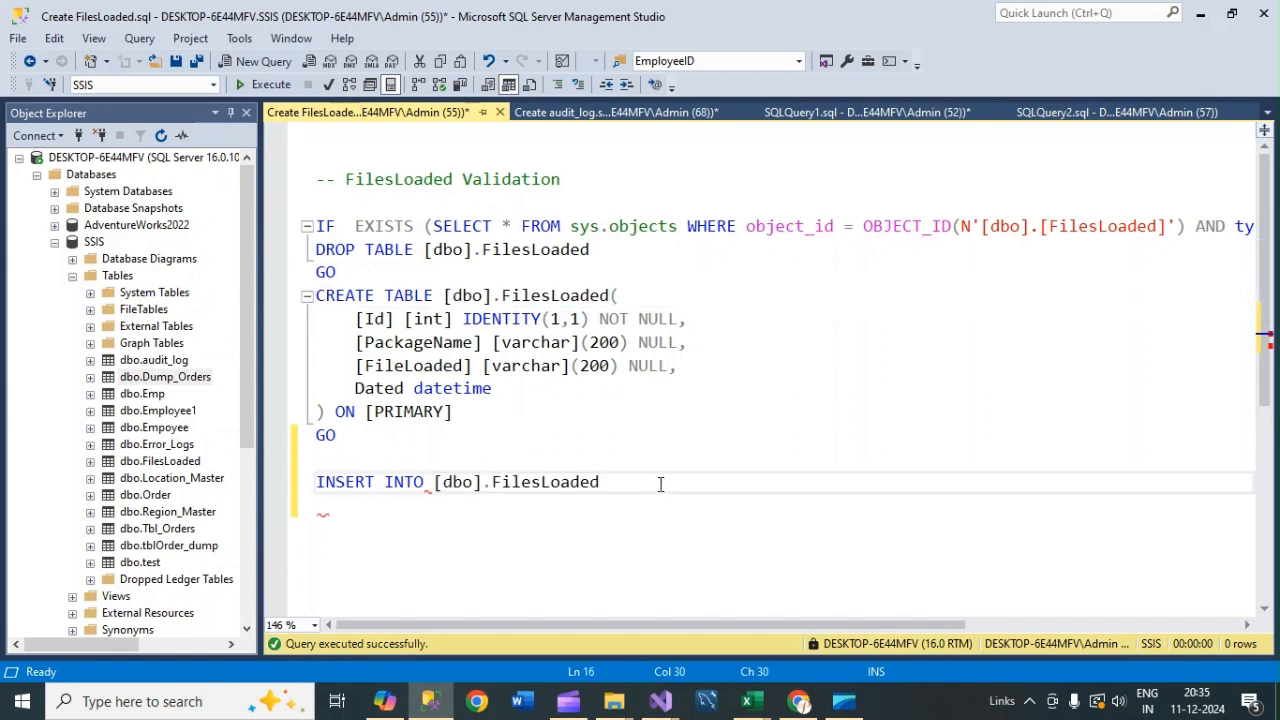
Step: Complete the FilesLoaded insert statement with SELECT 'PACKAGE','FILEPATH',GETDATE()
{"action": "type", "text": "SELECT"}
{"action": "type", "text": "'PACKAGE"}
{"action": "left_click", "coordinate": [778, 466]}
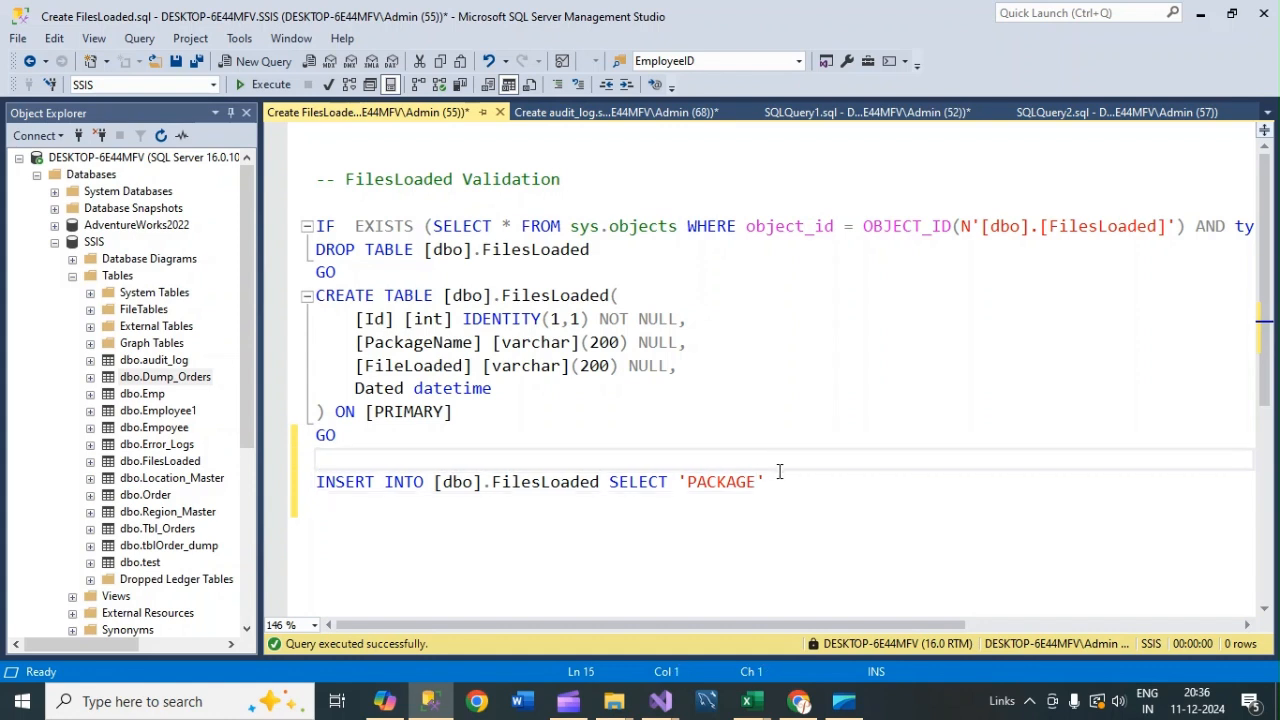
{"action": "left_click", "coordinate": [786, 478]}
{"action": "type", "text": ","}
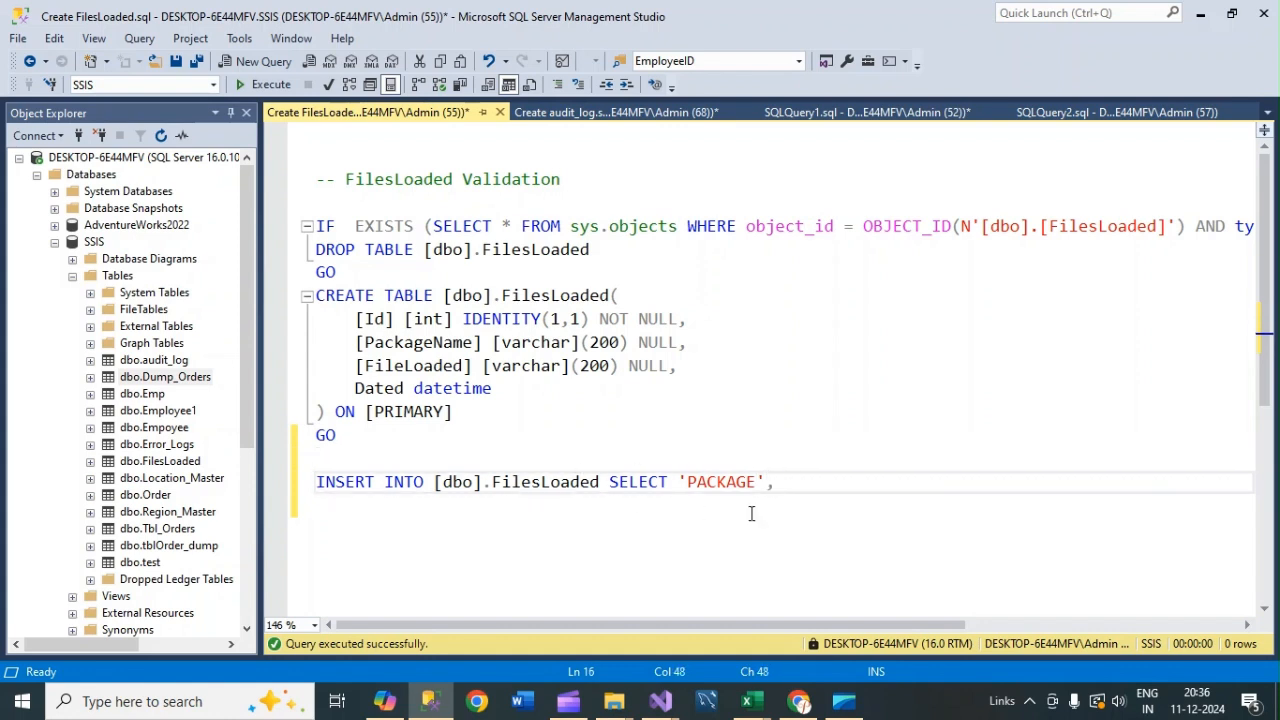
{"action": "type", "text": "'FILEPATH"}
{"action": "left_click", "coordinate": [885, 479]}
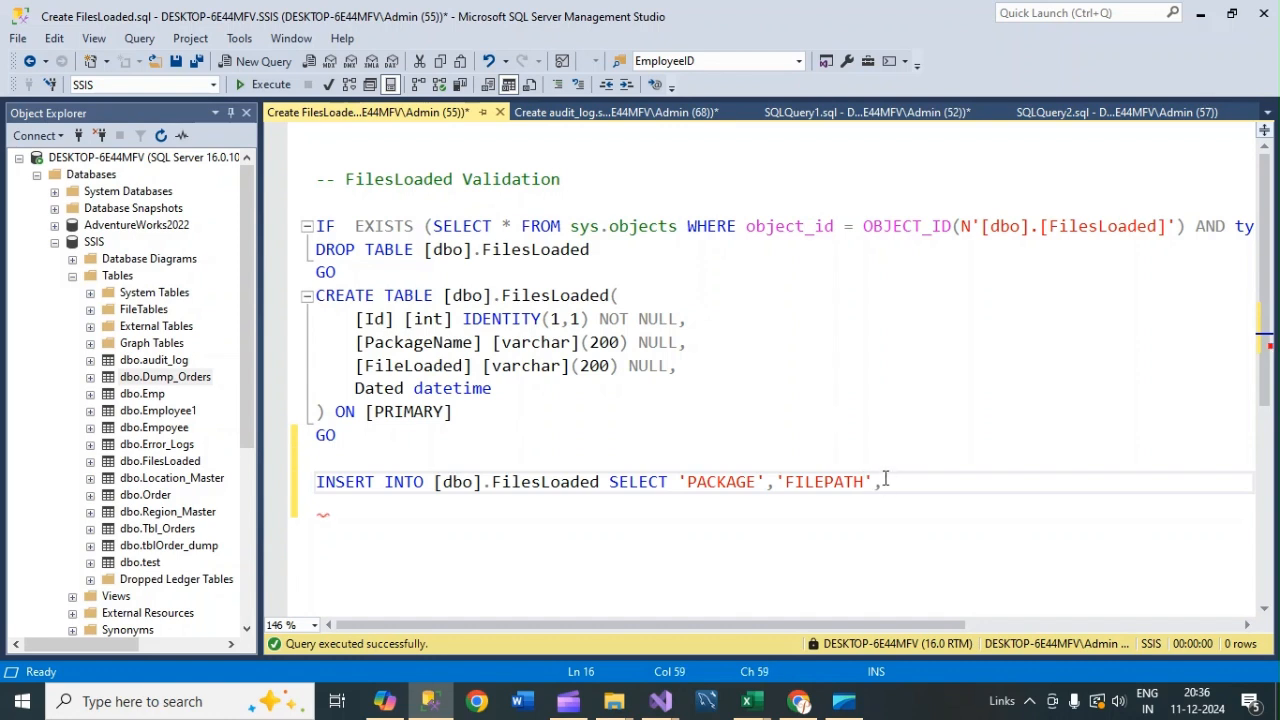
{"action": "type", "text": ",GETDATE"}
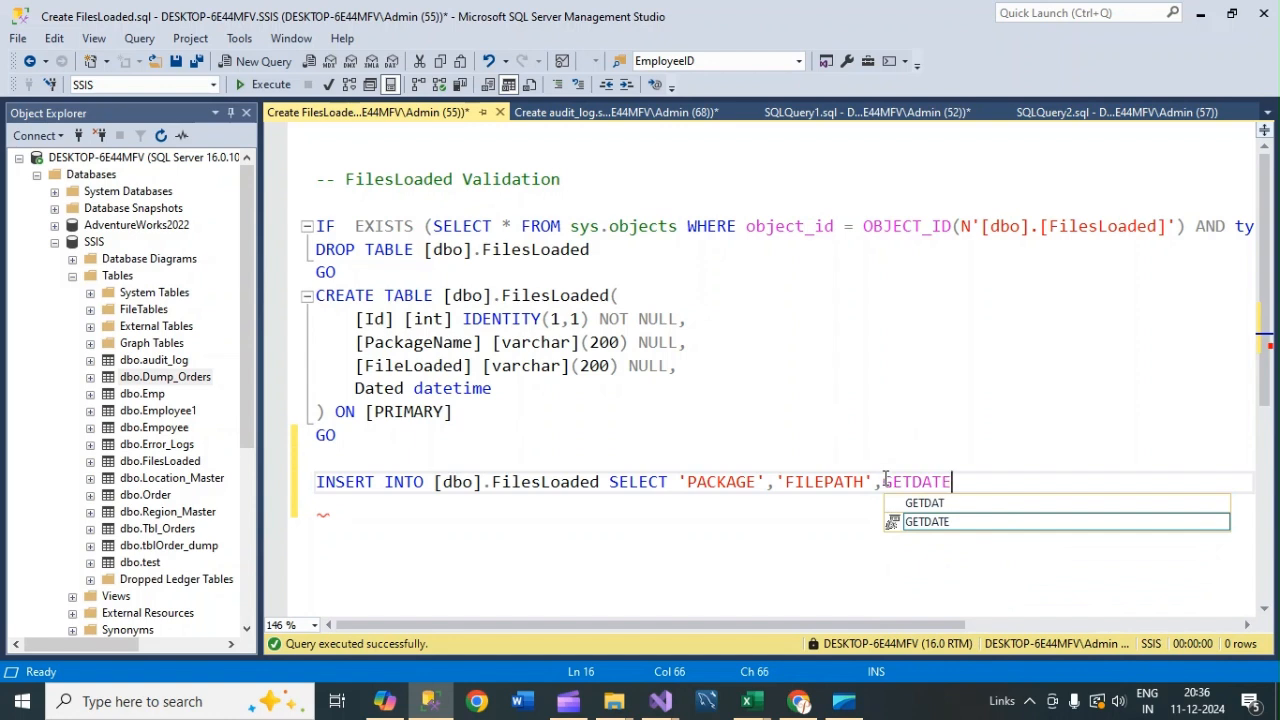
{"action": "type", "text": "()"}
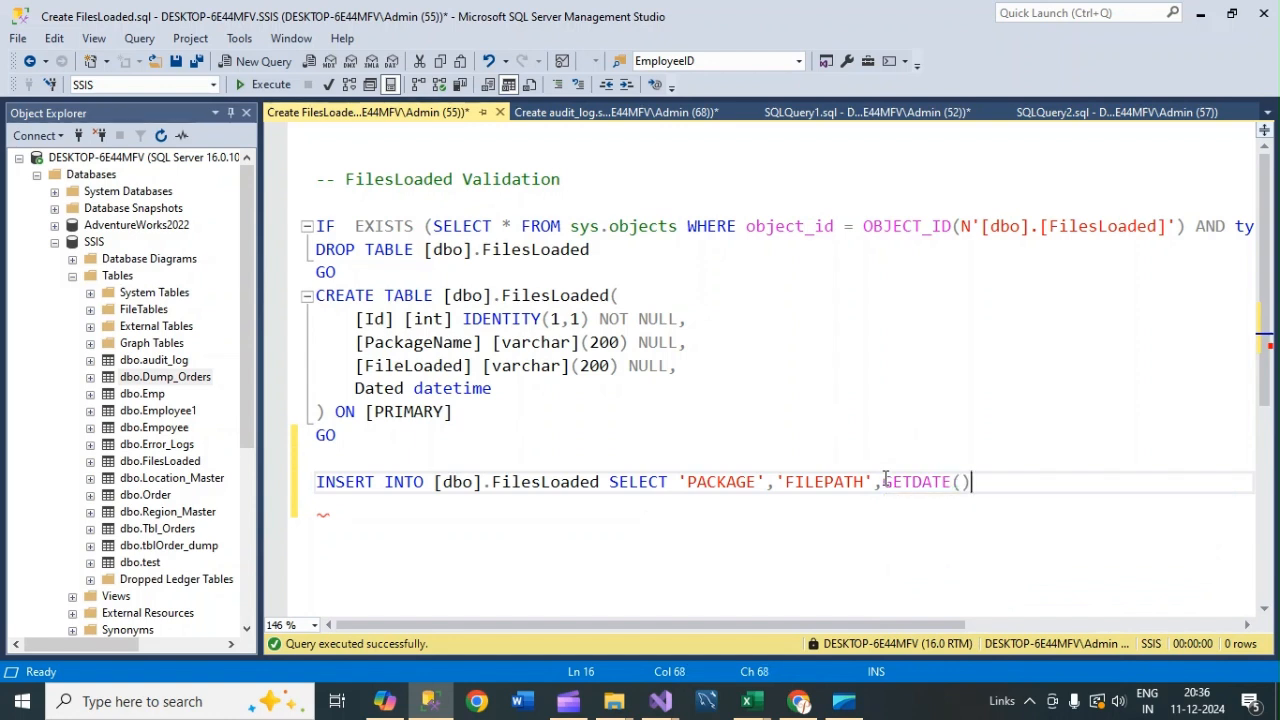
Step: Copy the whole FilesLoaded insert statement and switch to the Audit Log using SQL Script project in Visual Studio
{"action": "left_click_drag", "start_coordinate": [971, 482], "coordinate": [307, 484]}
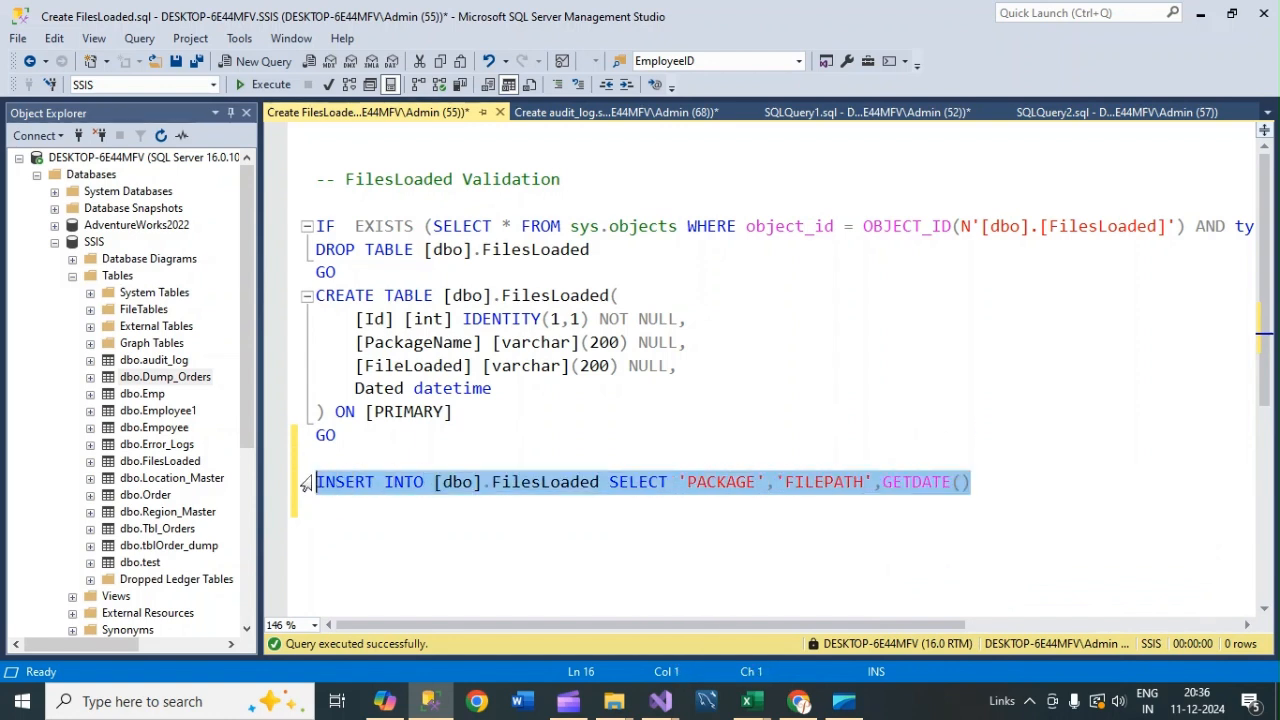
{"action": "left_click", "coordinate": [660, 700]}
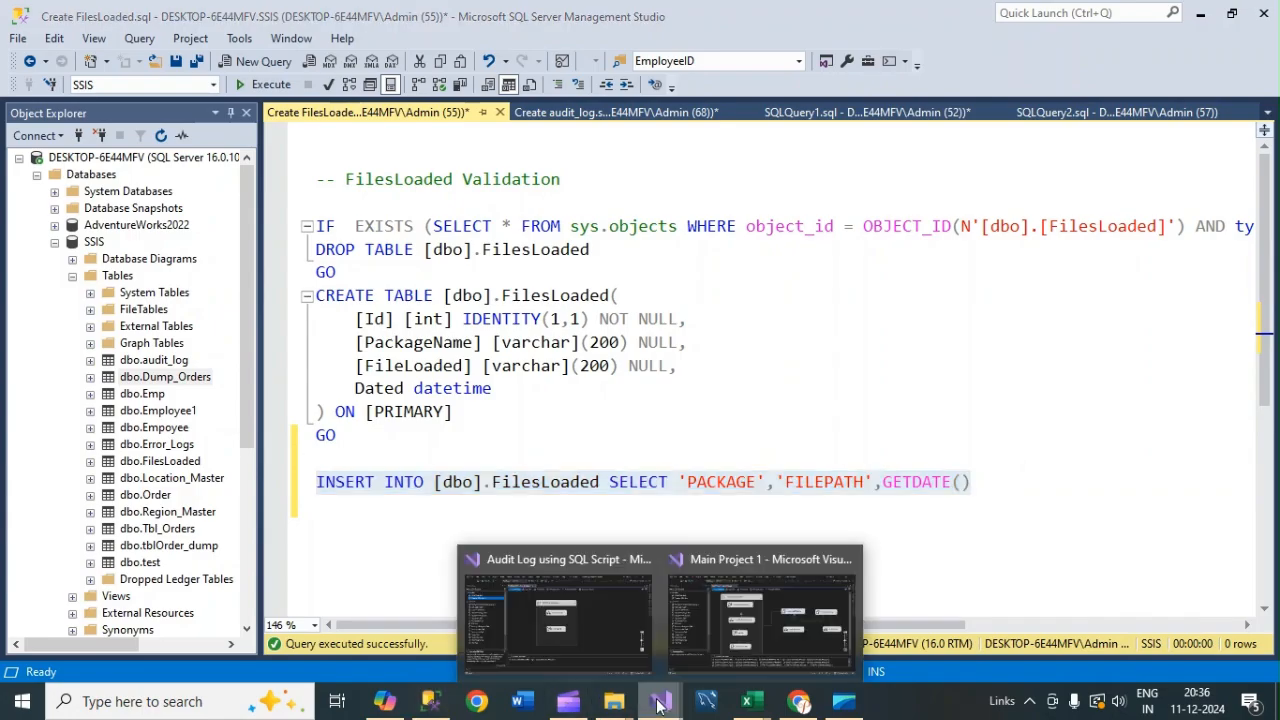
{"action": "left_click", "coordinate": [575, 628]}
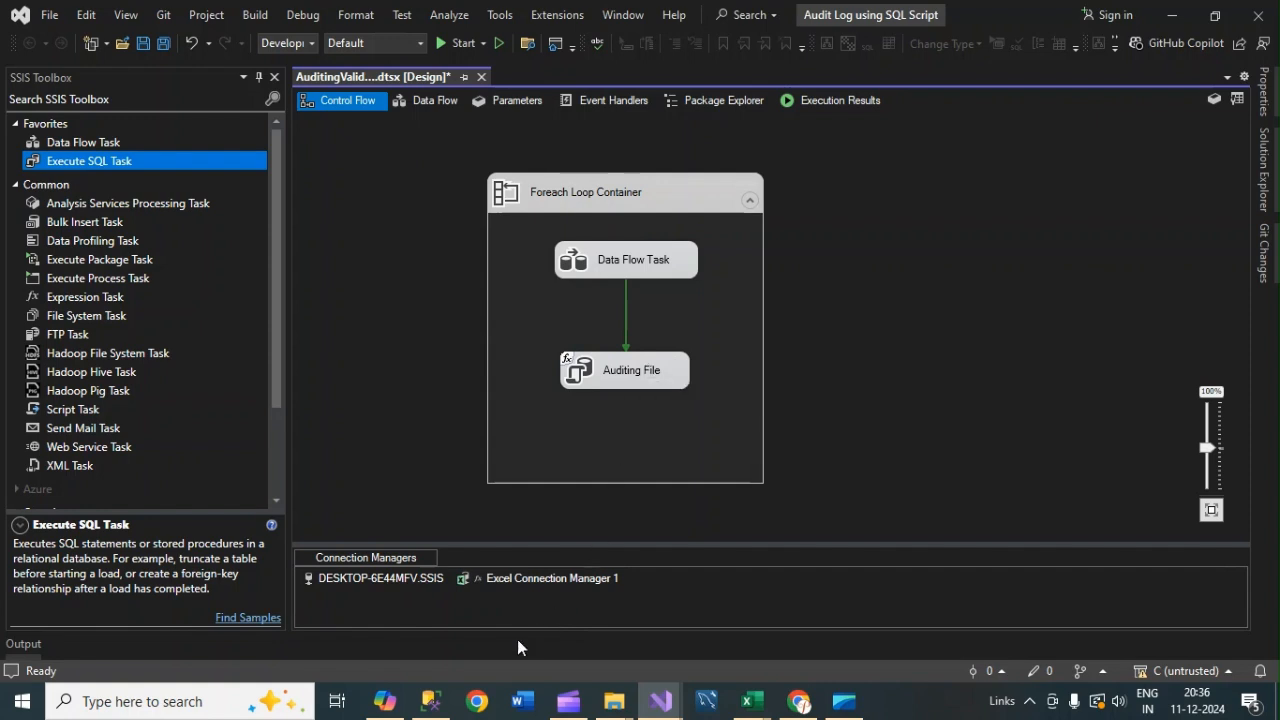
{"action": "left_click", "coordinate": [430, 701]}
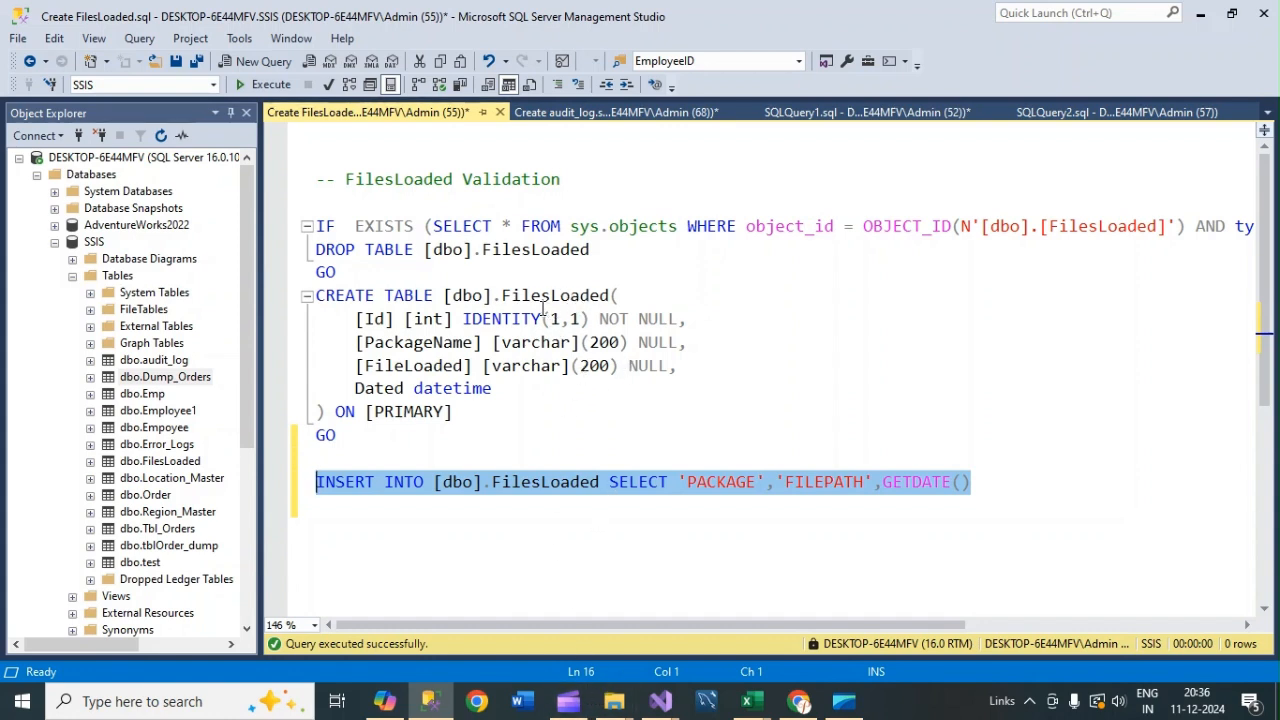
{"action": "left_click", "coordinate": [663, 684]}
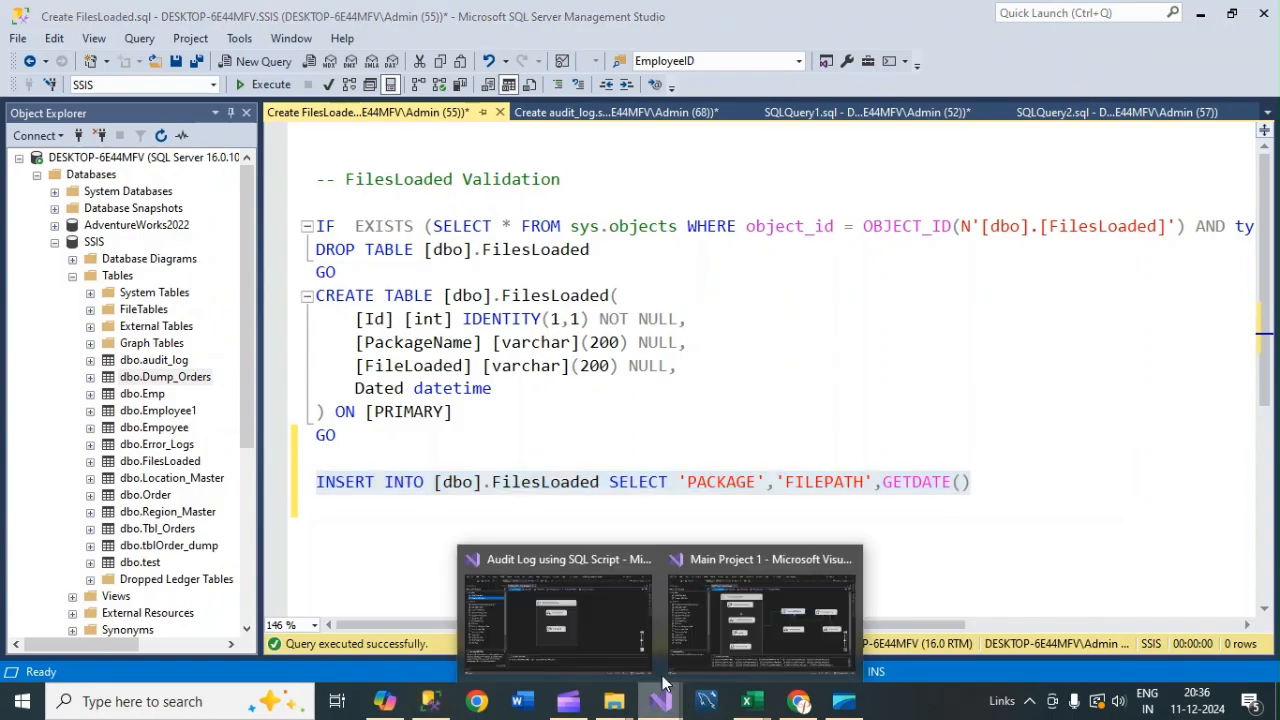
{"action": "left_click", "coordinate": [558, 612]}
Step: Open the Auditing File task's SqlStatementSource expression in the Expression Builder
{"action": "double_click", "coordinate": [629, 372]}
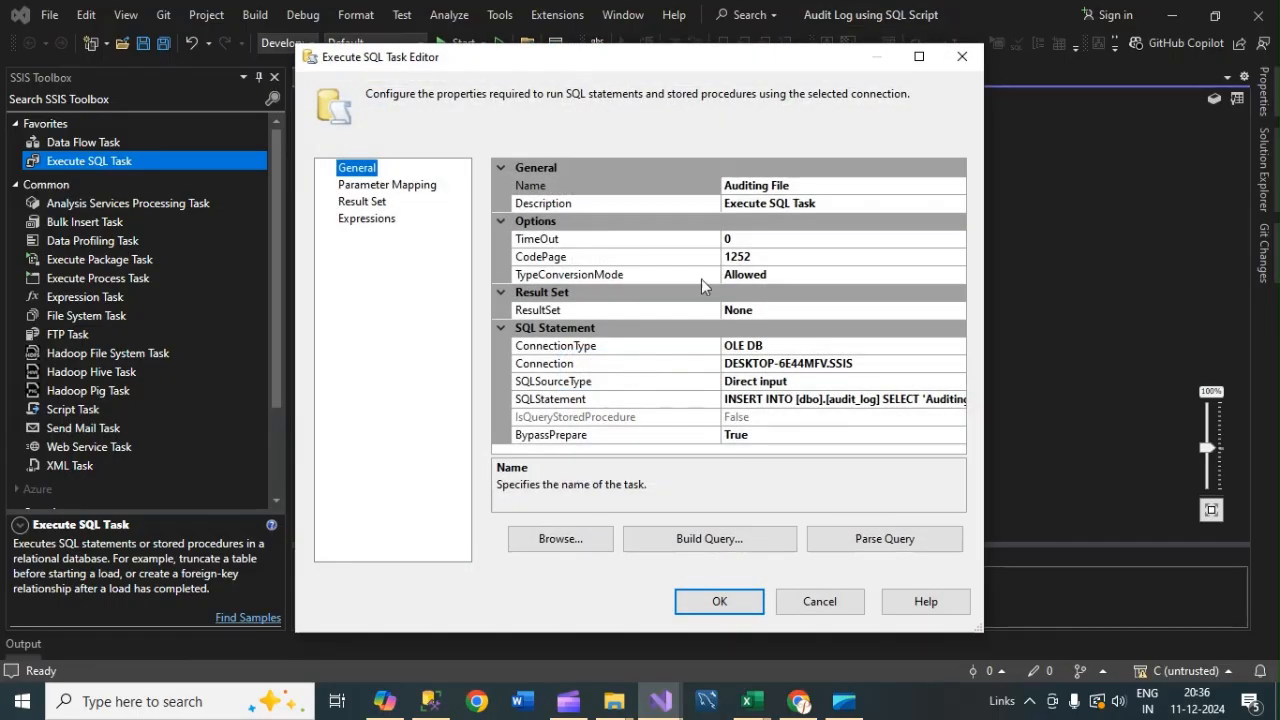
{"action": "left_click", "coordinate": [366, 219]}
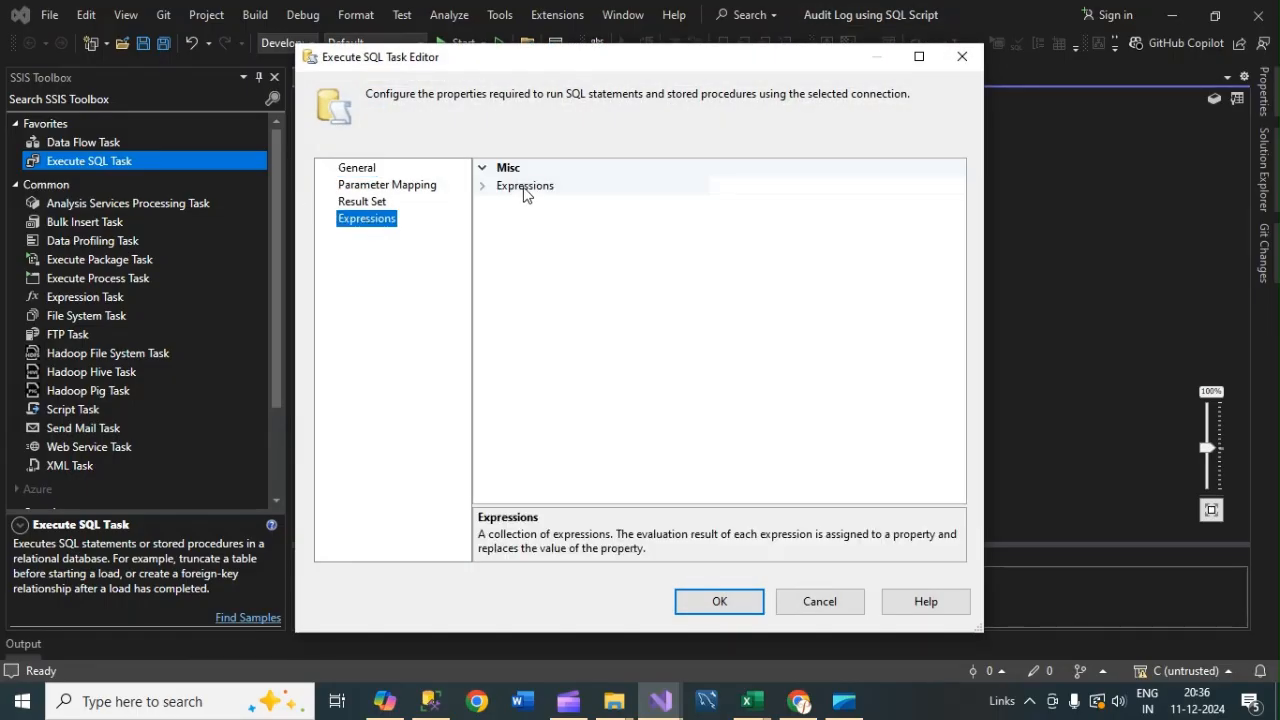
{"action": "left_click", "coordinate": [527, 190]}
{"action": "left_click", "coordinate": [484, 186]}
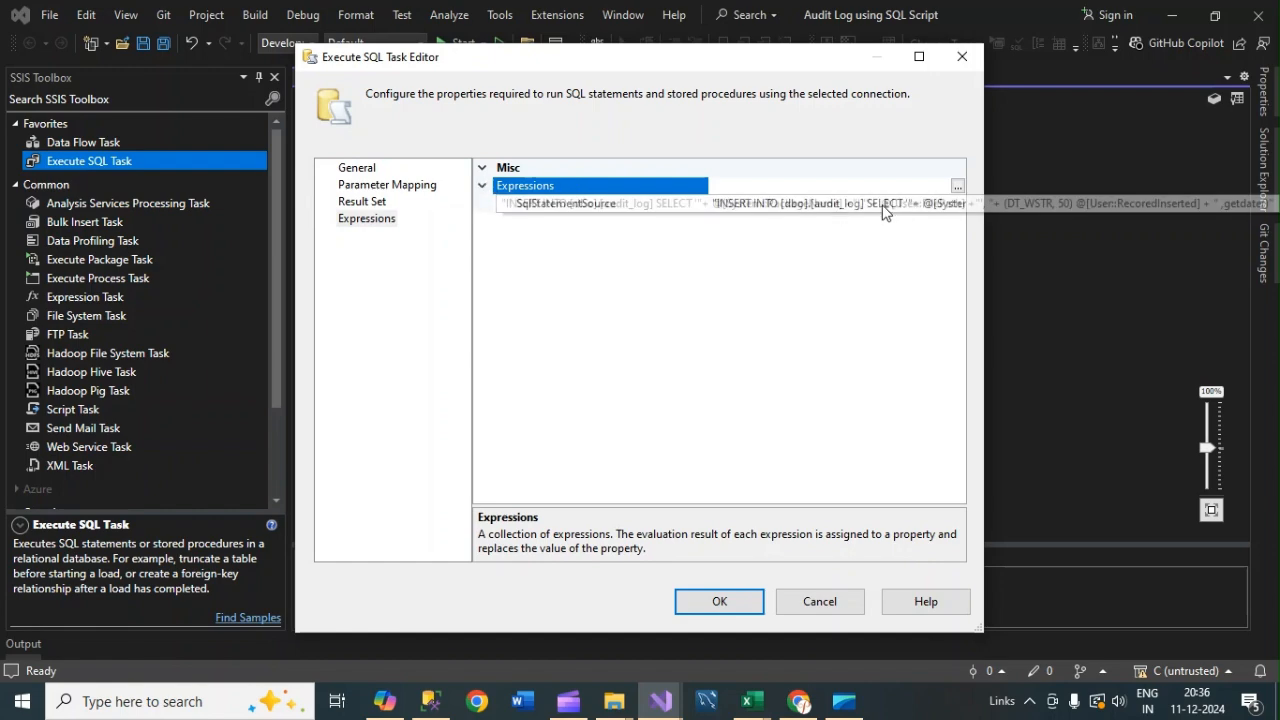
{"action": "left_click", "coordinate": [955, 204]}
{"action": "left_click", "coordinate": [957, 203]}
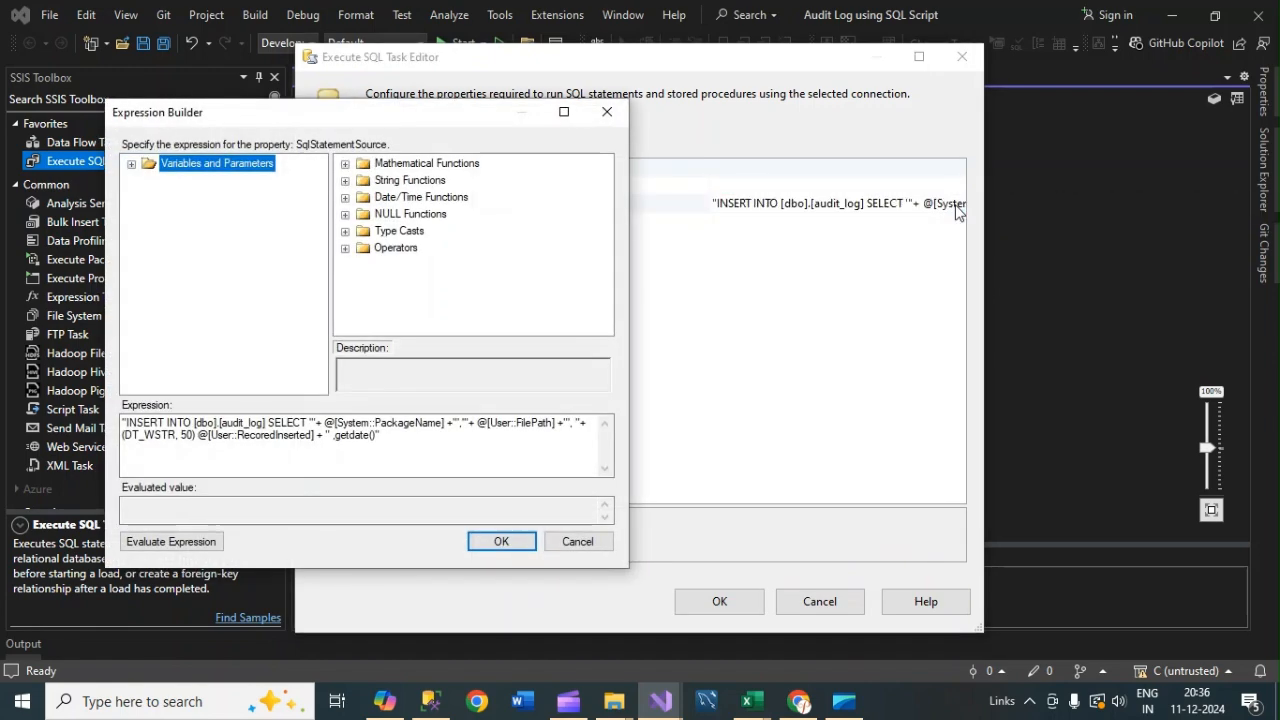
Step: Append GO and INSERT INTO [dbo].FilesLoaded SELECT 'PACKAGE','FILEPATH',GETDATE() after getdate() in the expression, before its closing quotation mark, with the builder maximized
{"action": "left_click", "coordinate": [375, 436]}
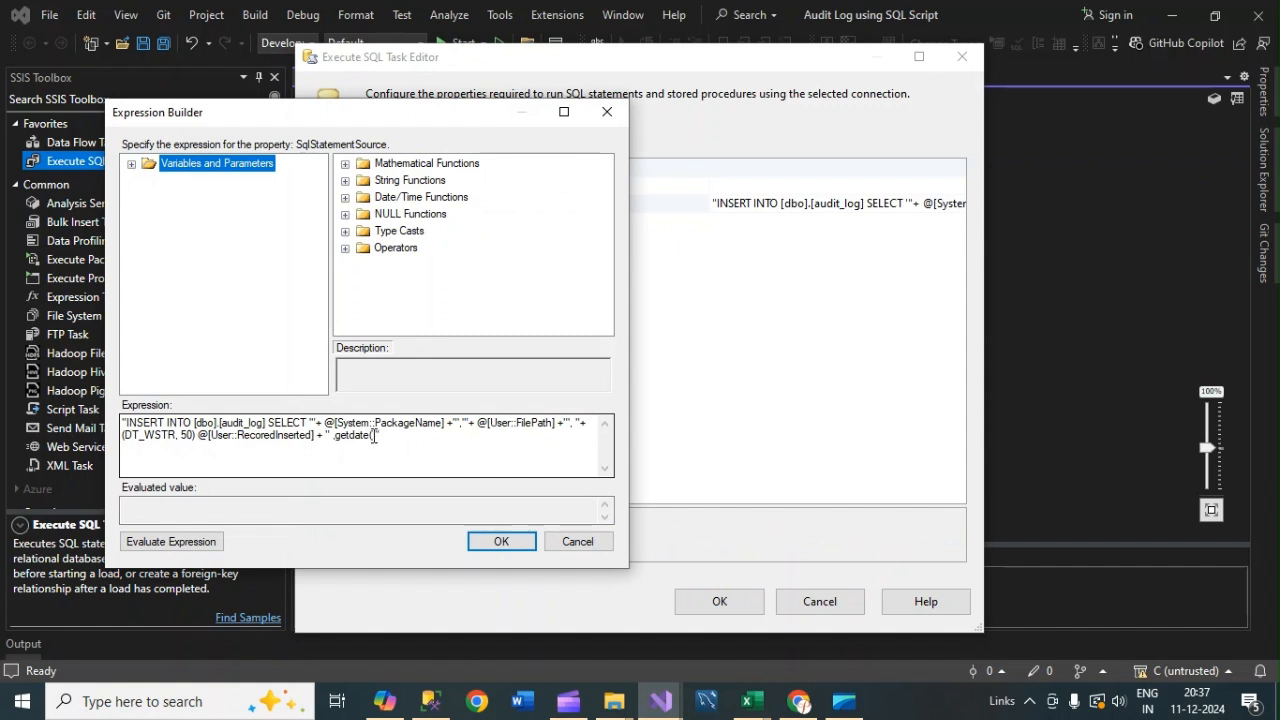
{"action": "left_click", "coordinate": [375, 436]}
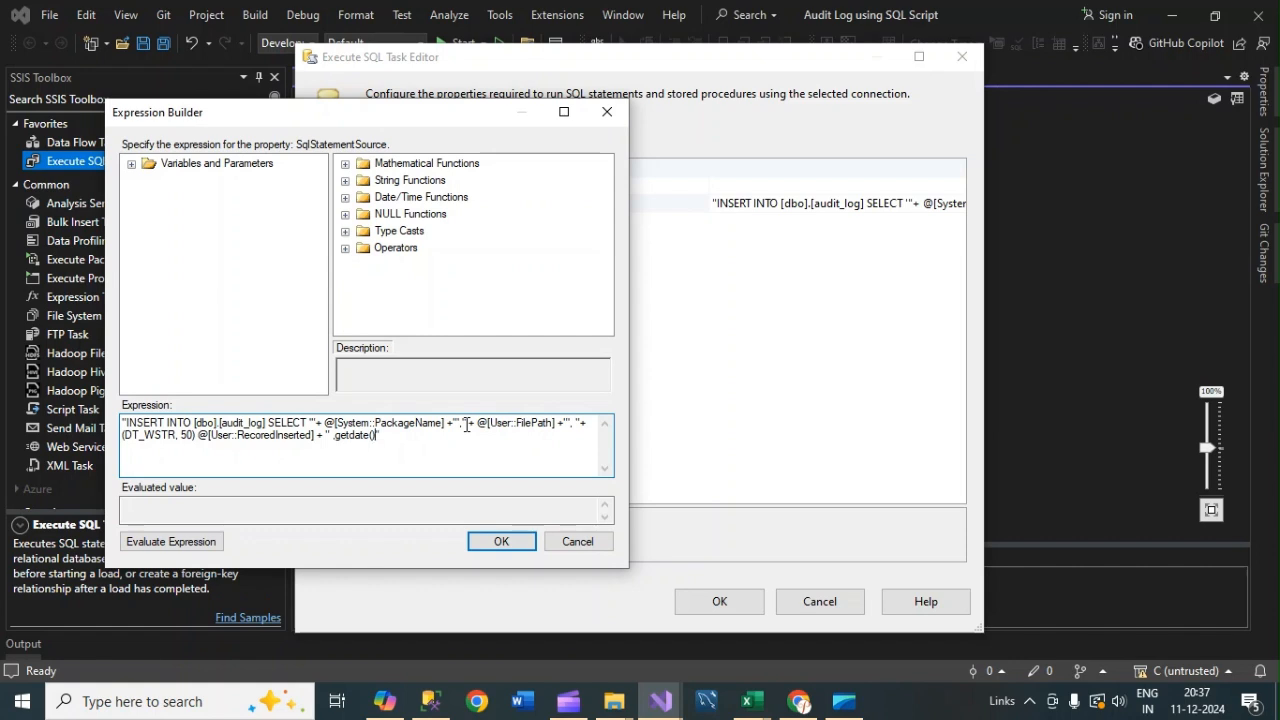
{"action": "key", "text": "Return"}
{"action": "type", "text": "GO"}
{"action": "key", "text": "Return"}
{"action": "left_click", "coordinate": [563, 111]}
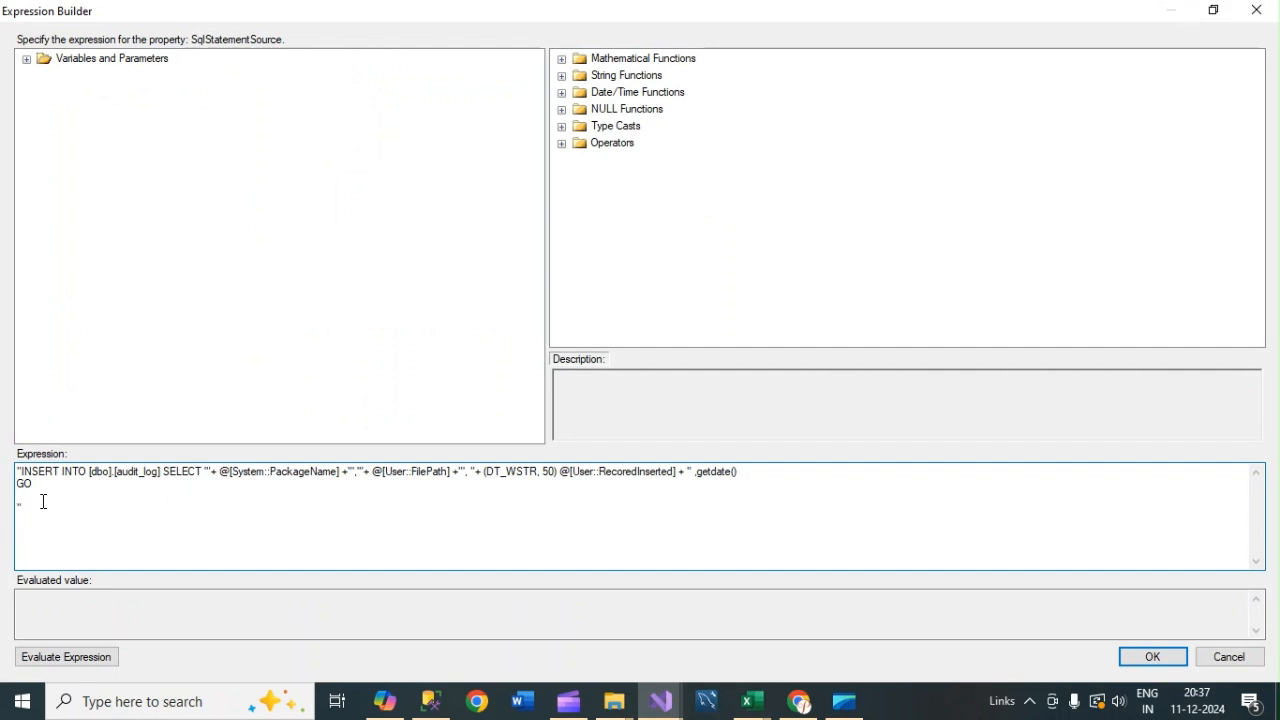
{"action": "type", "text": "INSERT INTO [dbo].[FilesLoaded SELECT 'PACKAGE','FILEPATH',GETDATE()"}
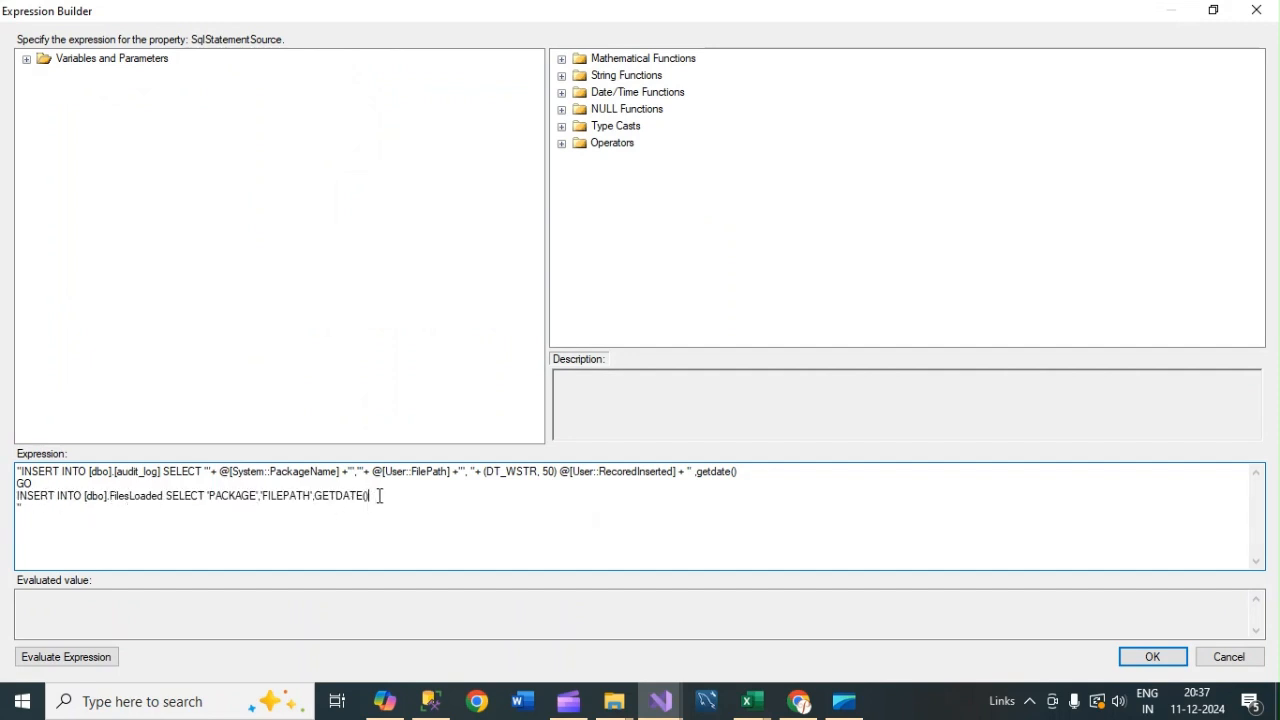
{"action": "key", "text": "Return"}
Step: Replace the PACKAGE placeholder in the FilesLoaded insert with the concatenated system variable @[System::PackageName], keeping the single quotes around it
{"action": "left_click_drag", "start_coordinate": [209, 497], "coordinate": [256, 494]}
{"action": "key", "text": "BackSpace"}
{"action": "type", "text": "++"}
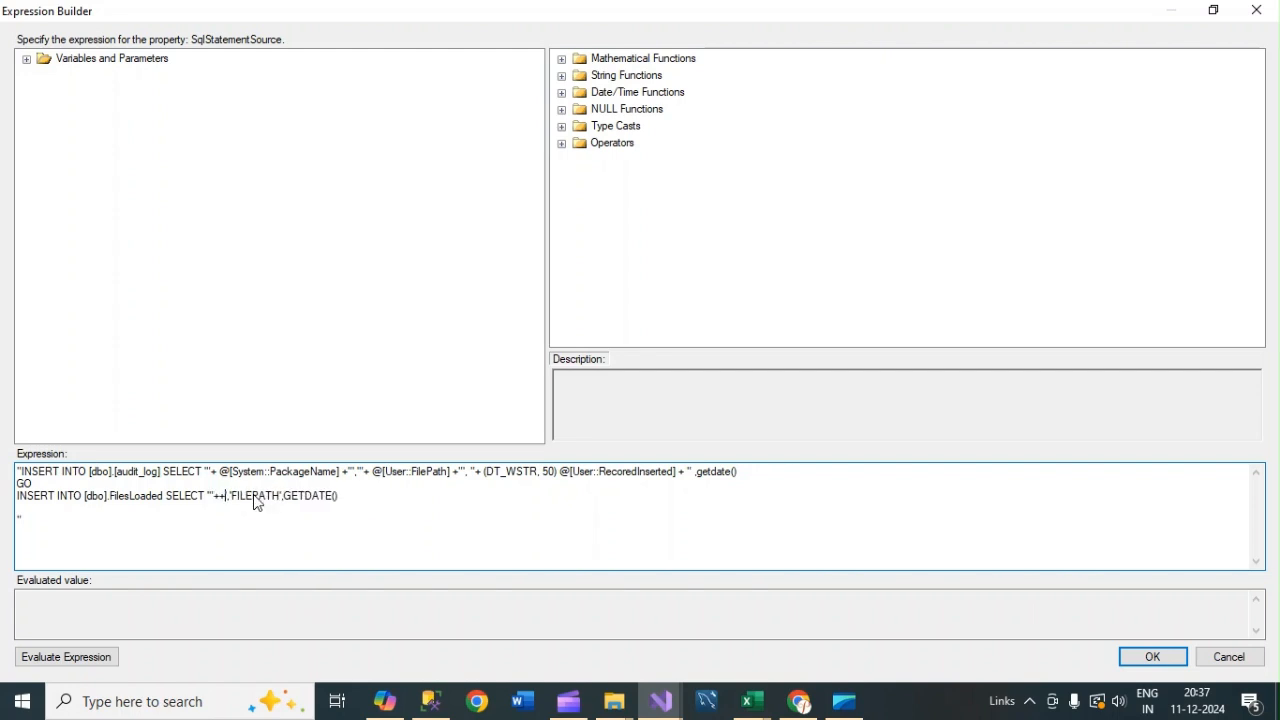
{"action": "type", "text": "'"}
{"action": "left_click", "coordinate": [27, 60]}
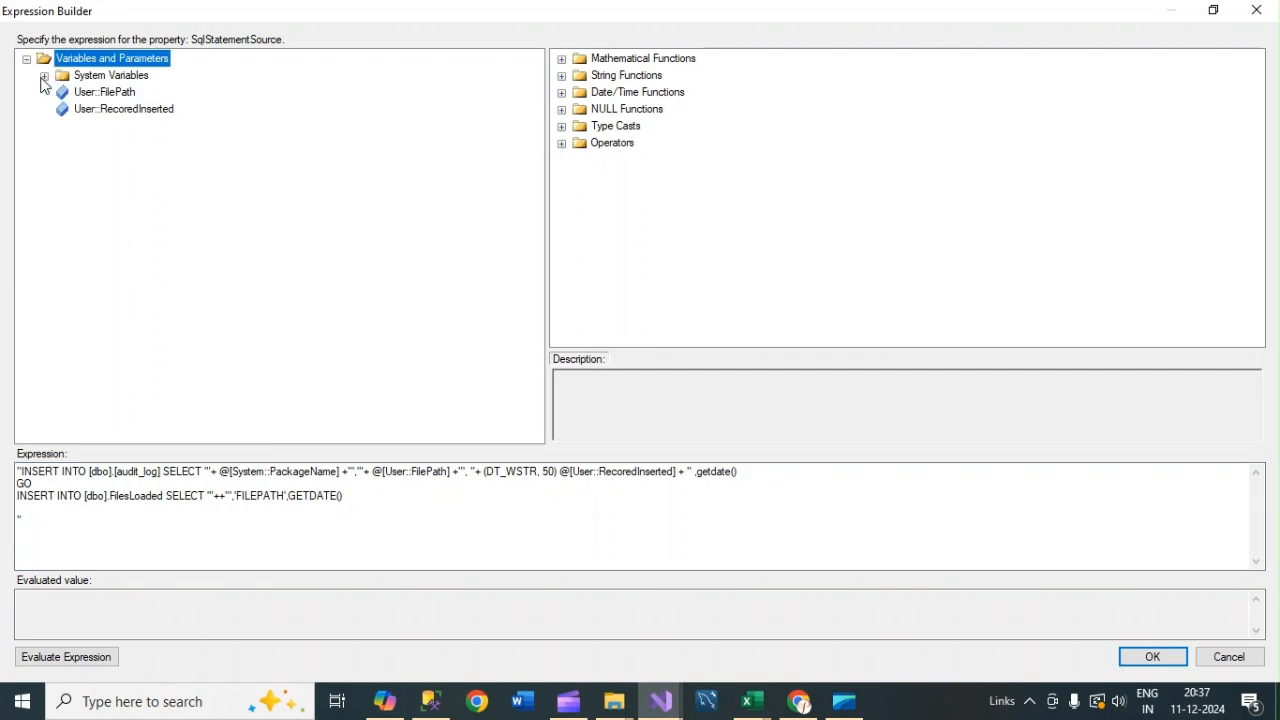
{"action": "left_click", "coordinate": [45, 78]}
{"action": "scroll", "coordinate": [210, 272], "scroll_direction": "down", "scroll_amount": 4}
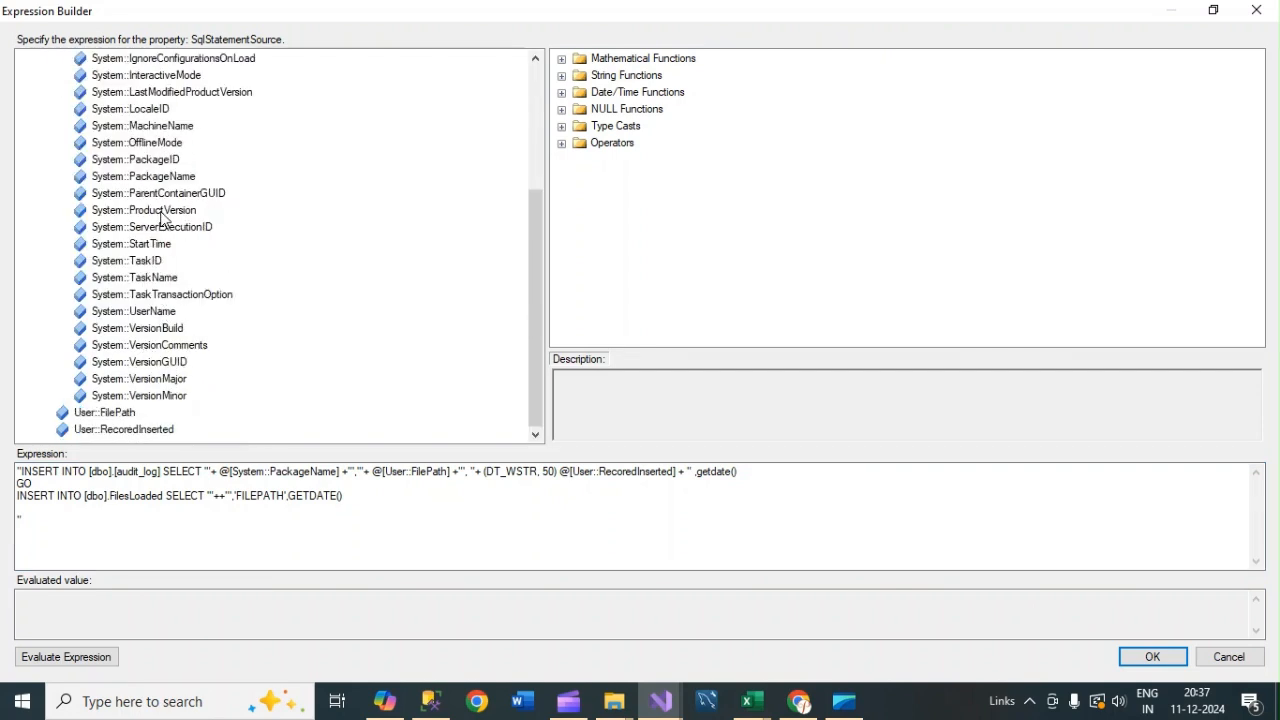
{"action": "left_click", "coordinate": [161, 180]}
{"action": "left_click_drag", "start_coordinate": [161, 180], "coordinate": [222, 497]}
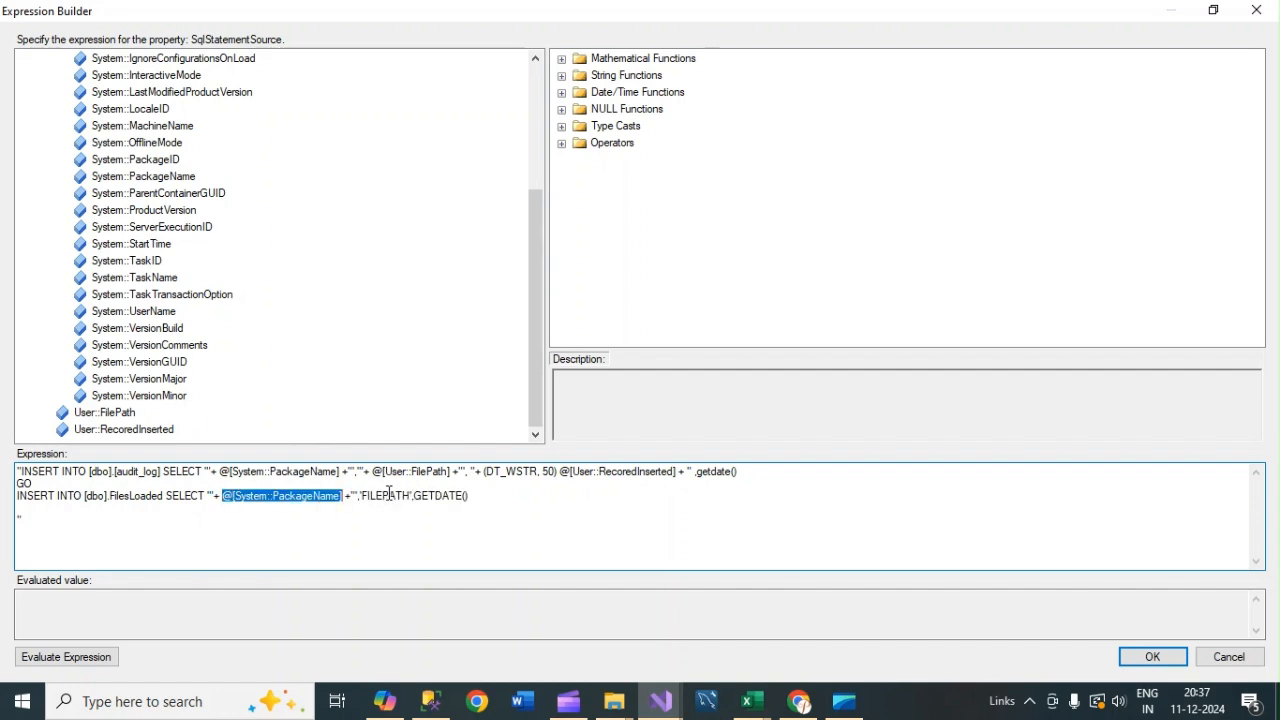
Step: Replace the FILEPATH placeholder in the FilesLoaded insert with the concatenated variable @[User::FilePath], keeping the single quotes around it
{"action": "left_click_drag", "start_coordinate": [362, 496], "coordinate": [410, 496]}
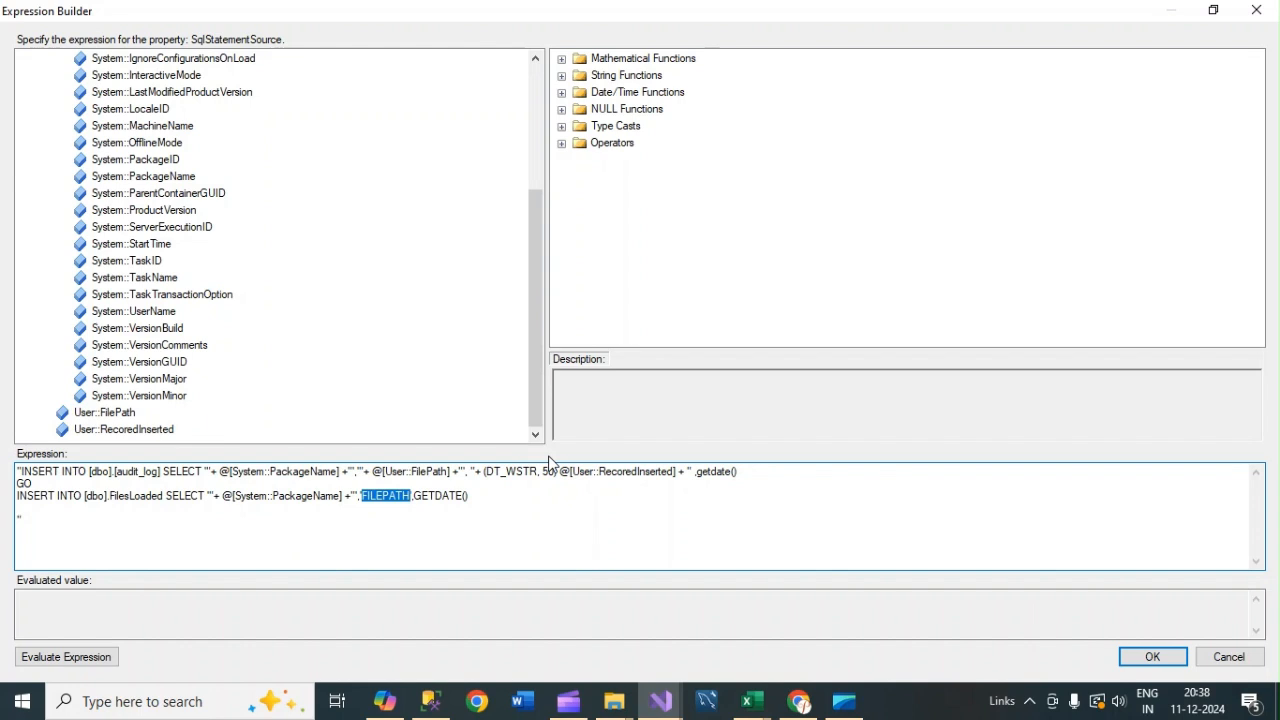
{"action": "type", "text": "\""}
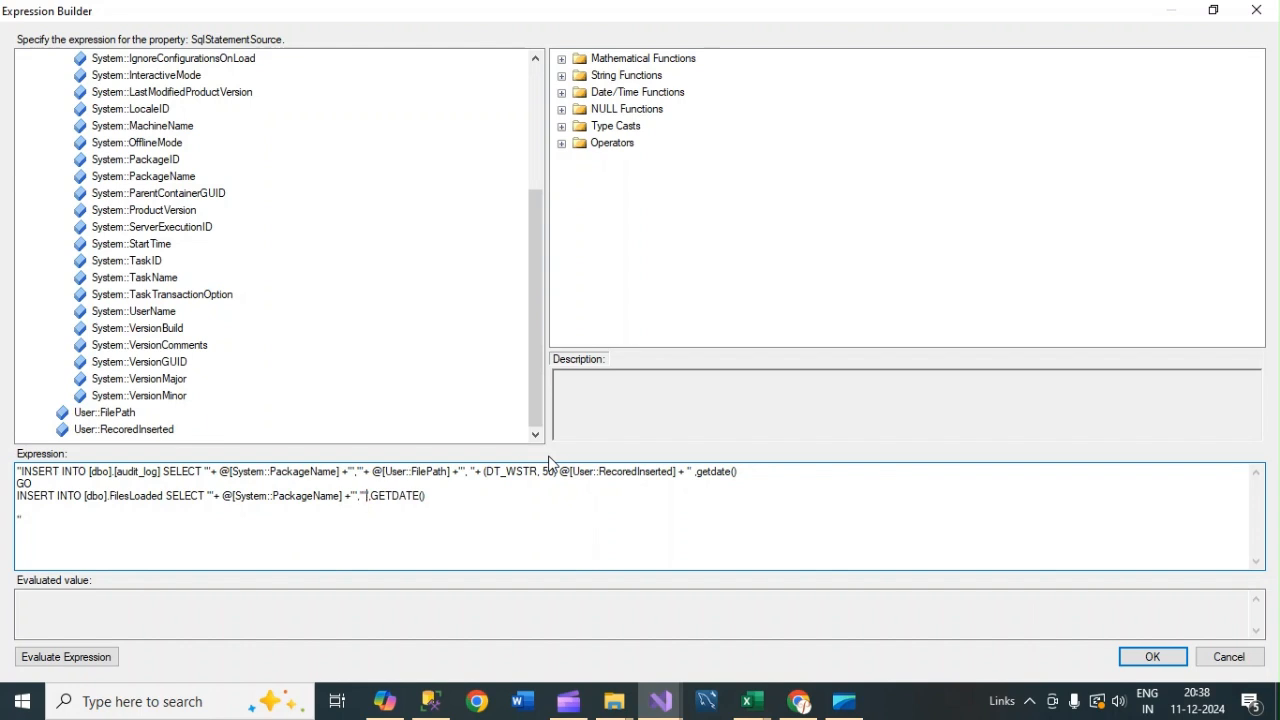
{"action": "type", "text": "++\""}
{"action": "left_click_drag", "start_coordinate": [533, 210], "coordinate": [533, 72]}
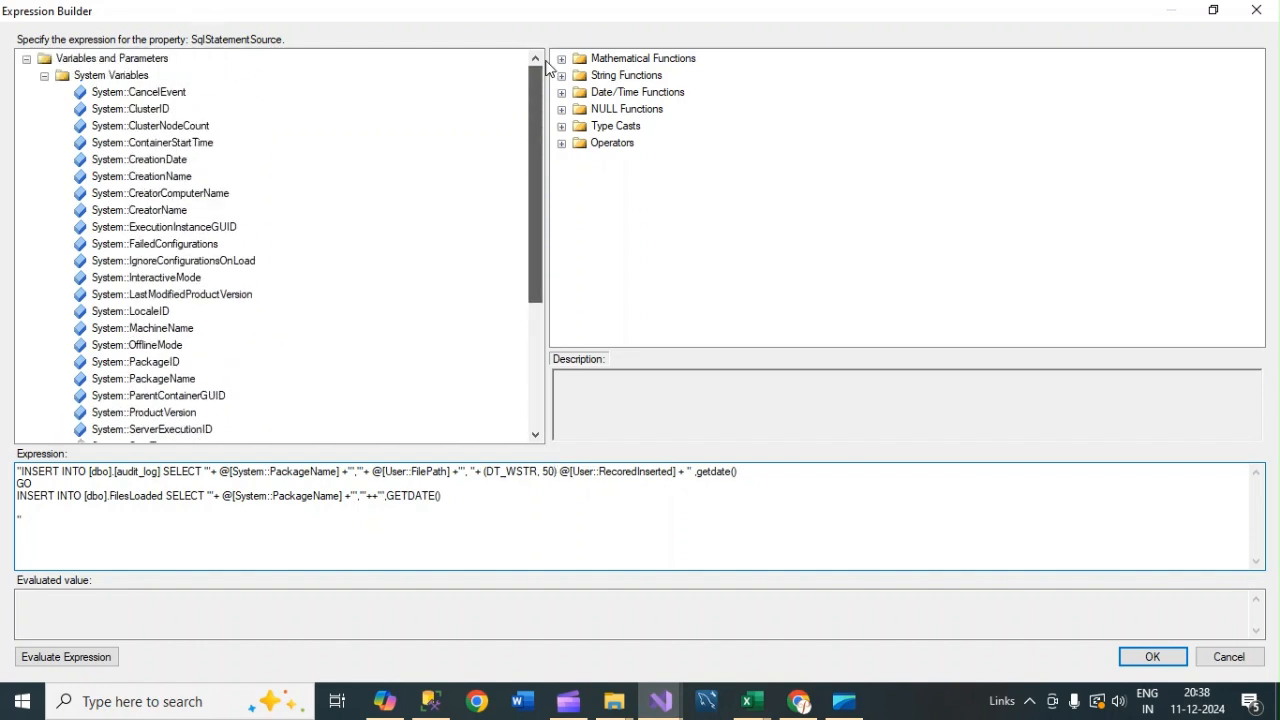
{"action": "left_click", "coordinate": [48, 75]}
{"action": "left_click", "coordinate": [104, 93]}
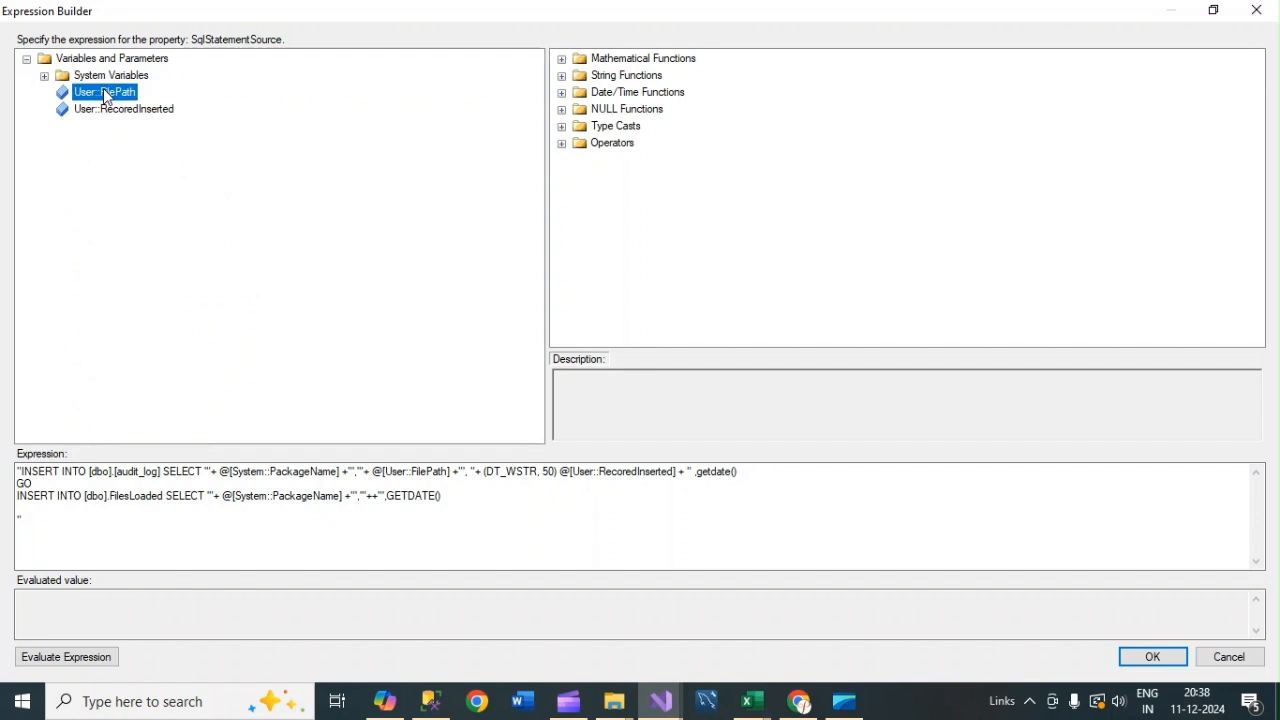
{"action": "left_click_drag", "start_coordinate": [107, 97], "coordinate": [372, 495]}
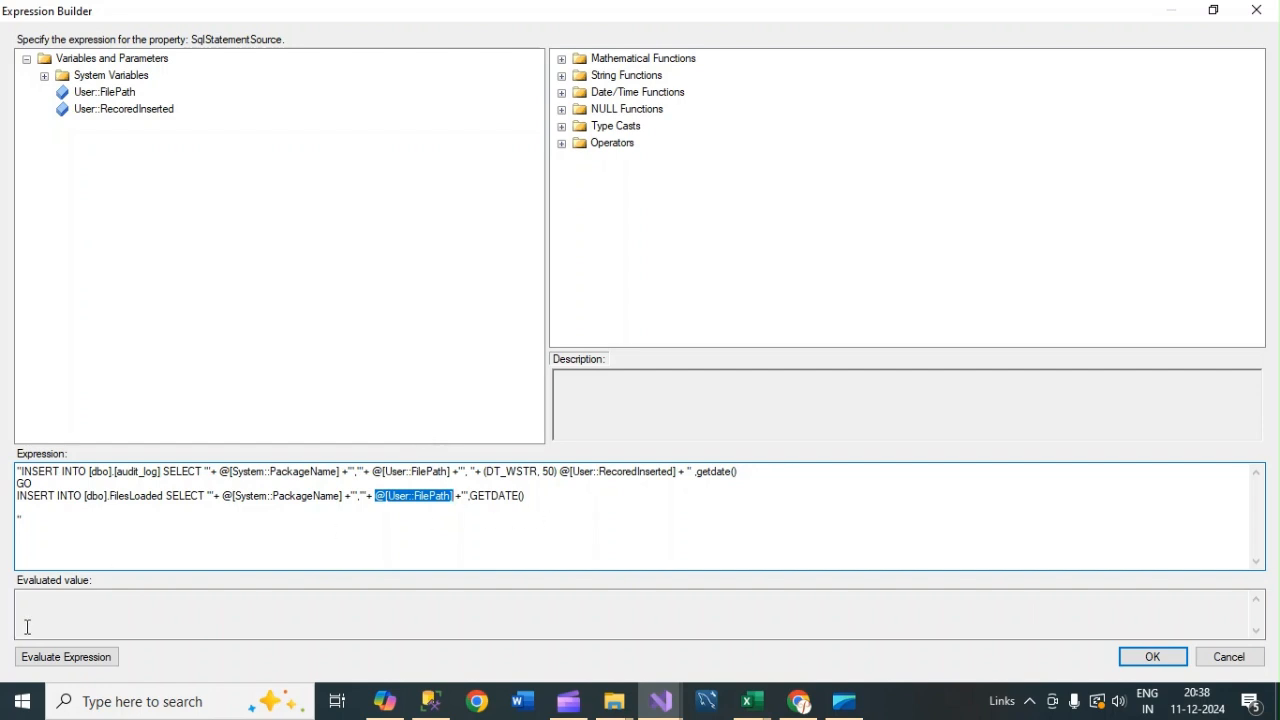
Step: Evaluate the combined audit_log and FilesLoaded expression, then accept it and save the Auditing File task's settings
{"action": "left_click", "coordinate": [60, 659]}
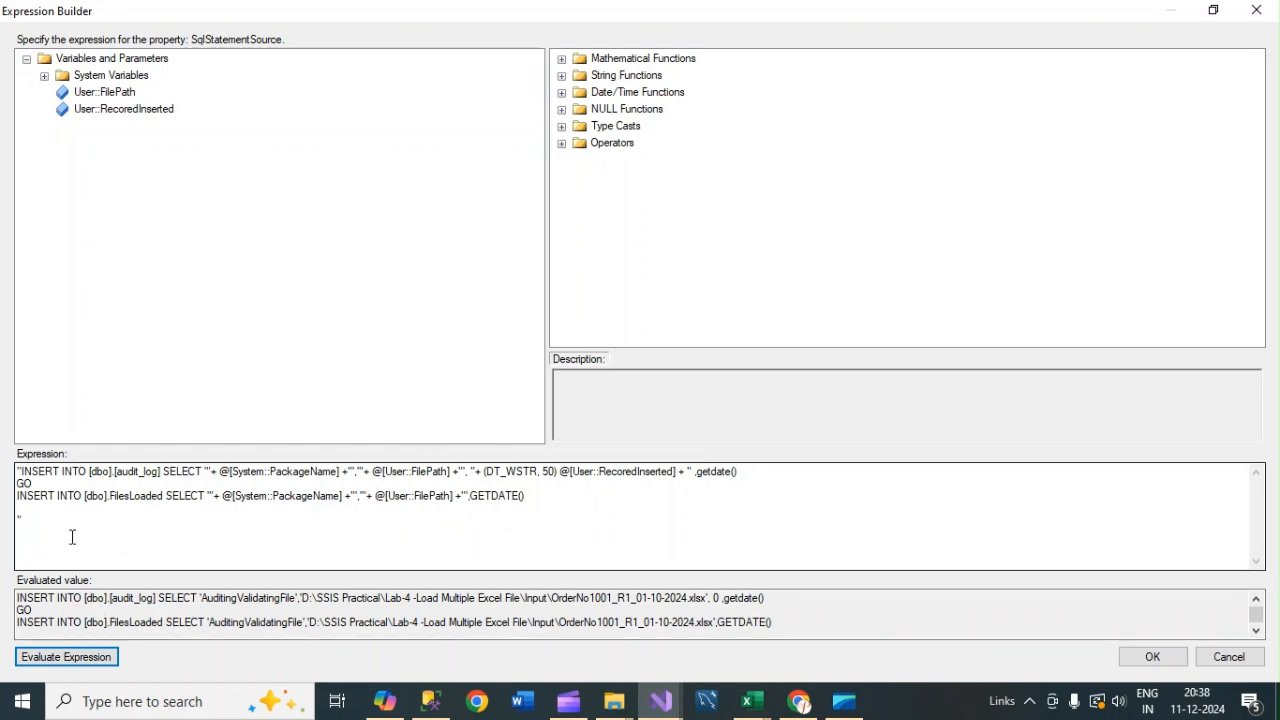
{"action": "left_click", "coordinate": [1153, 657]}
{"action": "left_click", "coordinate": [720, 601]}
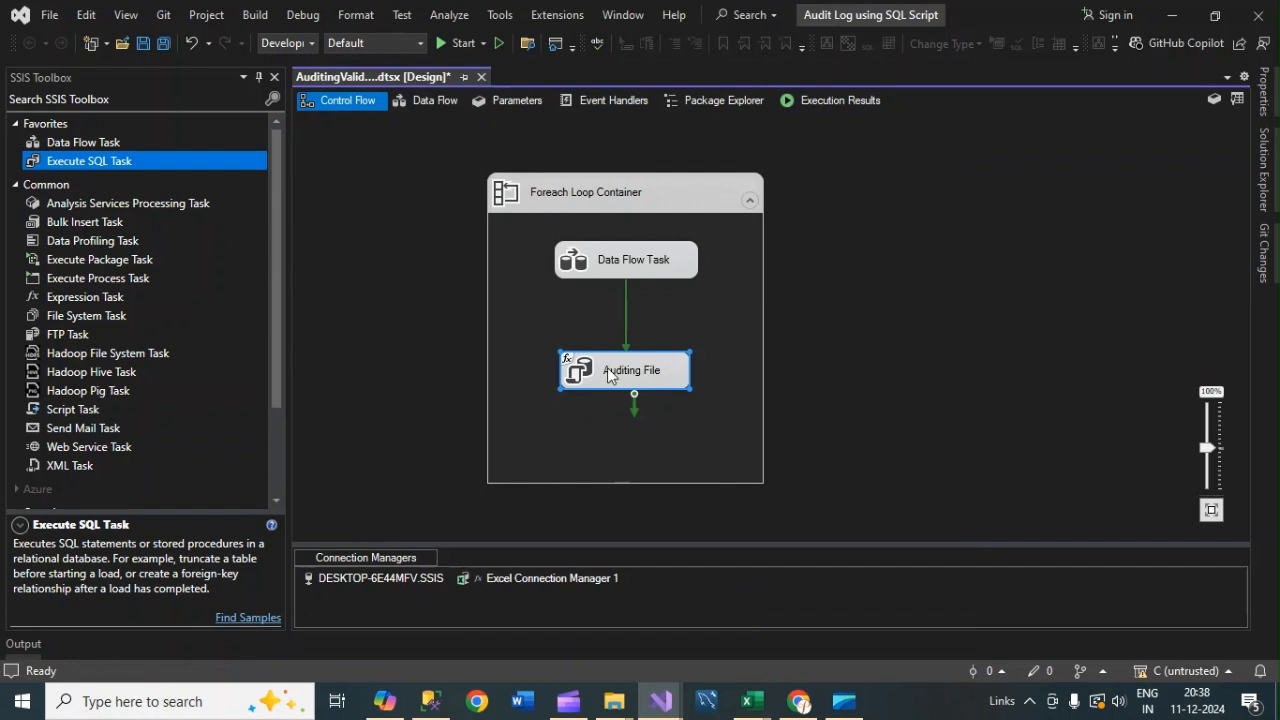
Step: Move the Auditing File and Data Flow tasks lower in the Foreach Loop Container, and connect a new Execute SQL Task ahead of the Data Flow Task
{"action": "left_click_drag", "start_coordinate": [614, 370], "coordinate": [618, 446]}
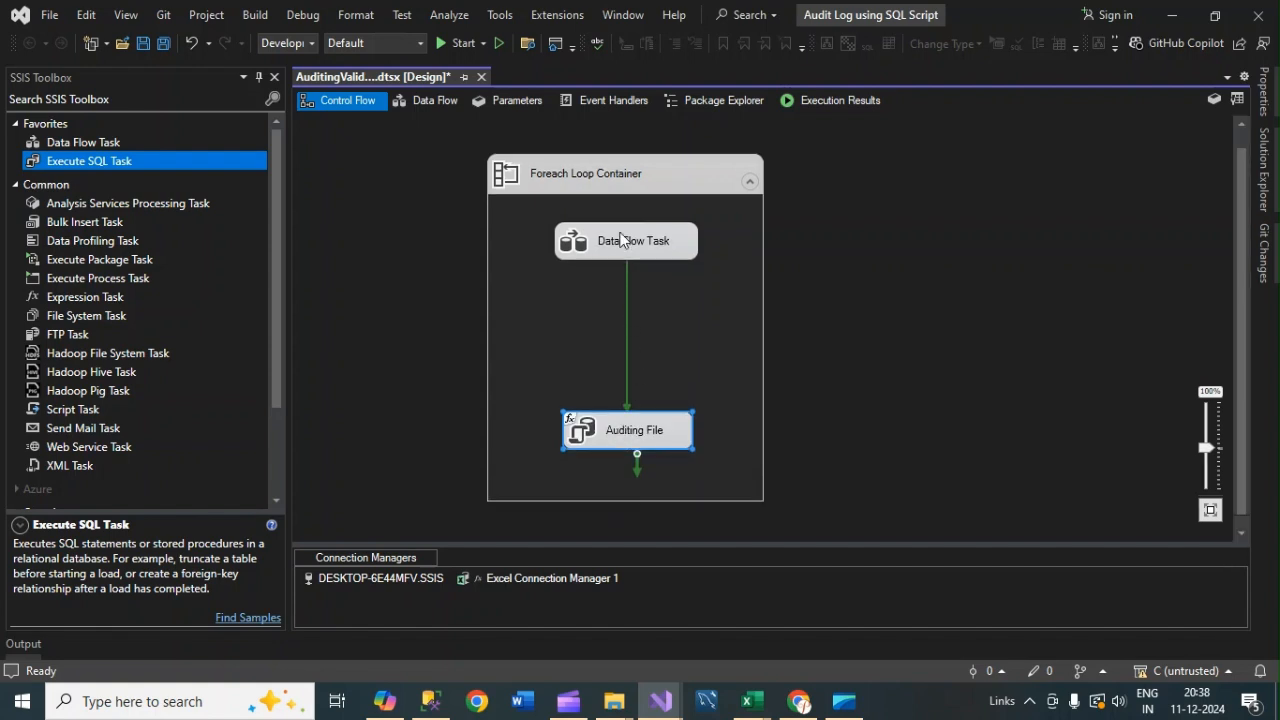
{"action": "left_click_drag", "start_coordinate": [622, 242], "coordinate": [616, 338]}
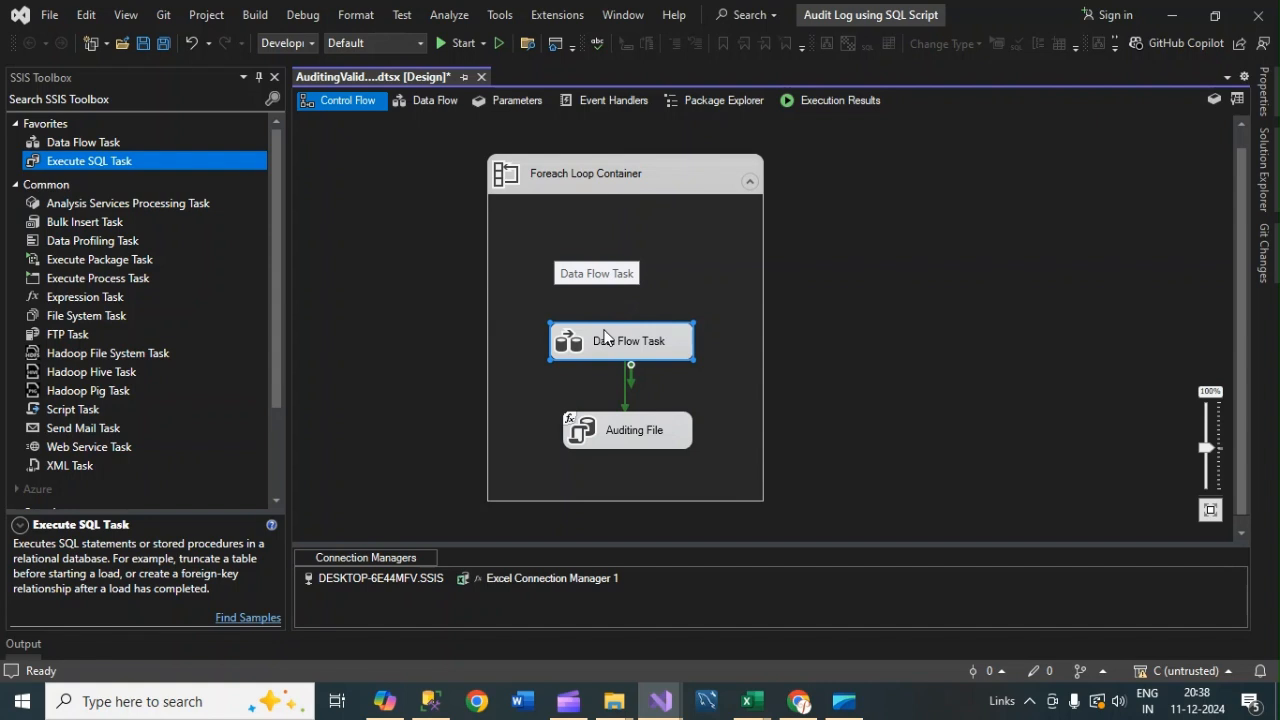
{"action": "left_click", "coordinate": [58, 167]}
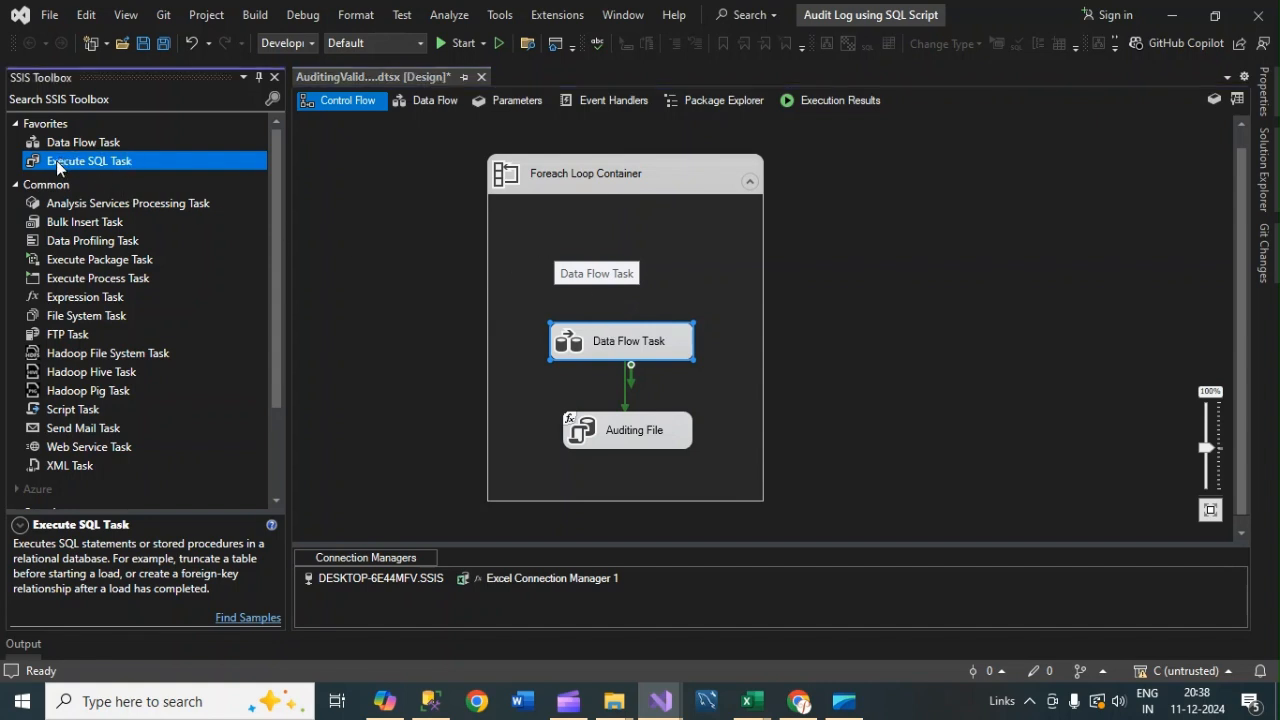
{"action": "left_click_drag", "start_coordinate": [58, 167], "coordinate": [586, 243]}
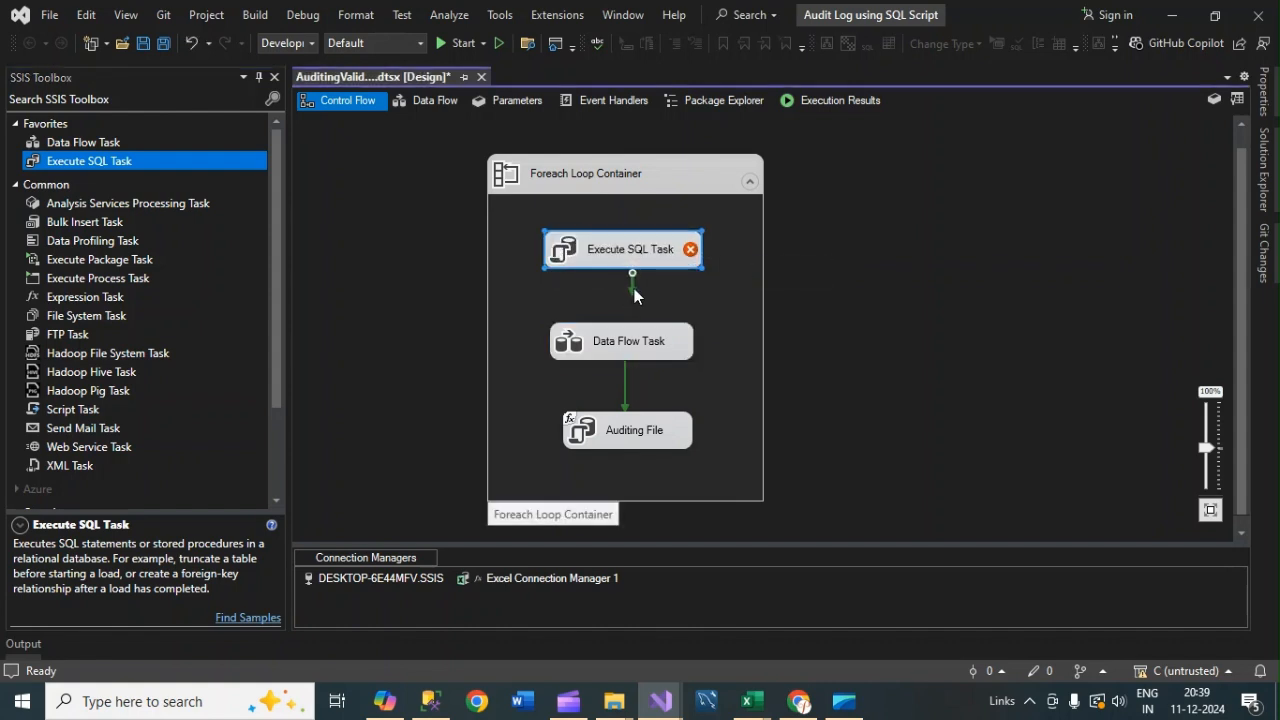
{"action": "left_click_drag", "start_coordinate": [633, 293], "coordinate": [617, 336]}
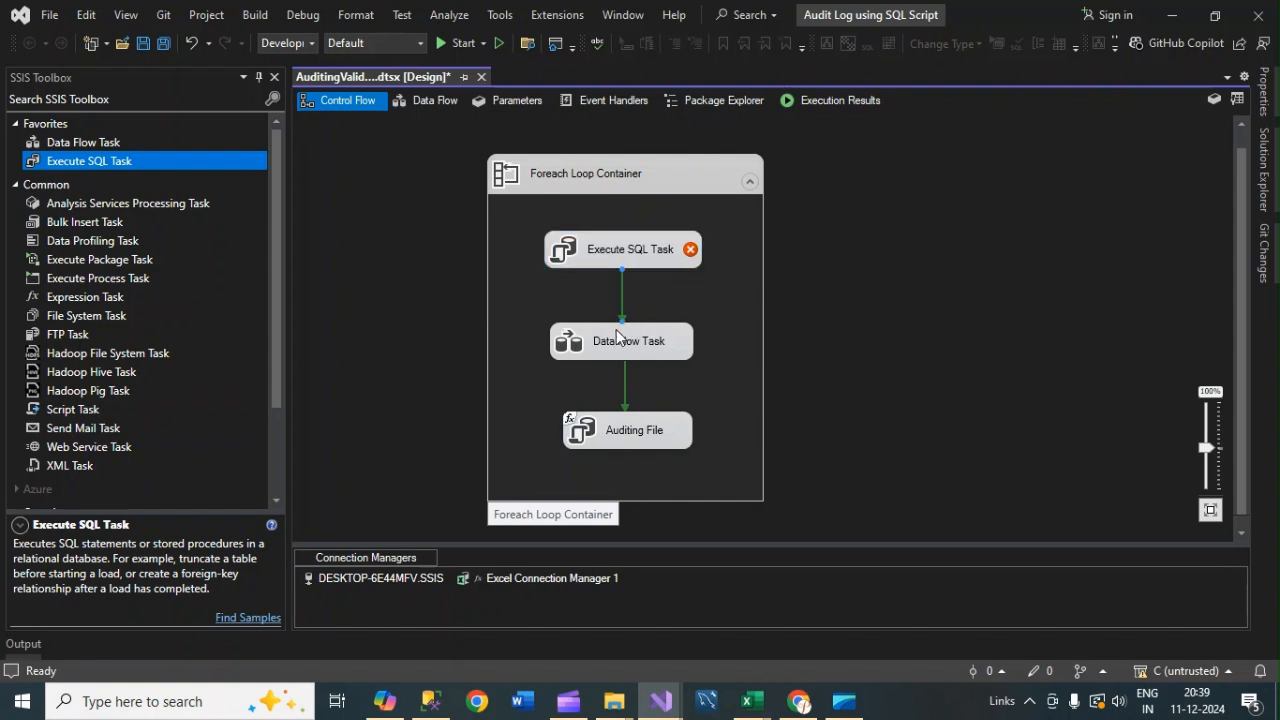
Step: Switch to SQL Server Management Studio and write SELECT COUNT(*) FROM [dbo].FilesLoaded below the INSERT statement in the FilesLoaded script
{"action": "left_click", "coordinate": [430, 701]}
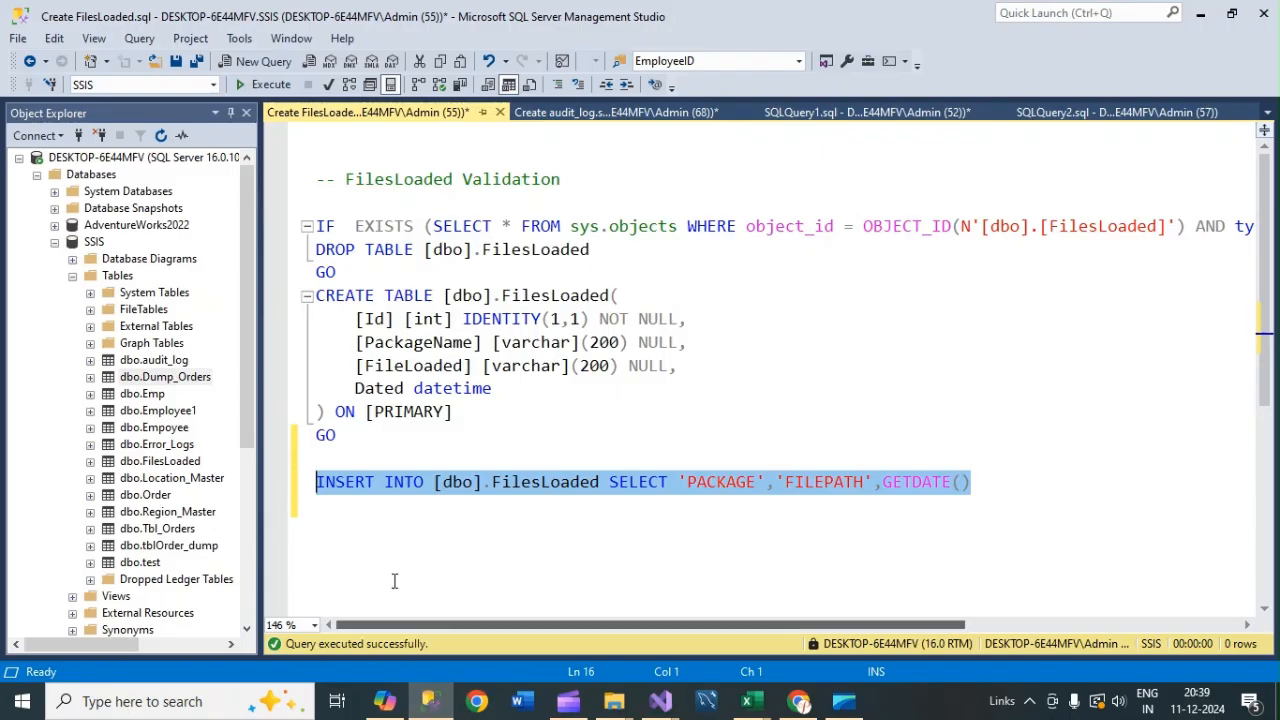
{"action": "left_click", "coordinate": [391, 505]}
{"action": "left_click", "coordinate": [979, 482]}
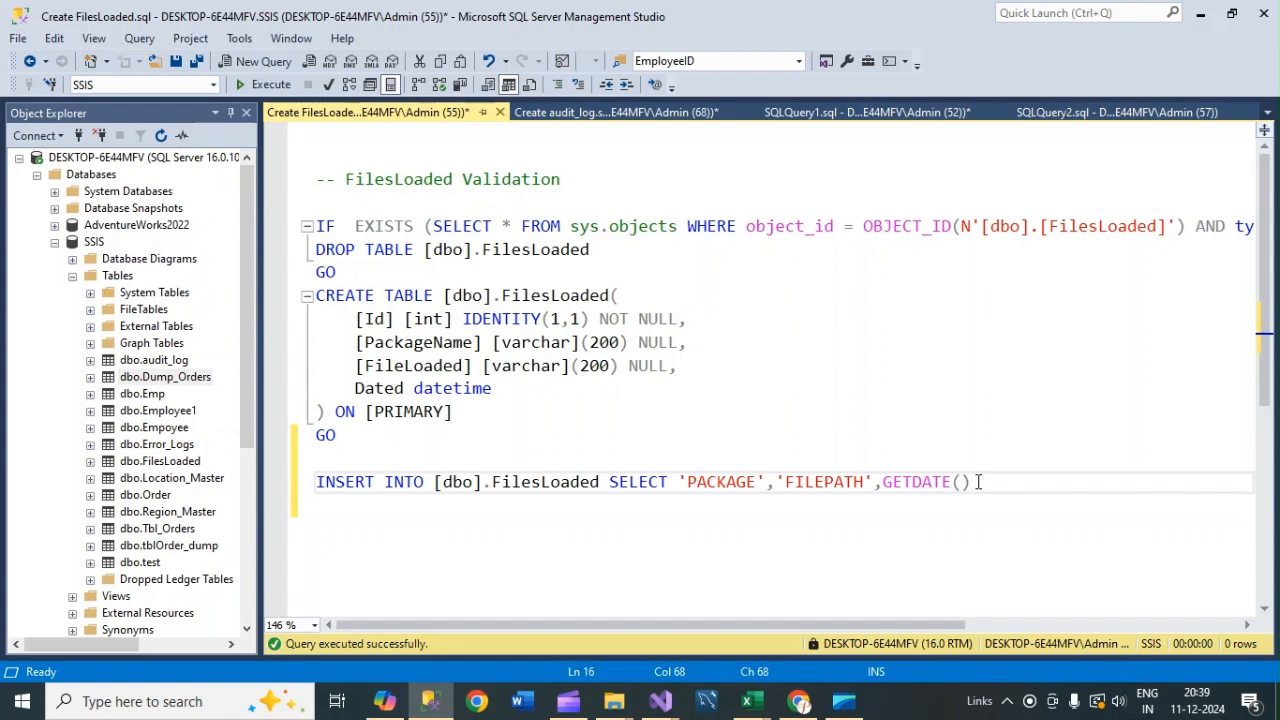
{"action": "key", "text": "Return"}
{"action": "key", "text": "Return"}
{"action": "type", "text": "SE"}
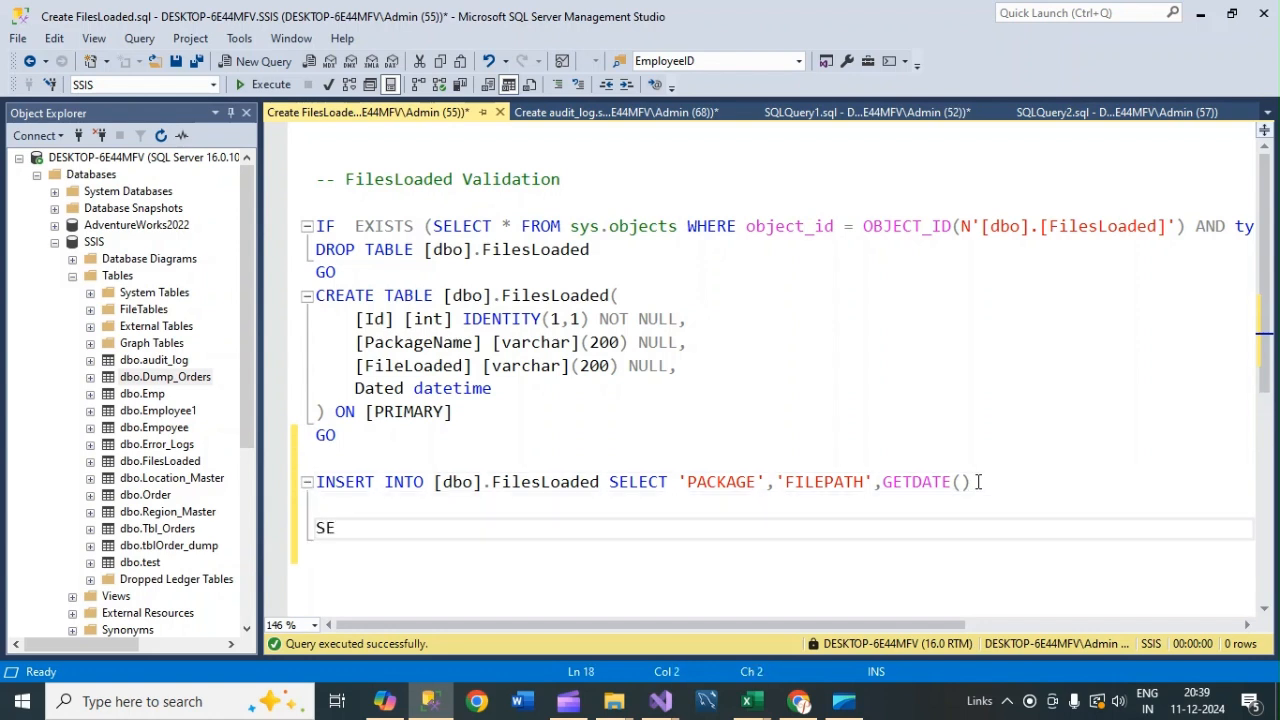
{"action": "type", "text": "LECT C"}
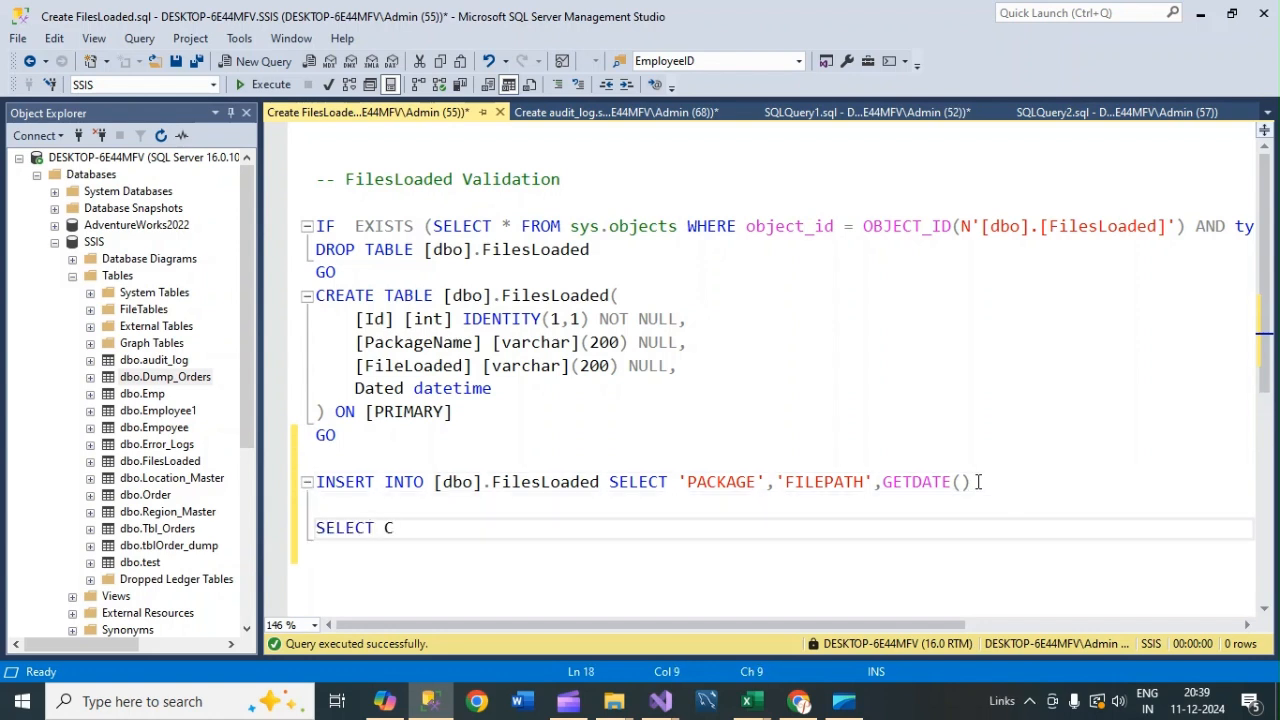
{"action": "type", "text": "OUNT("}
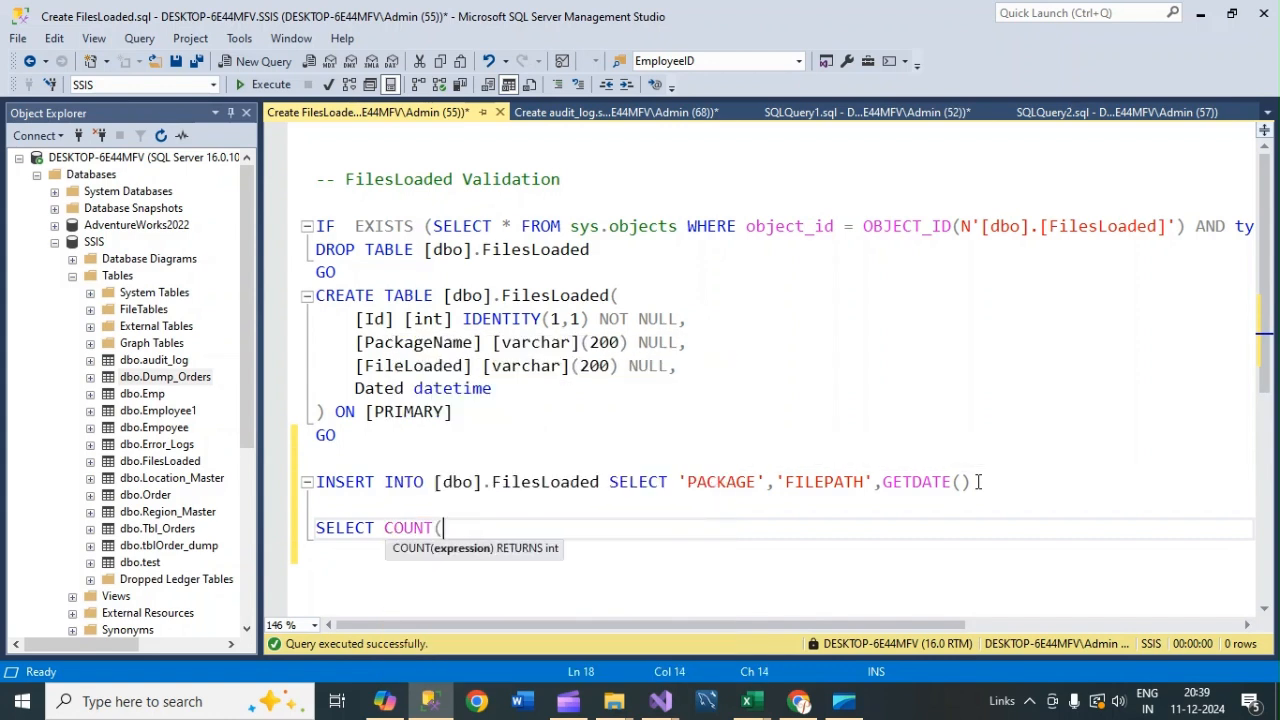
{"action": "type", "text": "8"}
{"action": "key", "text": "BackSpace"}
{"action": "type", "text": "*"}
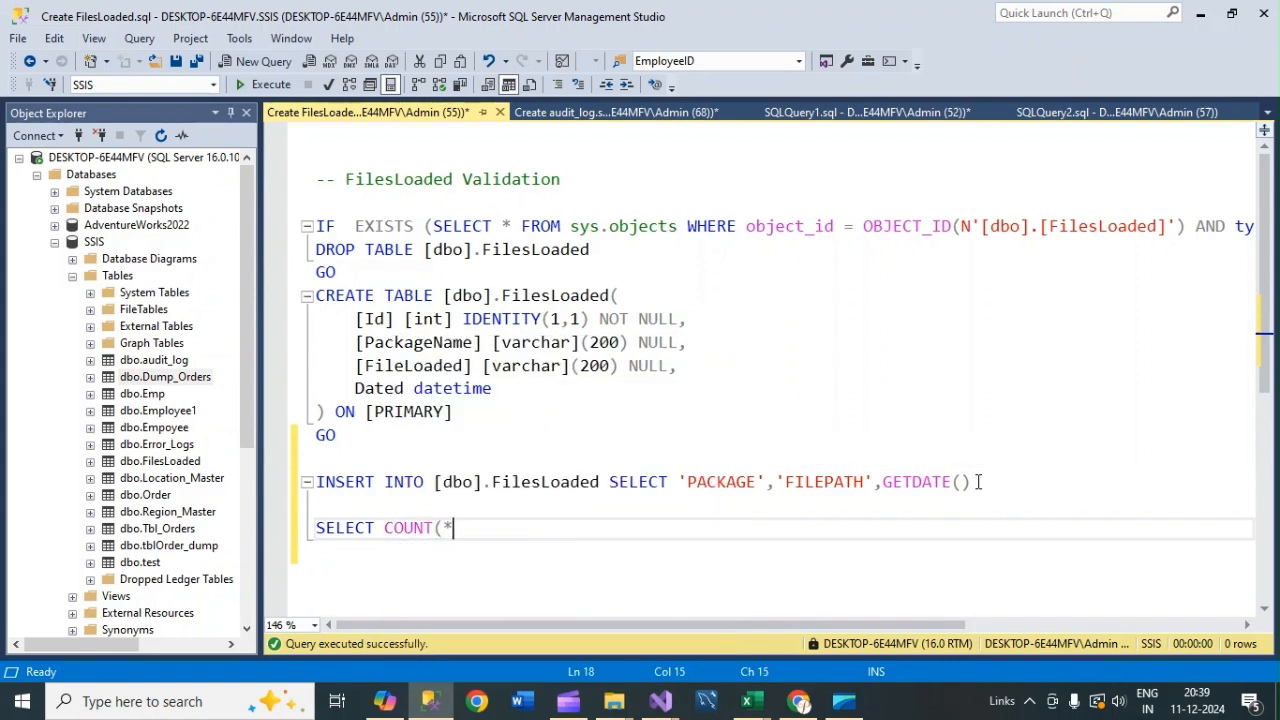
{"action": "type", "text": ") FROM"}
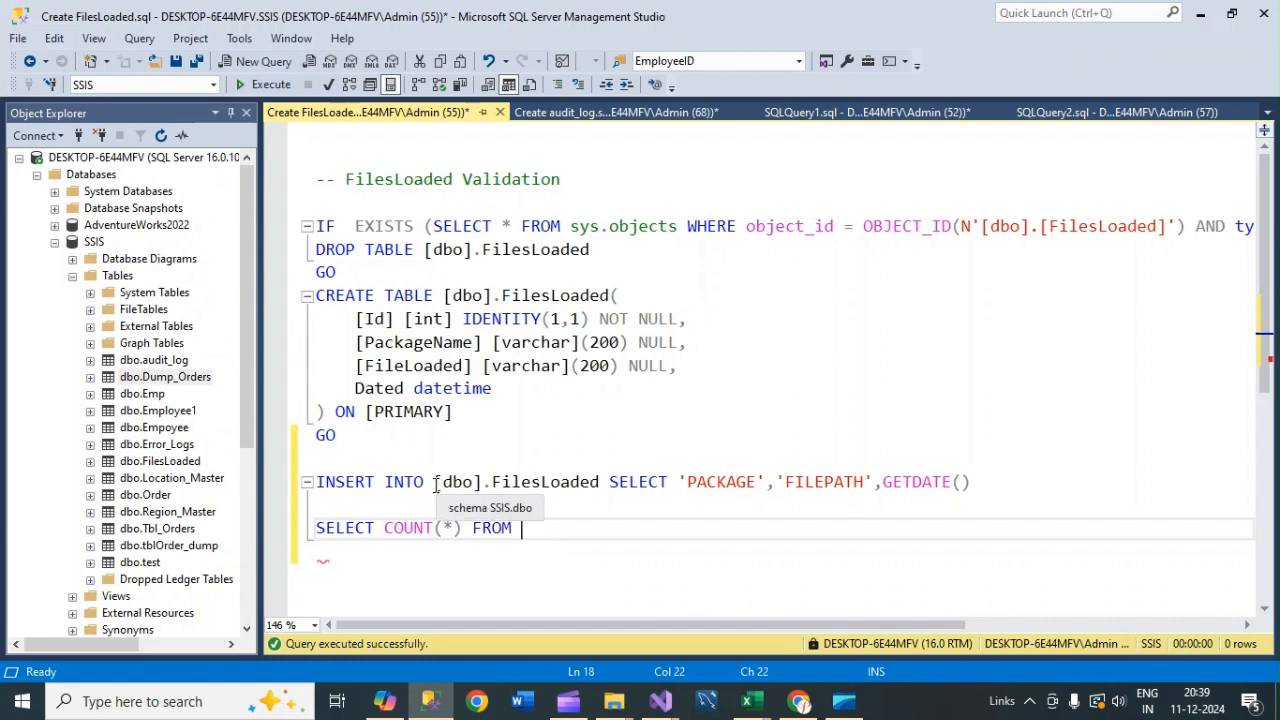
{"action": "left_click_drag", "start_coordinate": [436, 482], "coordinate": [606, 482]}
{"action": "key", "text": "ctrl+c"}
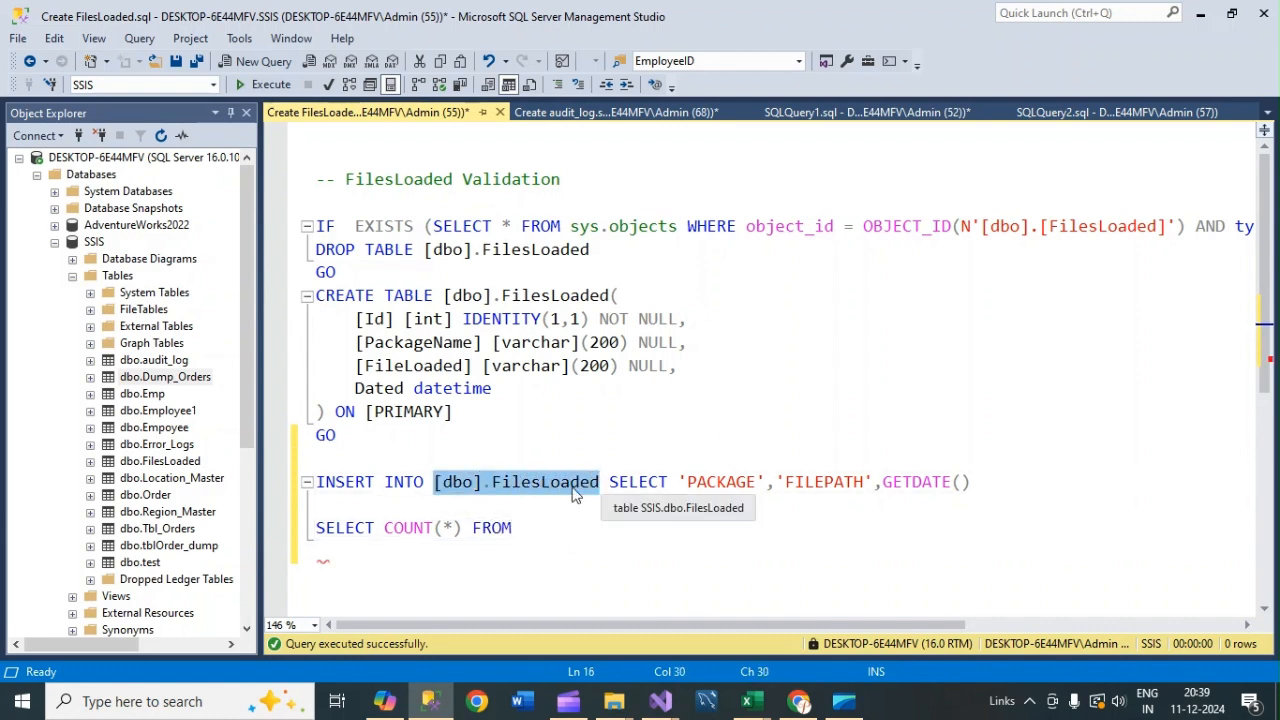
{"action": "left_click", "coordinate": [538, 530]}
{"action": "key", "text": "ctrl+v"}
Step: Add the filter WHERE PackageName='' AND FileLoaded='' to the FilesLoaded count query
{"action": "type", "text": "WHERE"}
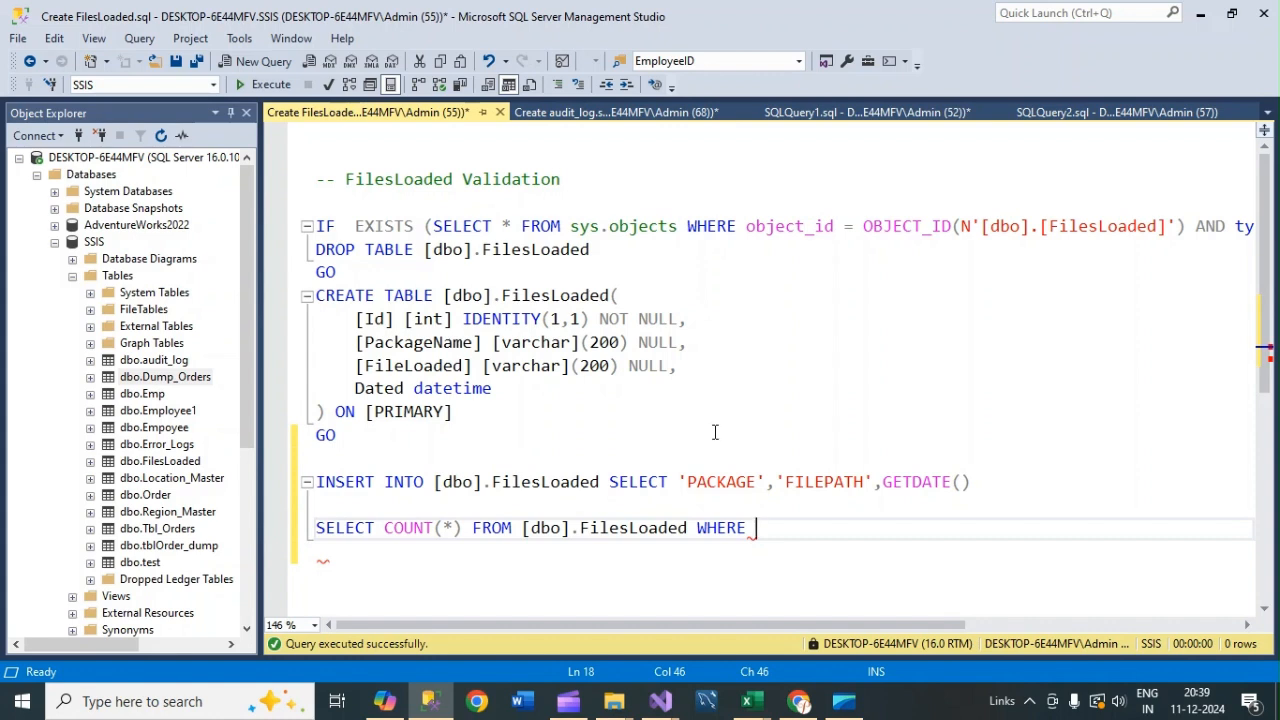
{"action": "type", "text": " PACK"}
{"action": "key", "text": "Tab"}
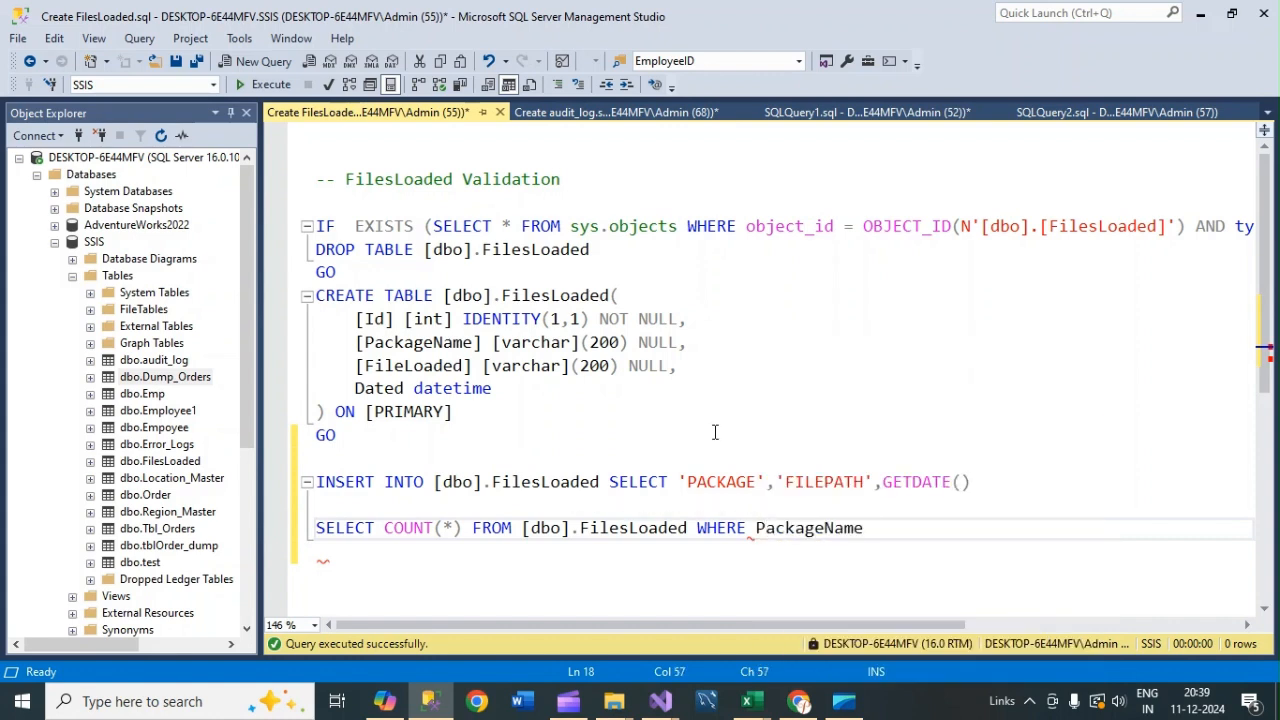
{"action": "type", "text": "=''"}
{"action": "key", "text": "Return"}
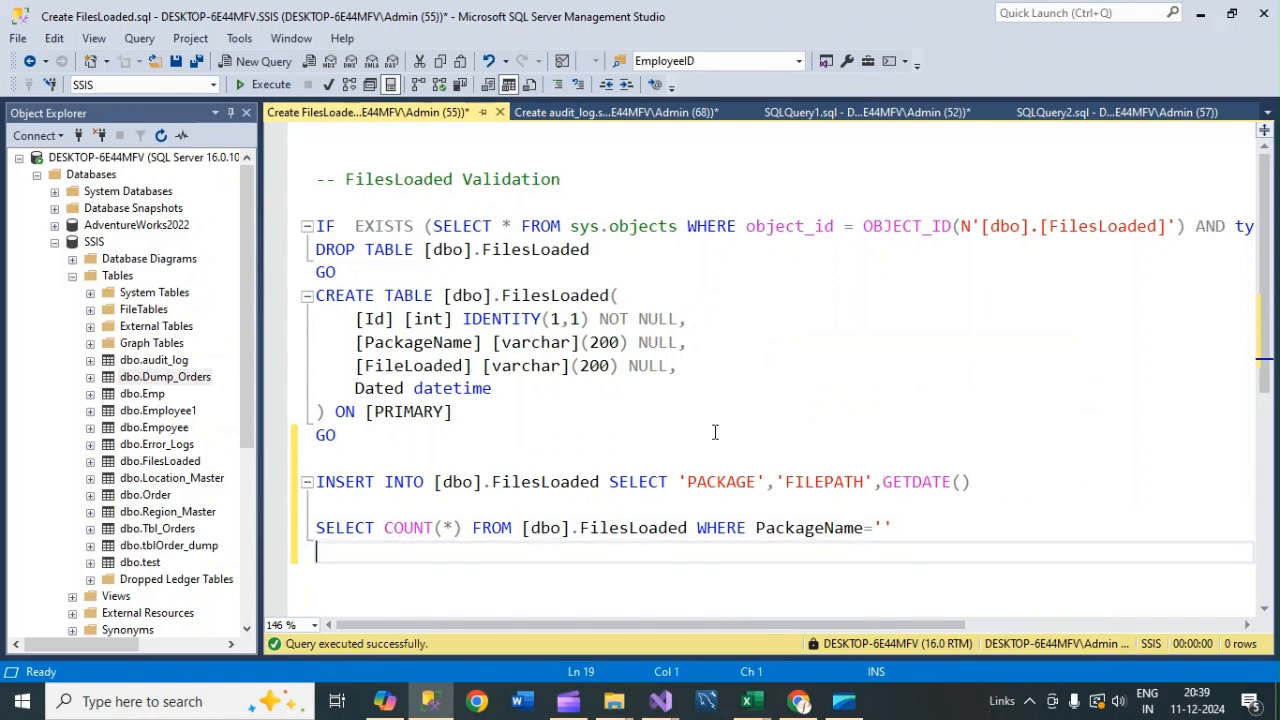
{"action": "key", "text": "BackSpace"}
{"action": "type", "text": "AND "}
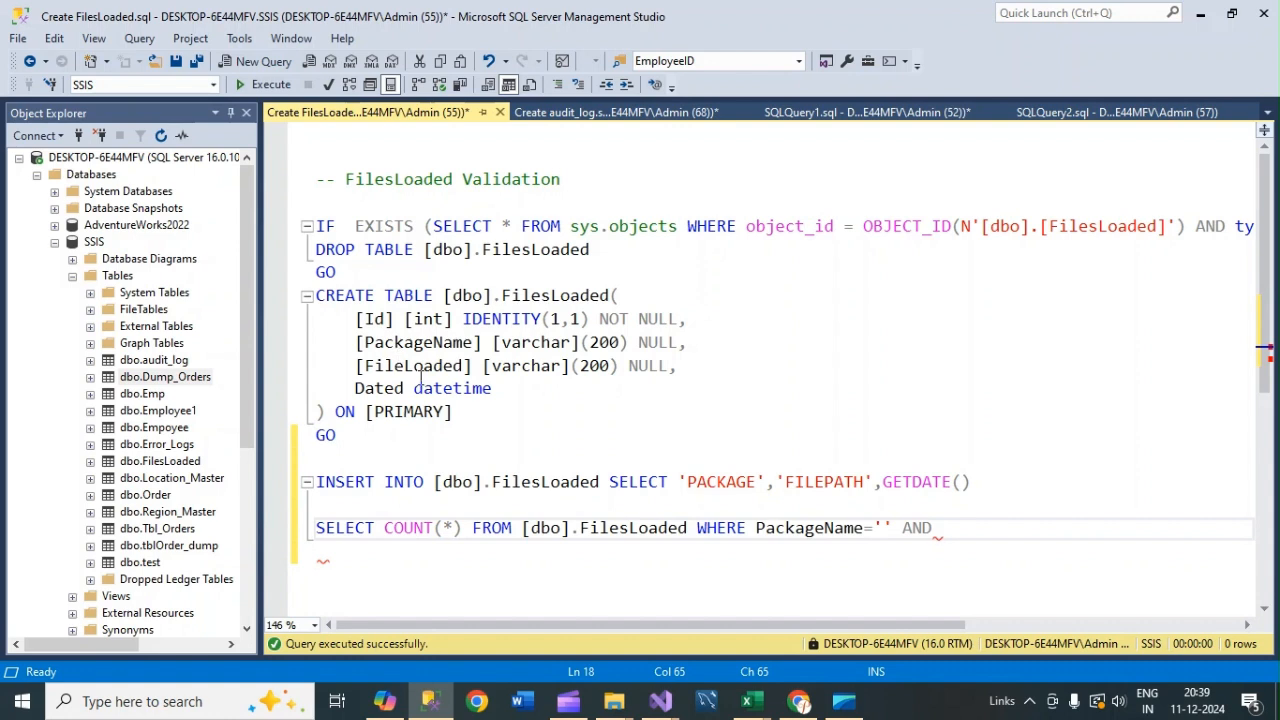
{"action": "type", "text": "FILE"}
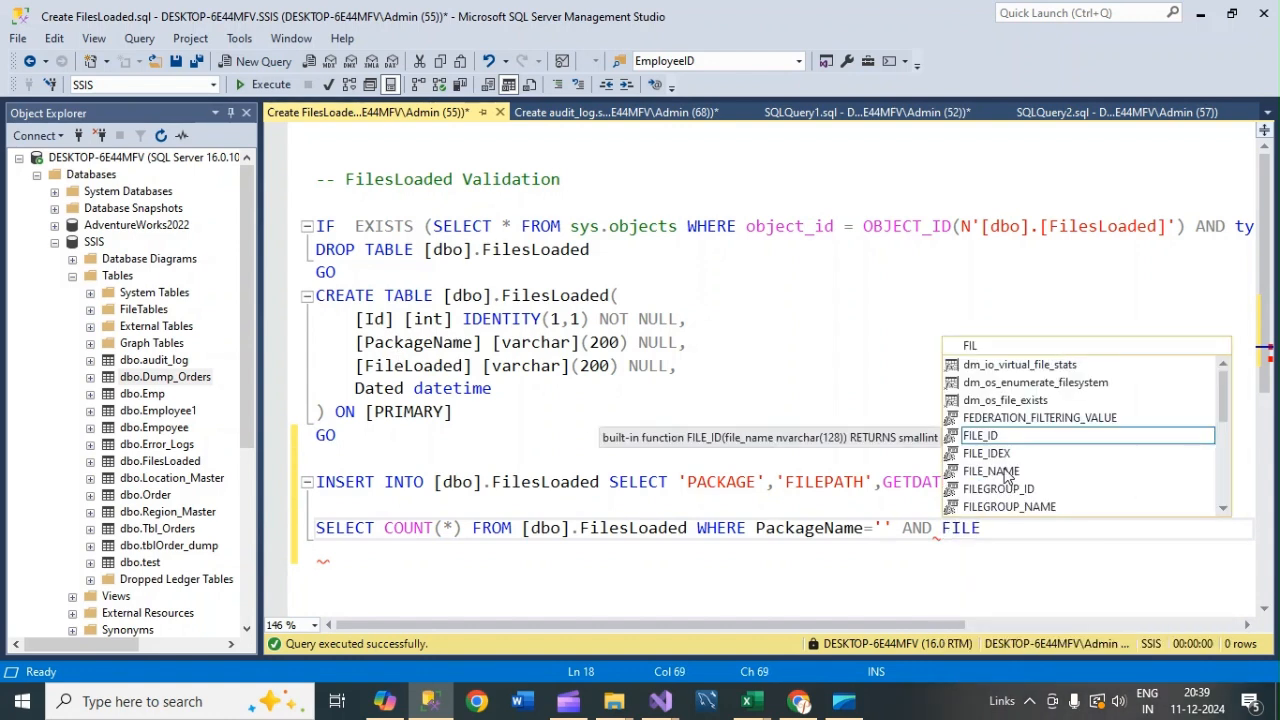
{"action": "type", "text": "LO"}
{"action": "key", "text": "Tab"}
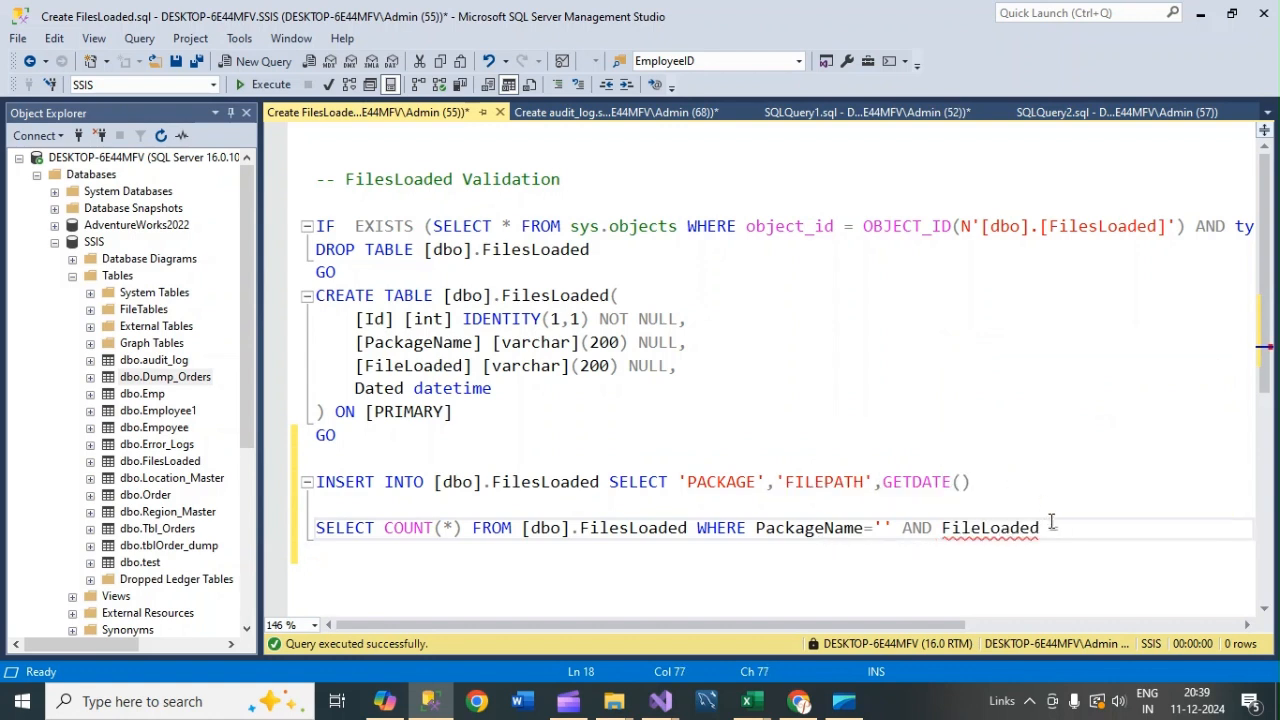
{"action": "key", "text": "BackSpace"}
{"action": "type", "text": "=''"}
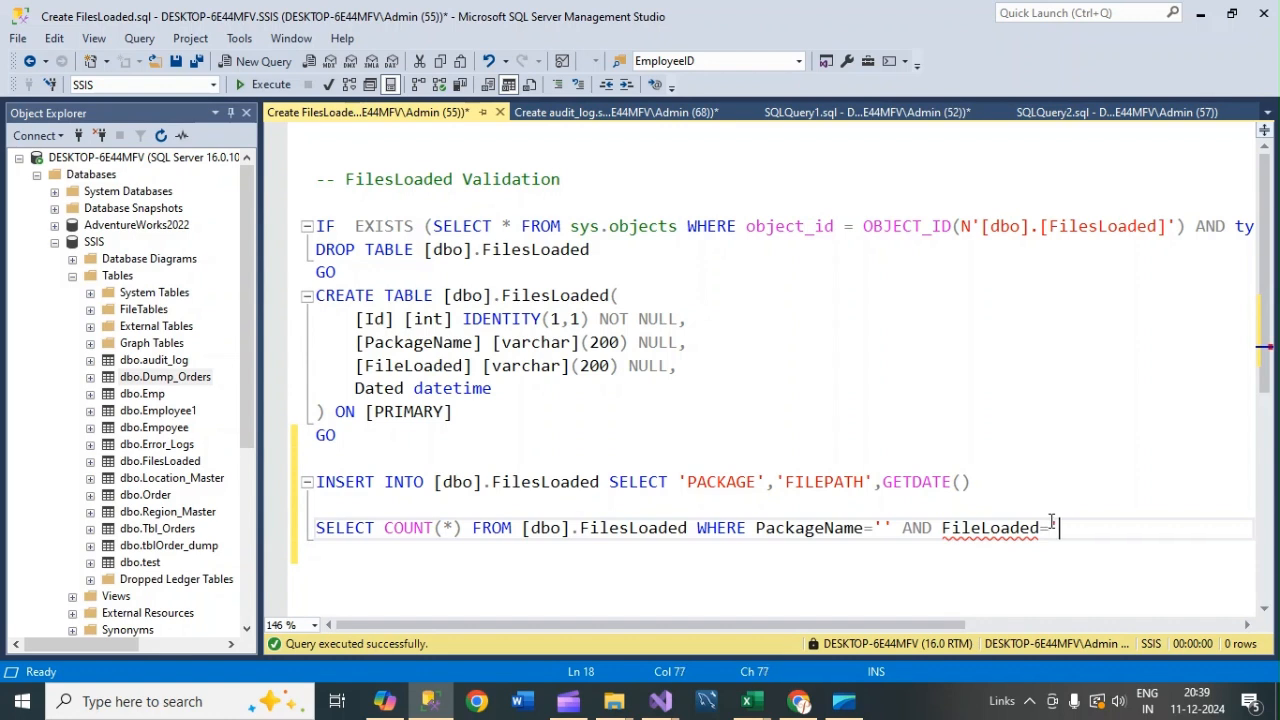
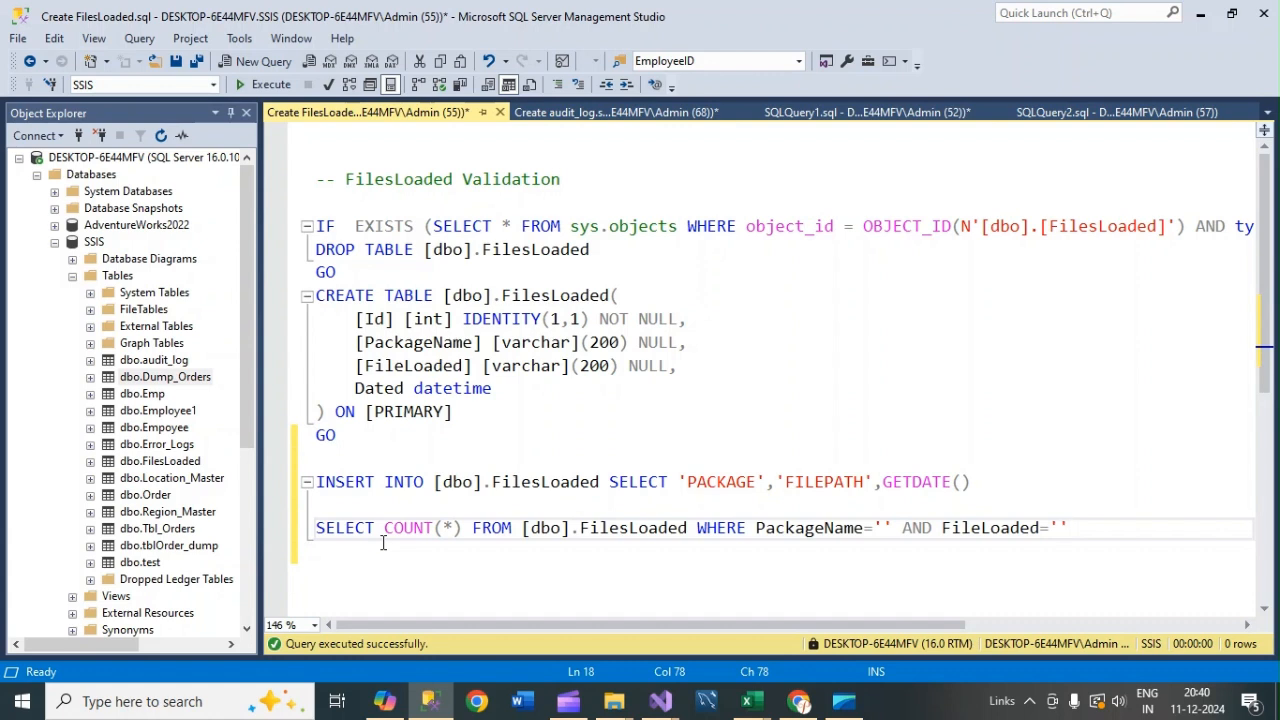
Step: Copy the complete FilesLoaded count query and switch back to the Audit Log using SQL Script project in Visual Studio
{"action": "left_click_drag", "start_coordinate": [1068, 528], "coordinate": [287, 523]}
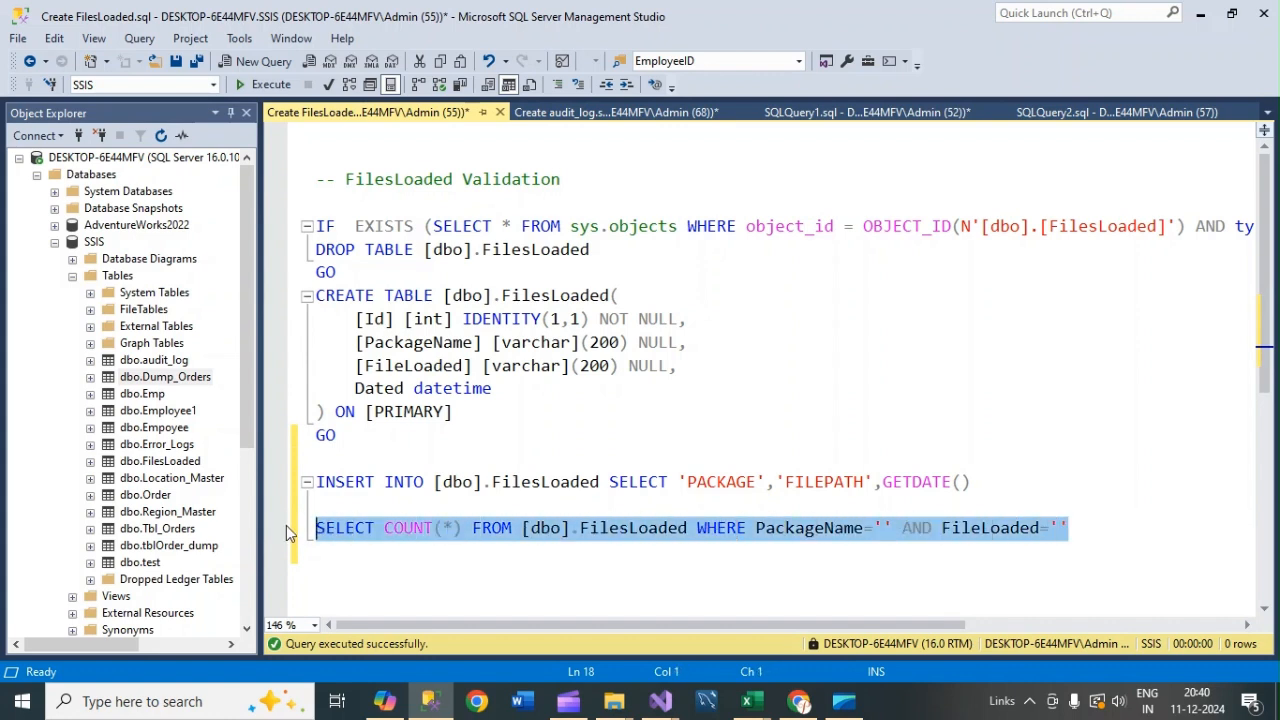
{"action": "left_click", "coordinate": [660, 700]}
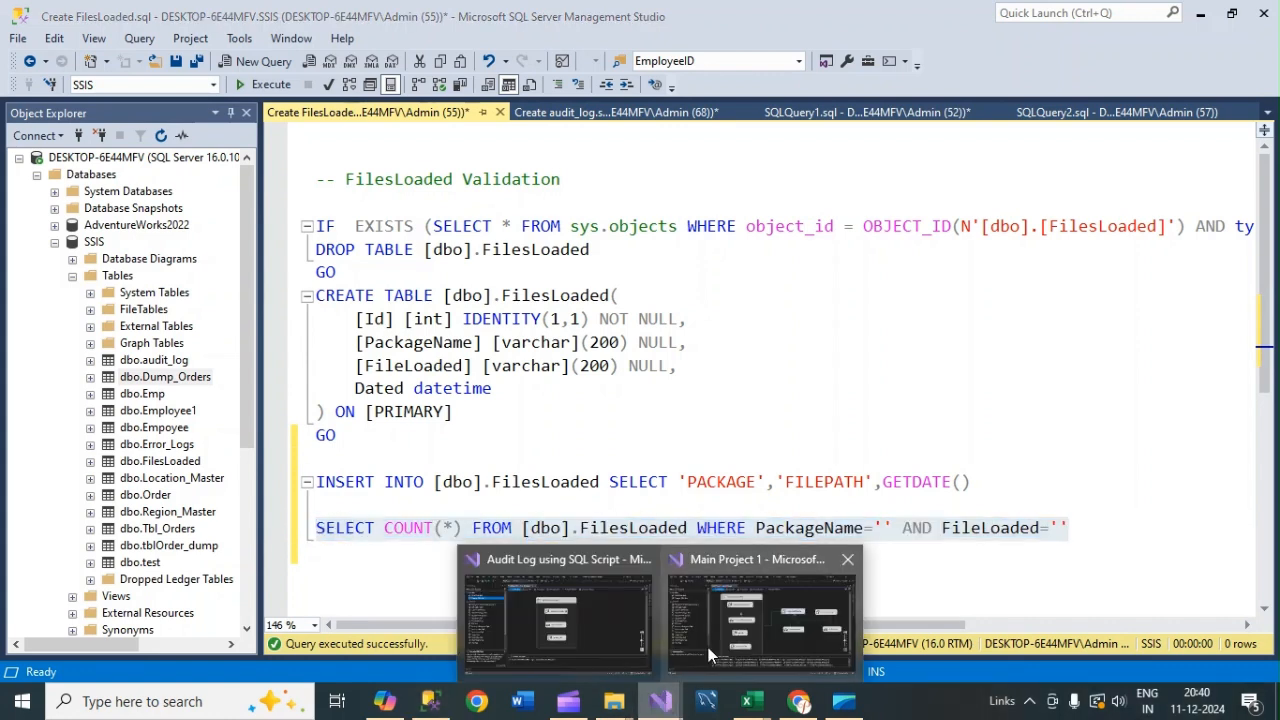
{"action": "left_click", "coordinate": [558, 615]}
Step: Rename the new Execute SQL Task as Get No Of Files Loaded
{"action": "left_click", "coordinate": [607, 252]}
{"action": "right_click", "coordinate": [606, 251]}
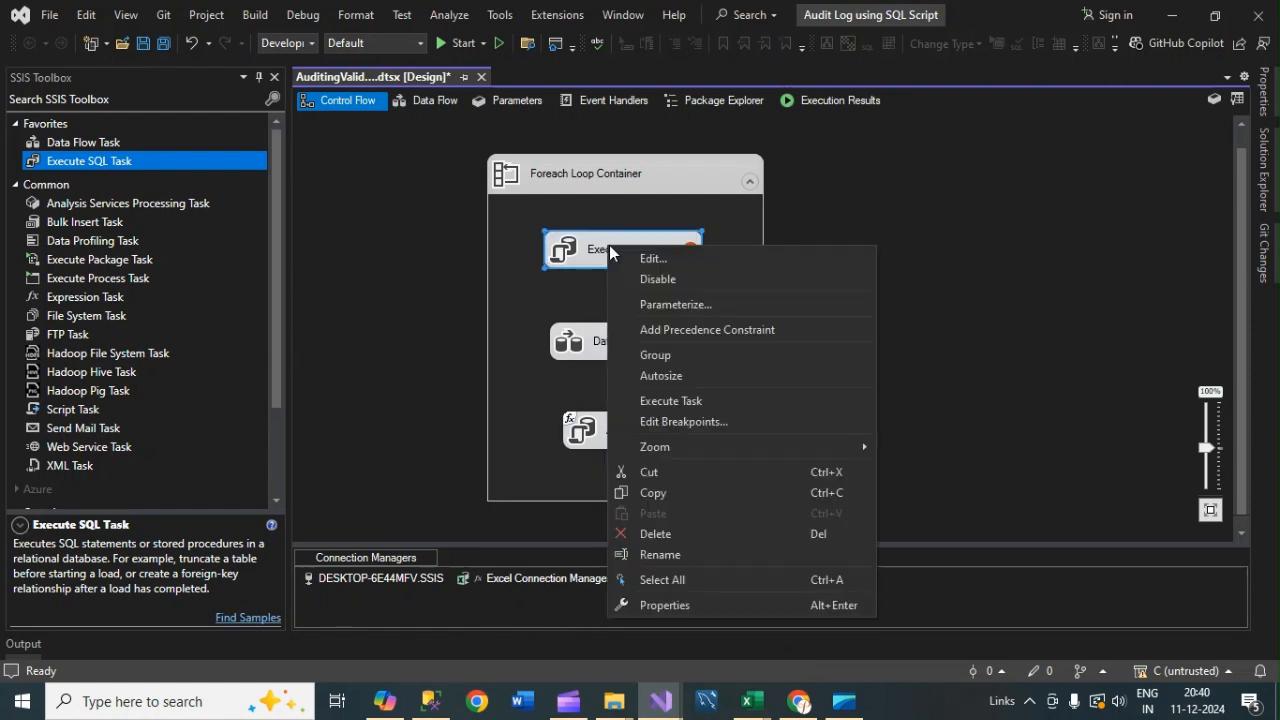
{"action": "left_click", "coordinate": [601, 253]}
{"action": "left_click", "coordinate": [601, 253]}
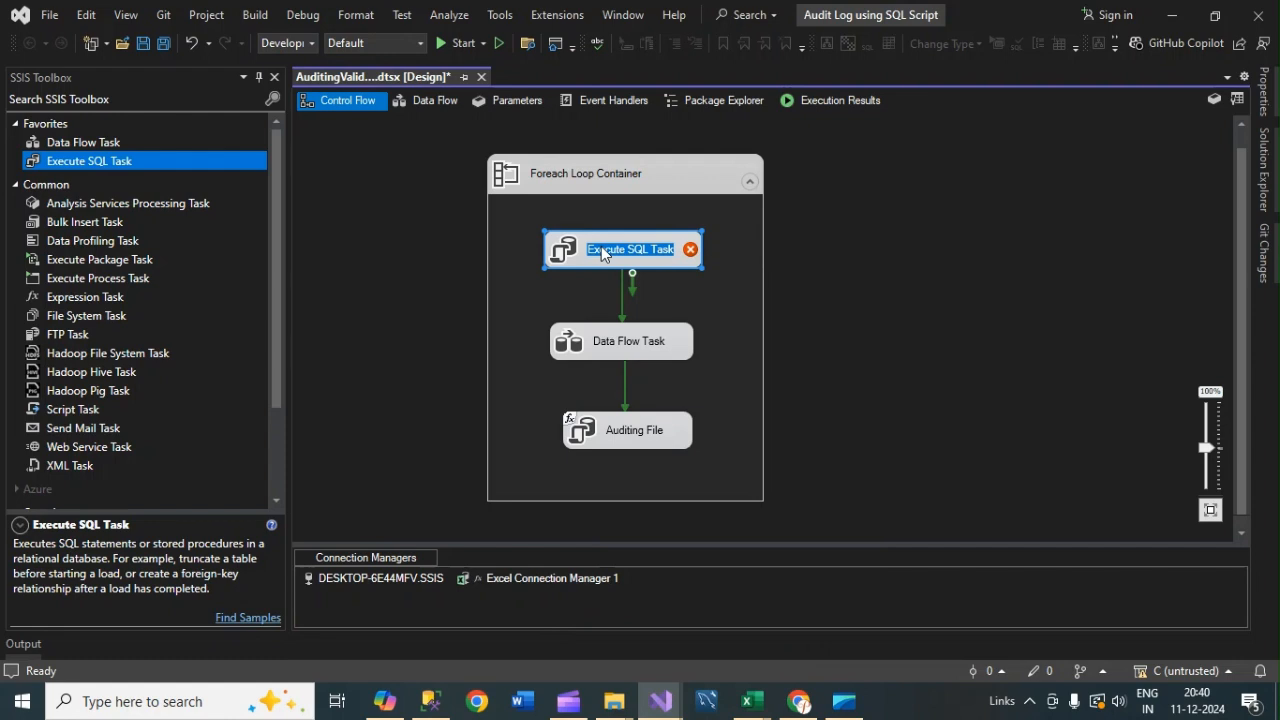
{"action": "key", "text": "BackSpace"}
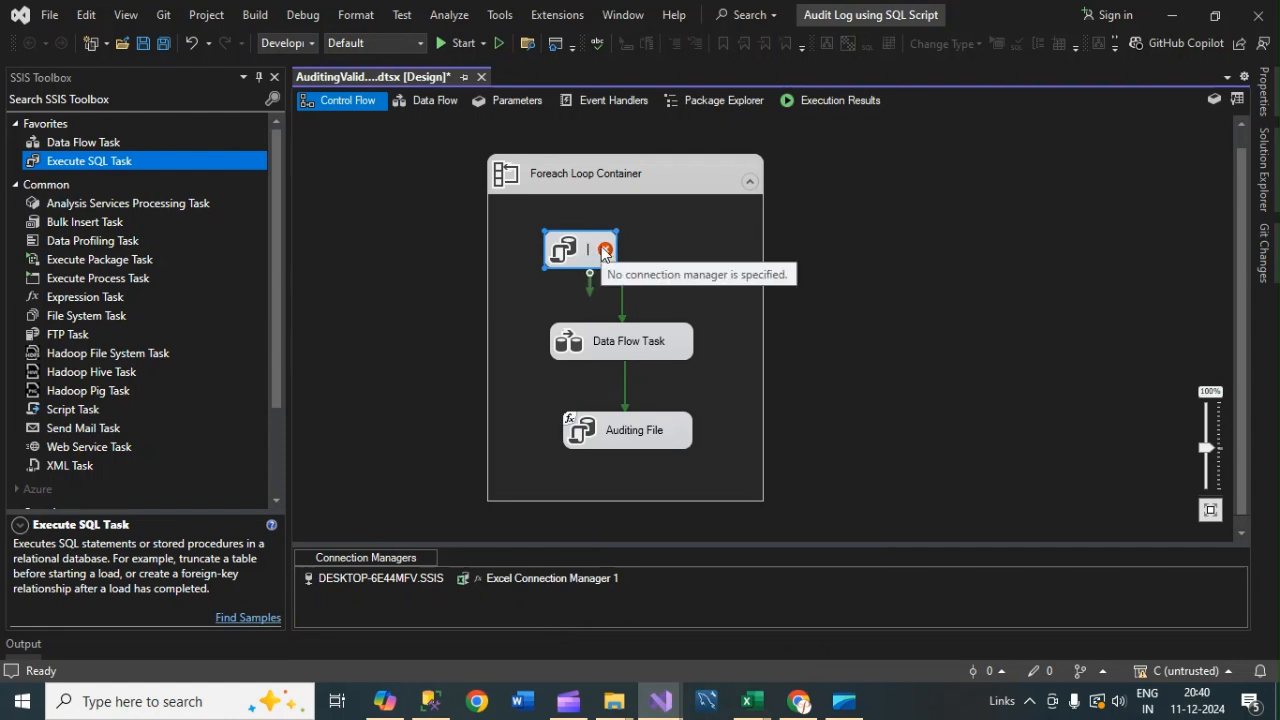
{"action": "type", "text": "Get"}
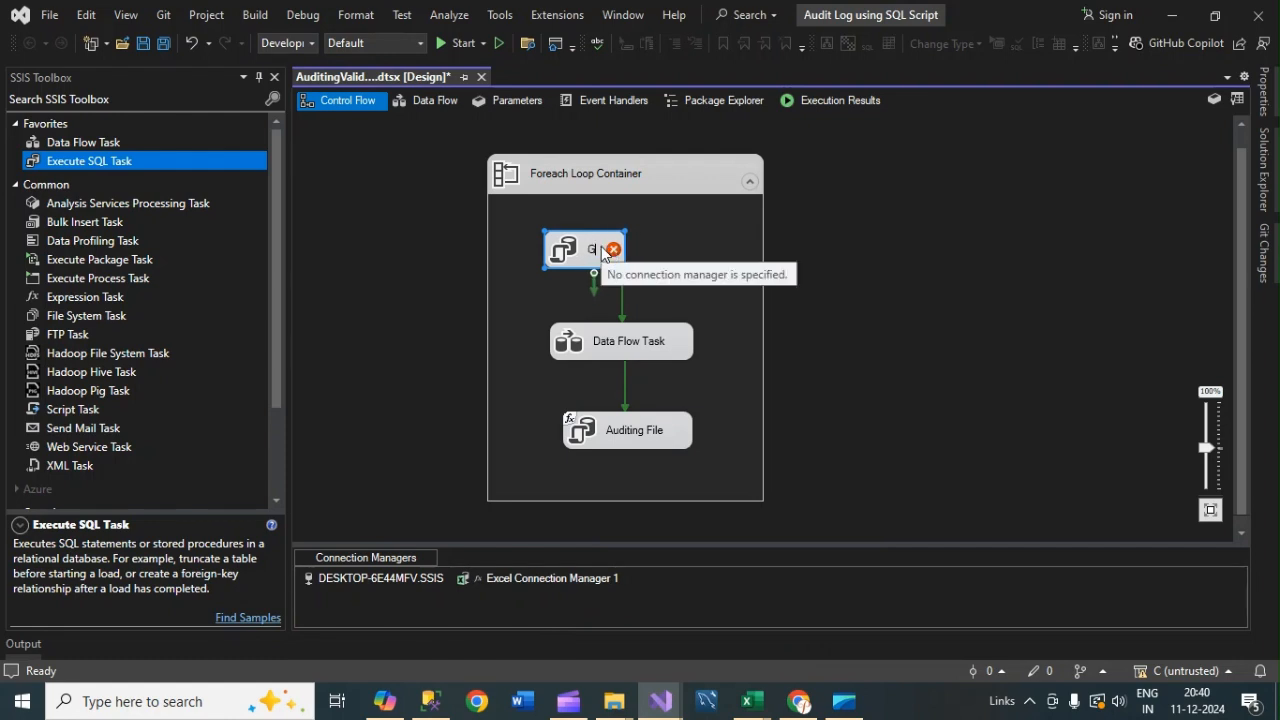
{"action": "type", "text": " N"}
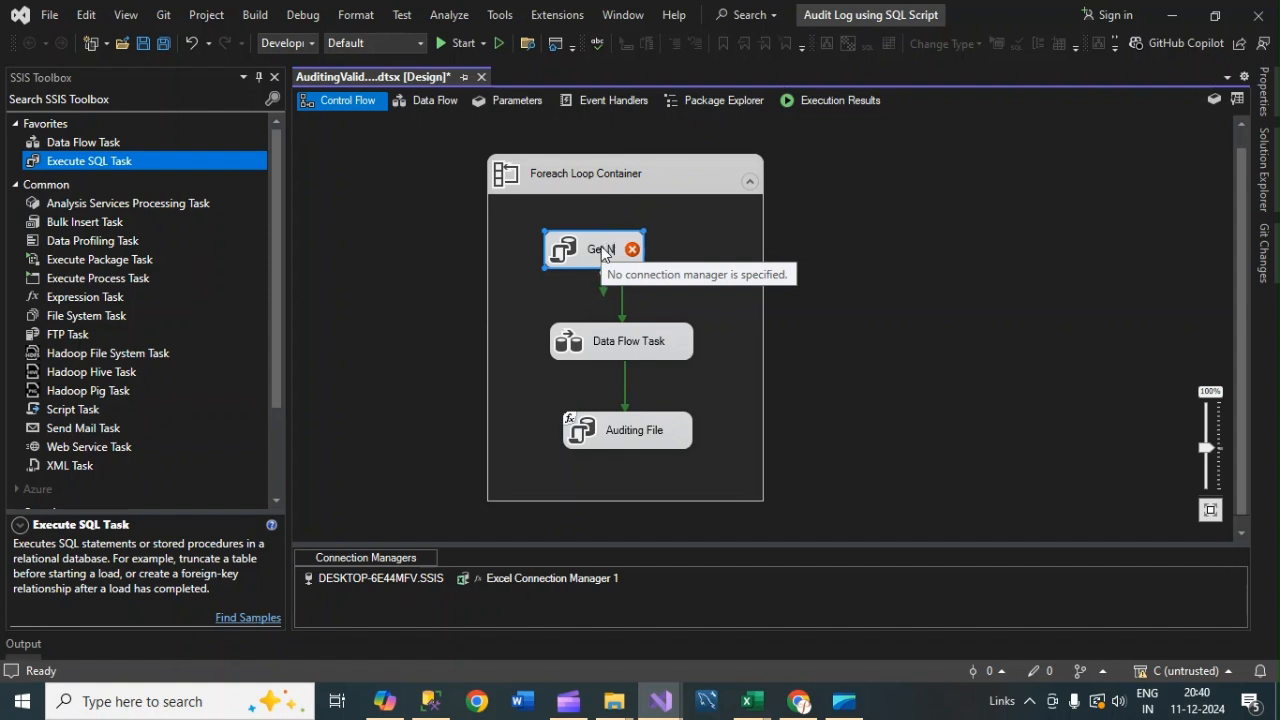
{"action": "type", "text": "o Of D"}
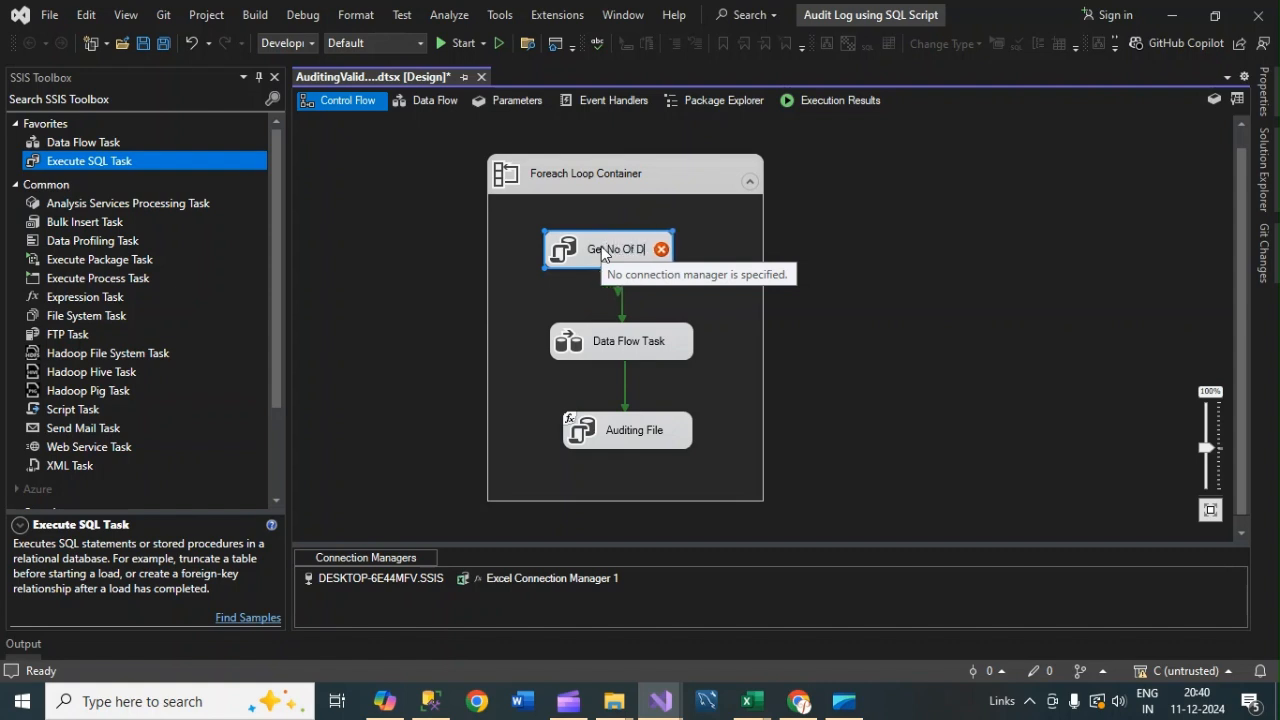
{"action": "key", "text": "BackSpace"}
{"action": "type", "text": "Files"}
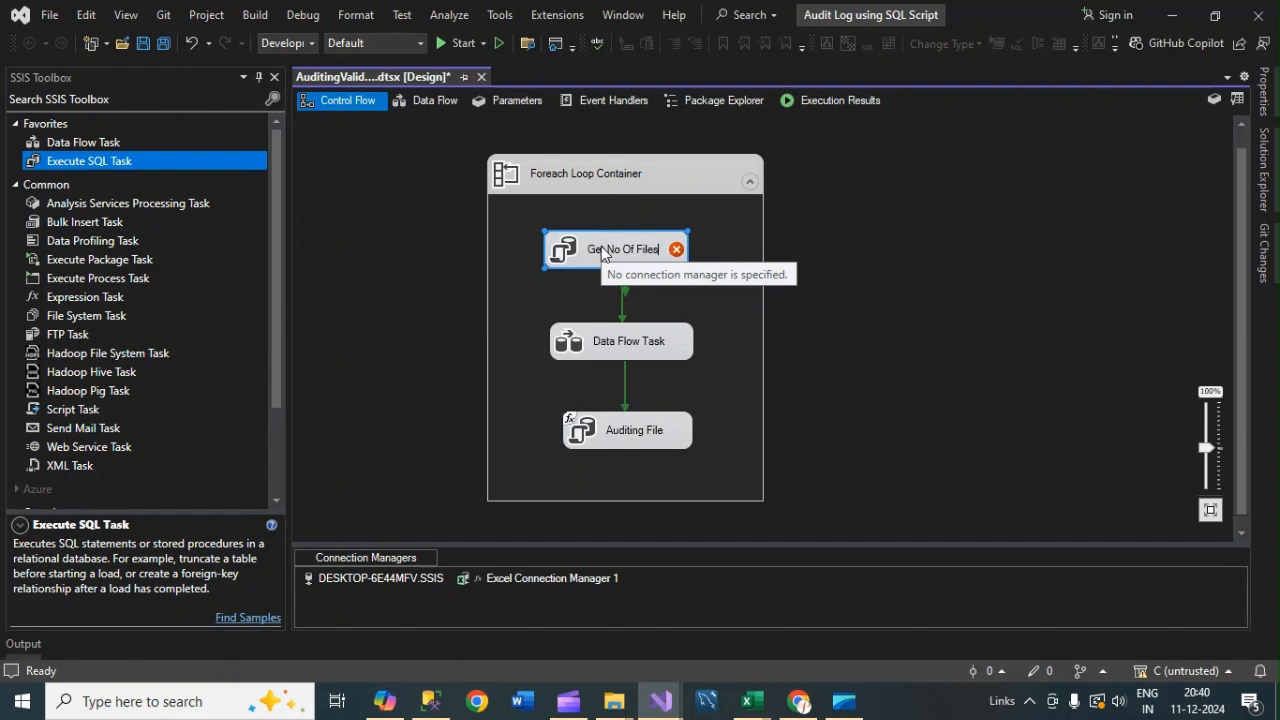
{"action": "type", "text": " Loa"}
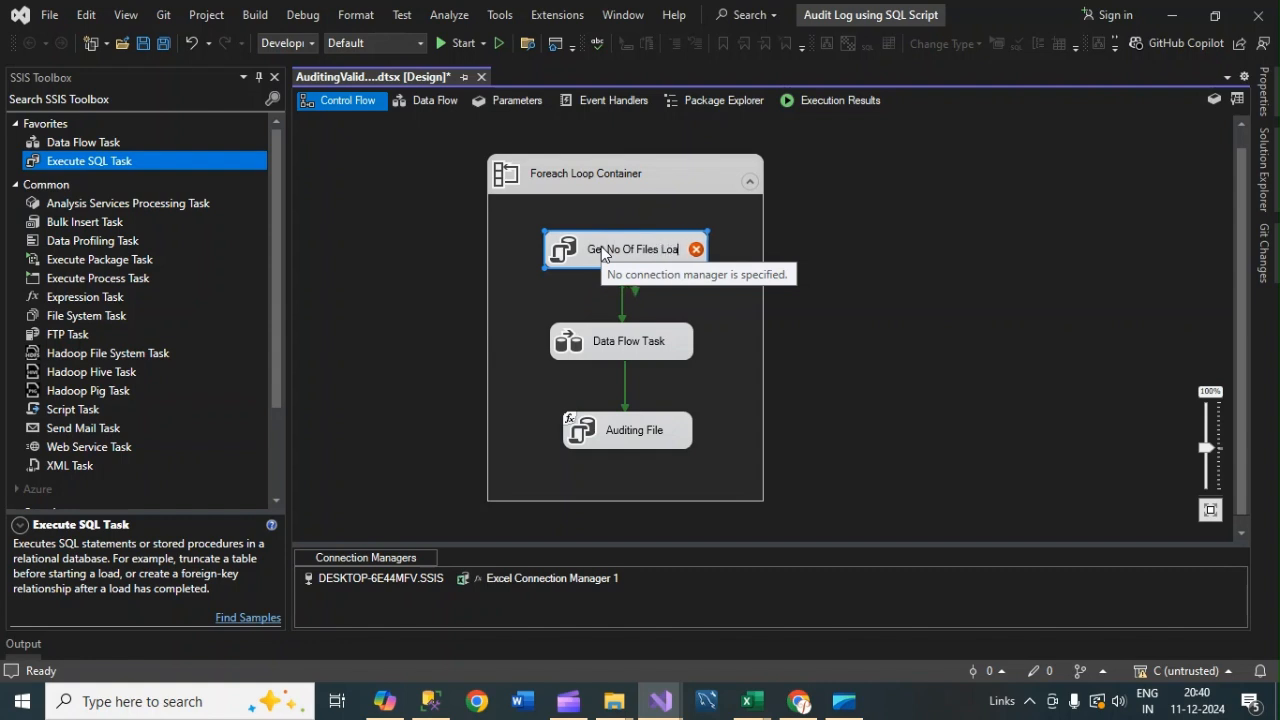
{"action": "type", "text": "ded"}
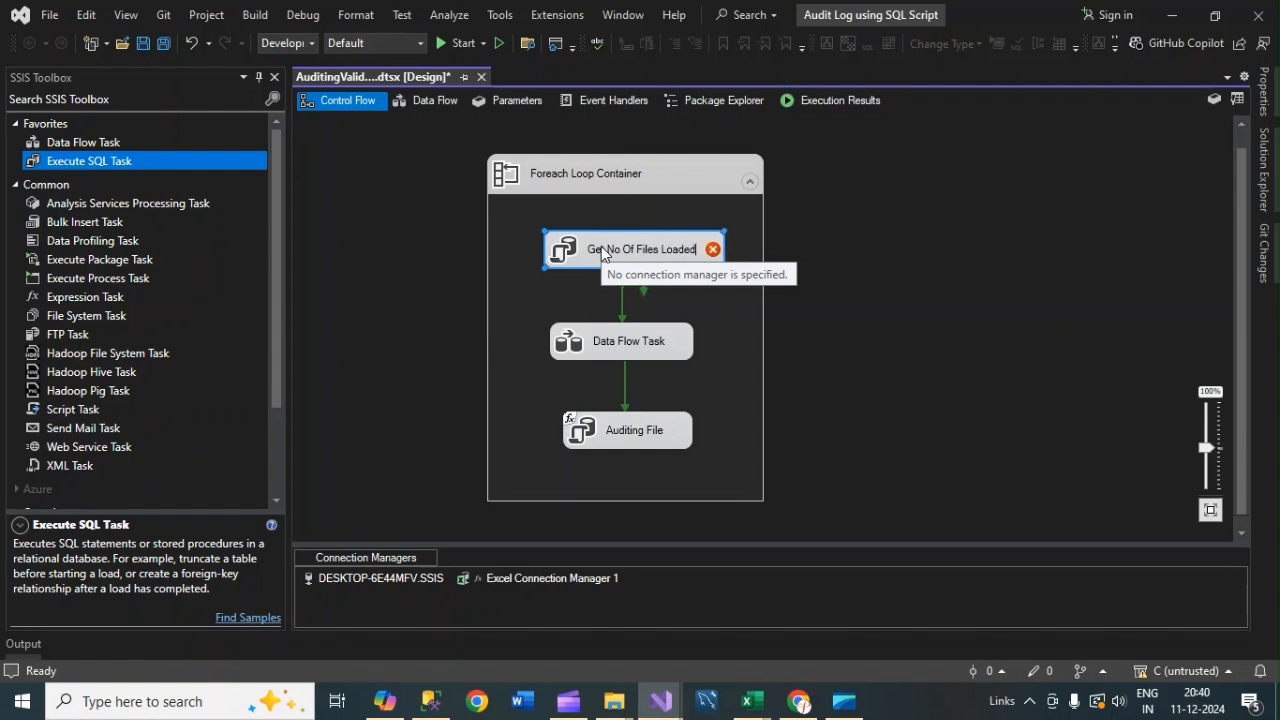
{"action": "key", "text": "Return"}
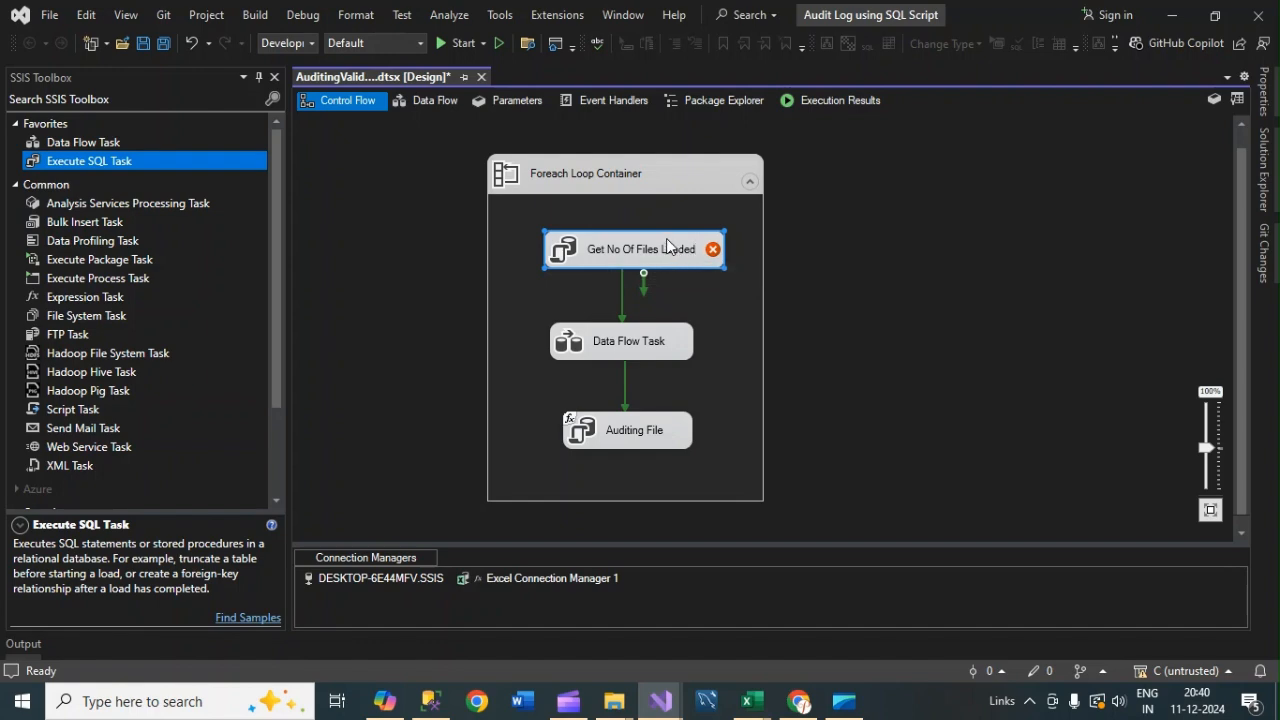
Step: Open the Get No Of Files Loaded task for editing and set its connection to DESKTOP-6E44MFV.SSIS
{"action": "right_click", "coordinate": [666, 238]}
{"action": "left_click", "coordinate": [777, 324]}
{"action": "left_click", "coordinate": [637, 235]}
{"action": "right_click", "coordinate": [637, 238]}
{"action": "left_click", "coordinate": [718, 248]}
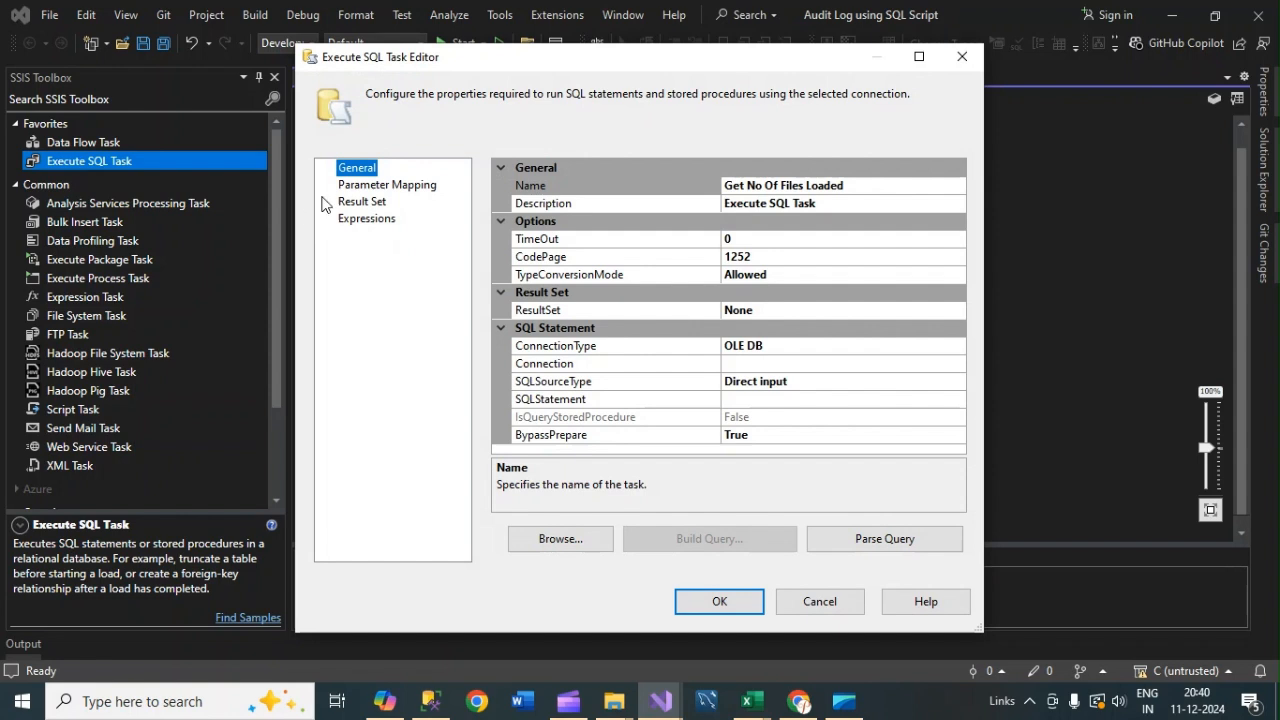
{"action": "left_click", "coordinate": [823, 363]}
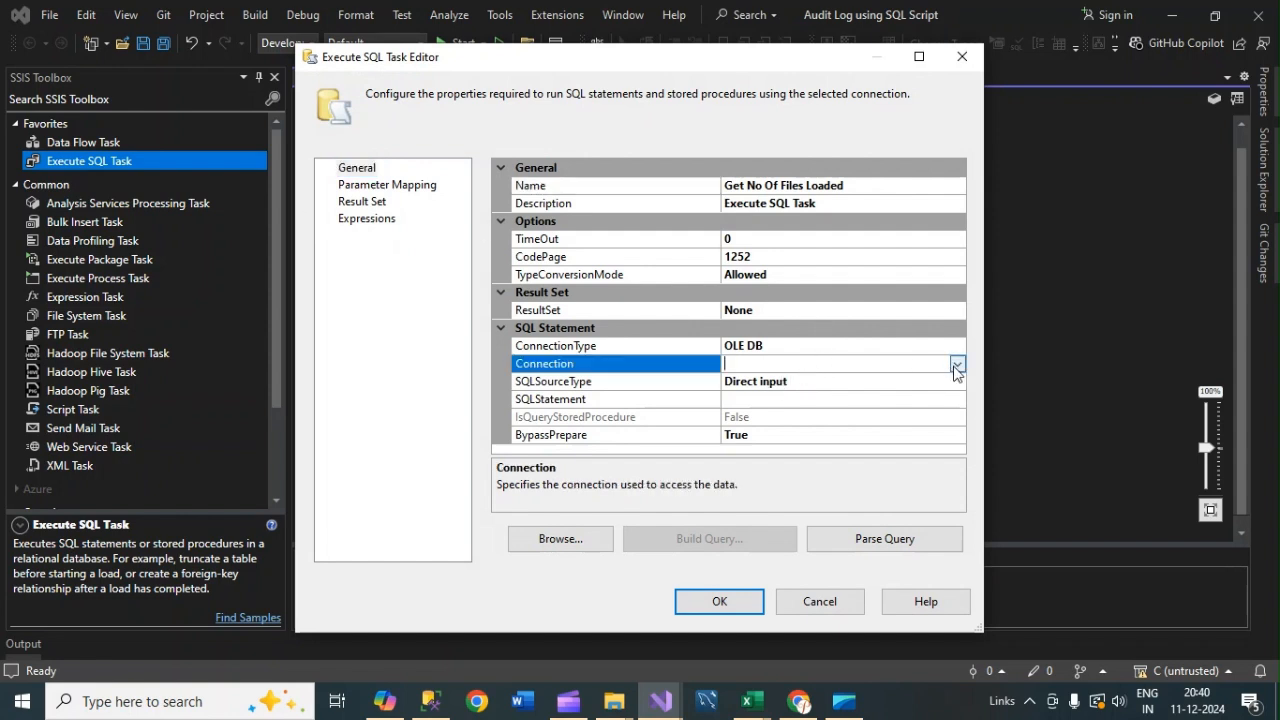
{"action": "left_click", "coordinate": [957, 365]}
{"action": "left_click", "coordinate": [825, 400]}
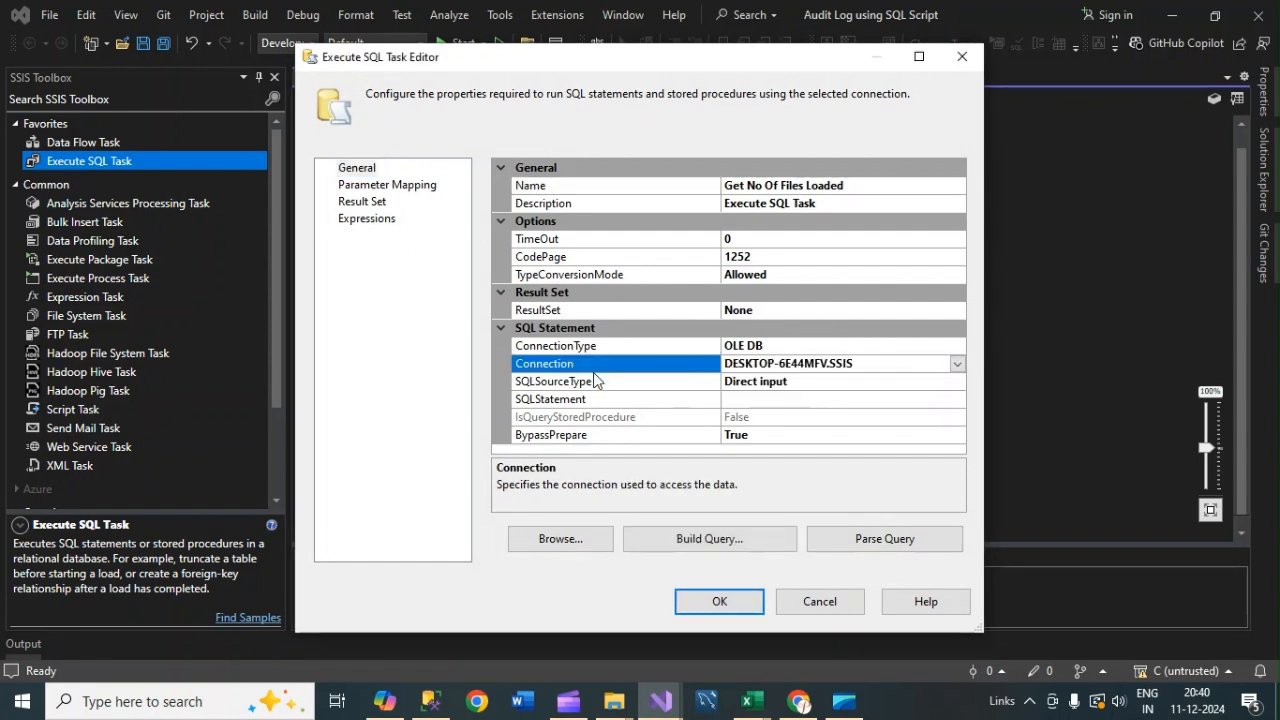
Step: Add a property expression for SqlStatementSource to the task and open its expression in a maximized Expression Builder
{"action": "left_click", "coordinate": [372, 222]}
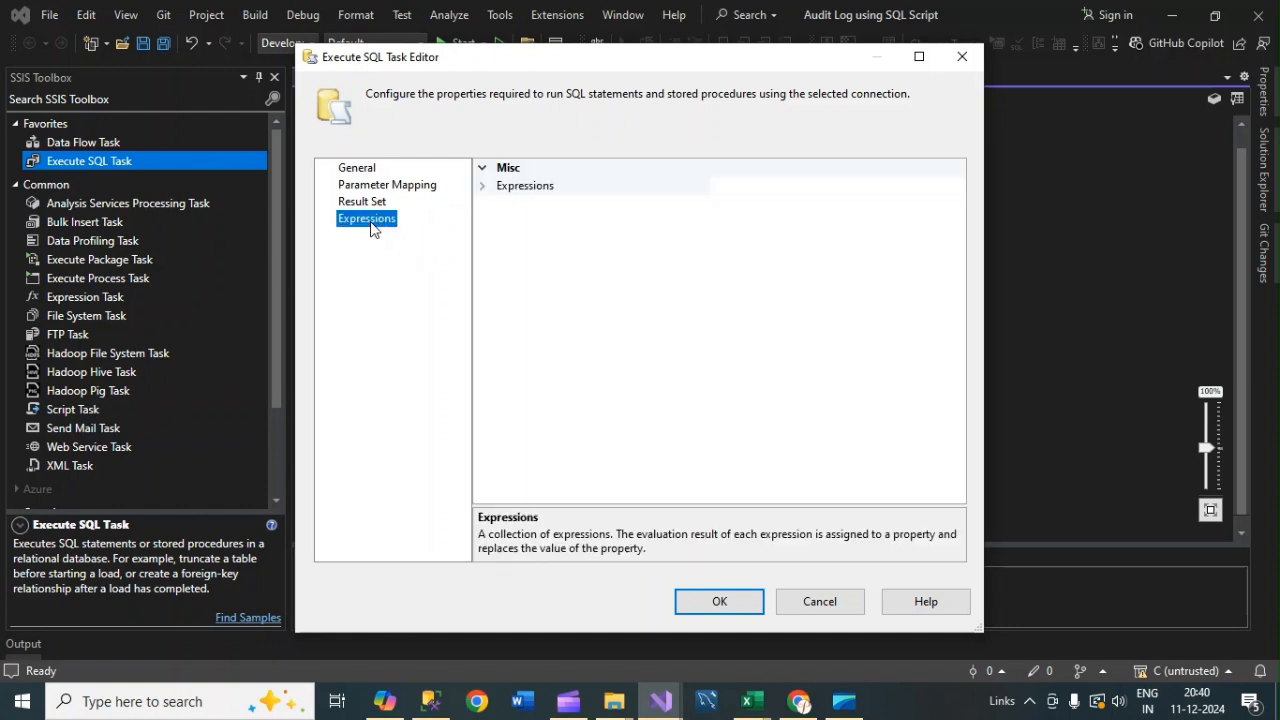
{"action": "left_click", "coordinate": [535, 188]}
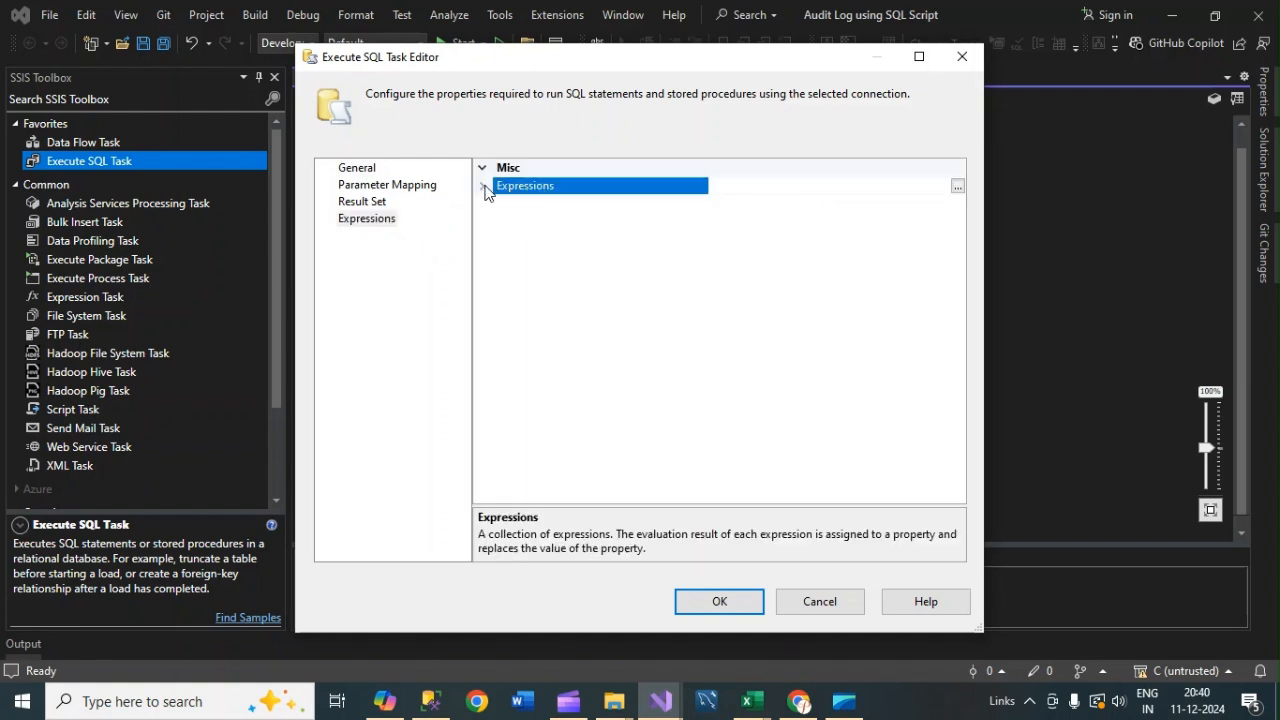
{"action": "left_click", "coordinate": [957, 187]}
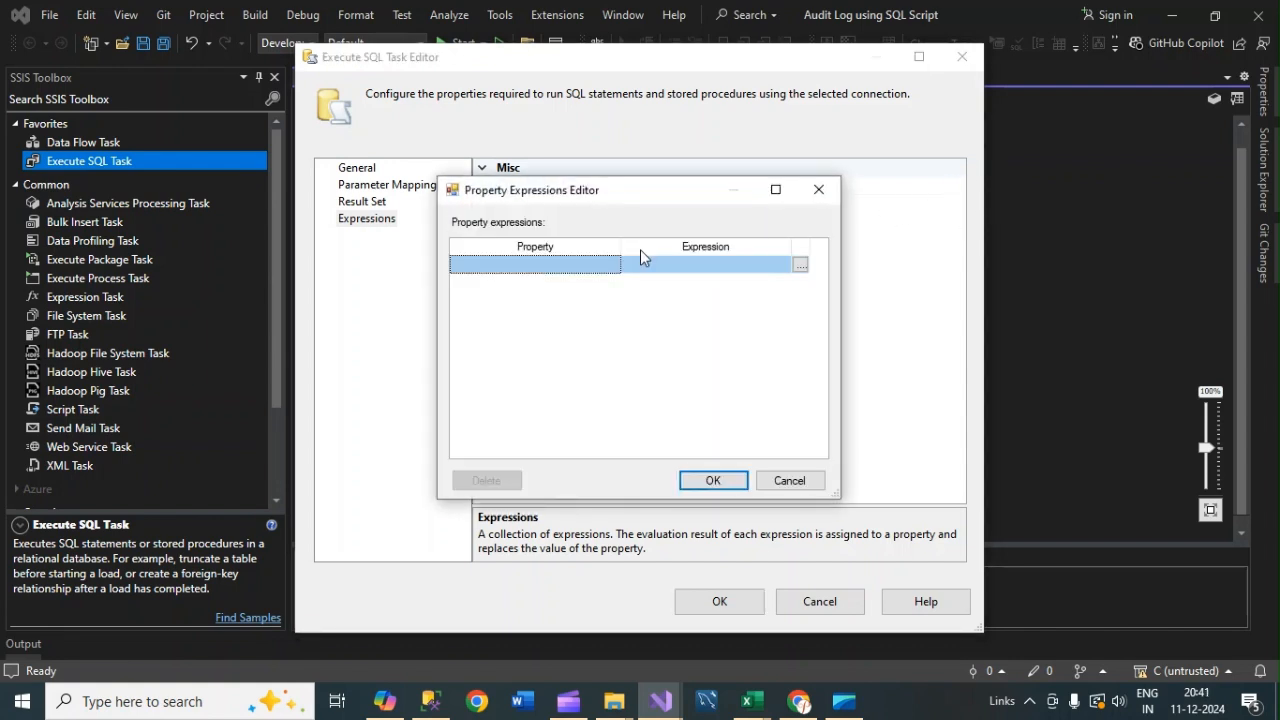
{"action": "left_click", "coordinate": [534, 267]}
{"action": "key", "text": "s"}
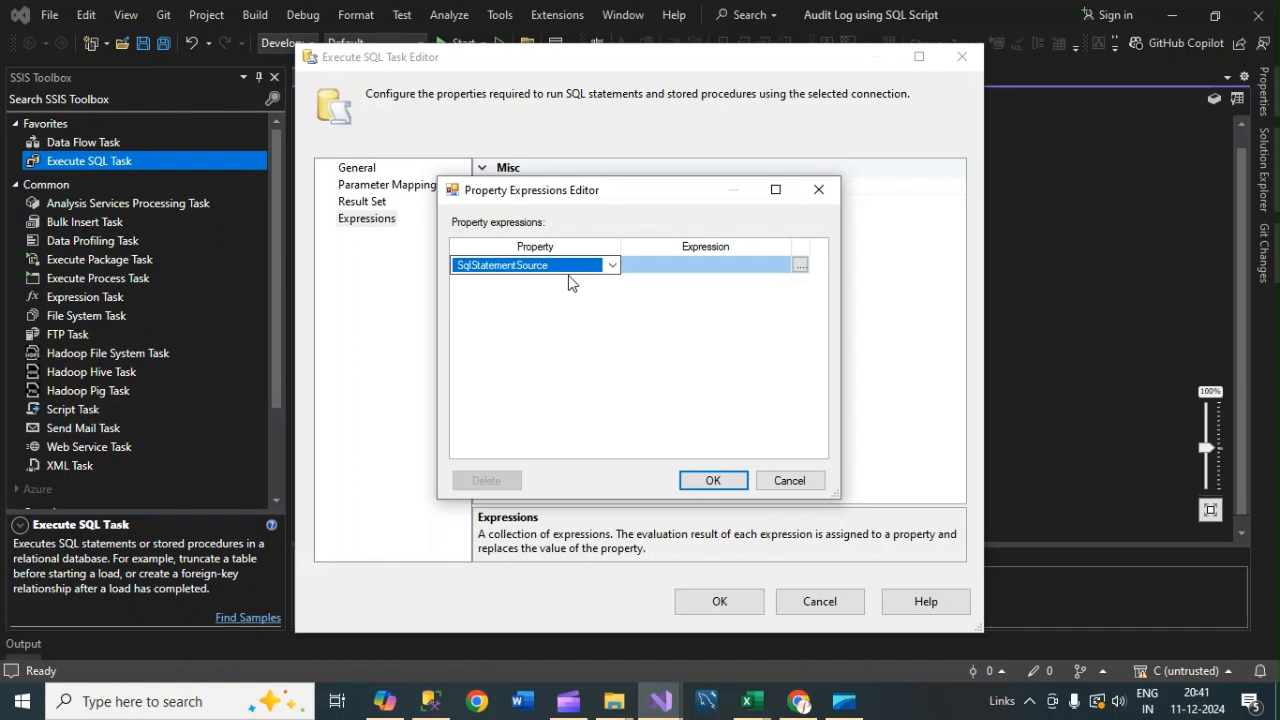
{"action": "left_click", "coordinate": [770, 272]}
{"action": "left_click", "coordinate": [800, 268]}
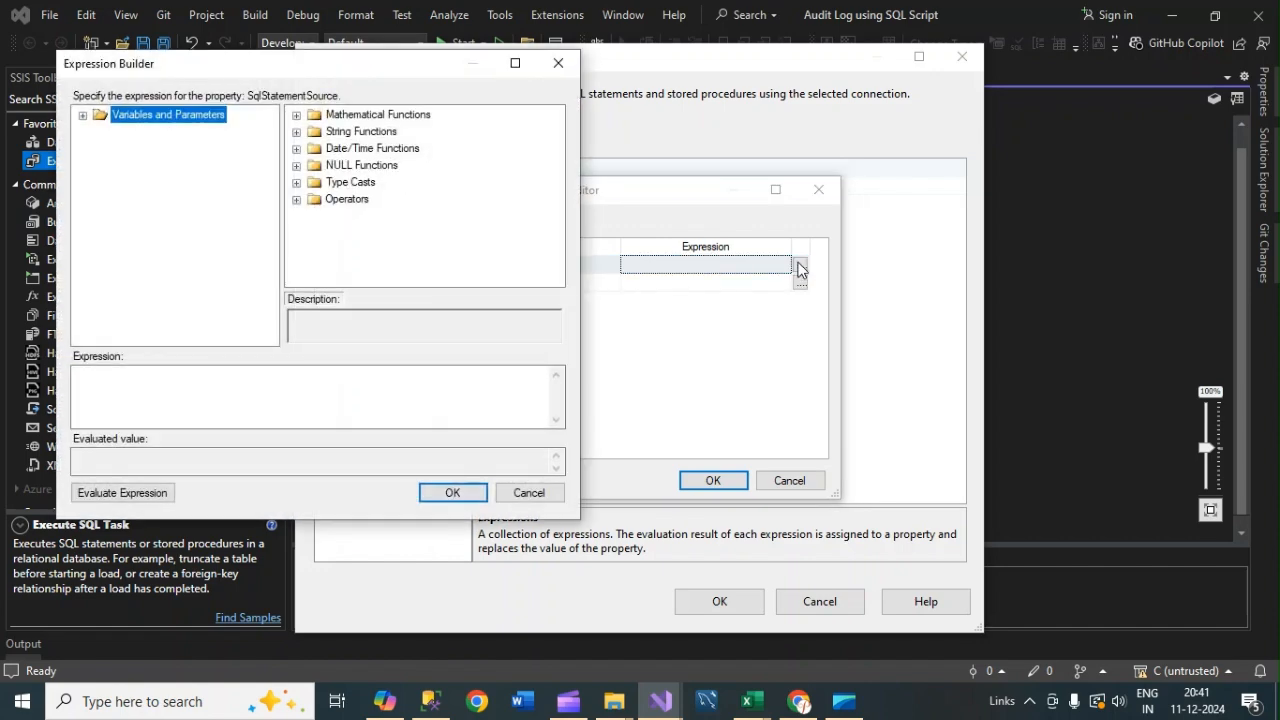
{"action": "left_click", "coordinate": [516, 64]}
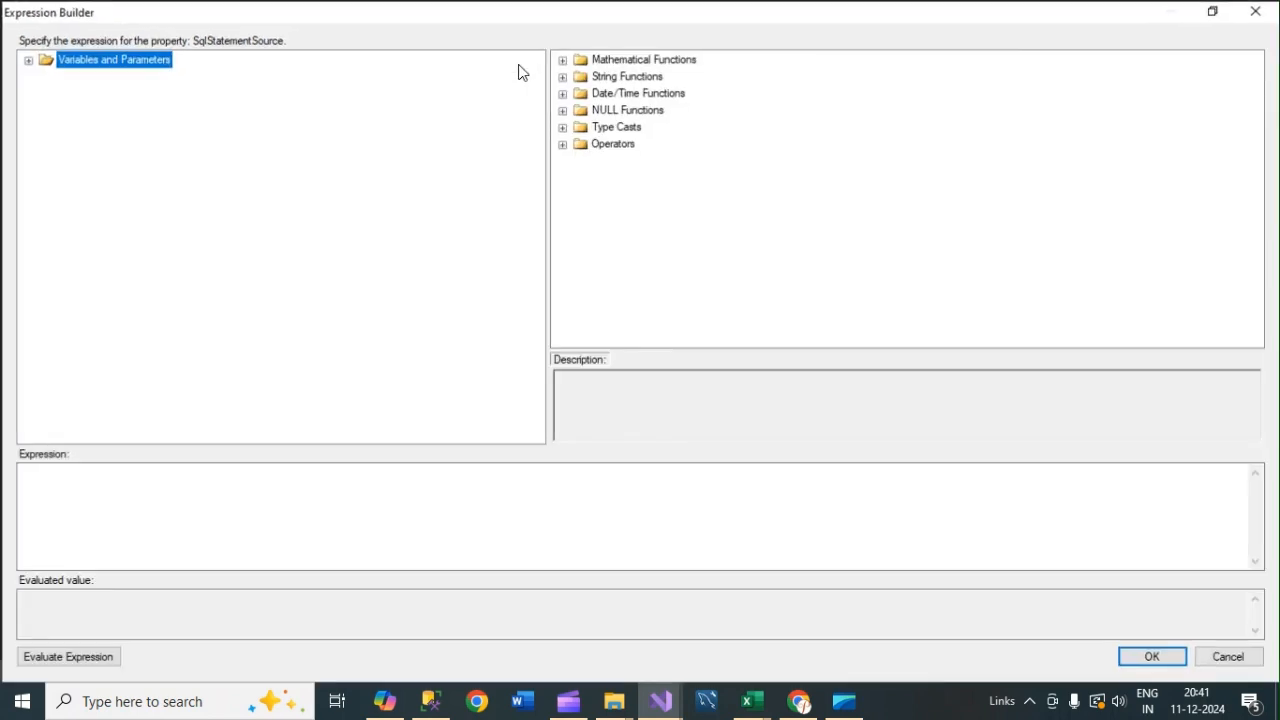
Step: Enter the copied query SELECT COUNT(*) FROM [dbo].FilesLoaded WHERE PackageName='' AND FileLoaded='' as a double-quoted string expression
{"action": "left_click", "coordinate": [100, 488]}
{"action": "type", "text": "\""}
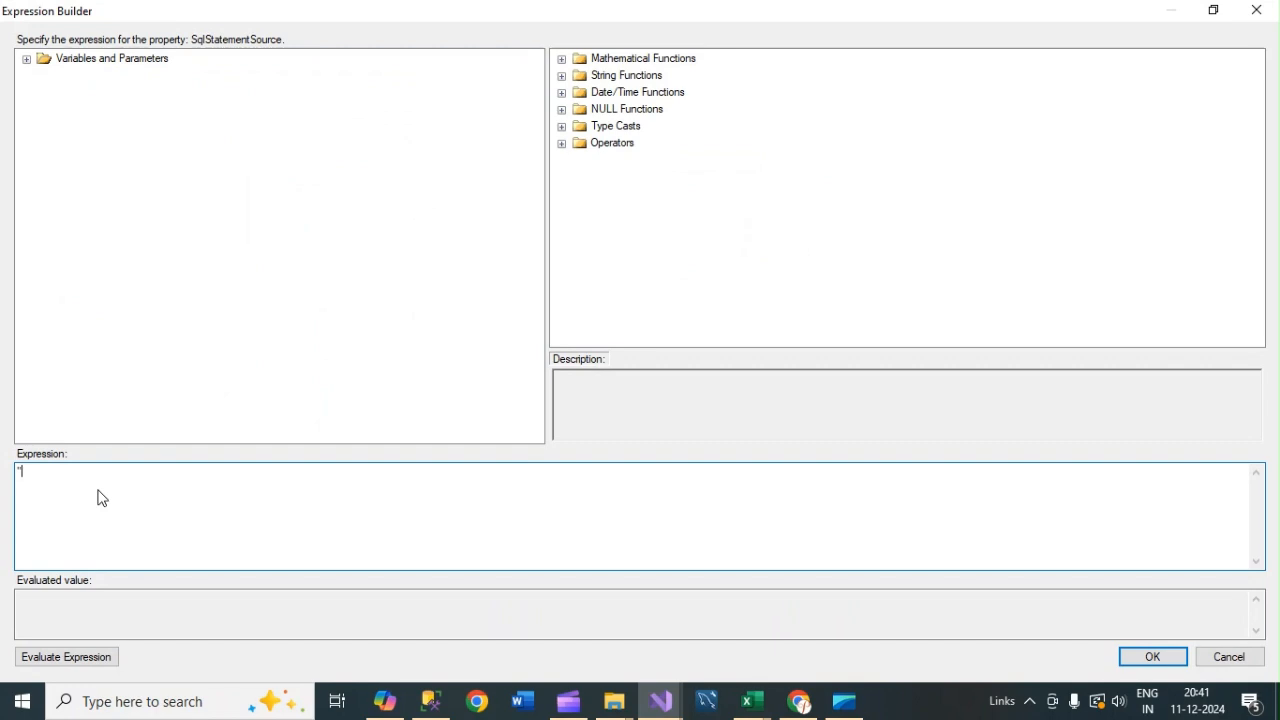
{"action": "type", "text": "SELECT COUNT(*) FROM [dbo].FilesLoaded WHERE PackageName='' AND FileLoaded='"}
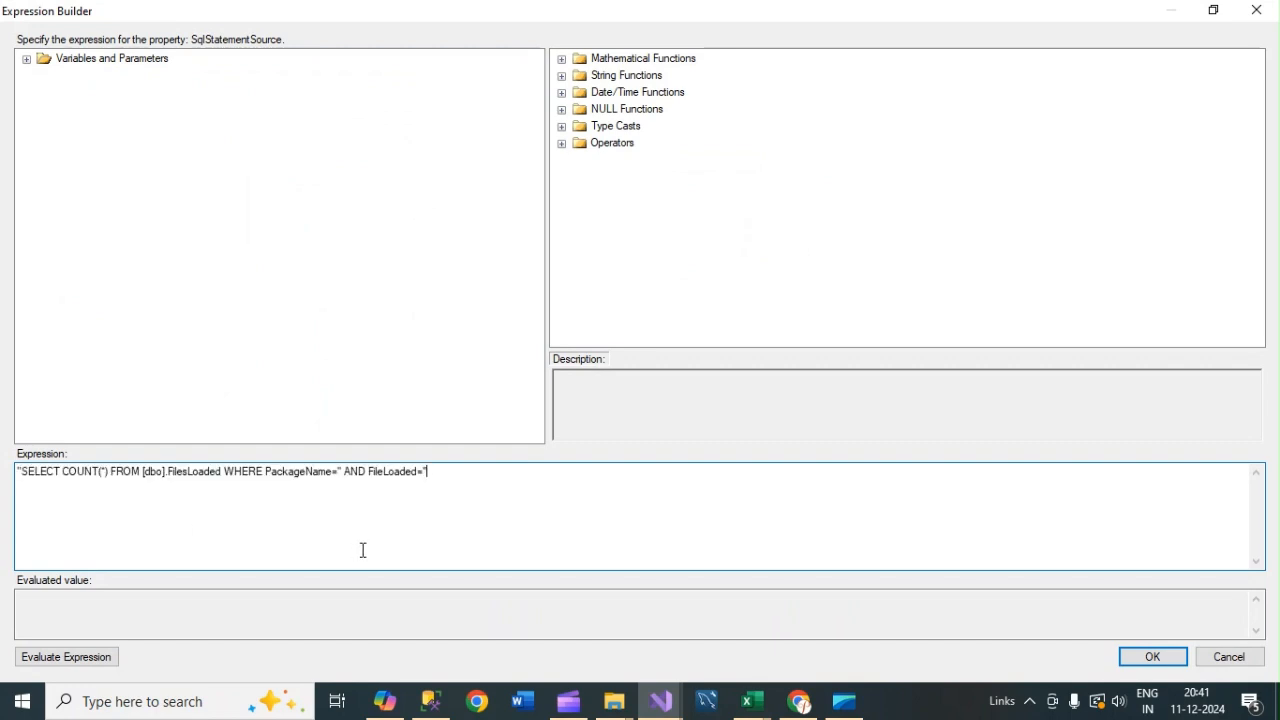
{"action": "type", "text": "\""}
Step: Concatenate the system variable @[System::PackageName] between the single quotes of the PackageName condition
{"action": "left_click", "coordinate": [342, 471]}
{"action": "type", "text": "\""}
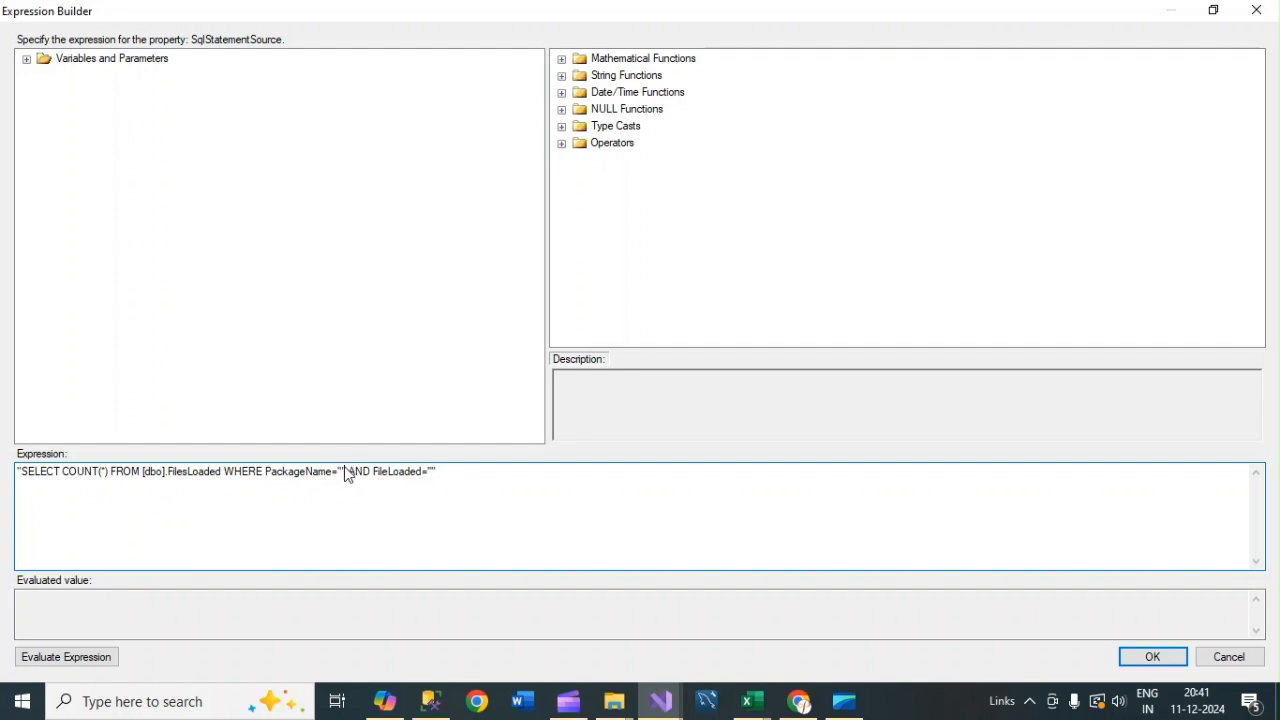
{"action": "type", "text": " + \""}
{"action": "left_click", "coordinate": [28, 59]}
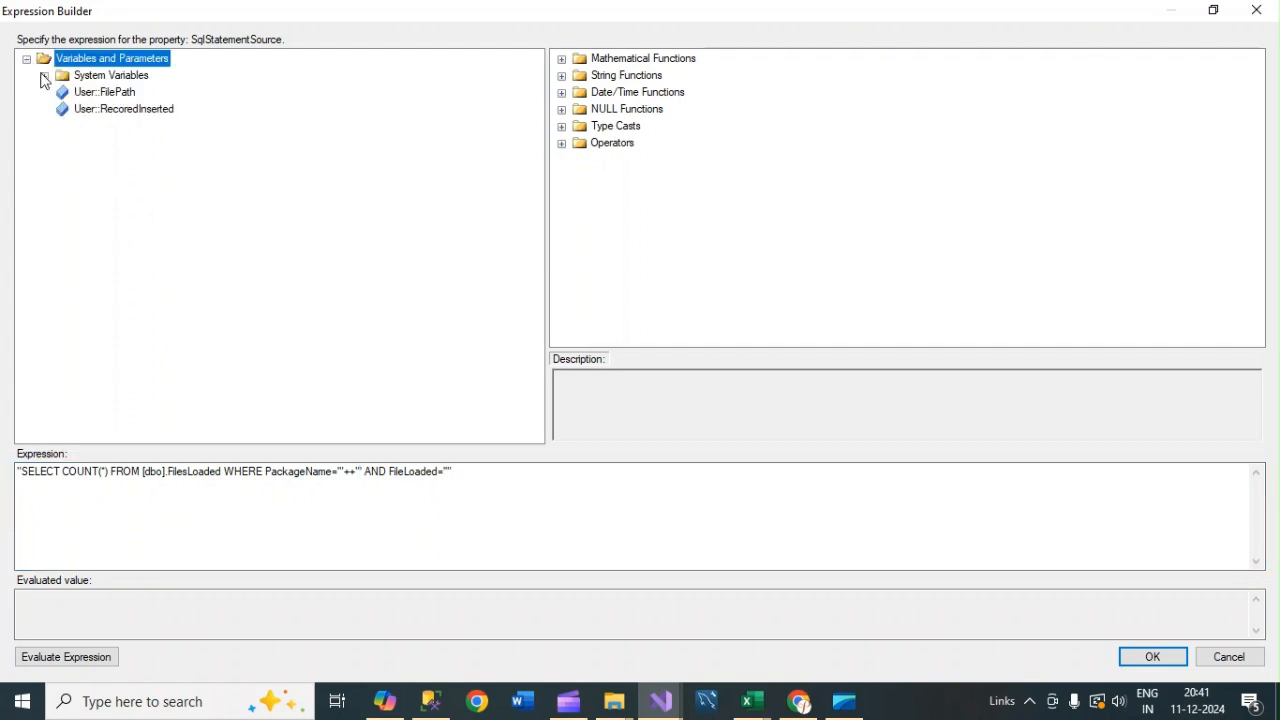
{"action": "left_click", "coordinate": [44, 76]}
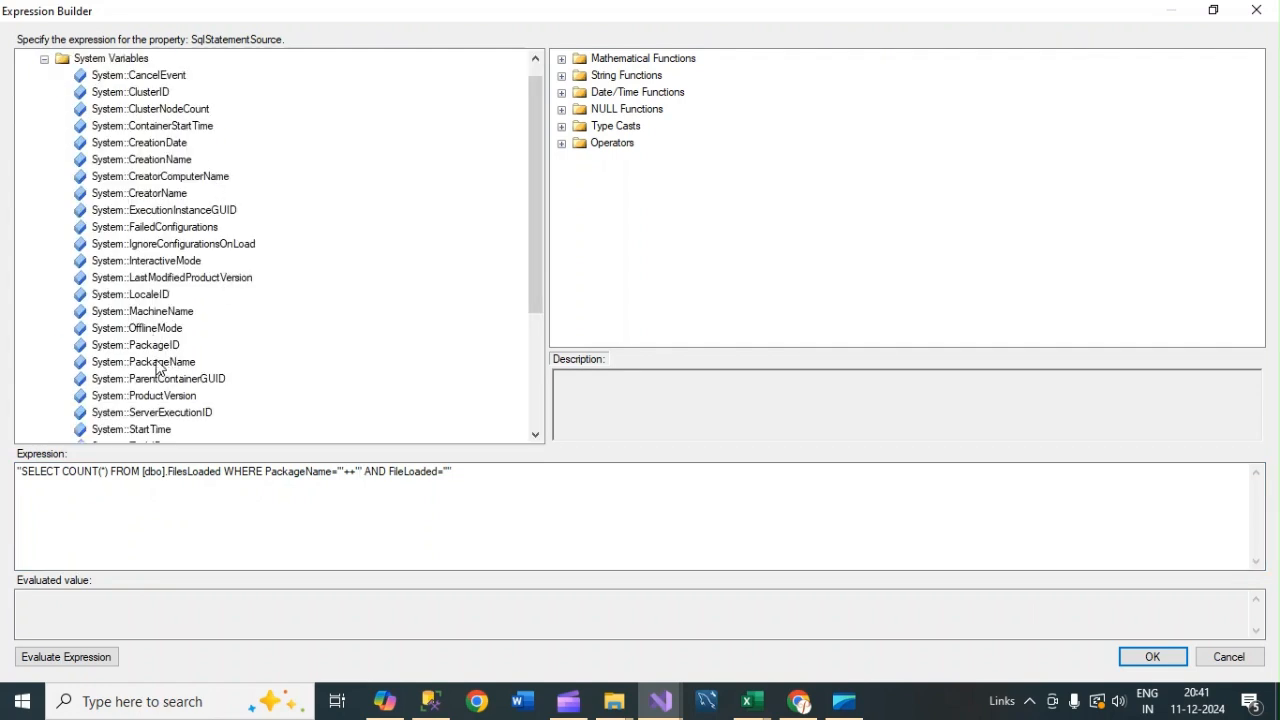
{"action": "left_click_drag", "start_coordinate": [162, 362], "coordinate": [284, 471]}
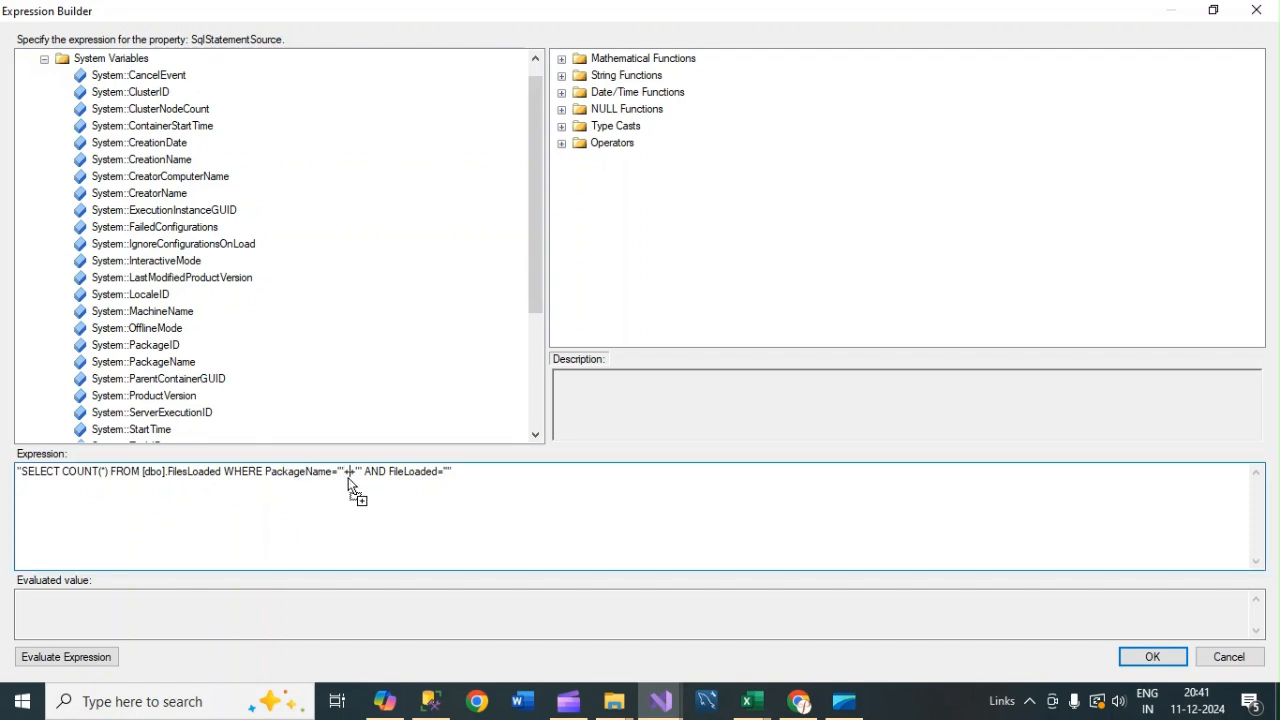
{"action": "left_click_drag", "start_coordinate": [348, 479], "coordinate": [352, 483]}
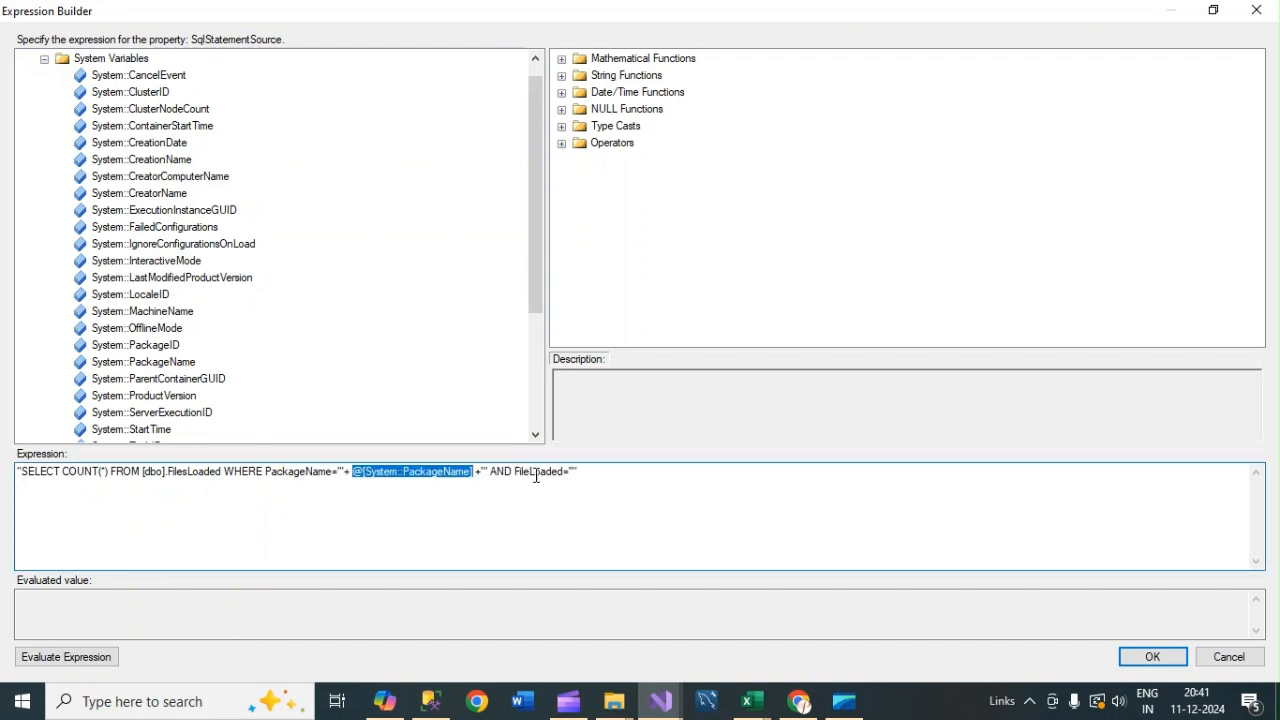
Step: Concatenate the variable @[User::FilePath] between the single quotes of the FileLoaded condition
{"action": "left_click", "coordinate": [578, 471]}
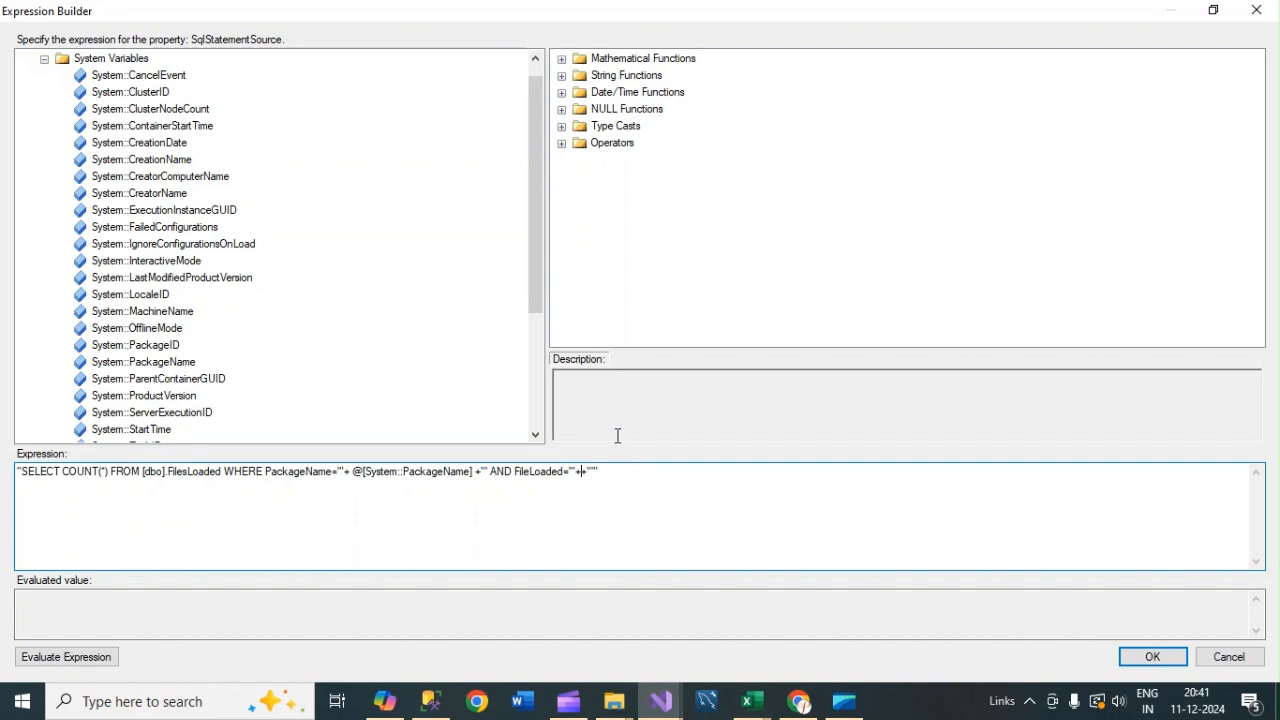
{"action": "left_click", "coordinate": [44, 58]}
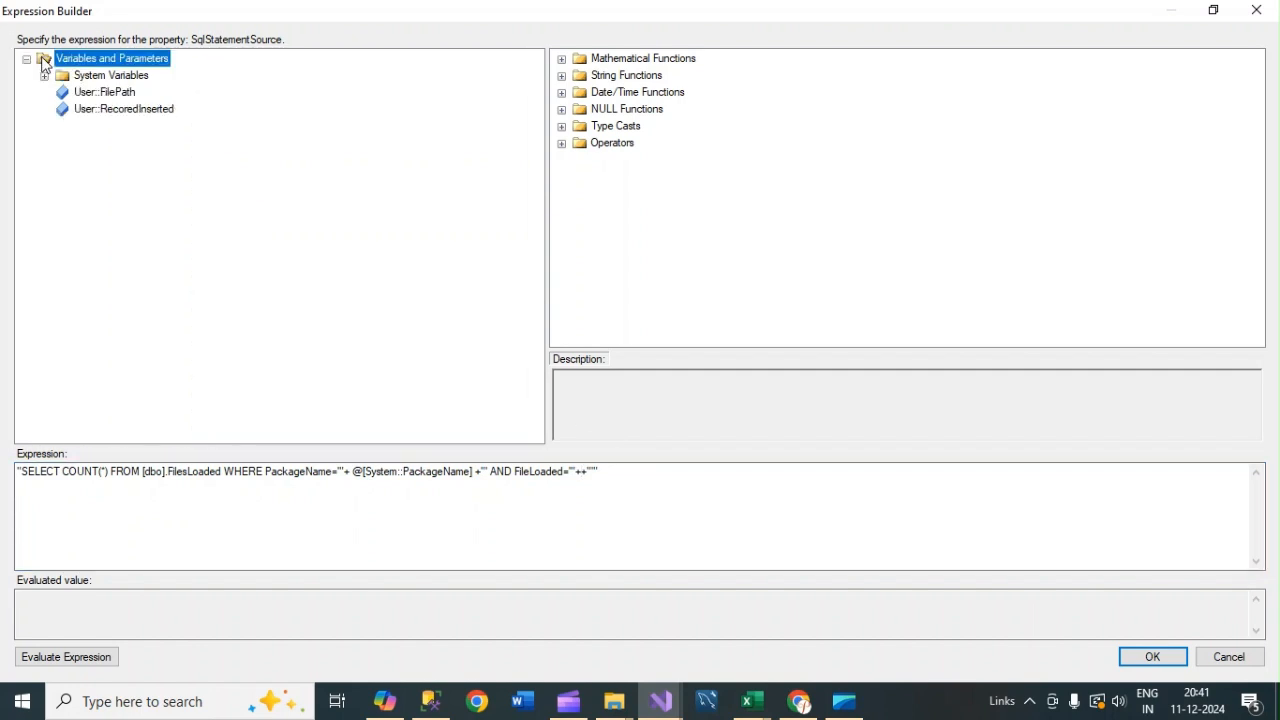
{"action": "left_click", "coordinate": [104, 93]}
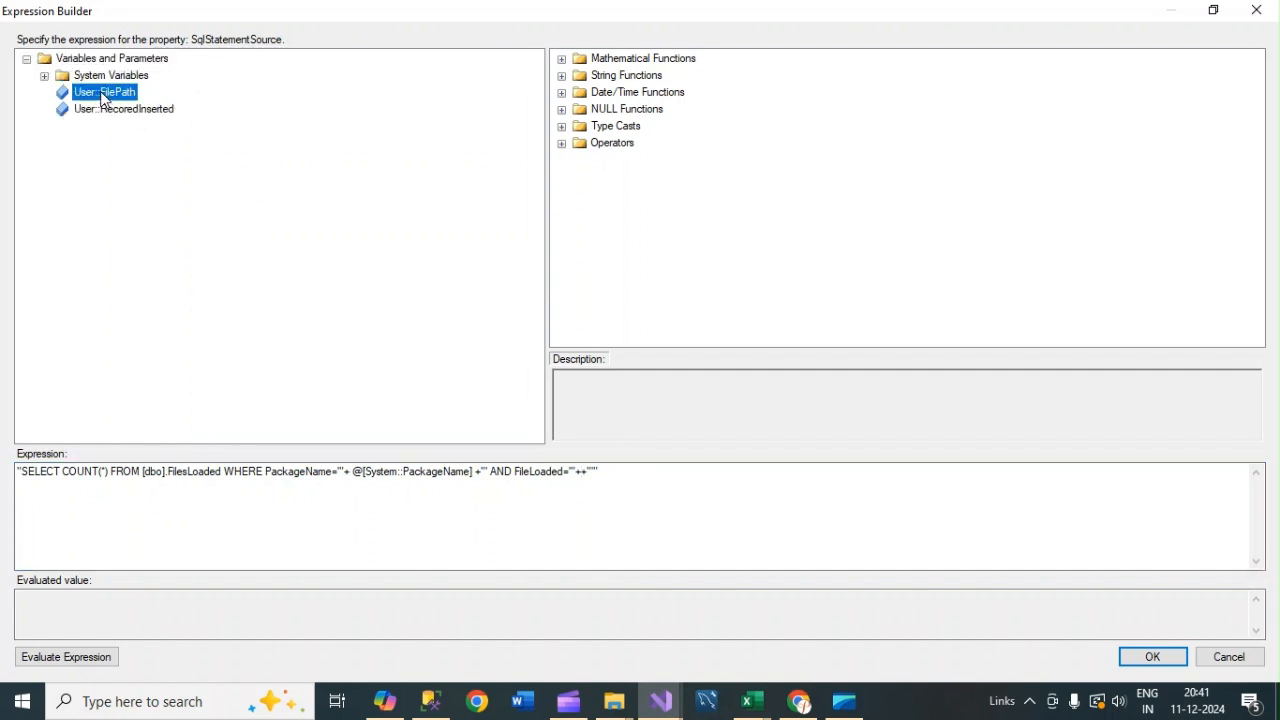
{"action": "left_click_drag", "start_coordinate": [103, 97], "coordinate": [586, 485]}
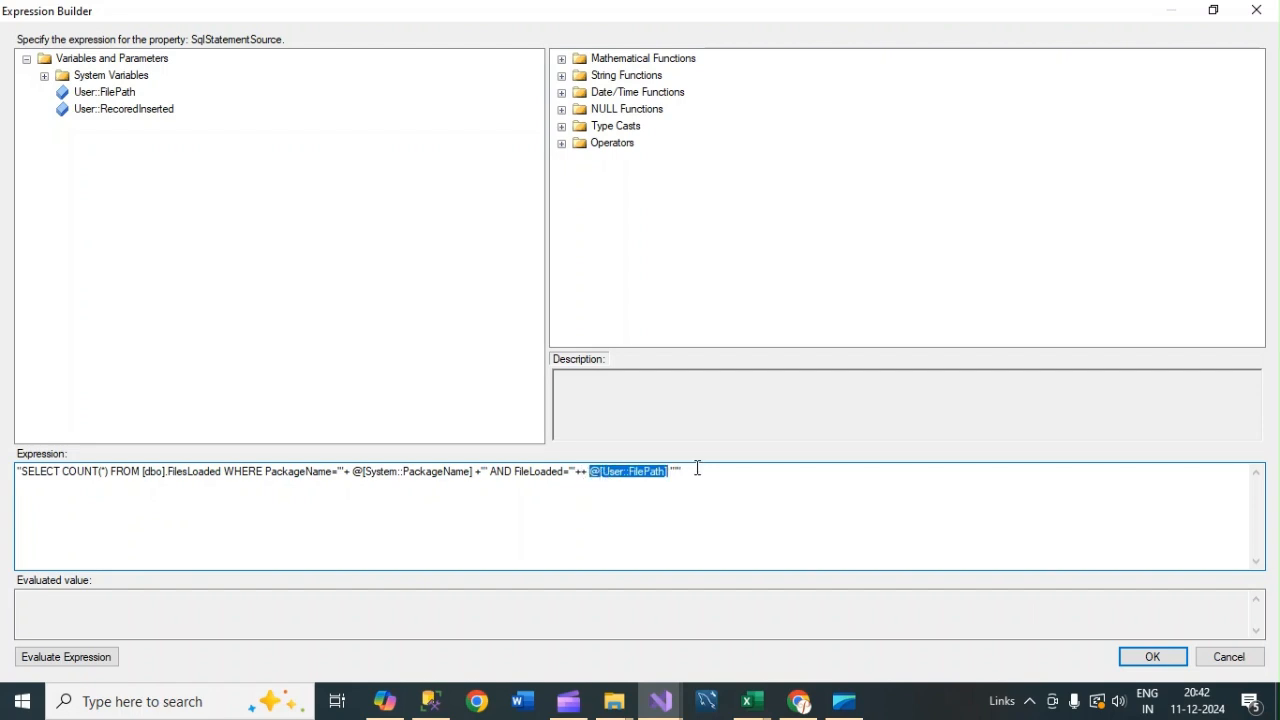
{"action": "key", "text": "Delete"}
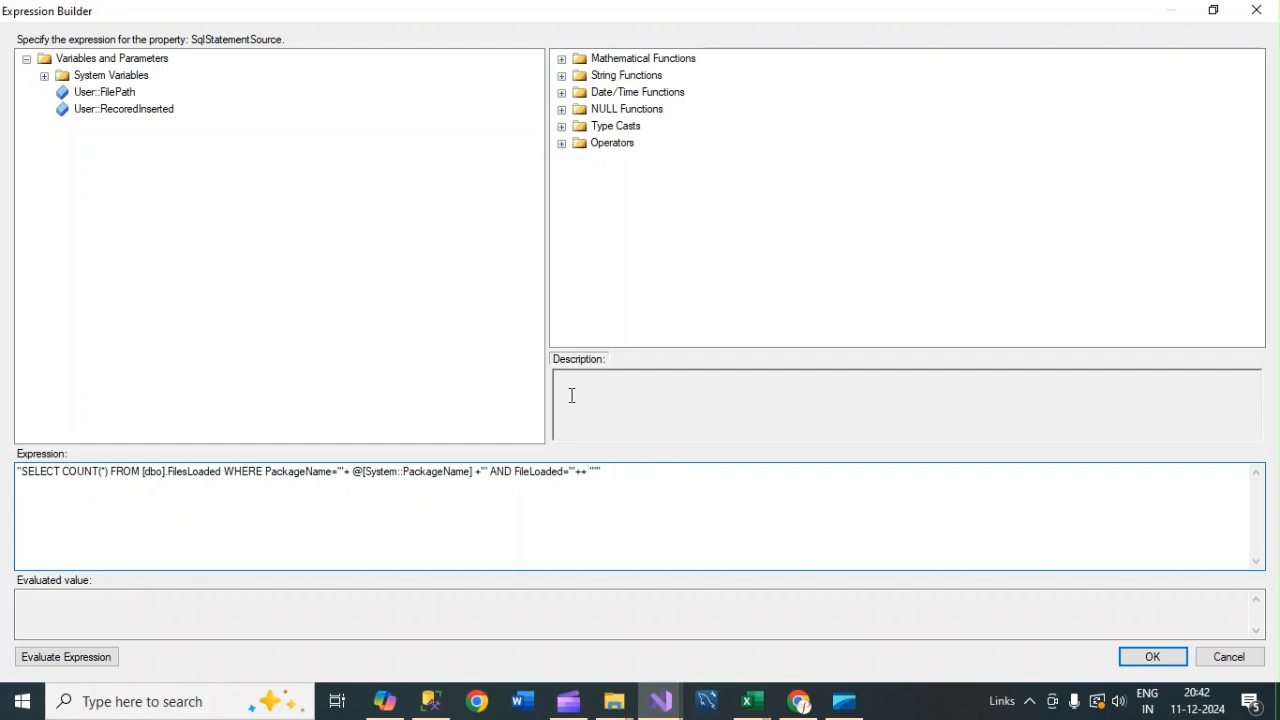
{"action": "mouse_move", "coordinate": [120, 93]}
{"action": "left_mouse_down"}
{"action": "mouse_move", "coordinate": [290, 199]}
{"action": "mouse_move", "coordinate": [569, 486]}
{"action": "mouse_move", "coordinate": [584, 481]}
{"action": "left_mouse_up"}
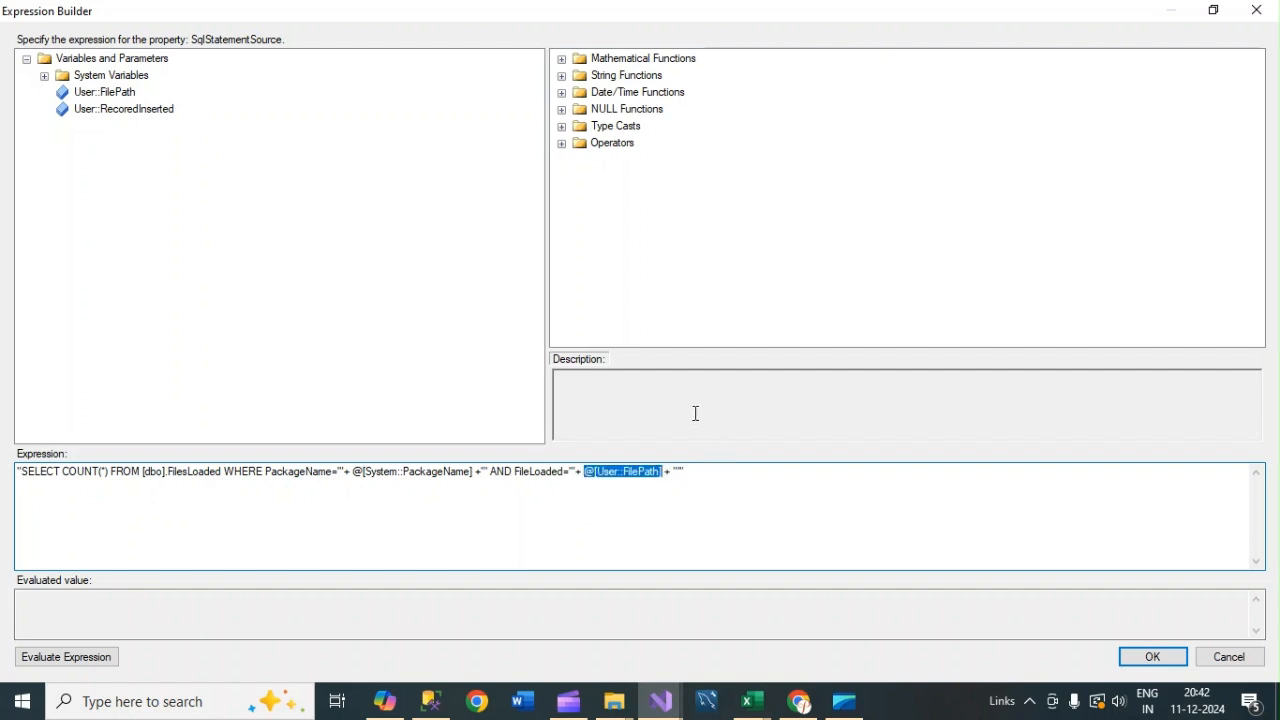
Step: Evaluate the SqlStatementSource expression and accept it, closing the task's editors
{"action": "left_click", "coordinate": [52, 660]}
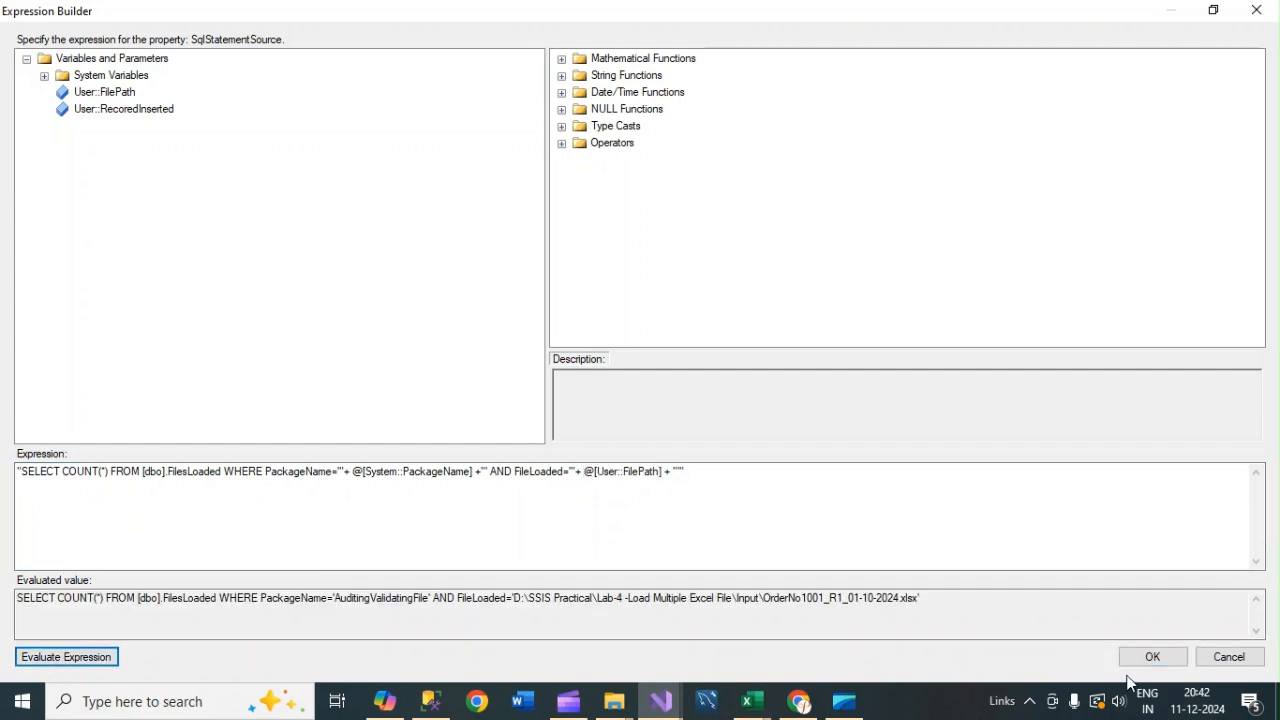
{"action": "left_click", "coordinate": [1153, 658]}
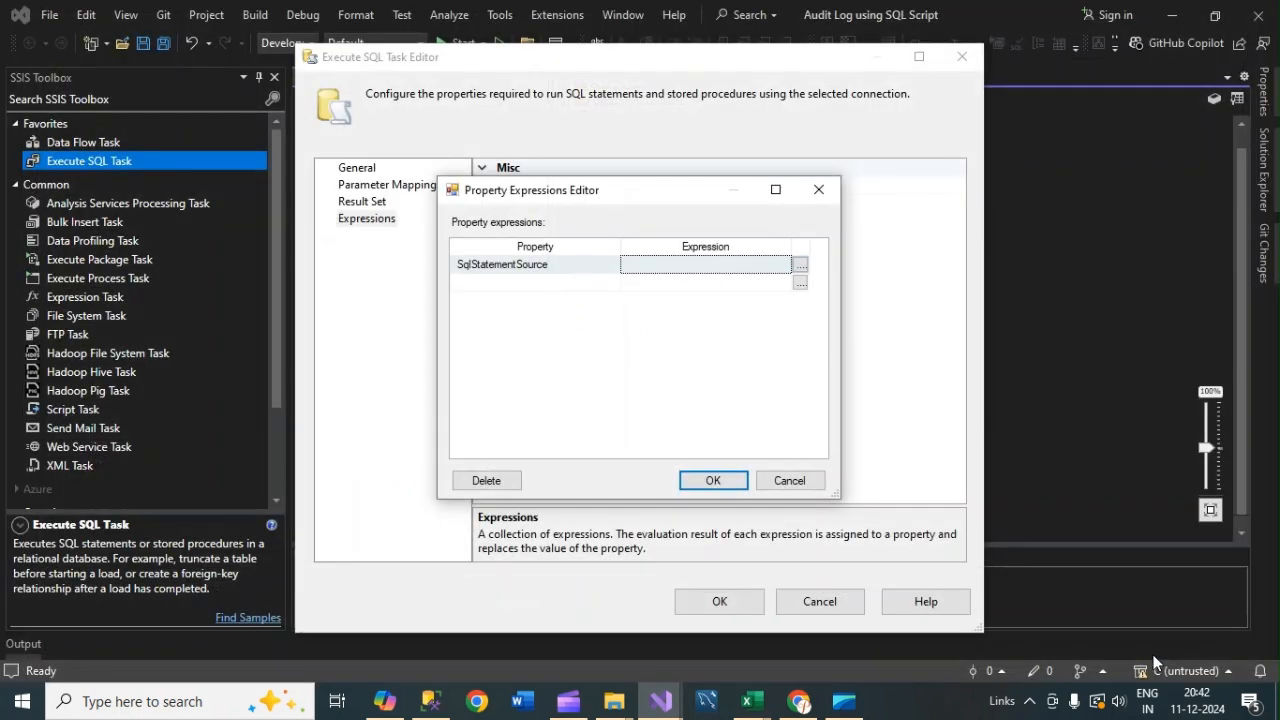
{"action": "left_click", "coordinate": [713, 480]}
{"action": "key", "text": "Return"}
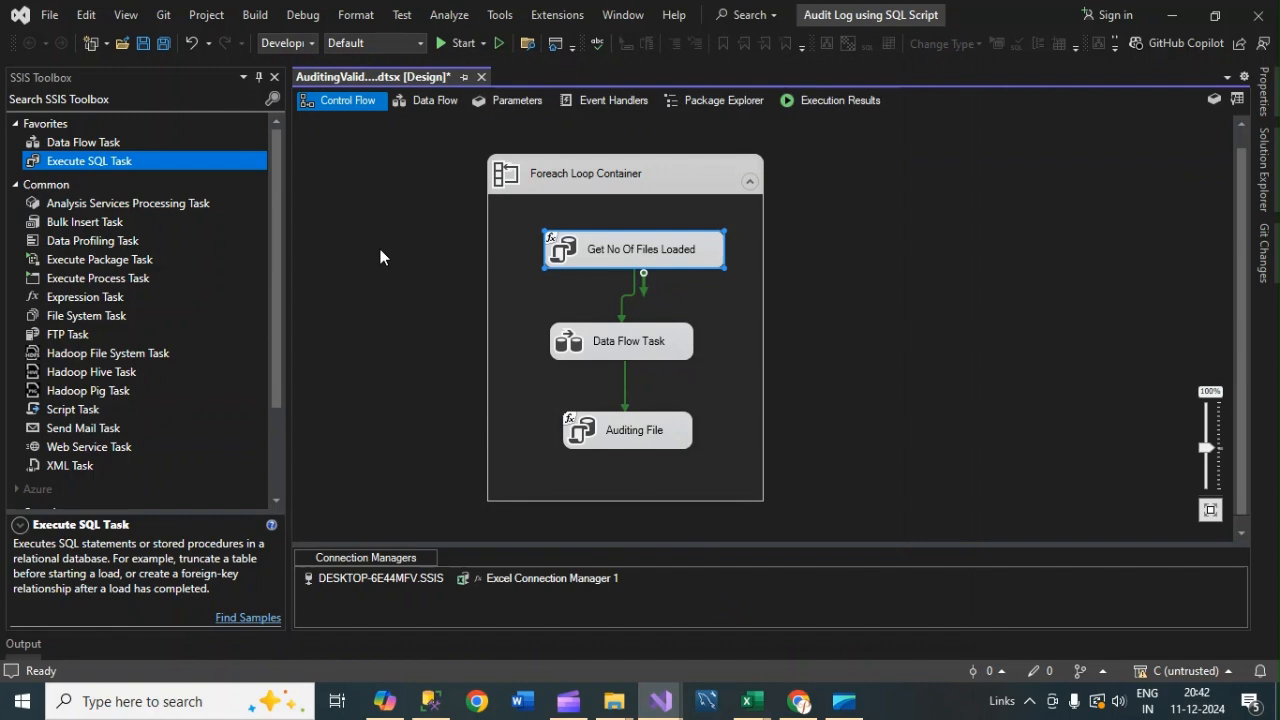
Step: Add an Int32 package variable named NoofFileLoaded and close the variables list
{"action": "left_click", "coordinate": [1213, 99]}
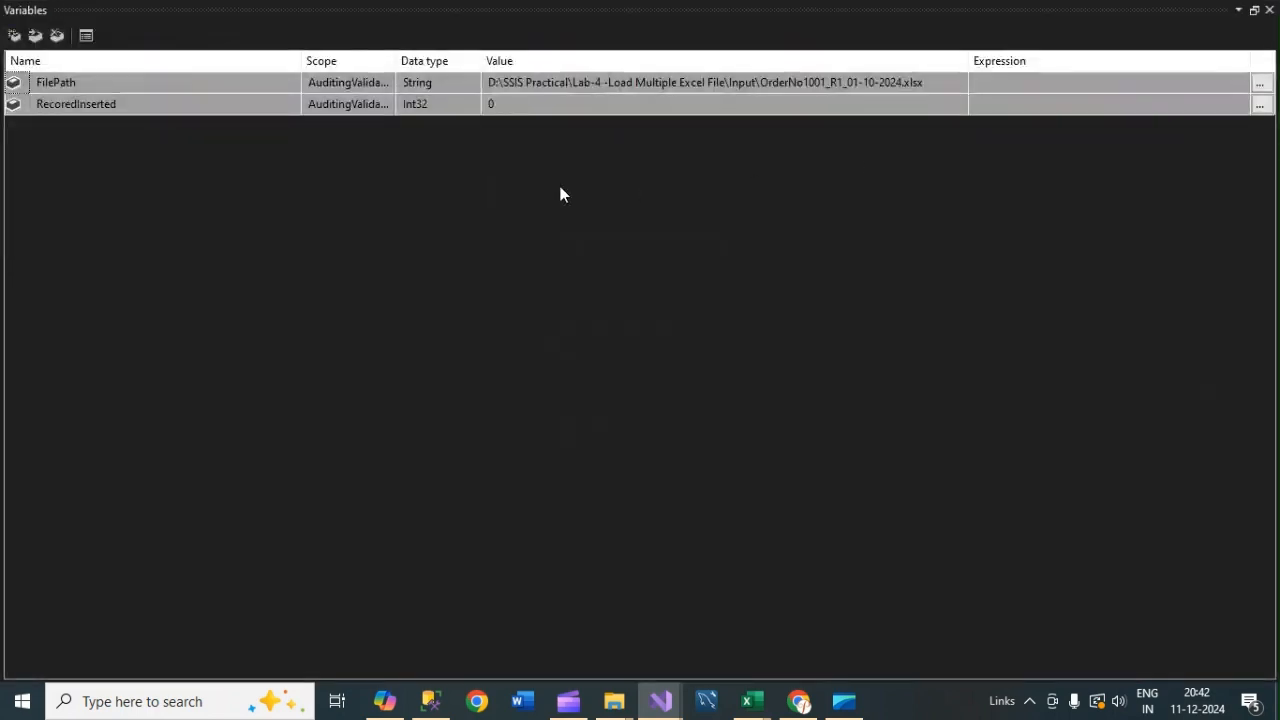
{"action": "left_click", "coordinate": [14, 35]}
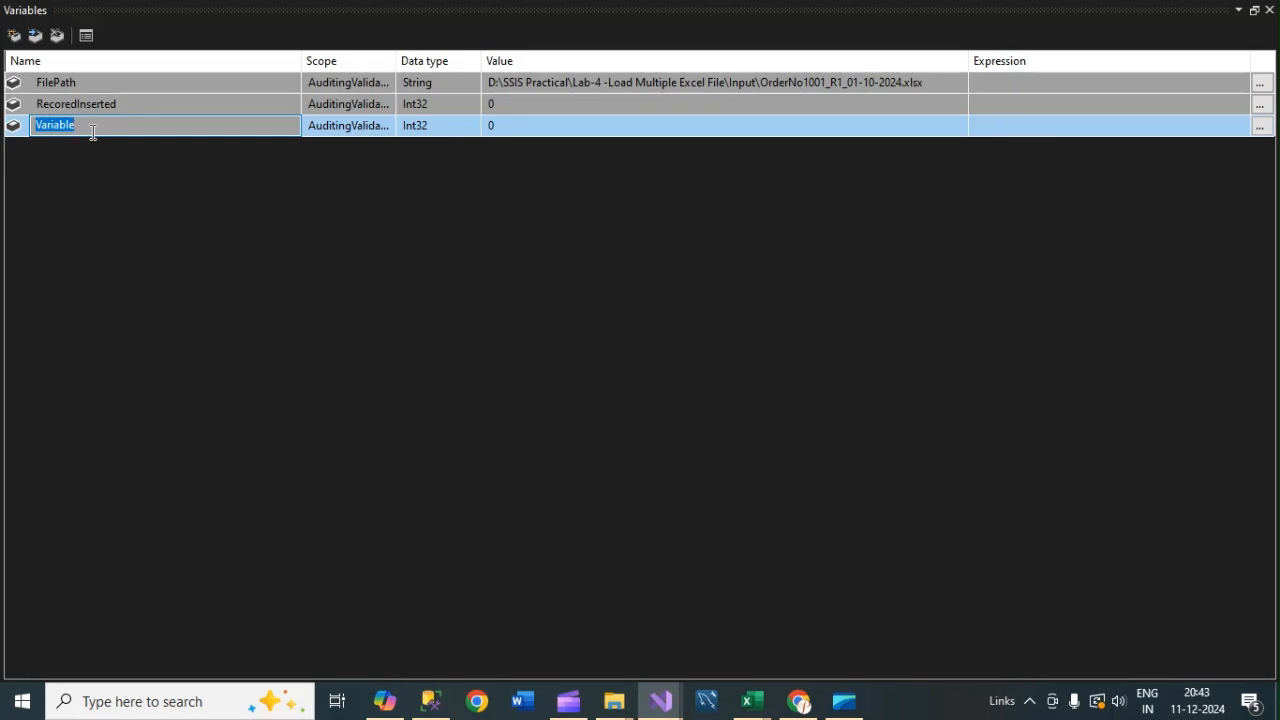
{"action": "type", "text": "I"}
{"action": "type", "text": "No"}
{"action": "type", "text": "ofFileLoaded"}
{"action": "key", "text": "Return"}
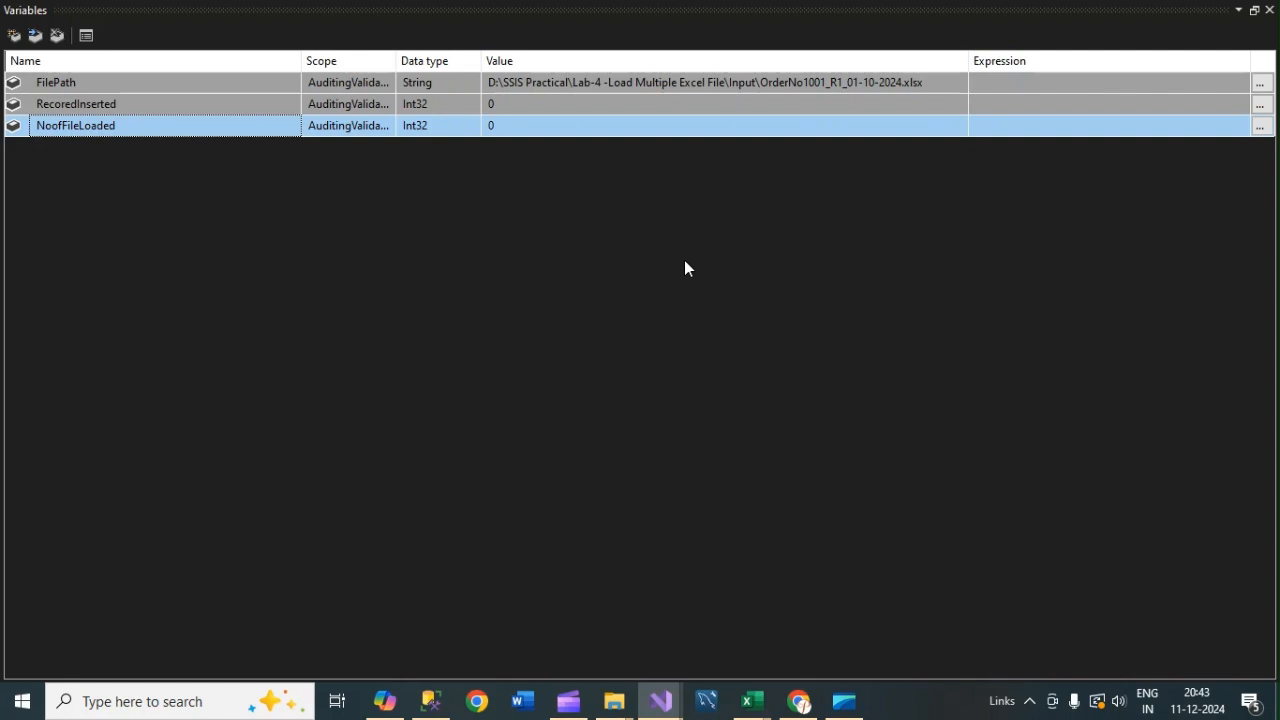
{"action": "left_click", "coordinate": [1270, 10]}
Step: Set the ResultSet of the Get No Of Files Loaded task to Single row
{"action": "left_click", "coordinate": [623, 249]}
{"action": "right_click", "coordinate": [622, 250]}
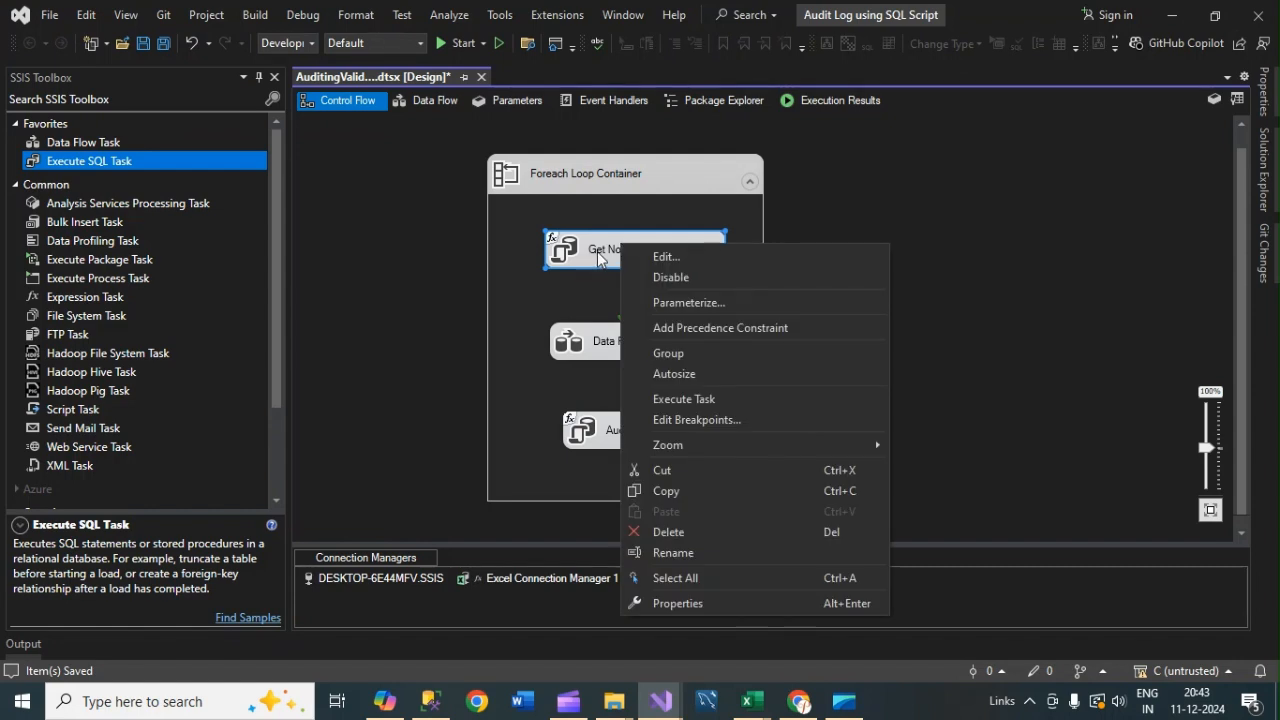
{"action": "left_click", "coordinate": [663, 257]}
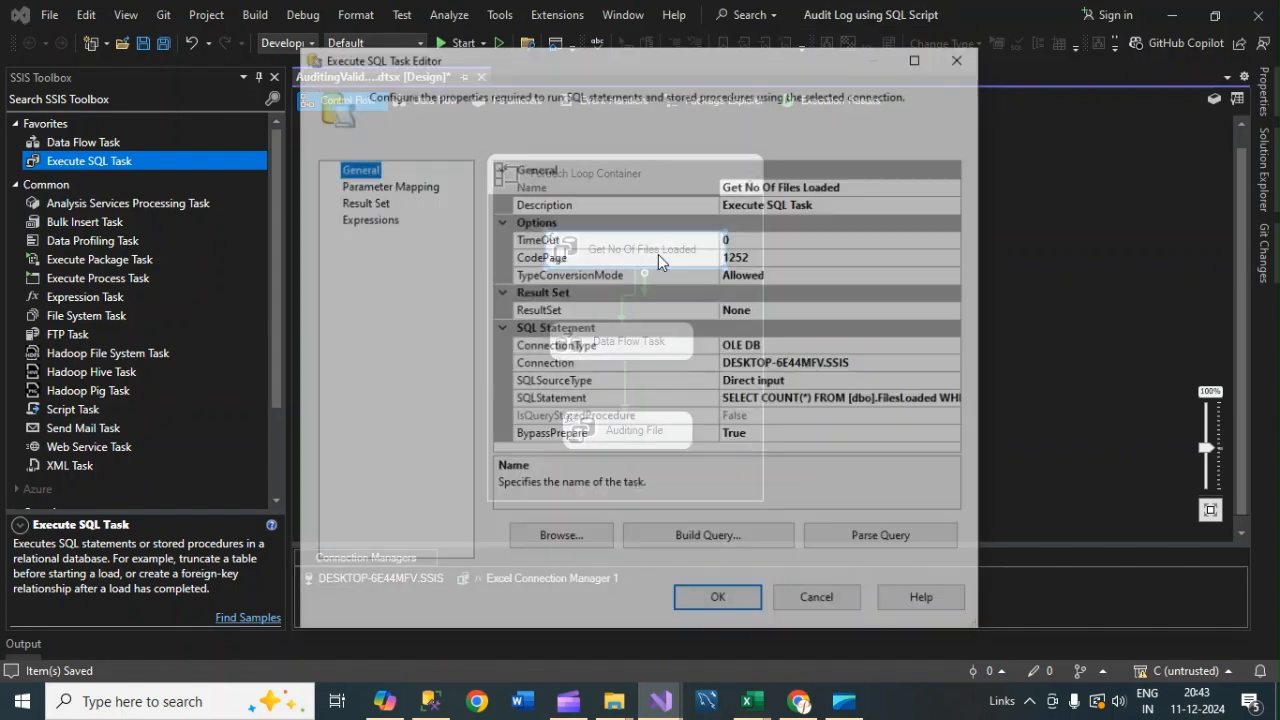
{"action": "left_click", "coordinate": [372, 202]}
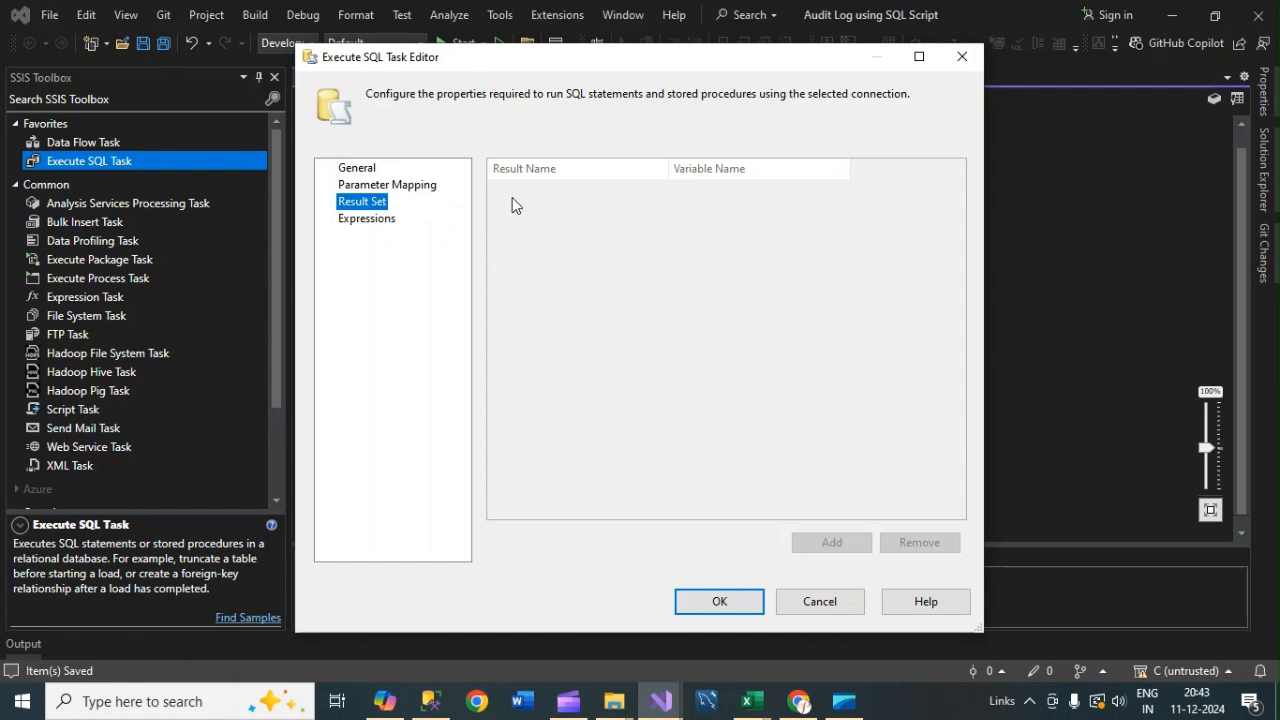
{"action": "left_click", "coordinate": [538, 174]}
{"action": "left_click", "coordinate": [370, 170]}
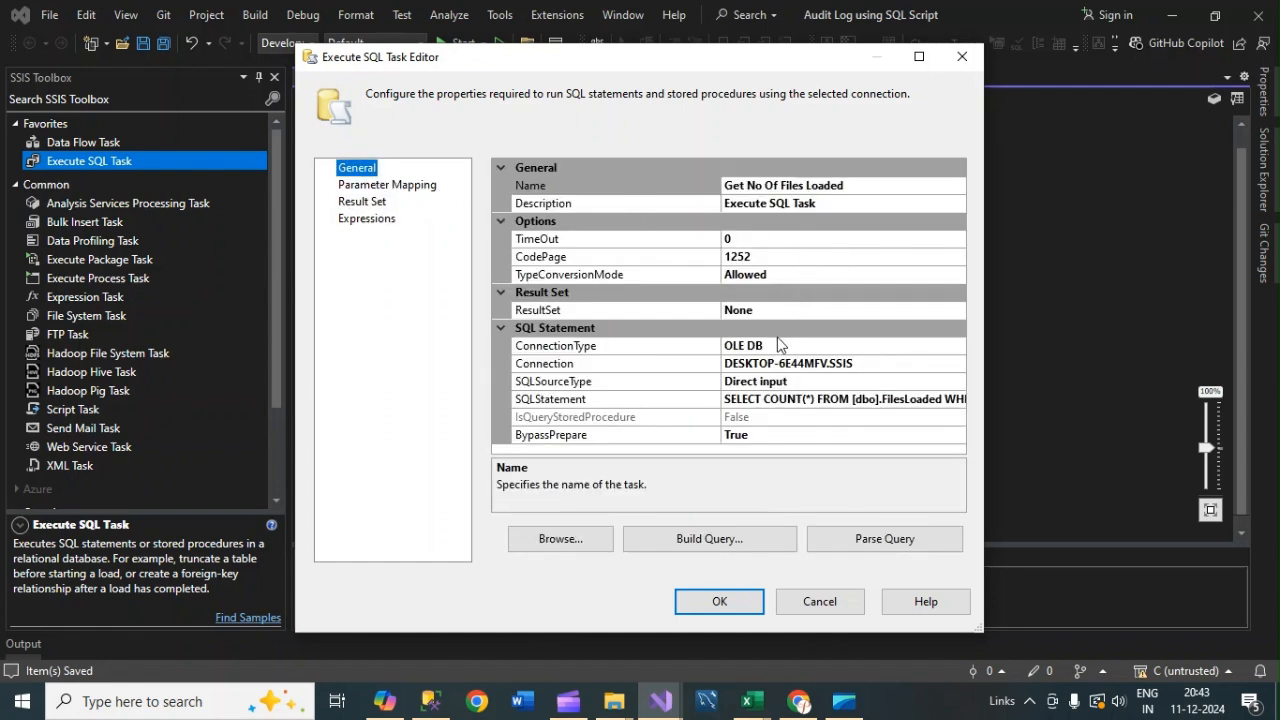
{"action": "left_click", "coordinate": [778, 310]}
{"action": "left_click", "coordinate": [957, 311]}
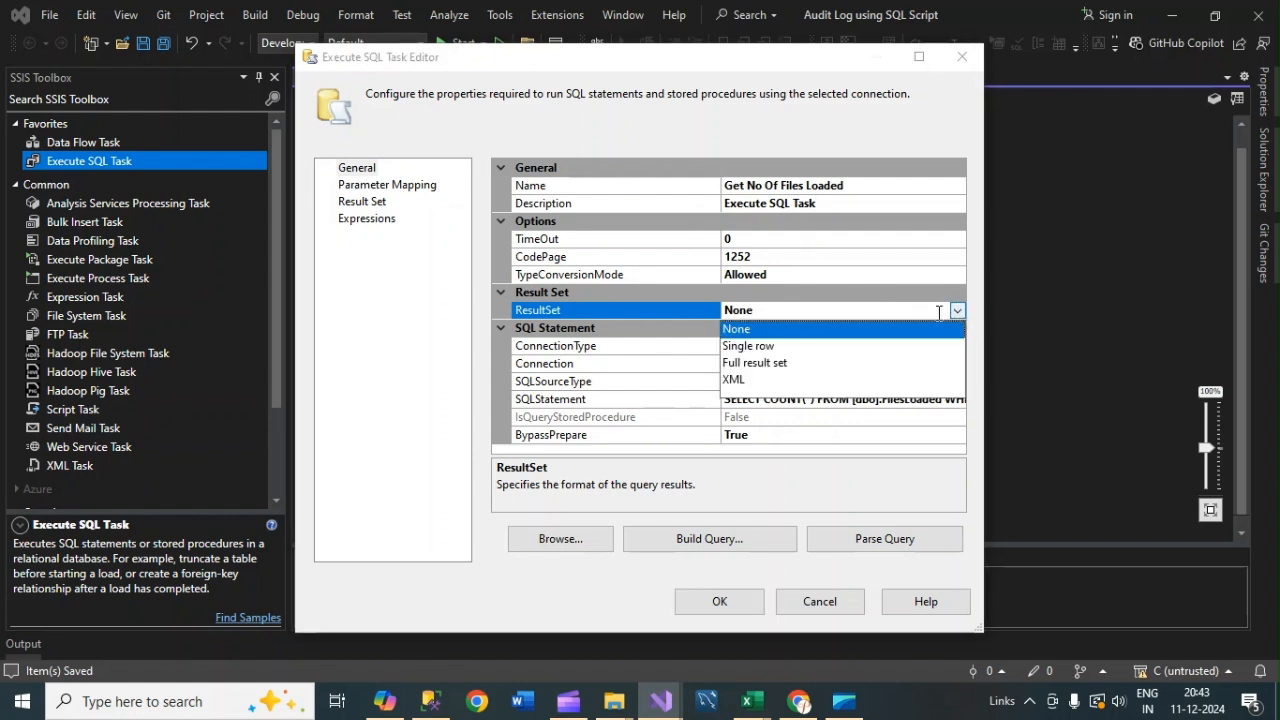
{"action": "left_click", "coordinate": [768, 346]}
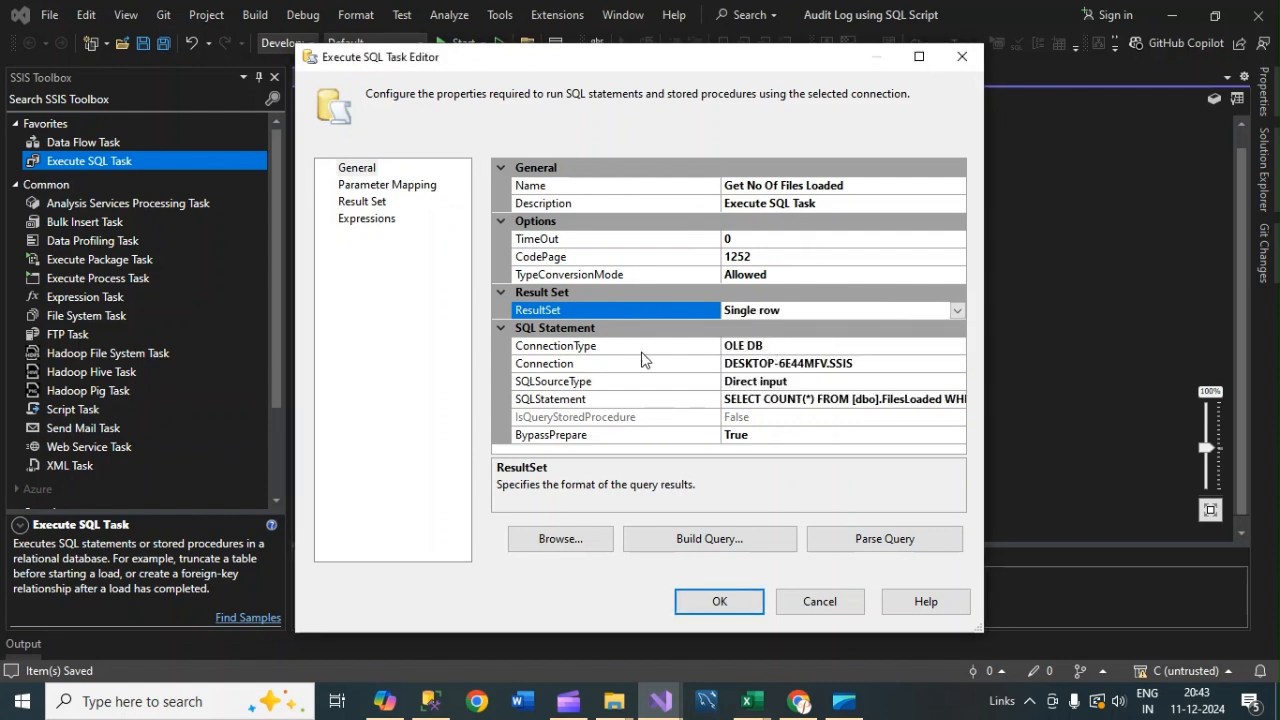
Step: Map result name 0 to the variable User::NoofFileLoaded in the task's result set and accept the editor
{"action": "left_click", "coordinate": [362, 201]}
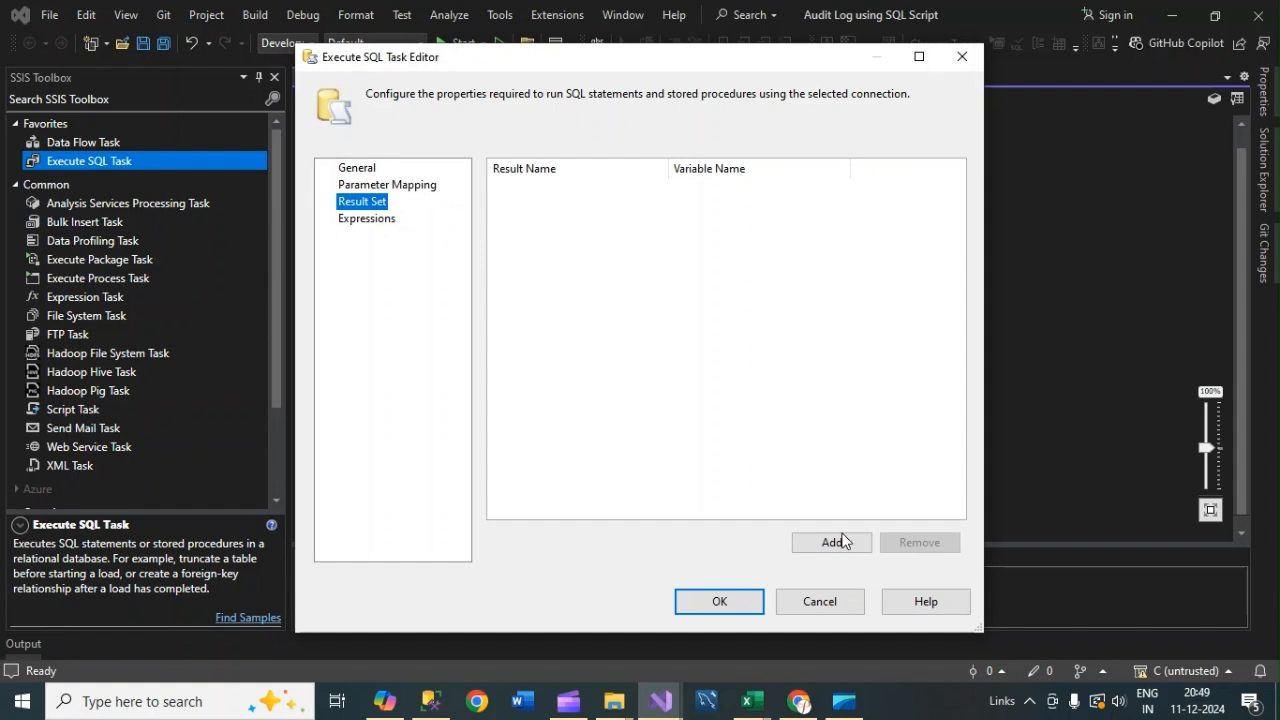
{"action": "left_click", "coordinate": [841, 541]}
{"action": "left_click", "coordinate": [571, 189]}
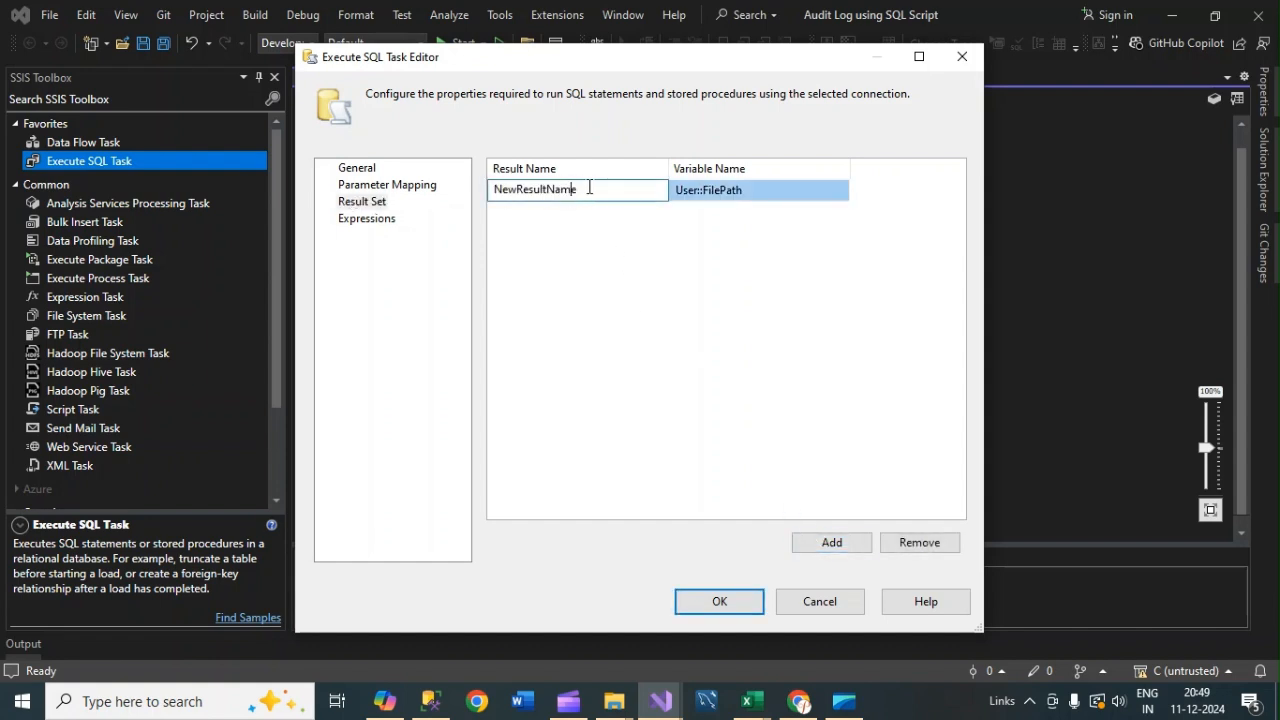
{"action": "left_click_drag", "start_coordinate": [589, 187], "coordinate": [471, 194]}
{"action": "type", "text": "0"}
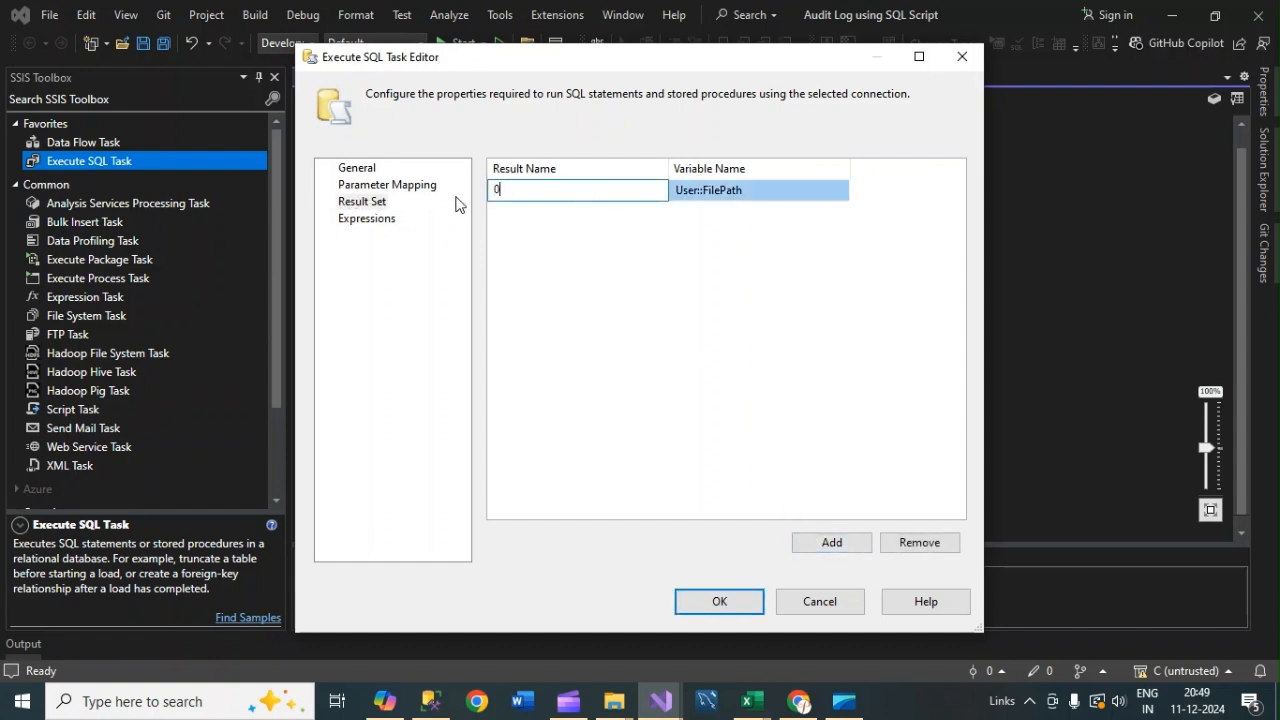
{"action": "left_click", "coordinate": [775, 202]}
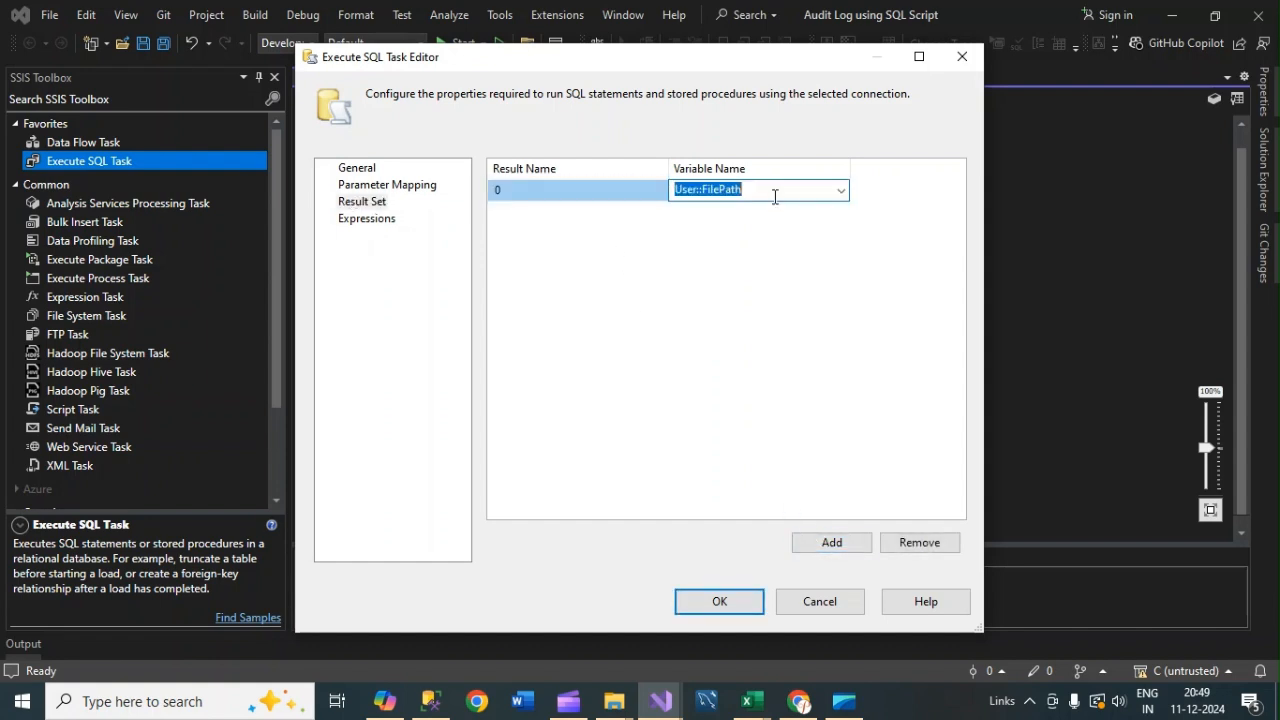
{"action": "left_click", "coordinate": [841, 192]}
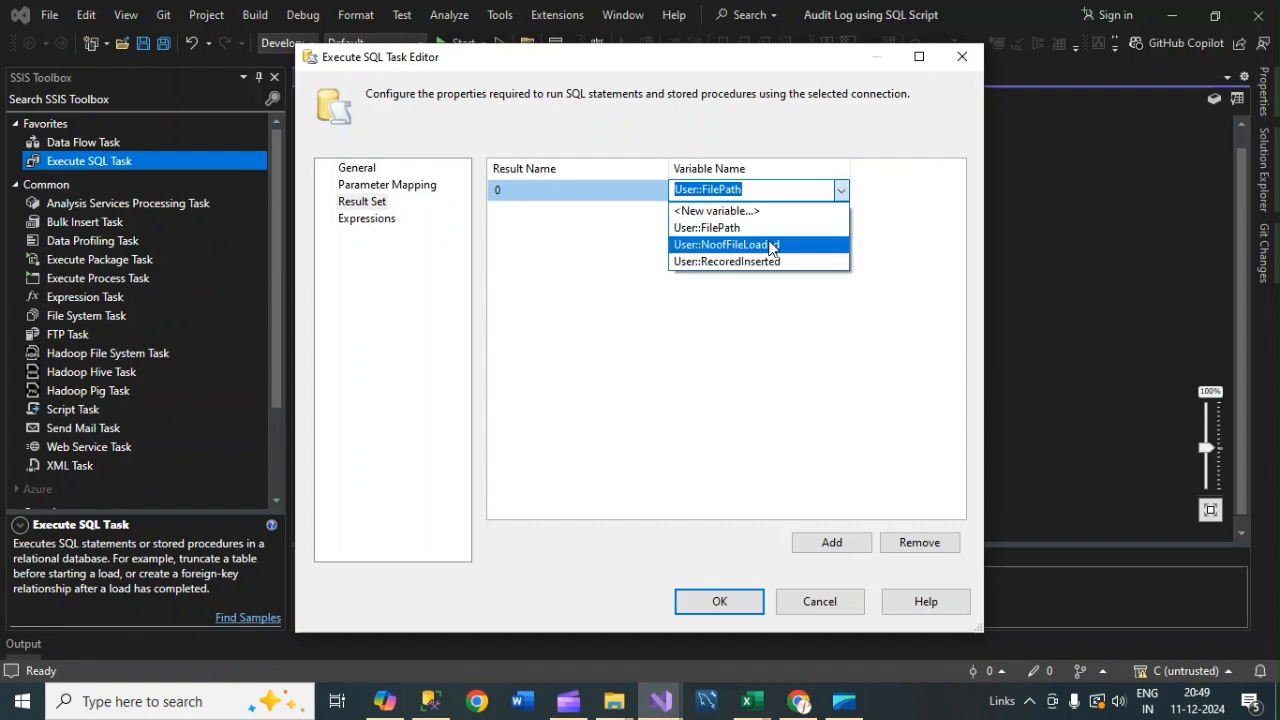
{"action": "left_click", "coordinate": [771, 245]}
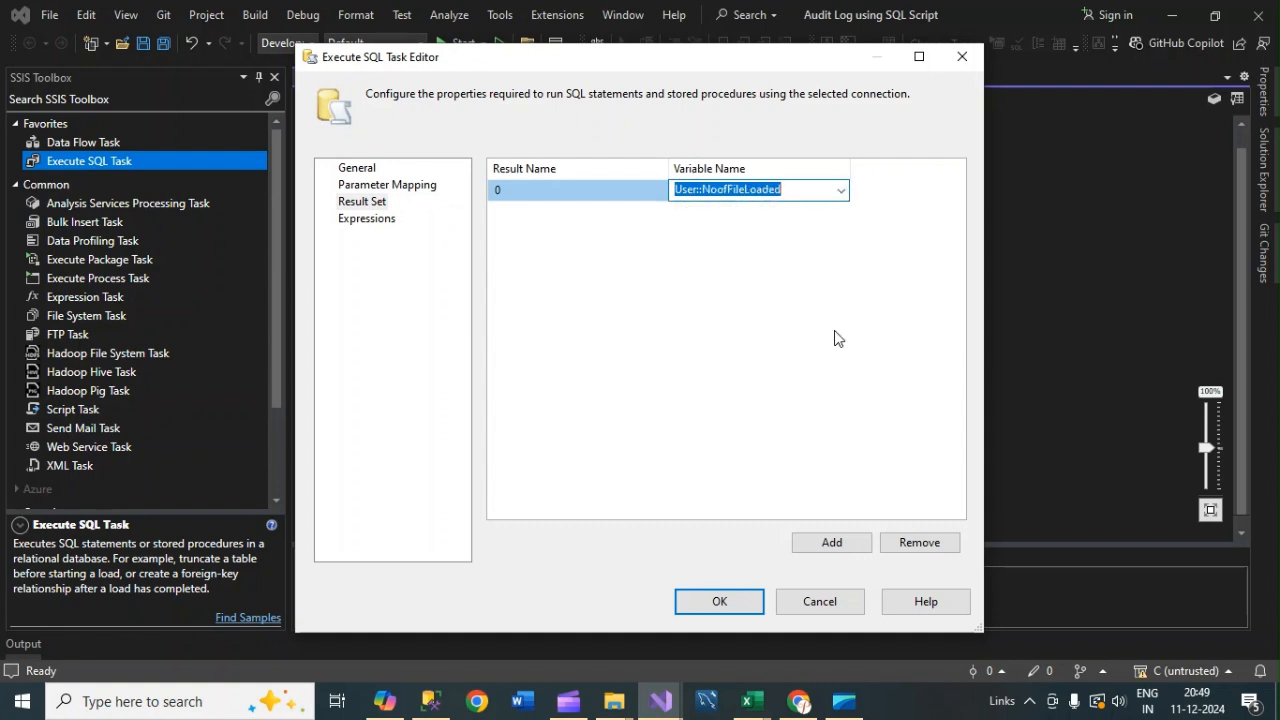
{"action": "left_click", "coordinate": [700, 601]}
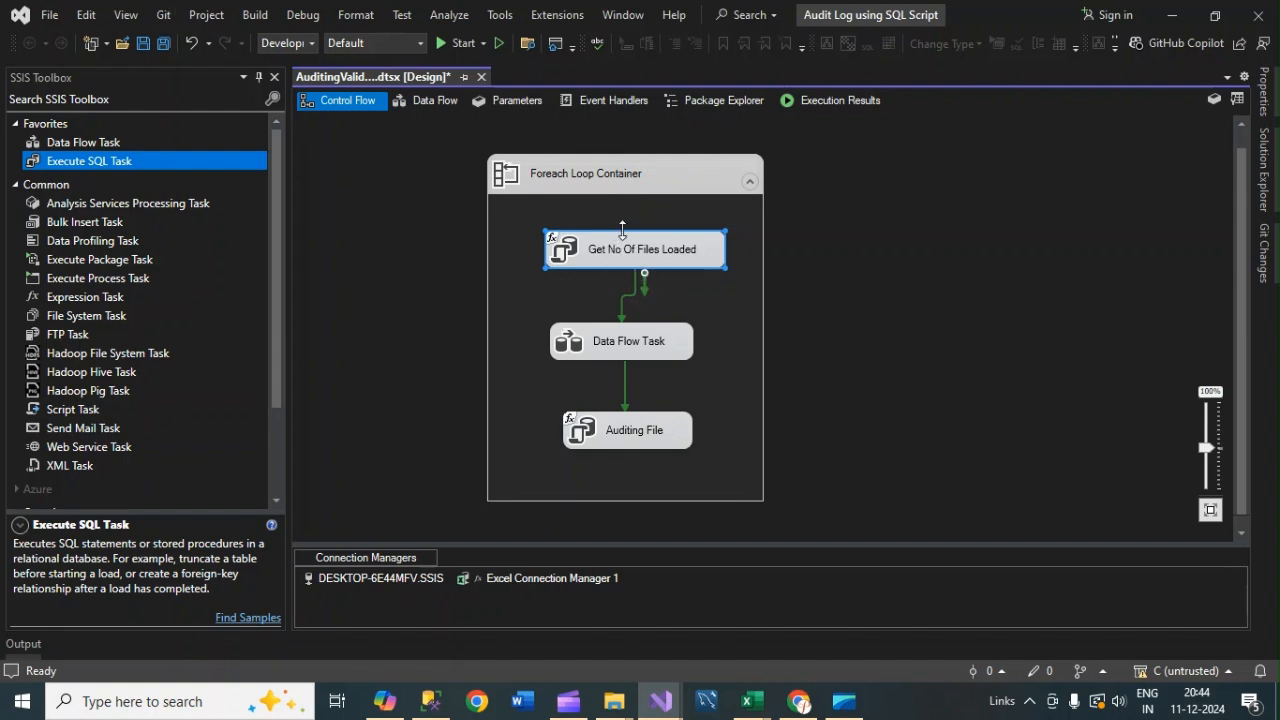
Step: Set the precedence constraint between Get No Of Files Loaded and Data Flow Task to evaluate Expression and Constraint
{"action": "left_click", "coordinate": [621, 301]}
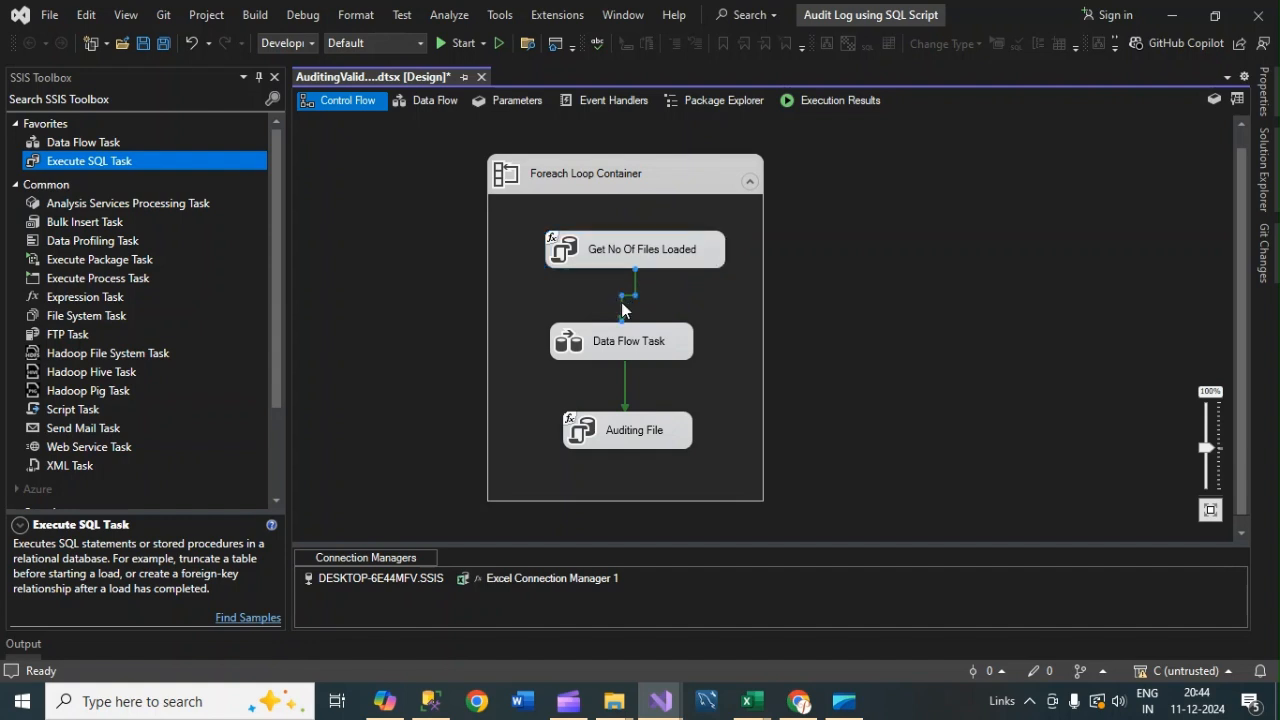
{"action": "right_click", "coordinate": [621, 301]}
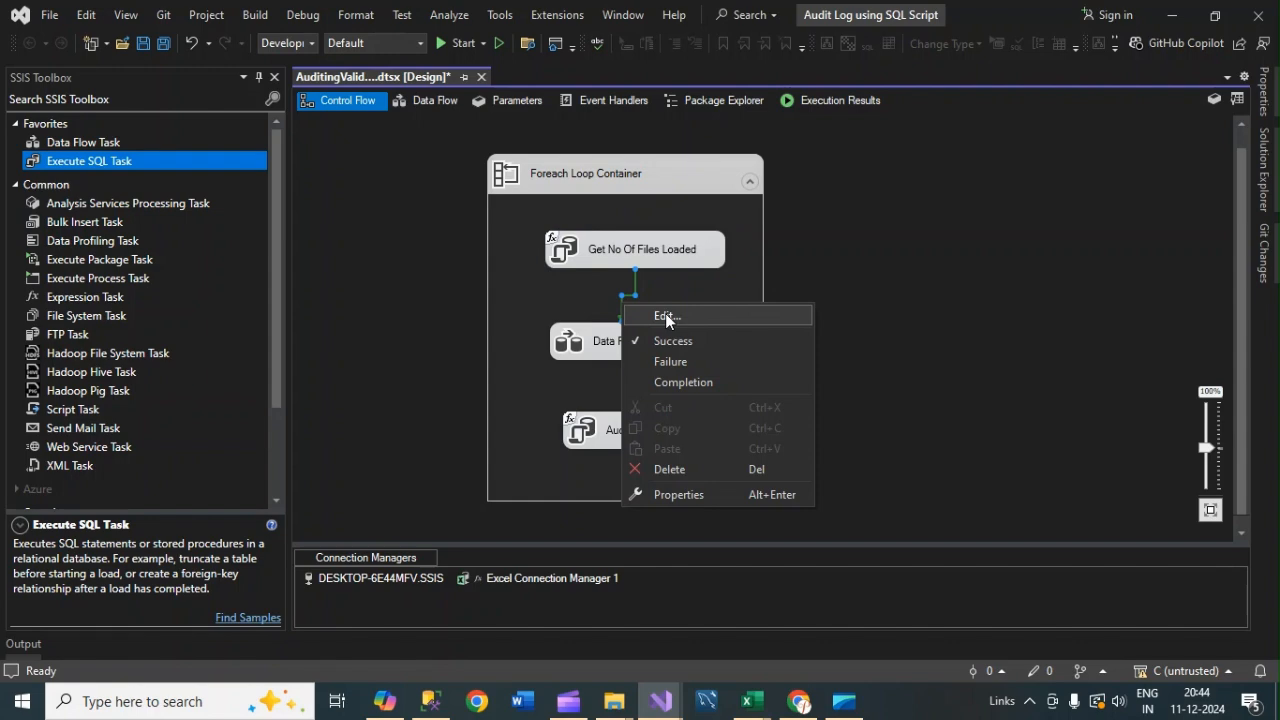
{"action": "left_click", "coordinate": [666, 316]}
{"action": "left_click", "coordinate": [608, 265]}
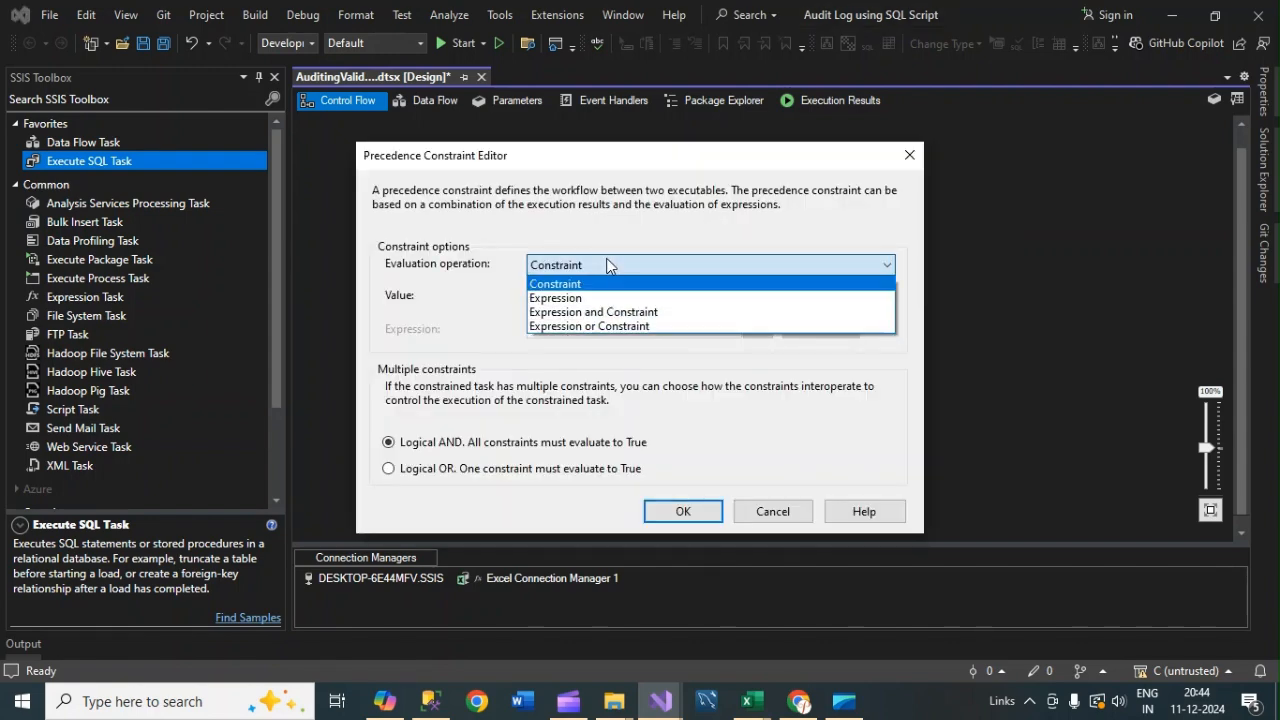
{"action": "left_click", "coordinate": [632, 316]}
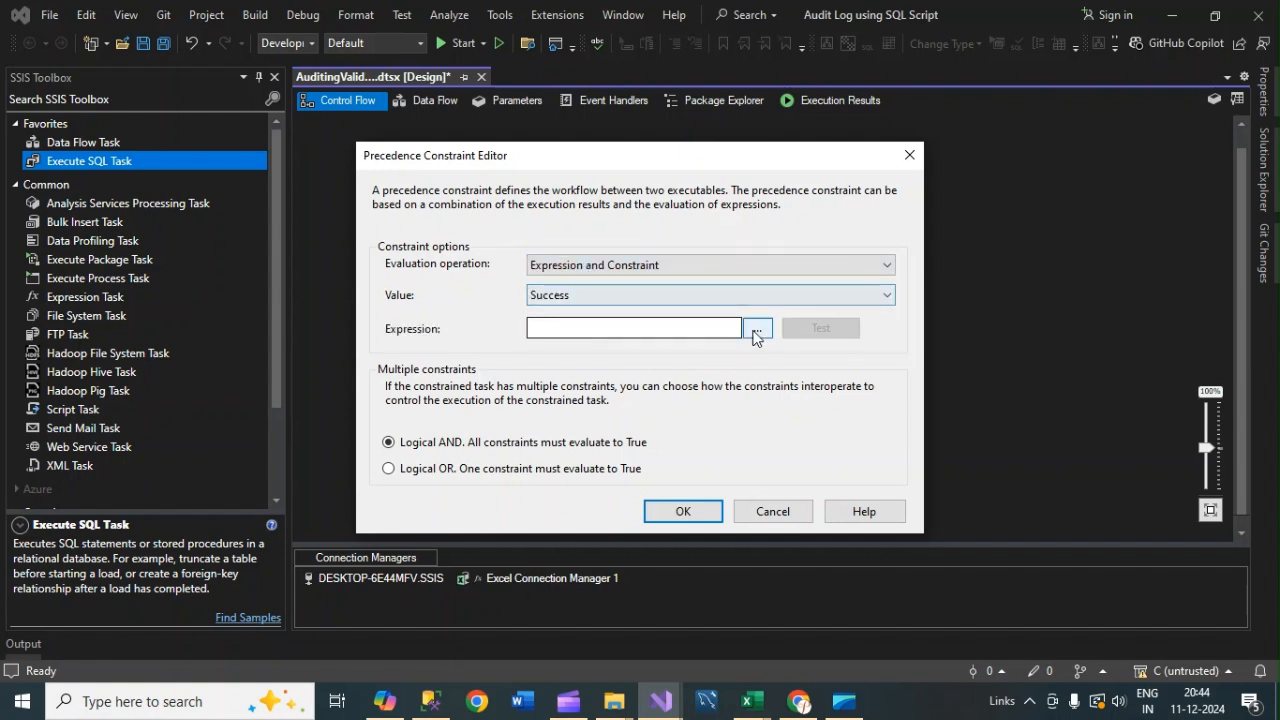
Step: Build the constraint expression @[User::NoofFileLoaded]==0 in the Expression Builder
{"action": "left_click", "coordinate": [704, 329]}
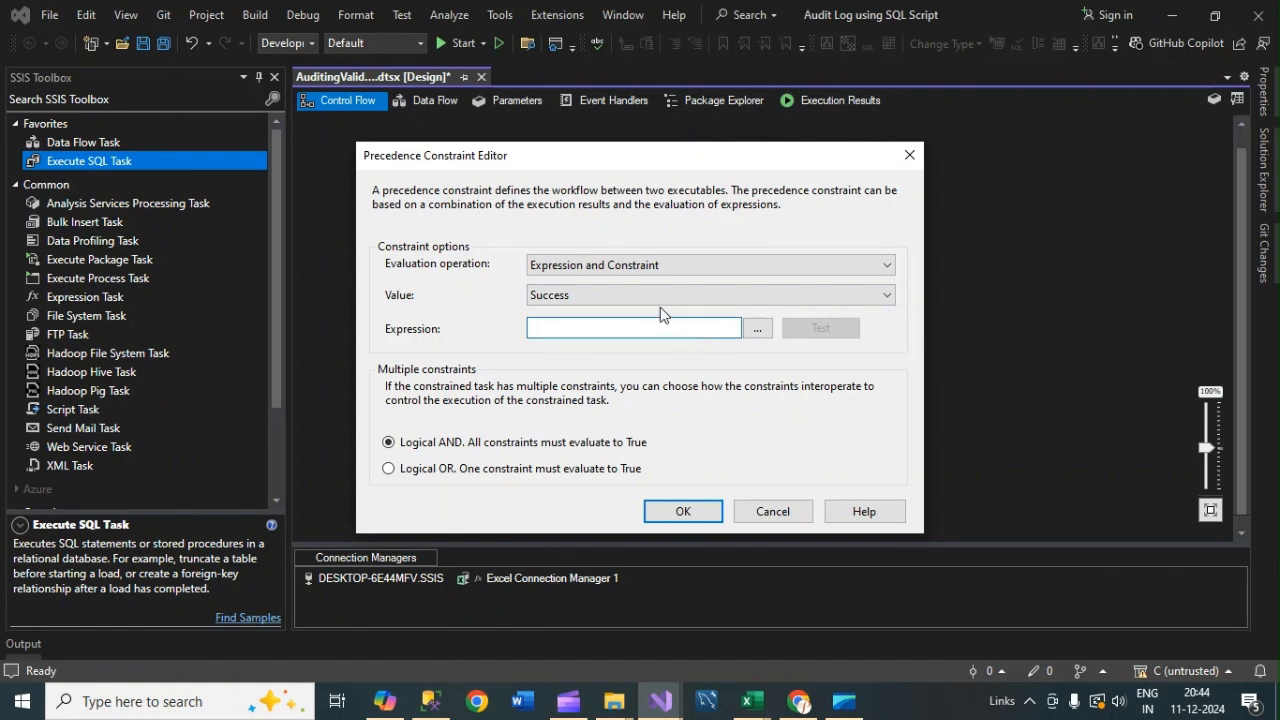
{"action": "left_click", "coordinate": [757, 330]}
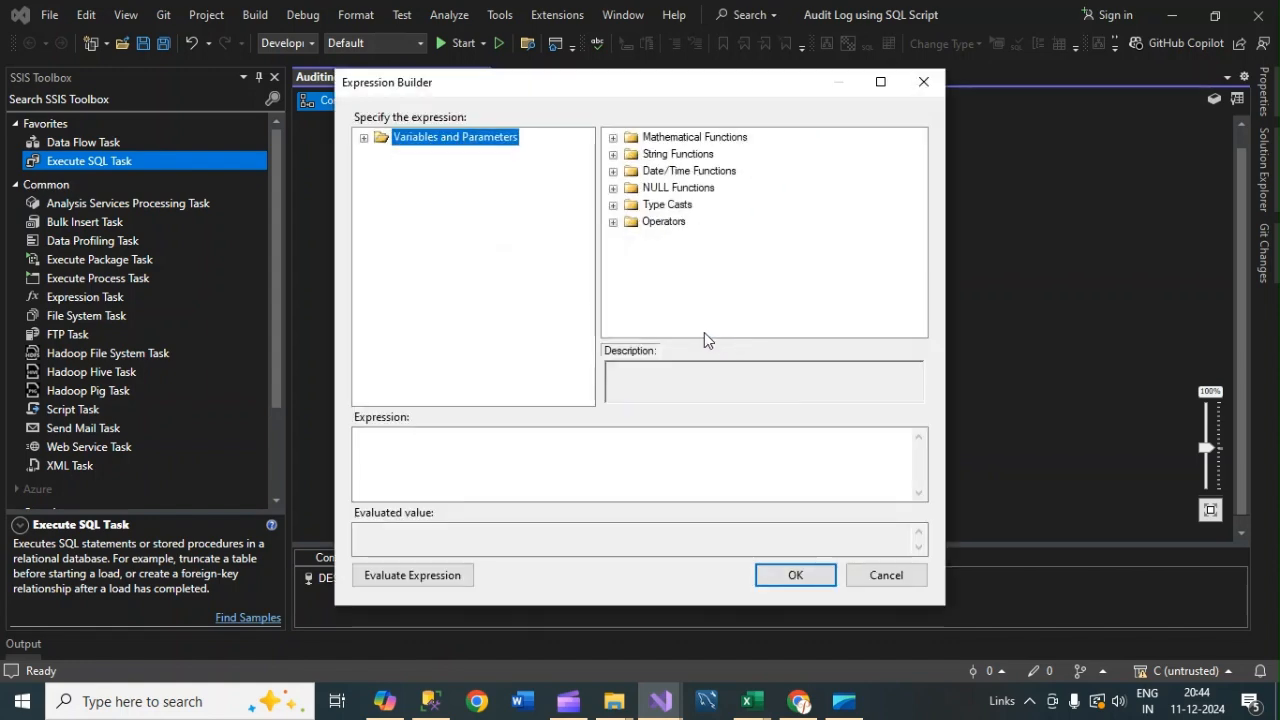
{"action": "left_click", "coordinate": [364, 138]}
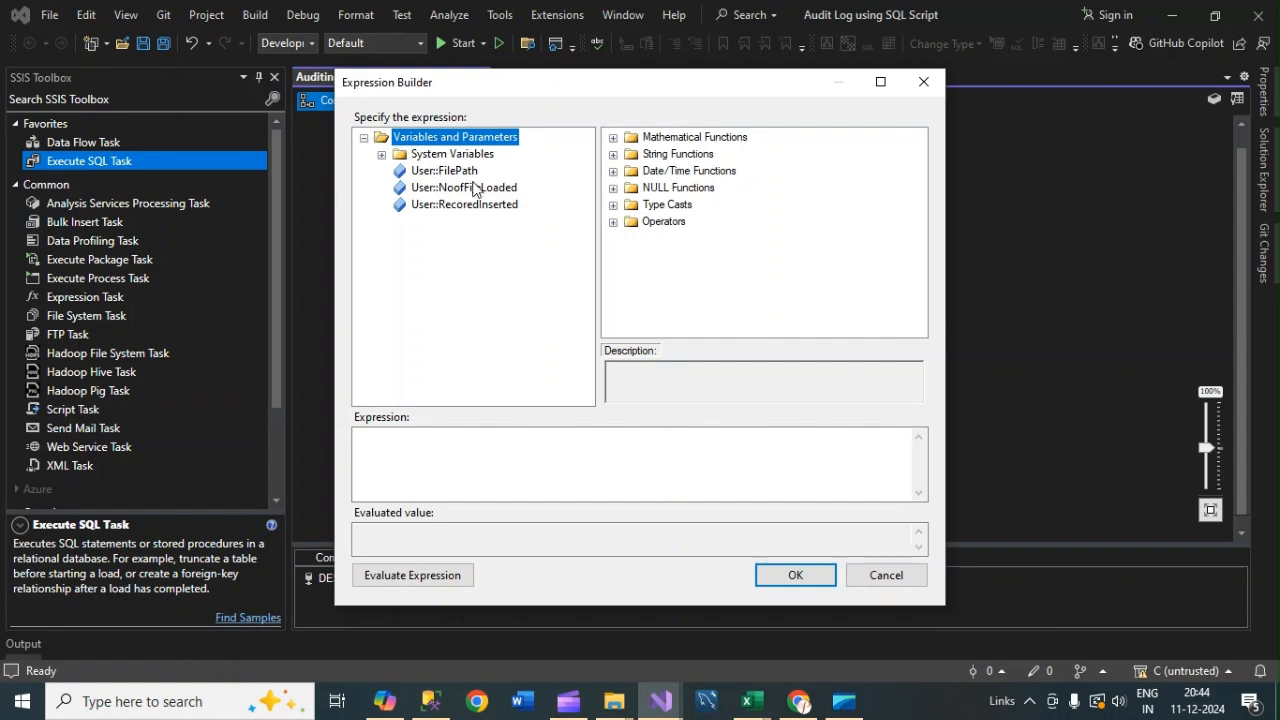
{"action": "left_click_drag", "start_coordinate": [474, 190], "coordinate": [432, 466]}
{"action": "type", "text": "="}
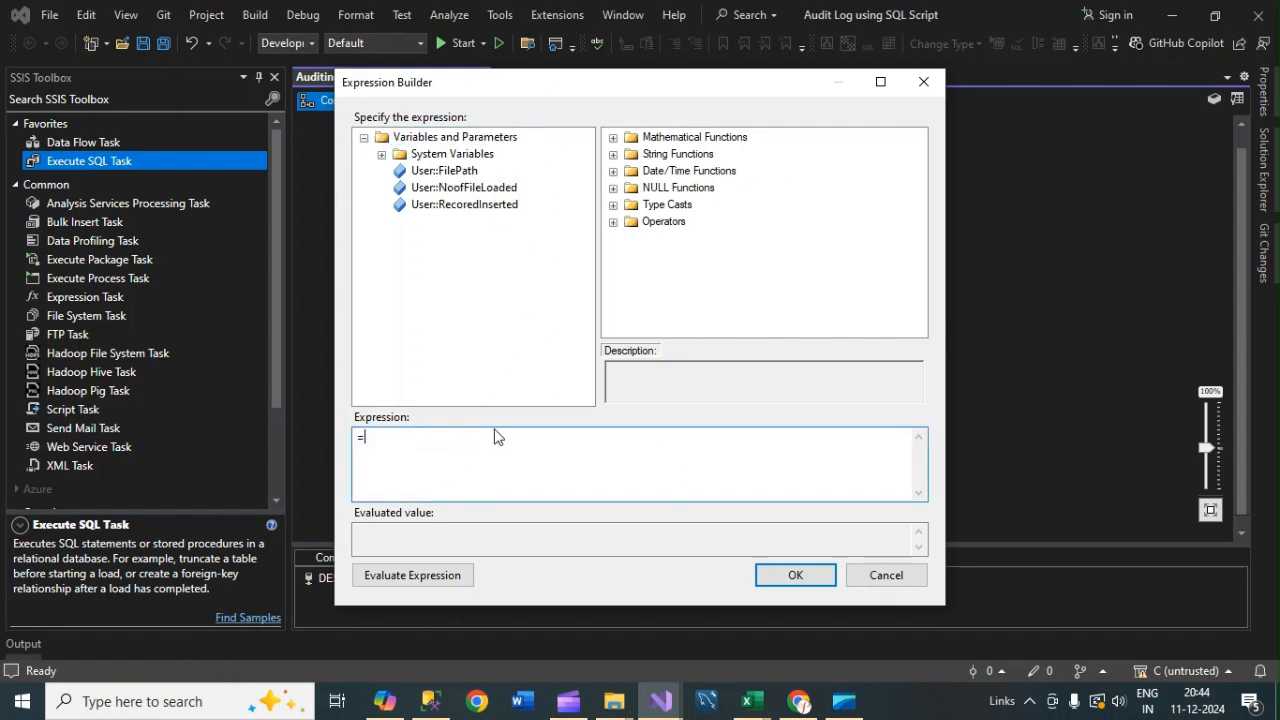
{"action": "key", "text": "BackSpace"}
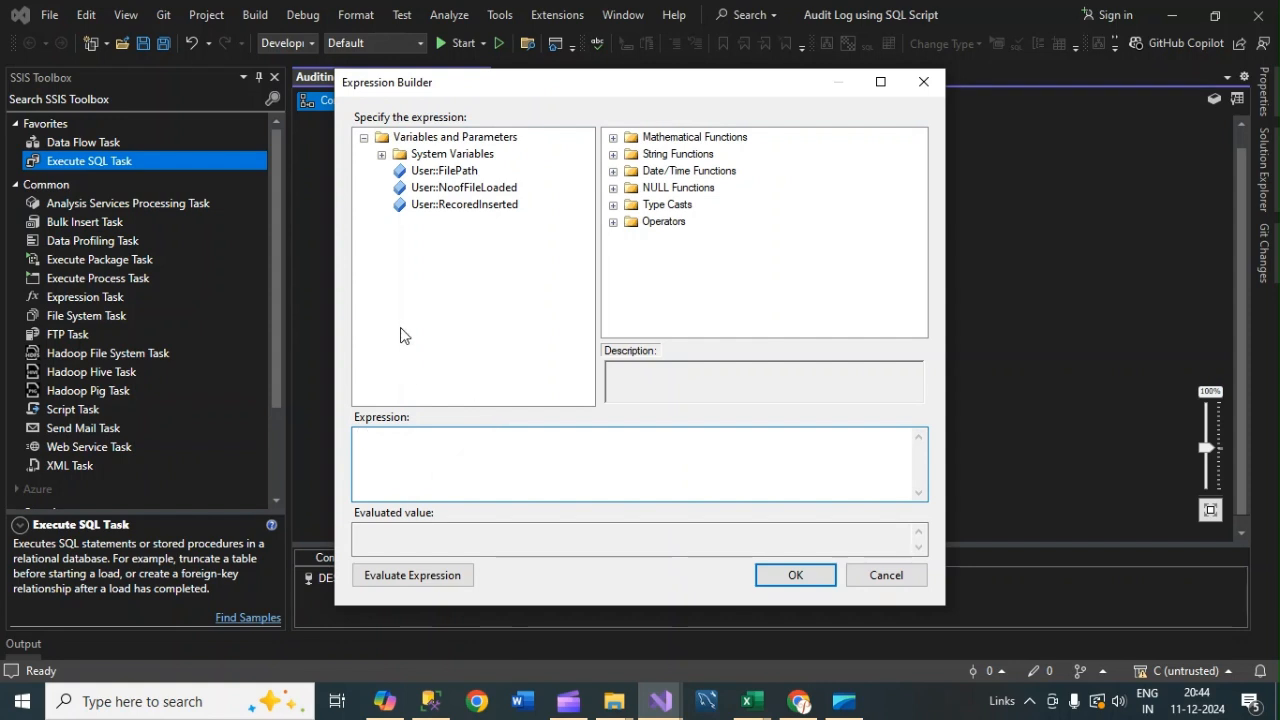
{"action": "left_click_drag", "start_coordinate": [443, 193], "coordinate": [414, 457]}
{"action": "left_click", "coordinate": [556, 441]}
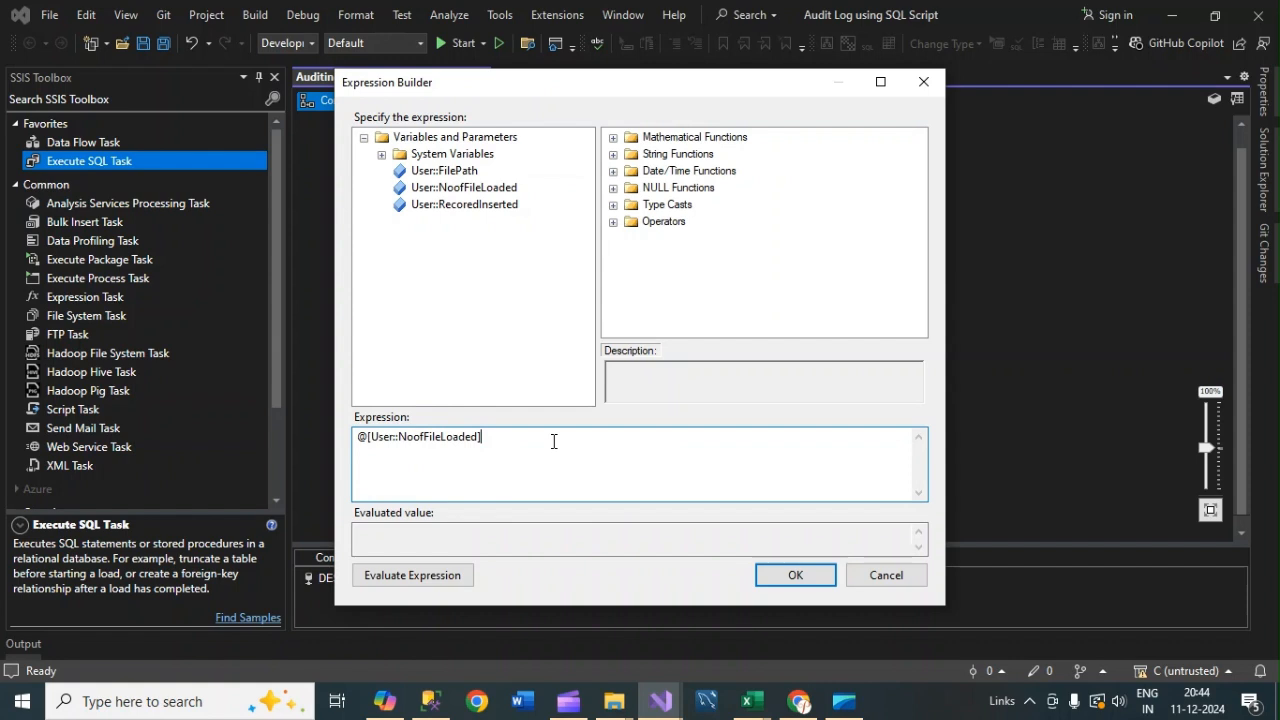
{"action": "type", "text": "==0"}
Step: Evaluate the constraint expression, then accept it and the precedence constraint settings
{"action": "left_click", "coordinate": [430, 578]}
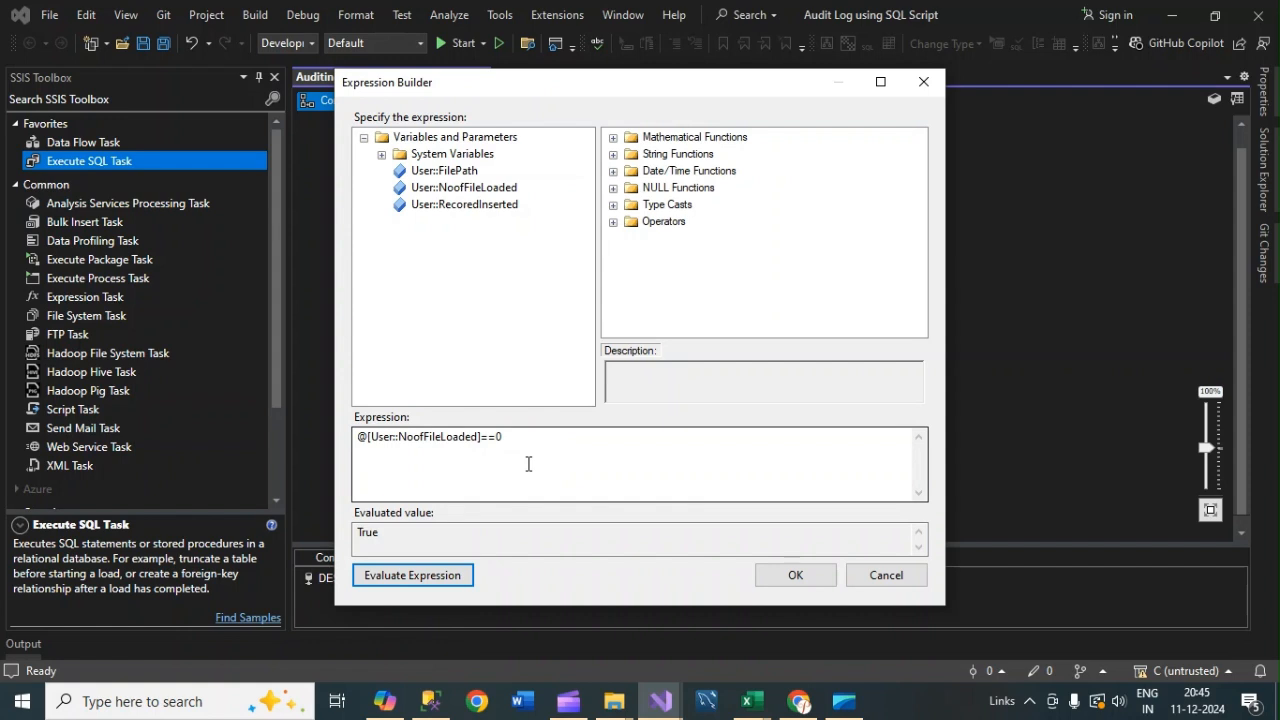
{"action": "left_click", "coordinate": [797, 578]}
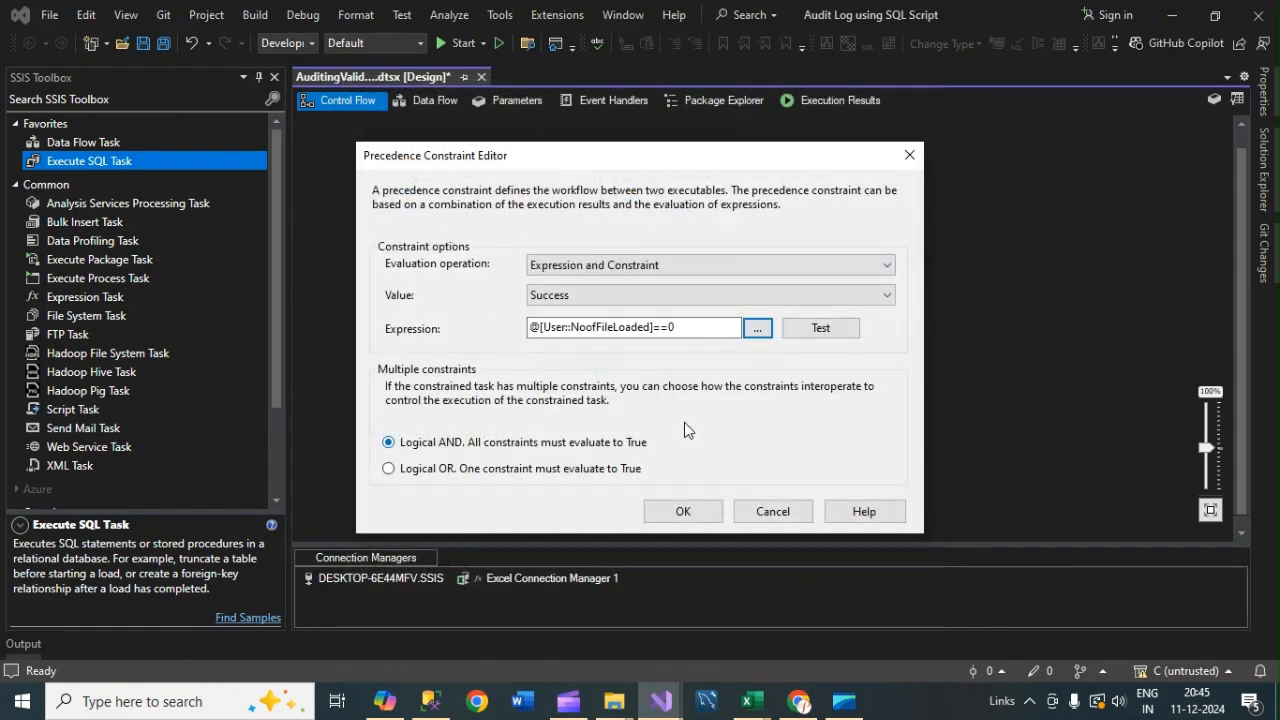
{"action": "left_click", "coordinate": [700, 514]}
Step: Save the package with the updated control flow
{"action": "left_click", "coordinate": [671, 246]}
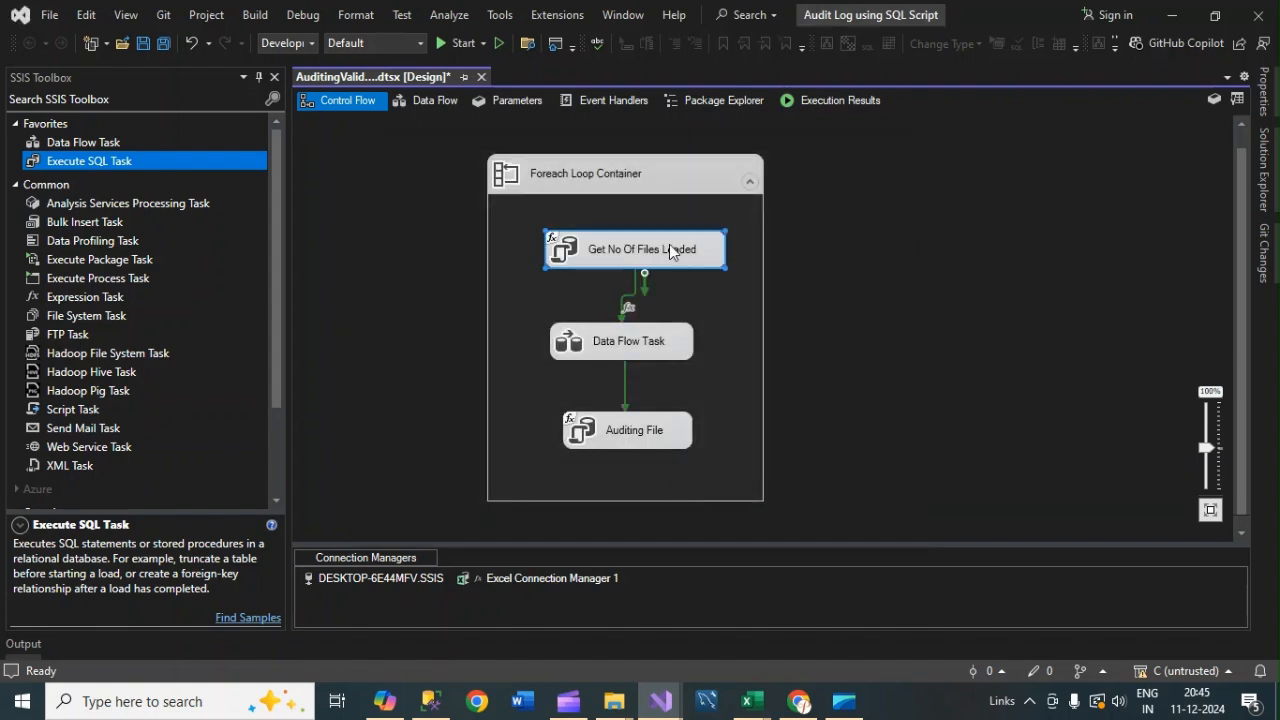
{"action": "left_click", "coordinate": [859, 235]}
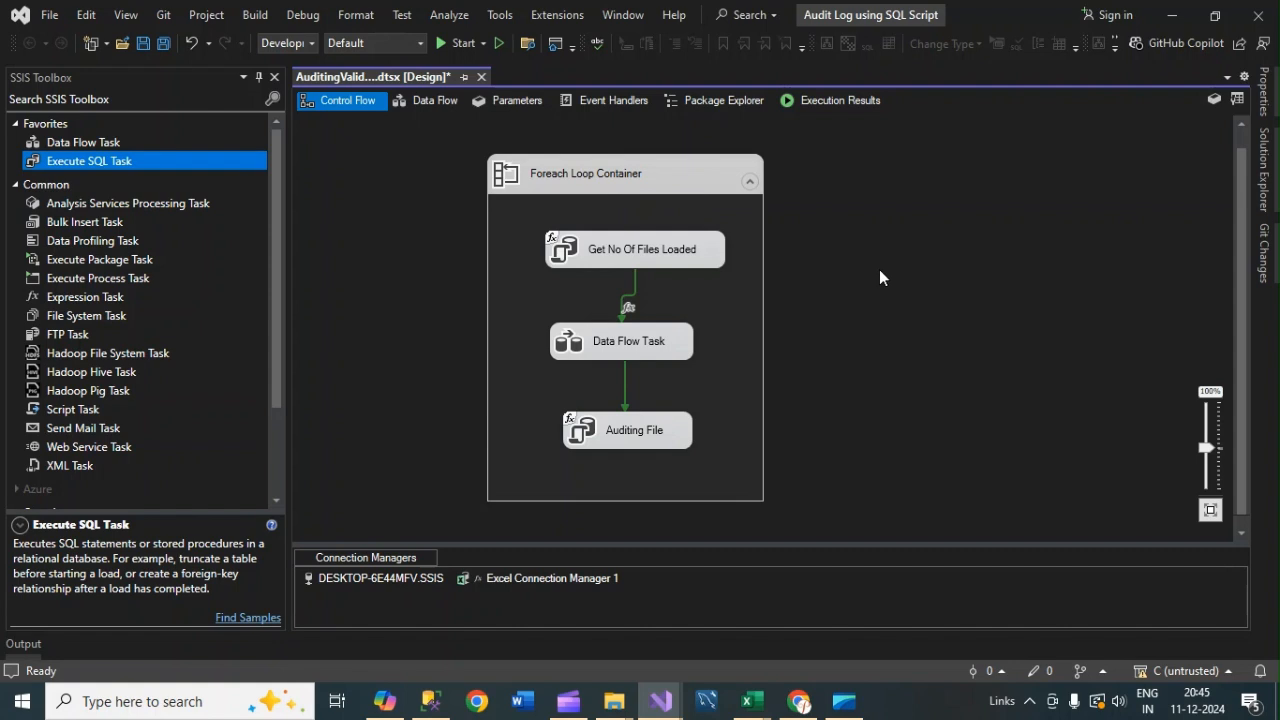
{"action": "key", "text": "ctrl+s"}
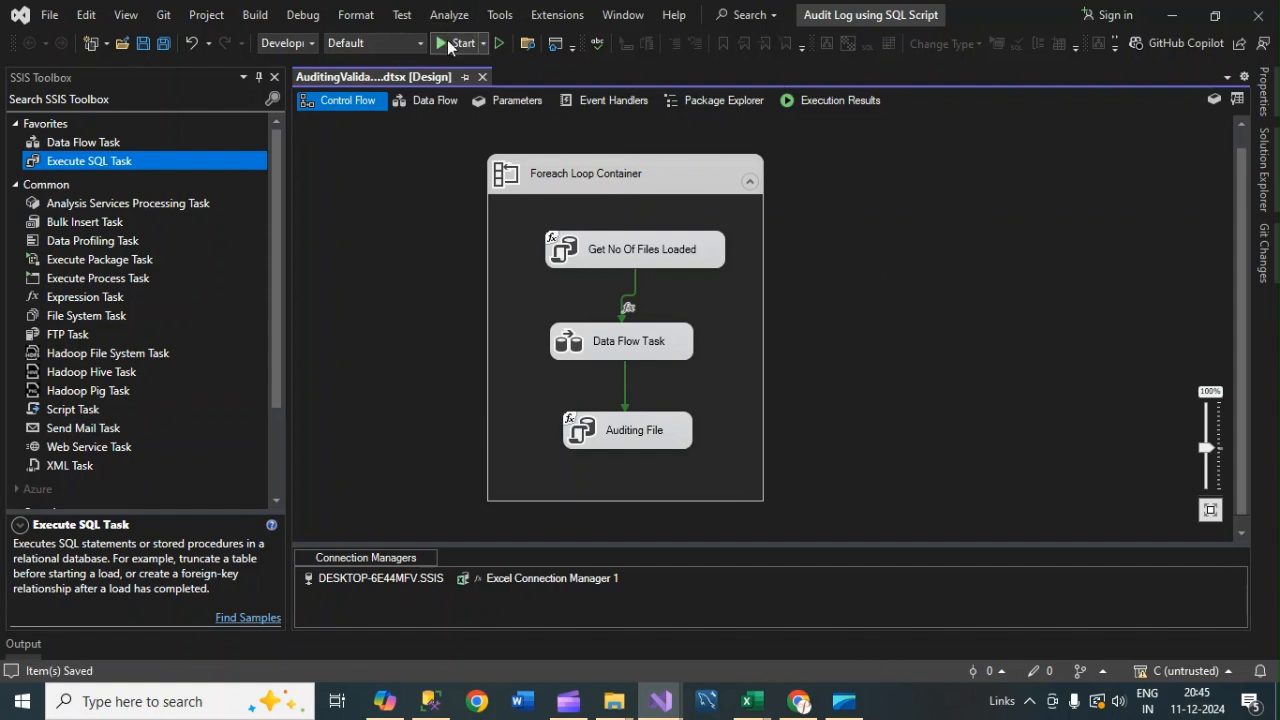
Step: Switch to SQL Server Management Studio and run only the audit_log select statement in SQLQuery1.sql
{"action": "left_click", "coordinate": [430, 701]}
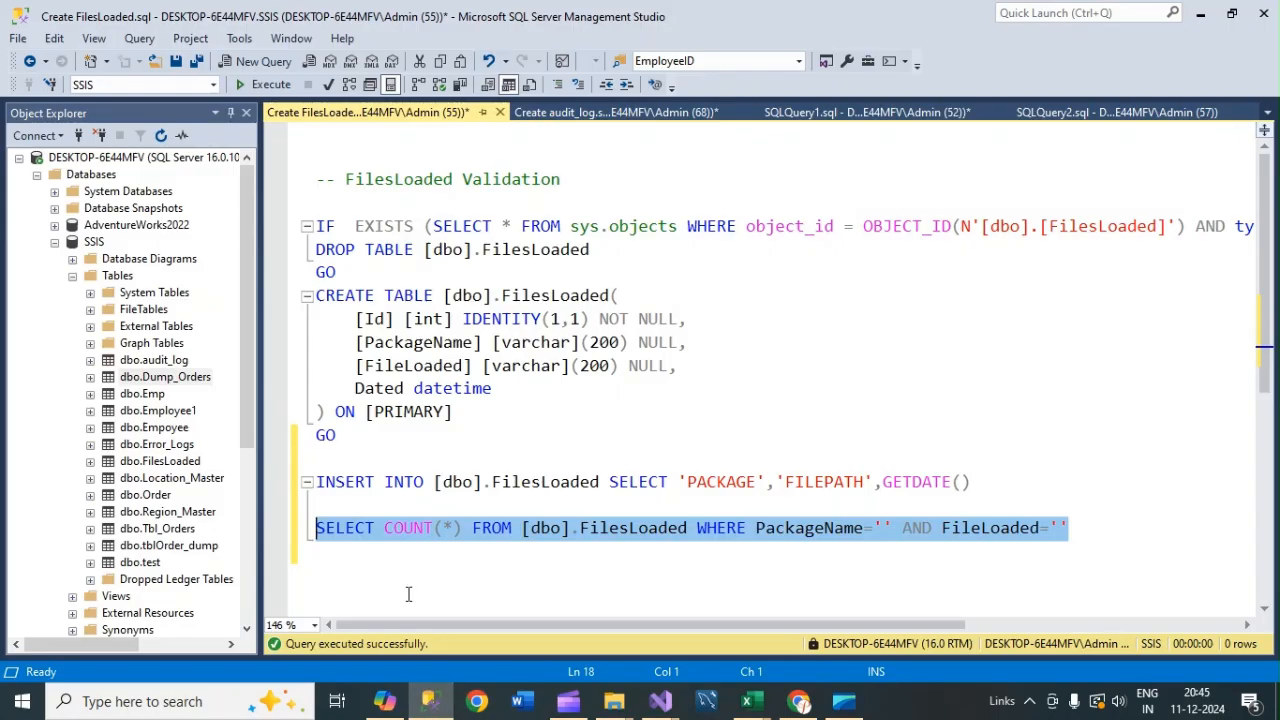
{"action": "left_click", "coordinate": [545, 258]}
{"action": "left_click", "coordinate": [700, 112]}
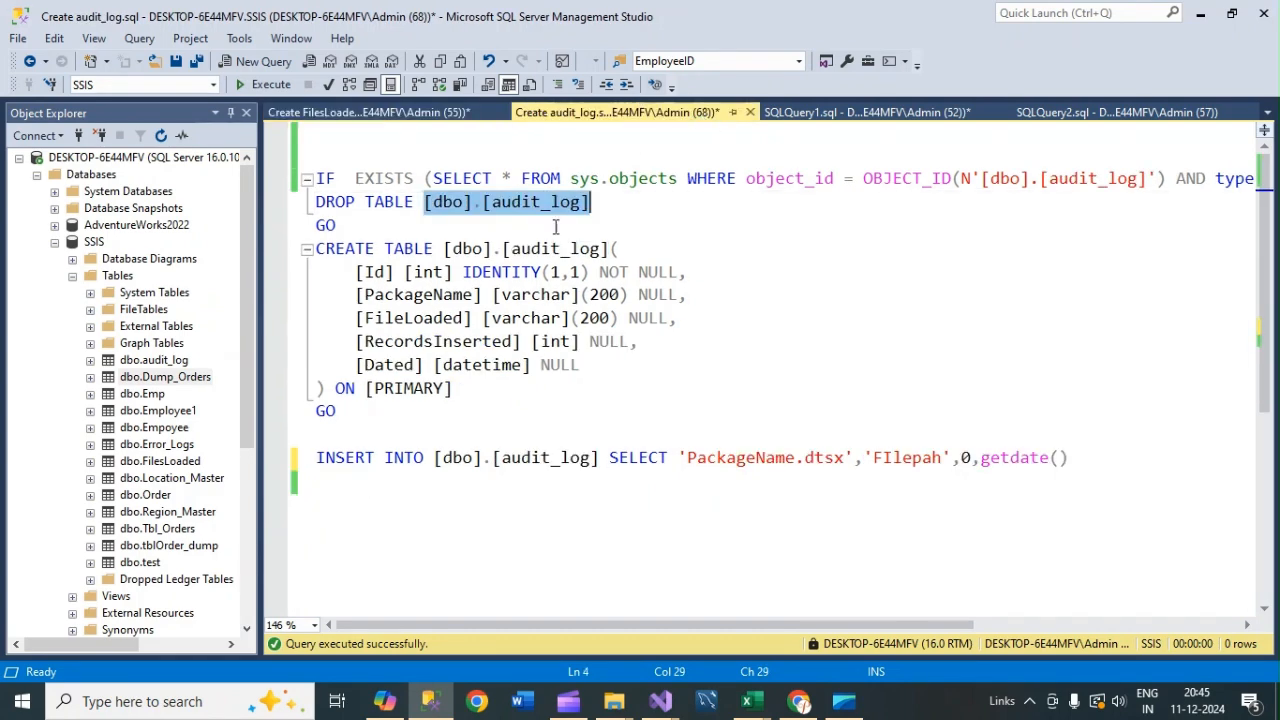
{"action": "left_click", "coordinate": [855, 113]}
{"action": "left_click", "coordinate": [722, 181]}
{"action": "left_click", "coordinate": [632, 302]}
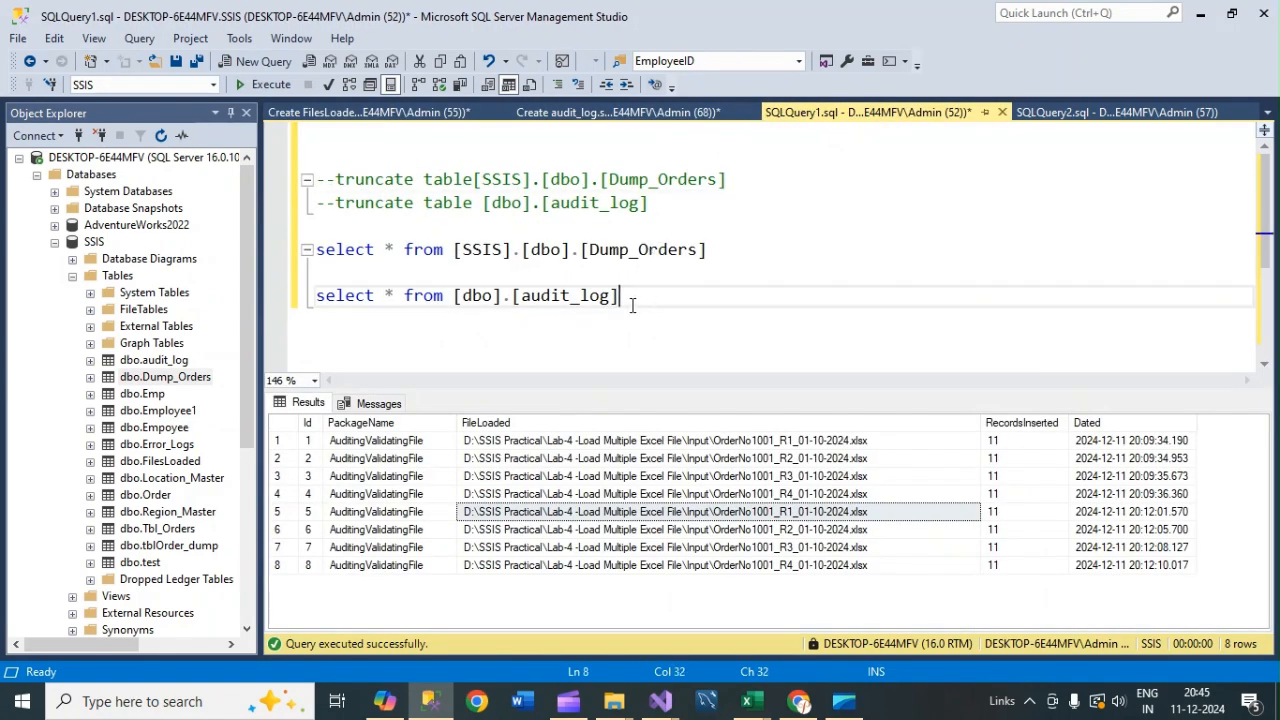
{"action": "left_click_drag", "start_coordinate": [632, 305], "coordinate": [316, 297]}
{"action": "left_click", "coordinate": [264, 84]}
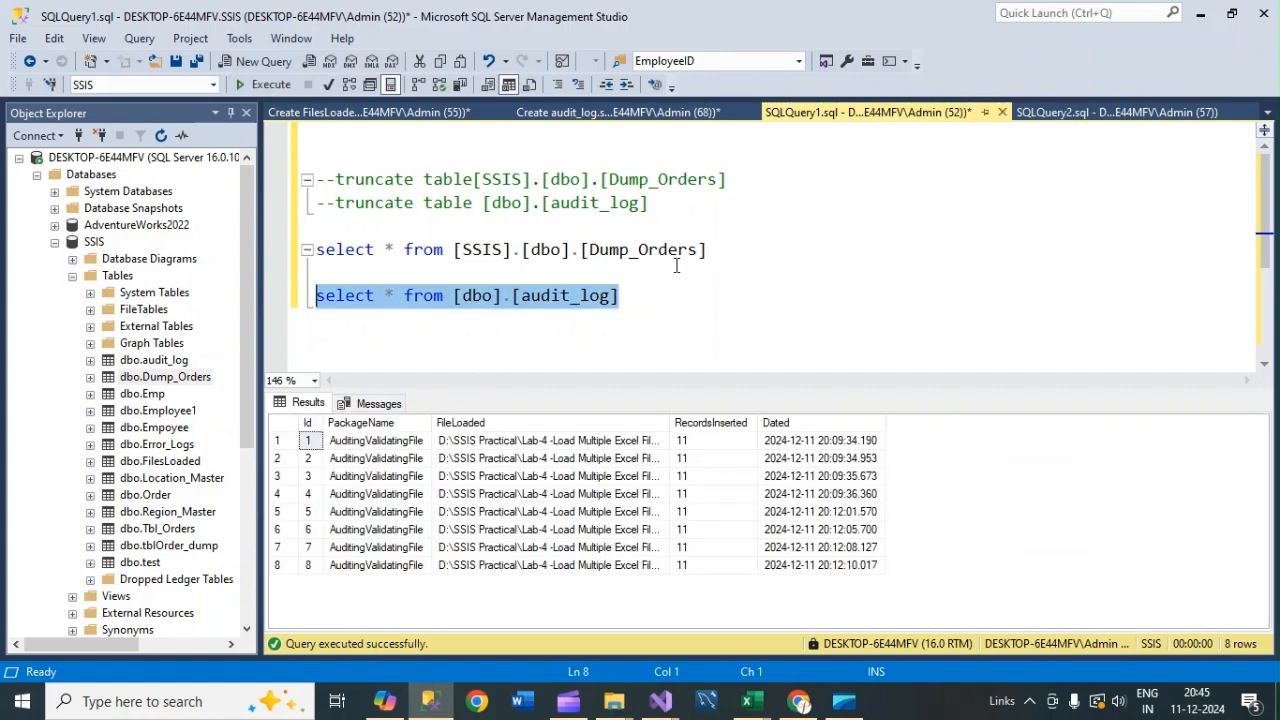
Step: Truncate the audit_log and Dump_Orders tables by running the commented-out truncate statements
{"action": "left_click_drag", "start_coordinate": [650, 203], "coordinate": [335, 202]}
{"action": "left_click", "coordinate": [246, 86]}
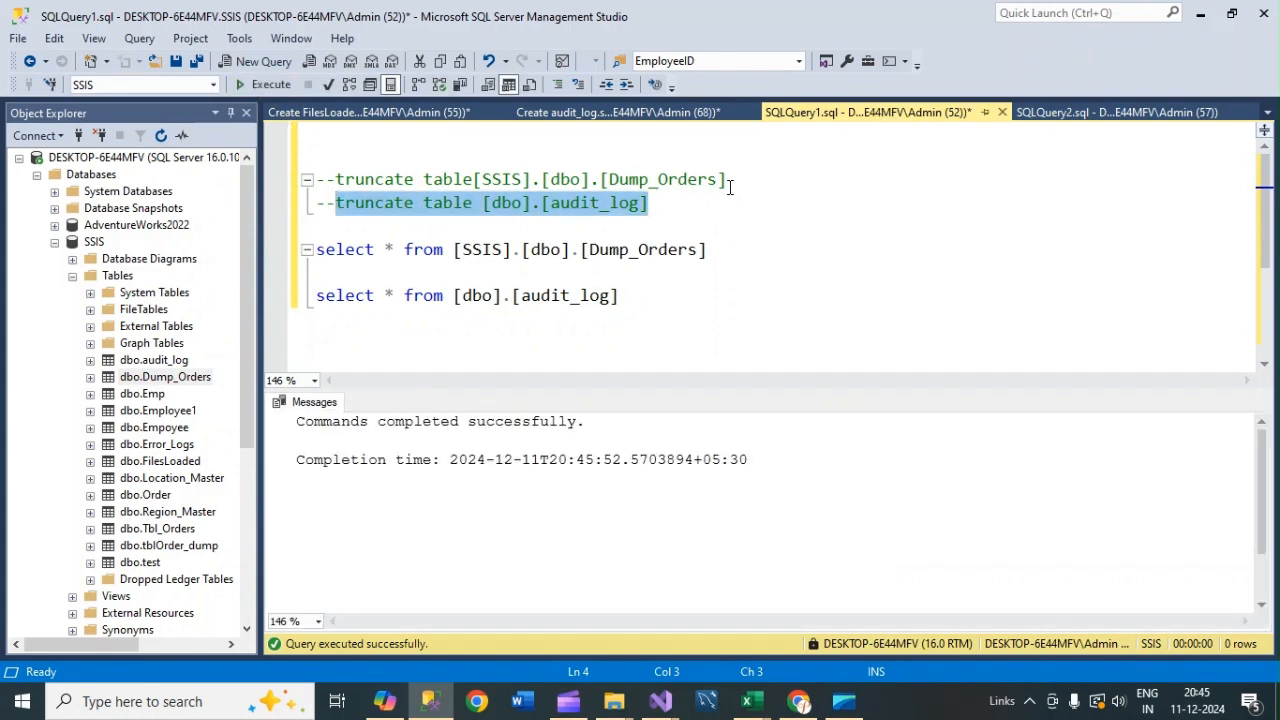
{"action": "left_click_drag", "start_coordinate": [728, 180], "coordinate": [339, 179]}
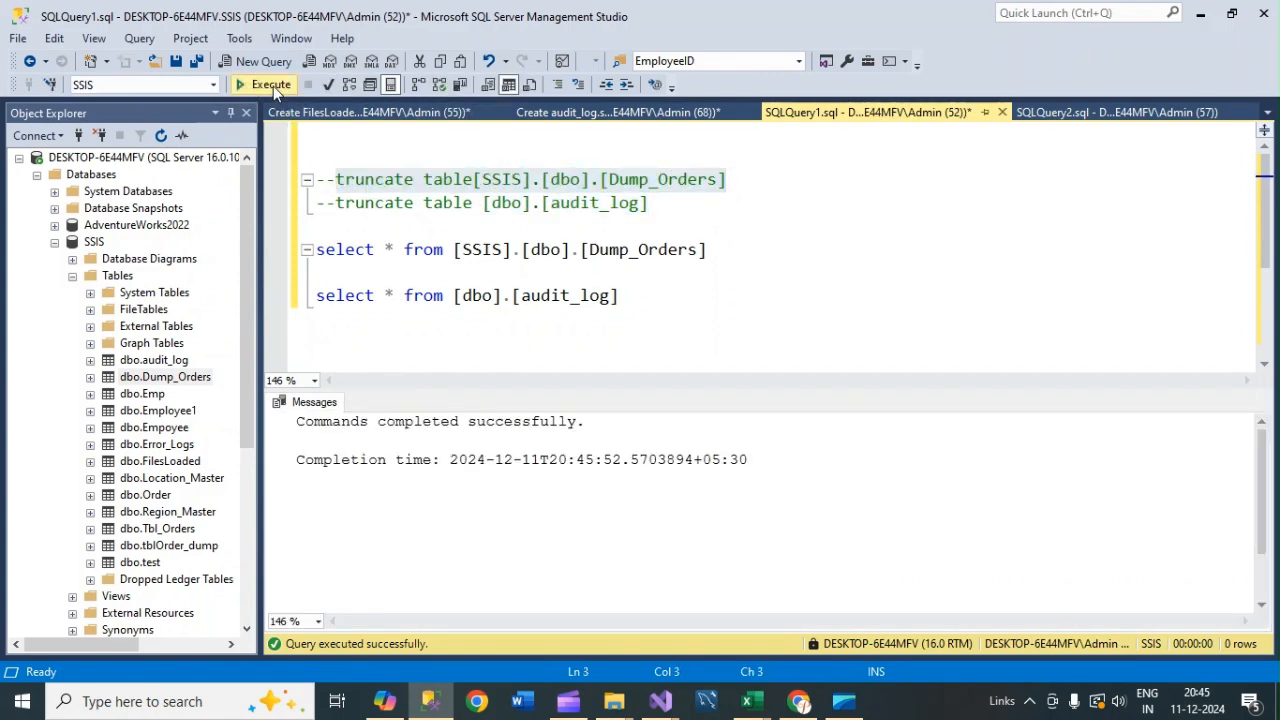
{"action": "left_click", "coordinate": [273, 86]}
Step: Add the query select * from [dbo].FilesLoaded below the audit_log query, copying the table name from the Create FilesLoaded script
{"action": "left_click", "coordinate": [834, 249]}
{"action": "left_click", "coordinate": [652, 295]}
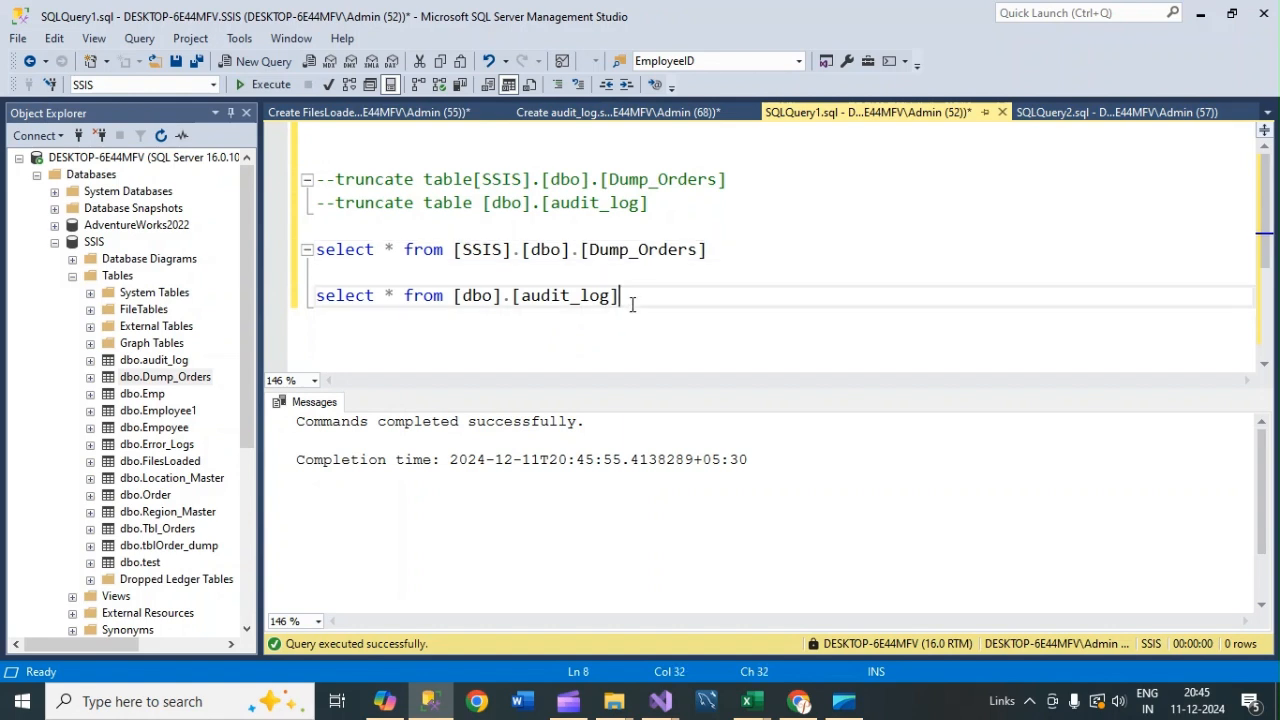
{"action": "key", "text": "Return"}
{"action": "key", "text": "Return"}
{"action": "type", "text": "sel"}
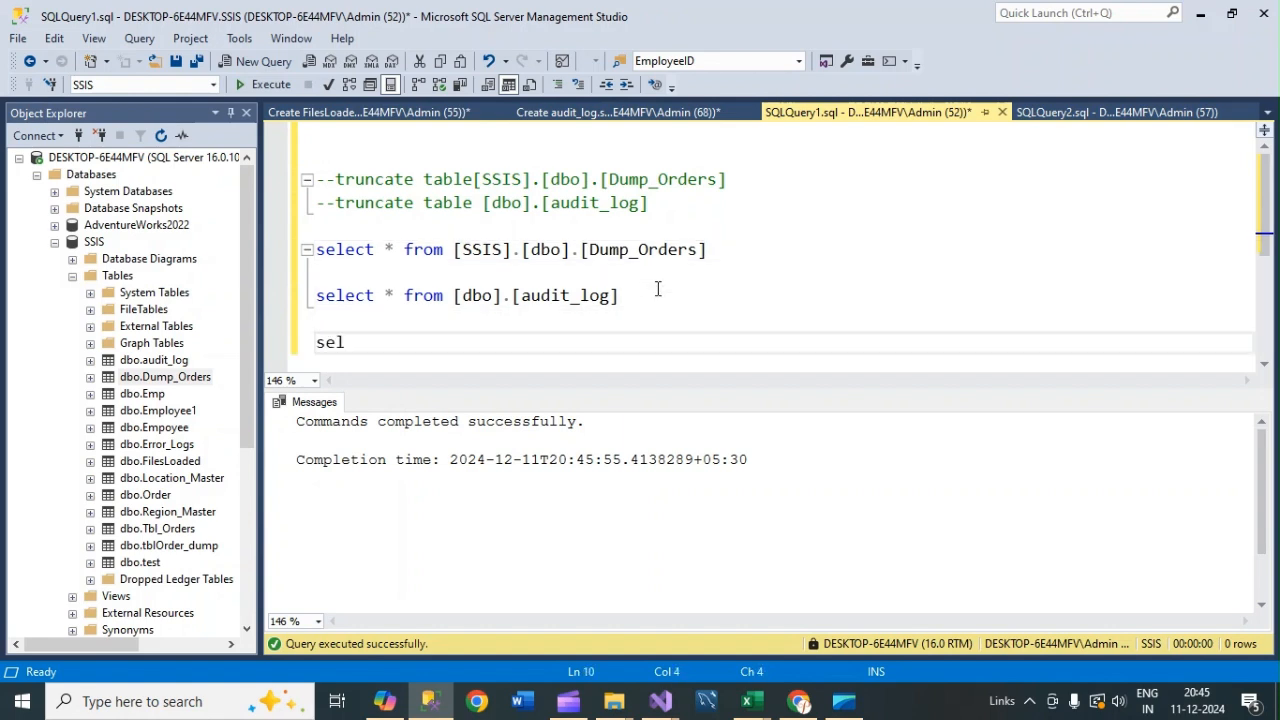
{"action": "type", "text": "ect * from"}
{"action": "left_click", "coordinate": [295, 112]}
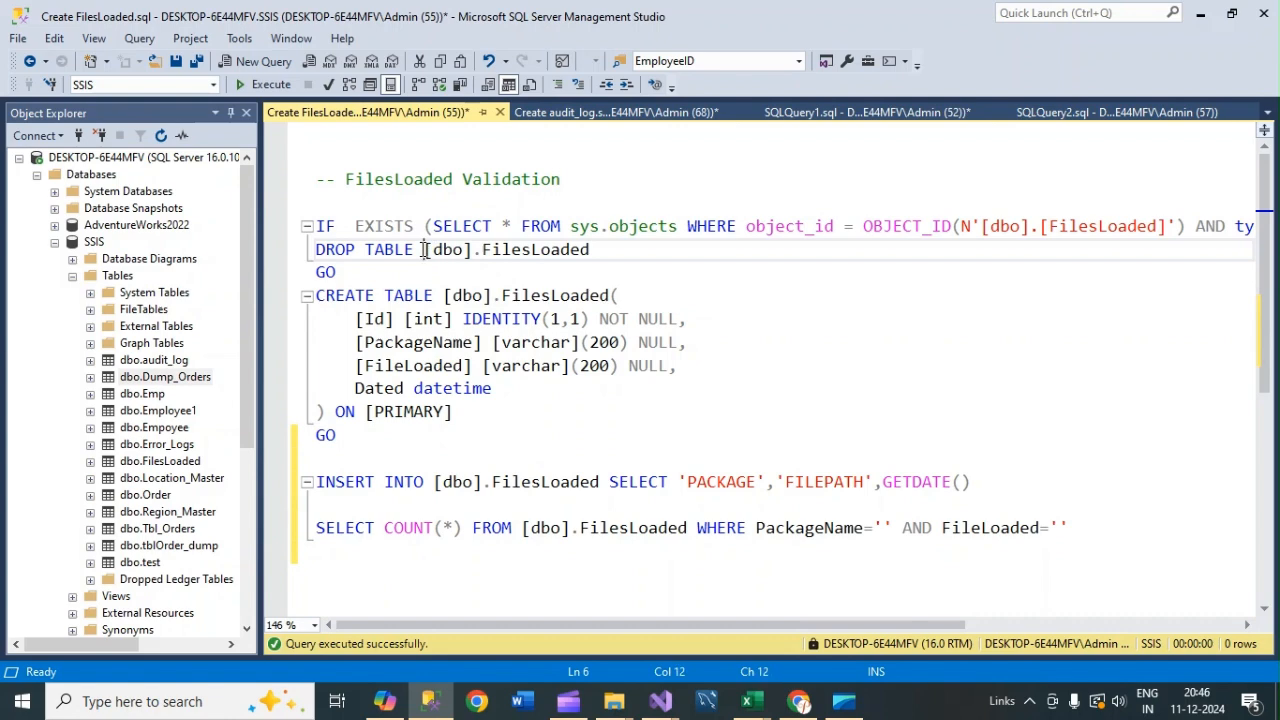
{"action": "left_click_drag", "start_coordinate": [426, 249], "coordinate": [590, 250]}
{"action": "key", "text": "ctrl+c"}
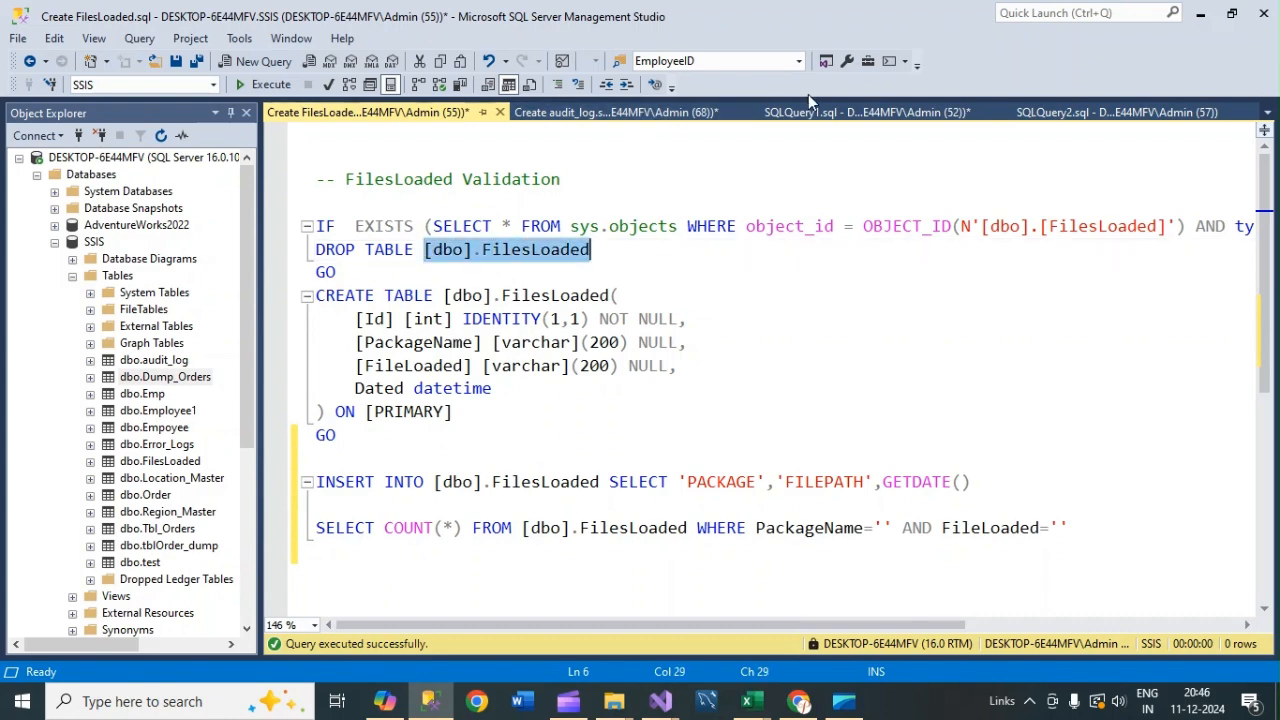
{"action": "left_click", "coordinate": [850, 112]}
{"action": "key", "text": "ctrl+v"}
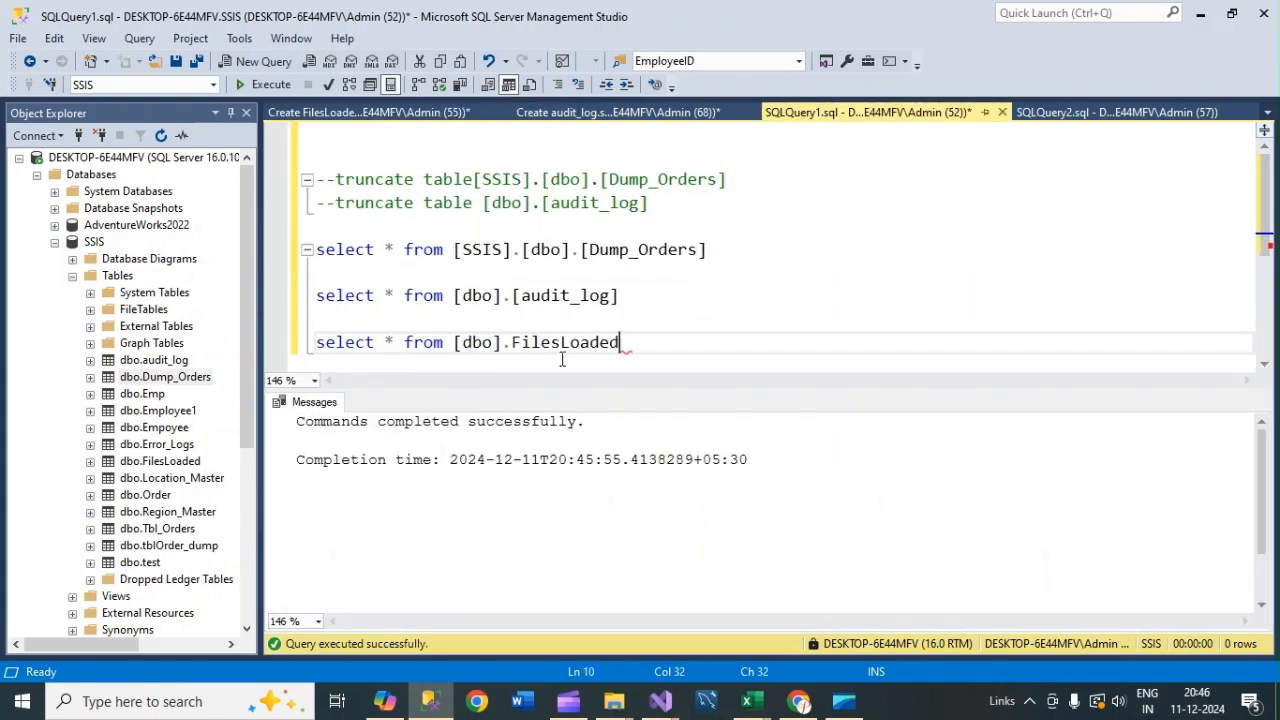
Step: Run the FilesLoaded, audit_log and Dump_Orders select statements one at a time to check each table's contents
{"action": "left_click_drag", "start_coordinate": [632, 343], "coordinate": [607, 279]}
{"action": "left_click", "coordinate": [278, 88]}
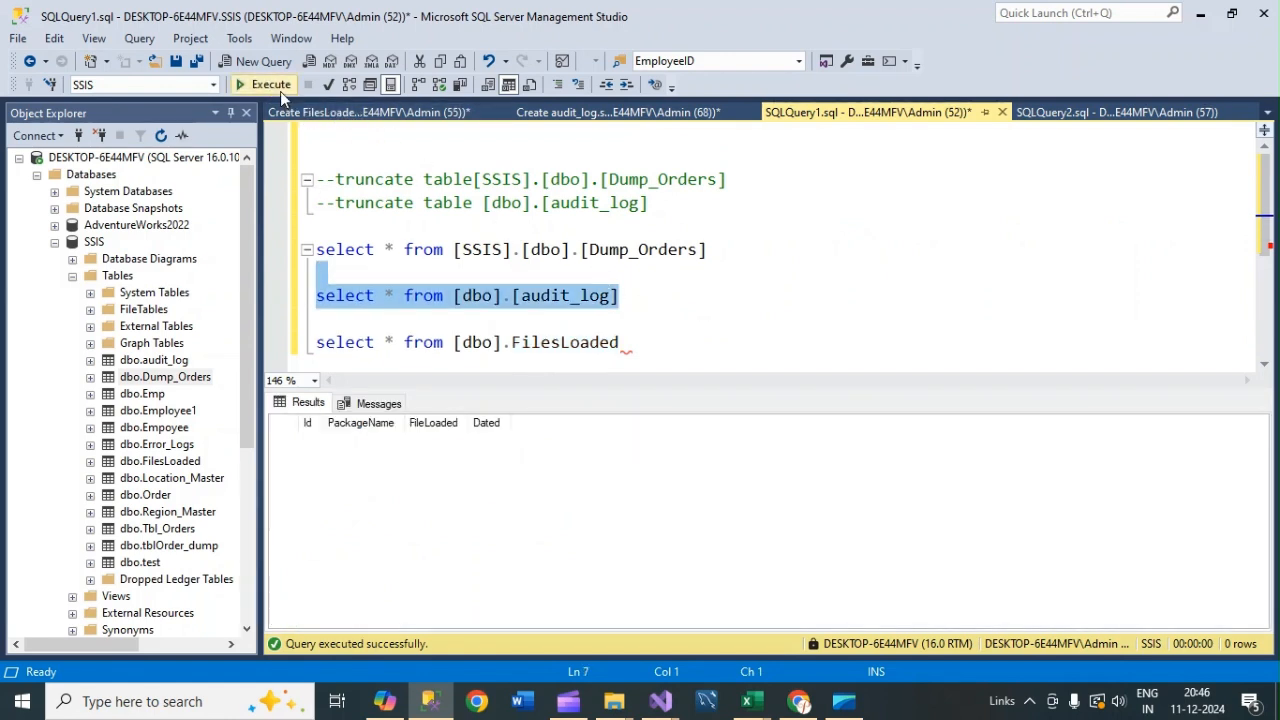
{"action": "left_click", "coordinate": [280, 88]}
{"action": "left_click_drag", "start_coordinate": [710, 251], "coordinate": [700, 232]}
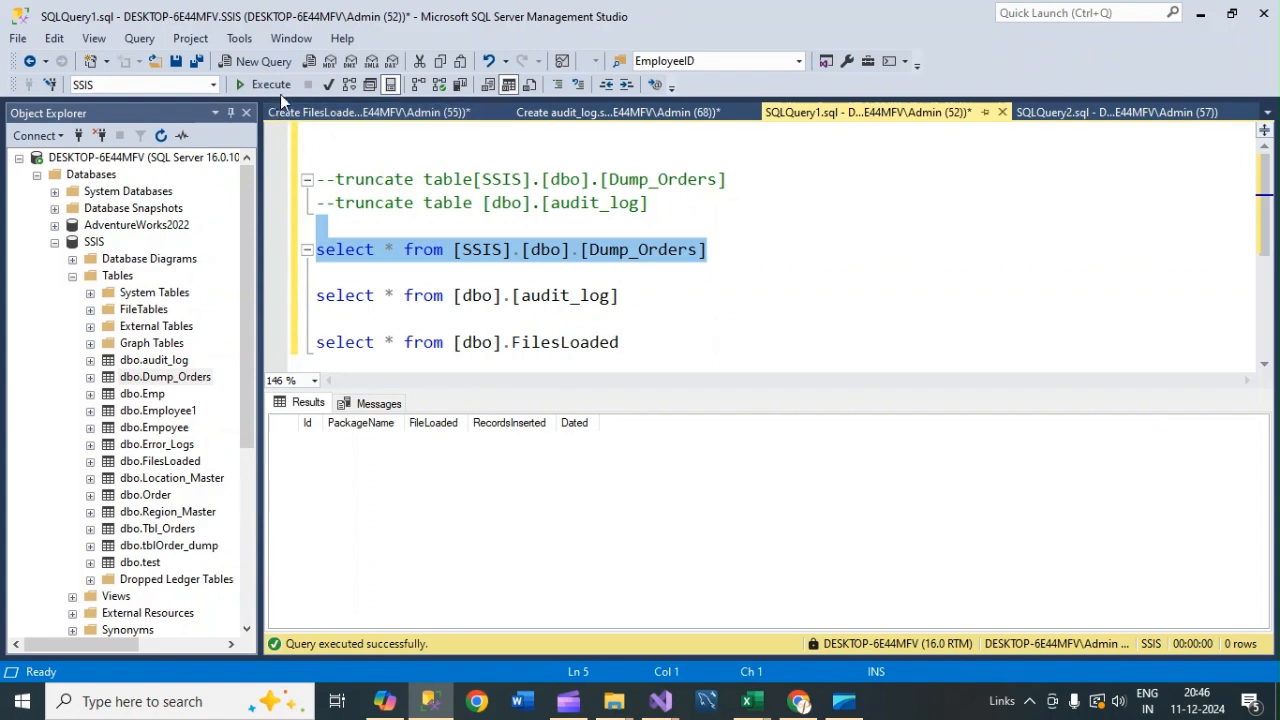
{"action": "left_click", "coordinate": [272, 85]}
Step: Switch to the Audit Log using SQL Script project in Visual Studio and run the AuditingValidatingFile package
{"action": "left_click", "coordinate": [660, 701]}
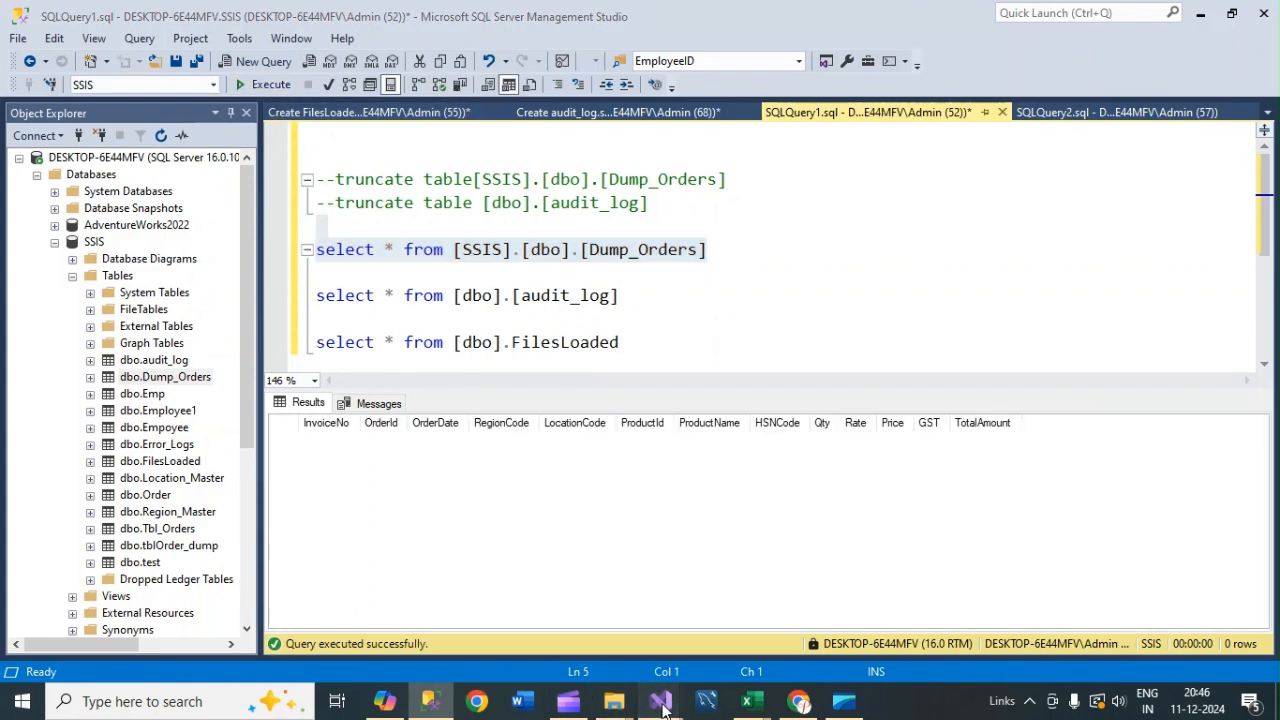
{"action": "left_click", "coordinate": [628, 617]}
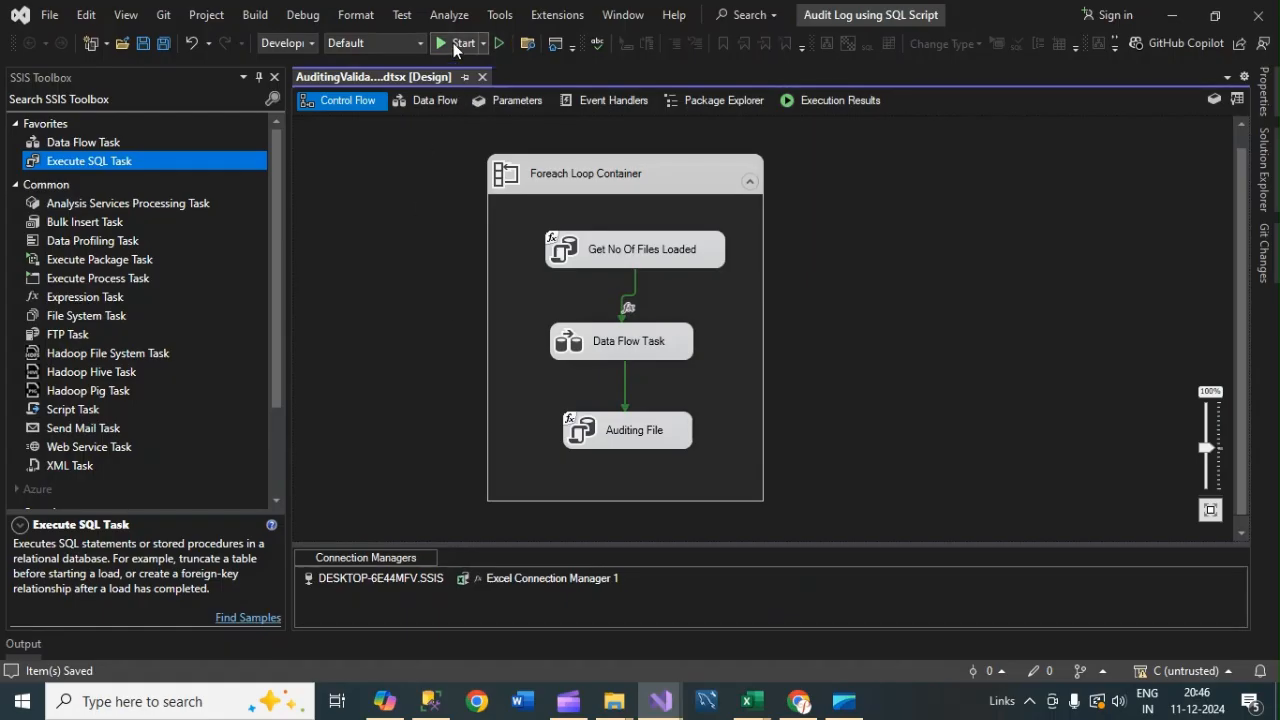
{"action": "left_click", "coordinate": [453, 43]}
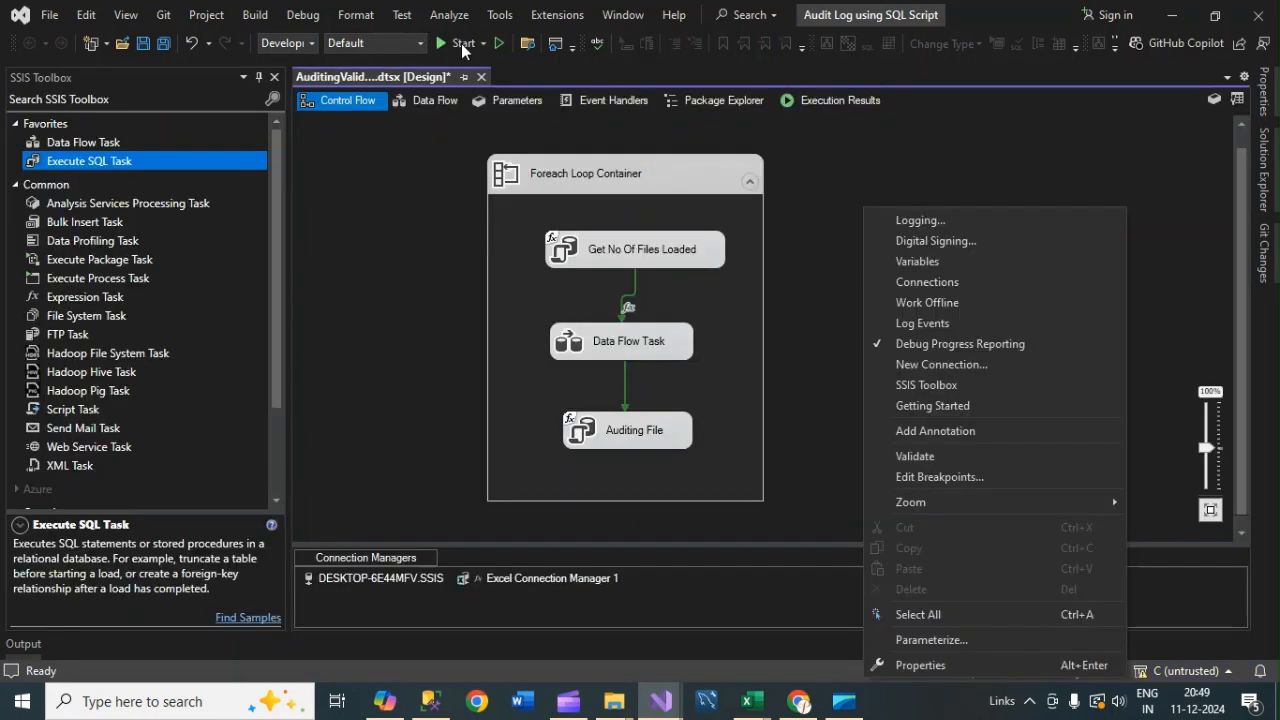
{"action": "left_click", "coordinate": [461, 43]}
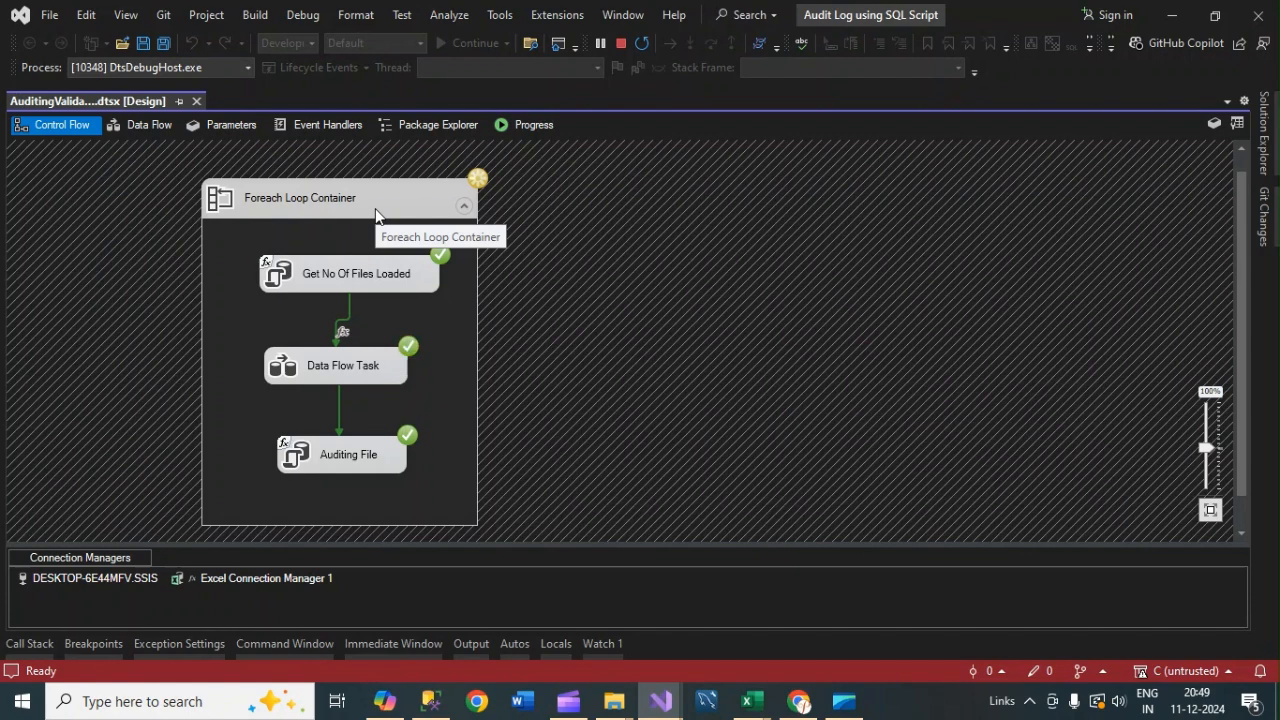
Step: Open the Data Flow Task to inspect its execution and row counts, and stop debugging
{"action": "left_click", "coordinate": [342, 364]}
{"action": "double_click", "coordinate": [342, 364]}
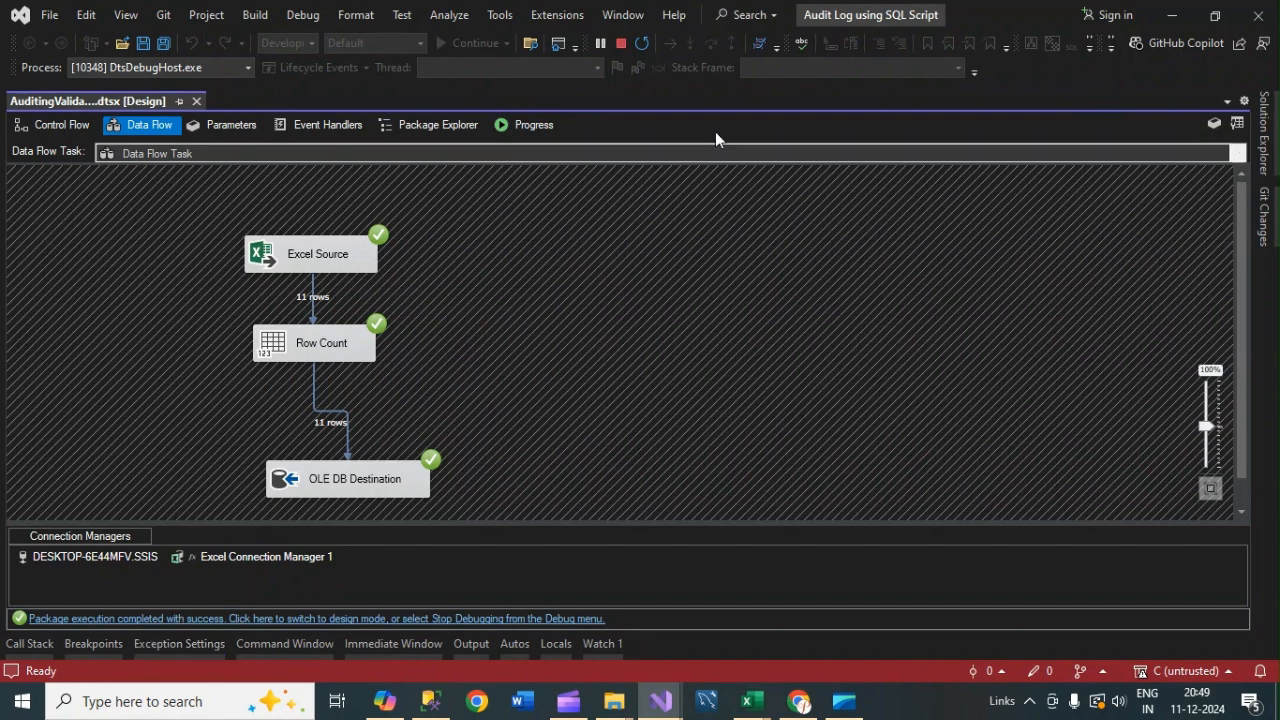
{"action": "left_click", "coordinate": [621, 43]}
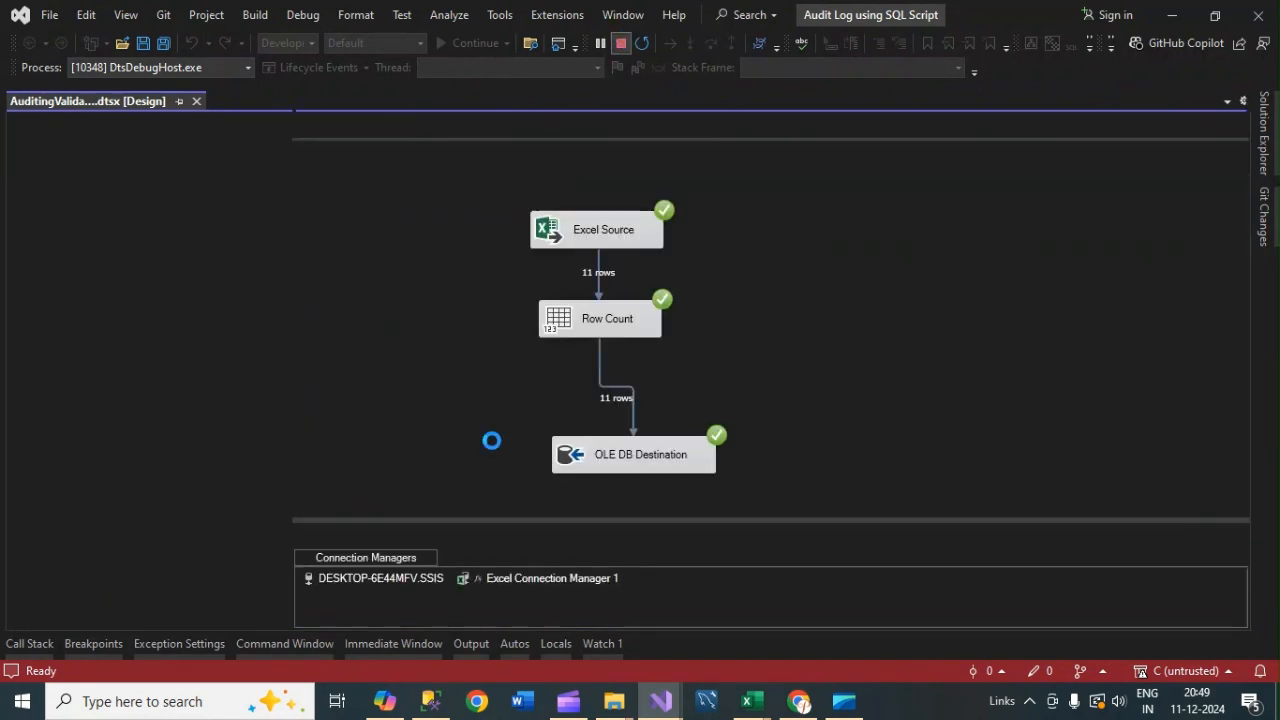
Step: Switch to SQL Server Management Studio and run only the Dump_Orders select statement to check the loaded orders
{"action": "left_click", "coordinate": [431, 701]}
{"action": "left_click", "coordinate": [784, 314]}
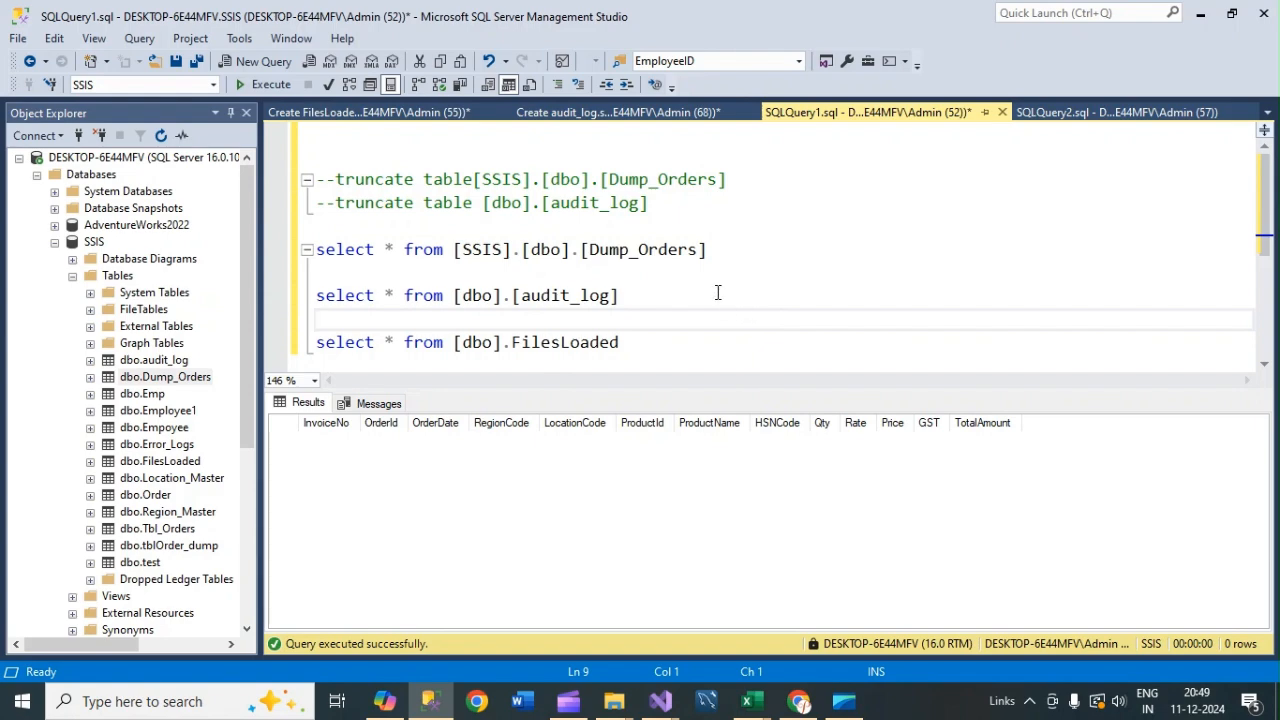
{"action": "left_click_drag", "start_coordinate": [734, 249], "coordinate": [726, 234]}
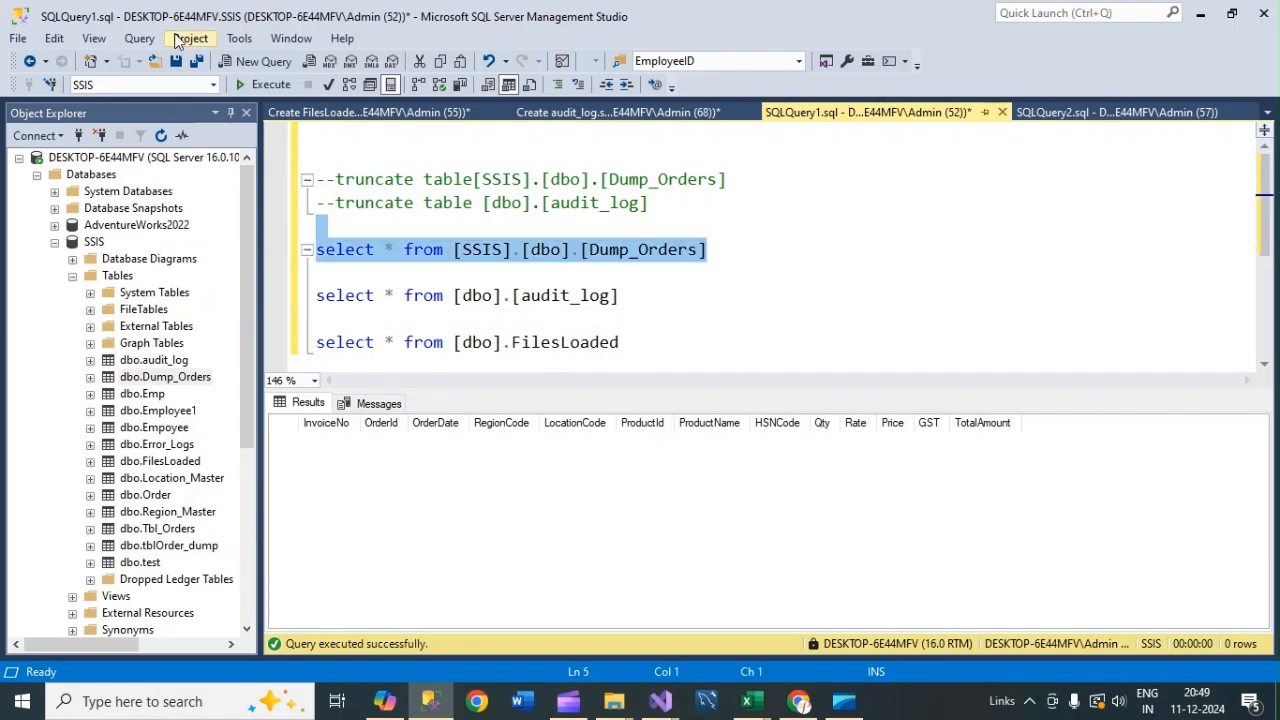
{"action": "left_click", "coordinate": [253, 80]}
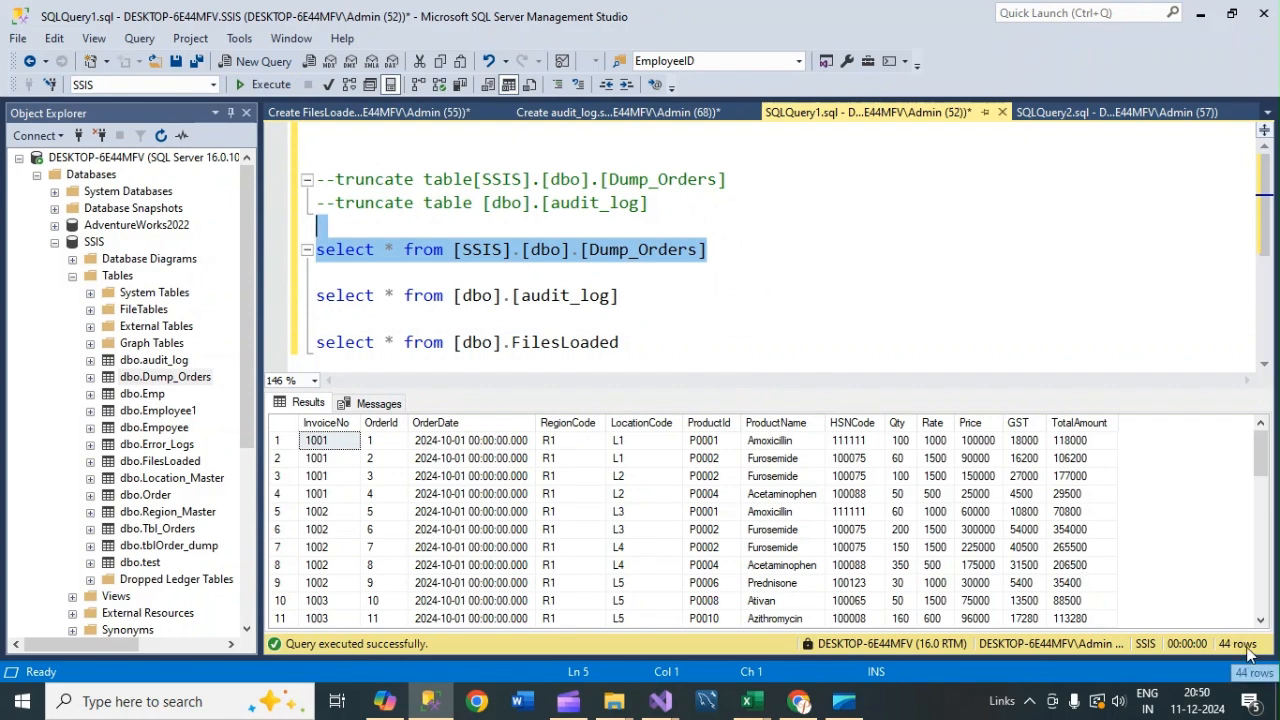
Step: Run the audit_log and FilesLoaded select statements separately to examine the logged package names, files, and dates
{"action": "left_click_drag", "start_coordinate": [655, 300], "coordinate": [672, 278]}
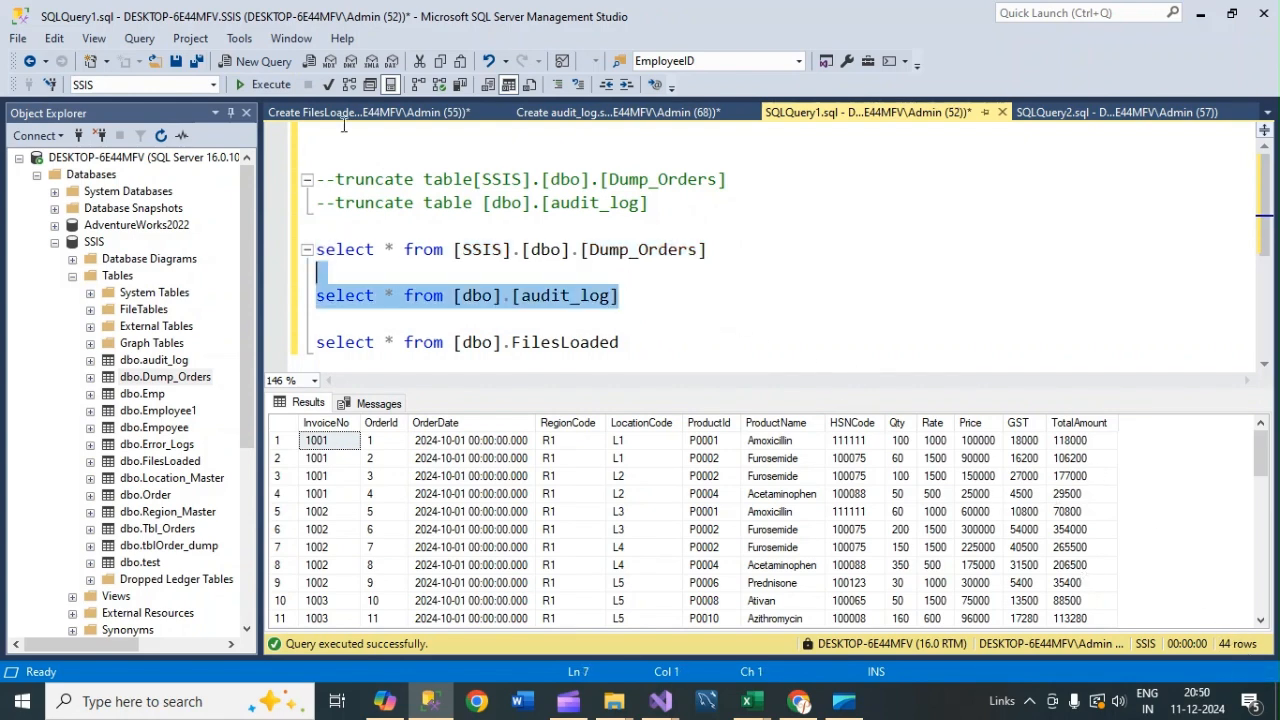
{"action": "left_click", "coordinate": [262, 84]}
{"action": "left_click_drag", "start_coordinate": [350, 445], "coordinate": [680, 494]}
{"action": "left_click", "coordinate": [660, 320]}
{"action": "left_click_drag", "start_coordinate": [664, 336], "coordinate": [654, 318]}
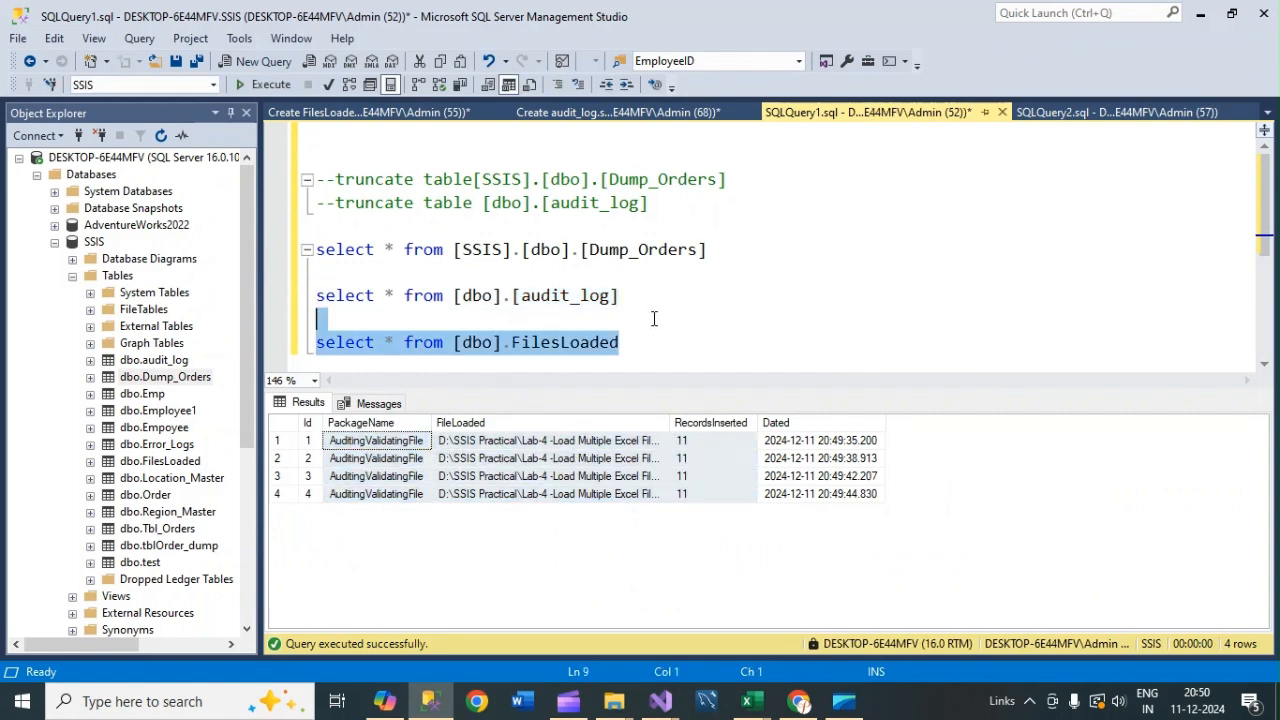
{"action": "left_click", "coordinate": [262, 84]}
{"action": "left_click", "coordinate": [370, 458]}
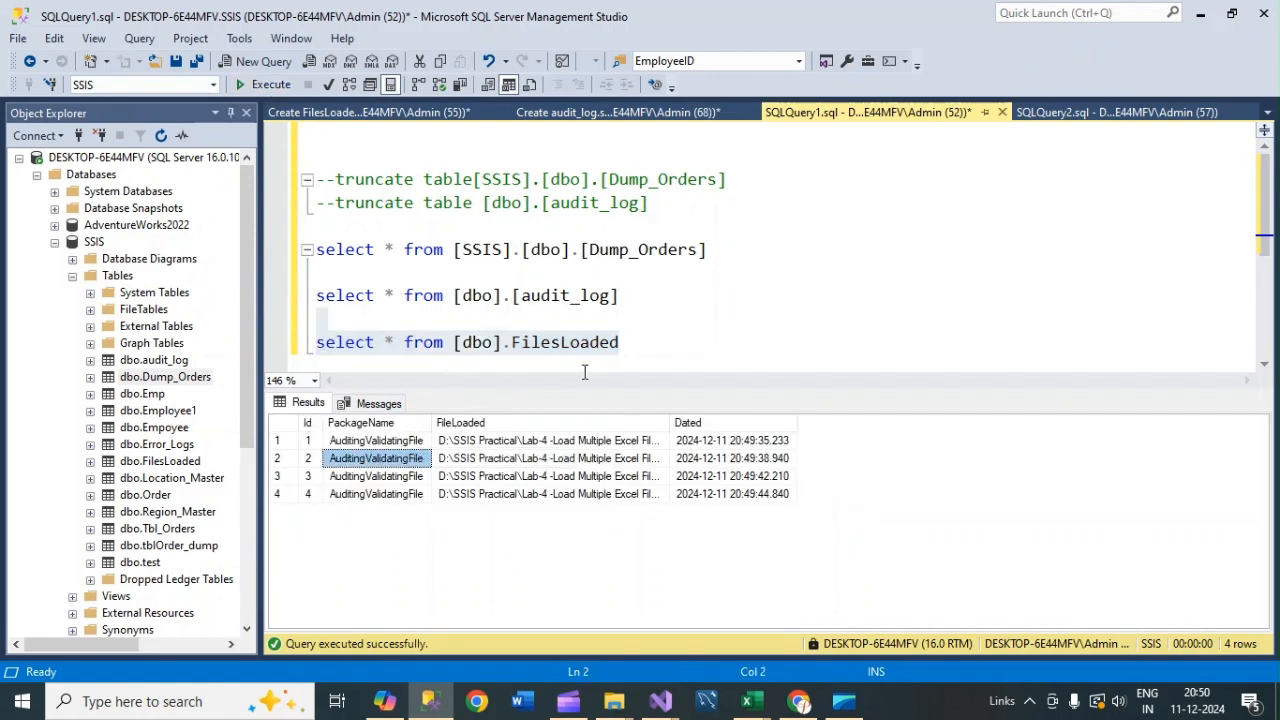
{"action": "left_click", "coordinate": [712, 339]}
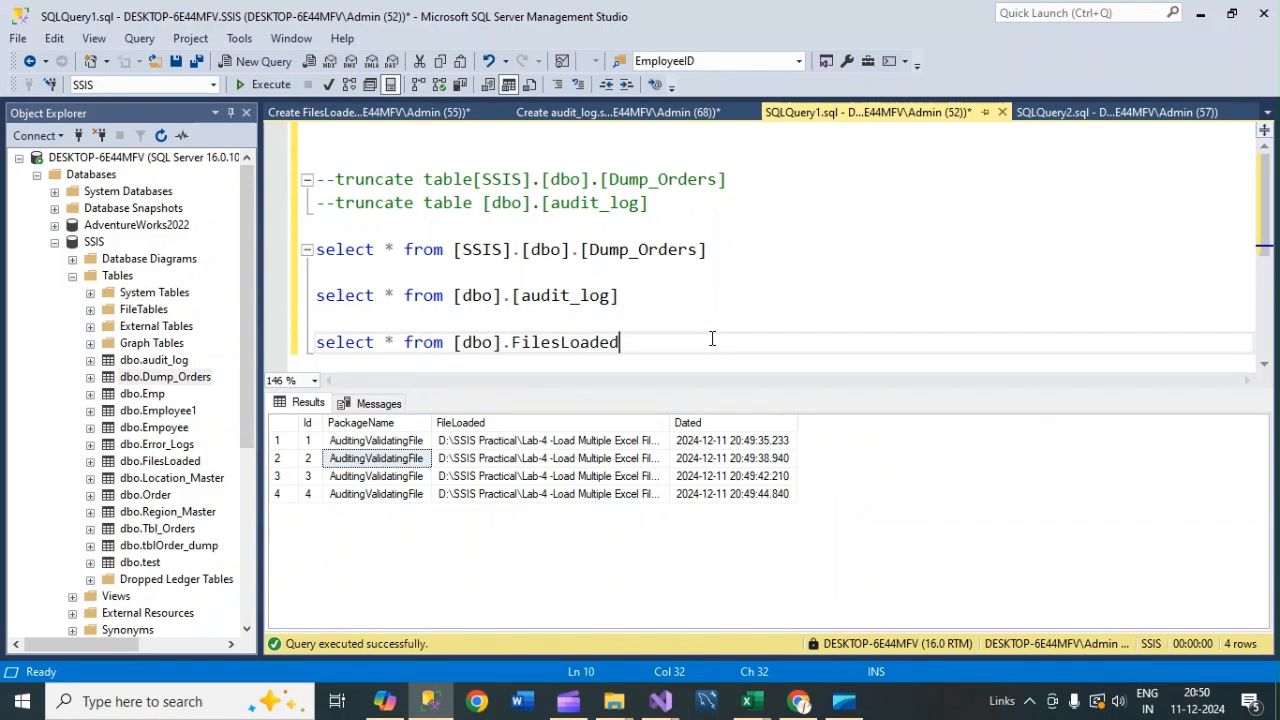
Step: Switch back to the Audit Log using SQL Script project in Visual Studio and rerun the package from its control flow
{"action": "mouse_move", "coordinate": [672, 697]}
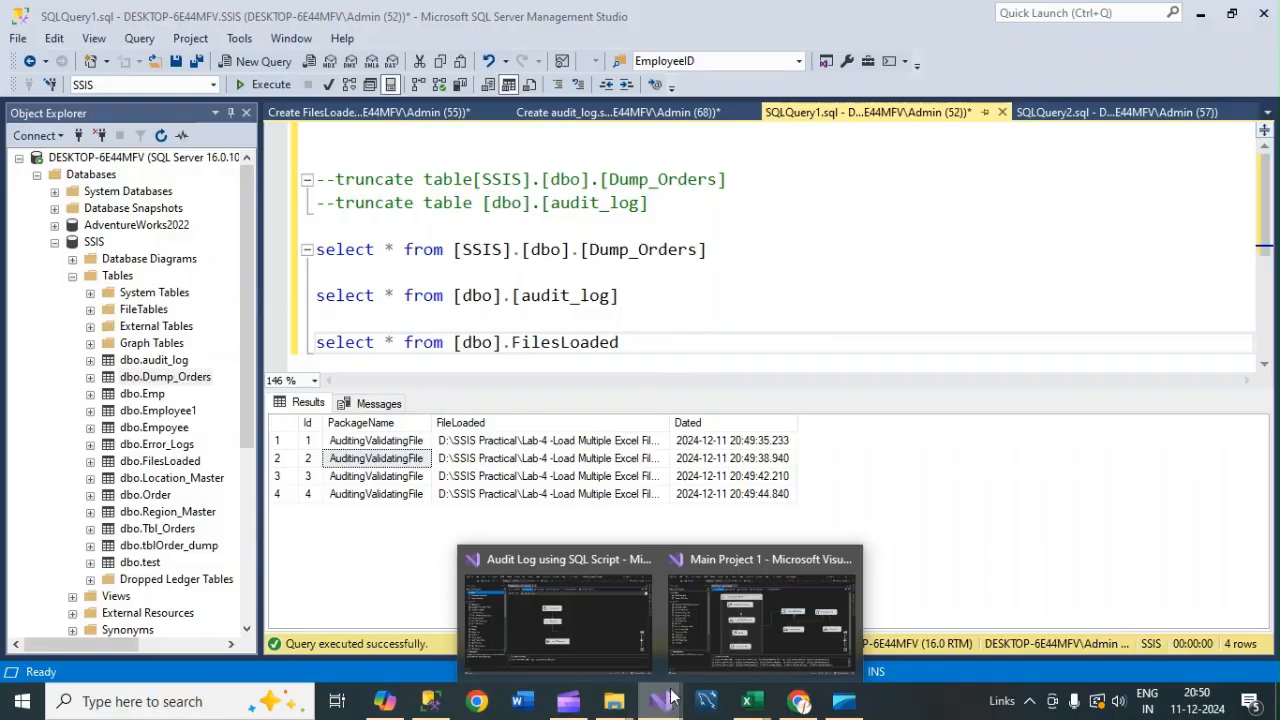
{"action": "left_click", "coordinate": [592, 613]}
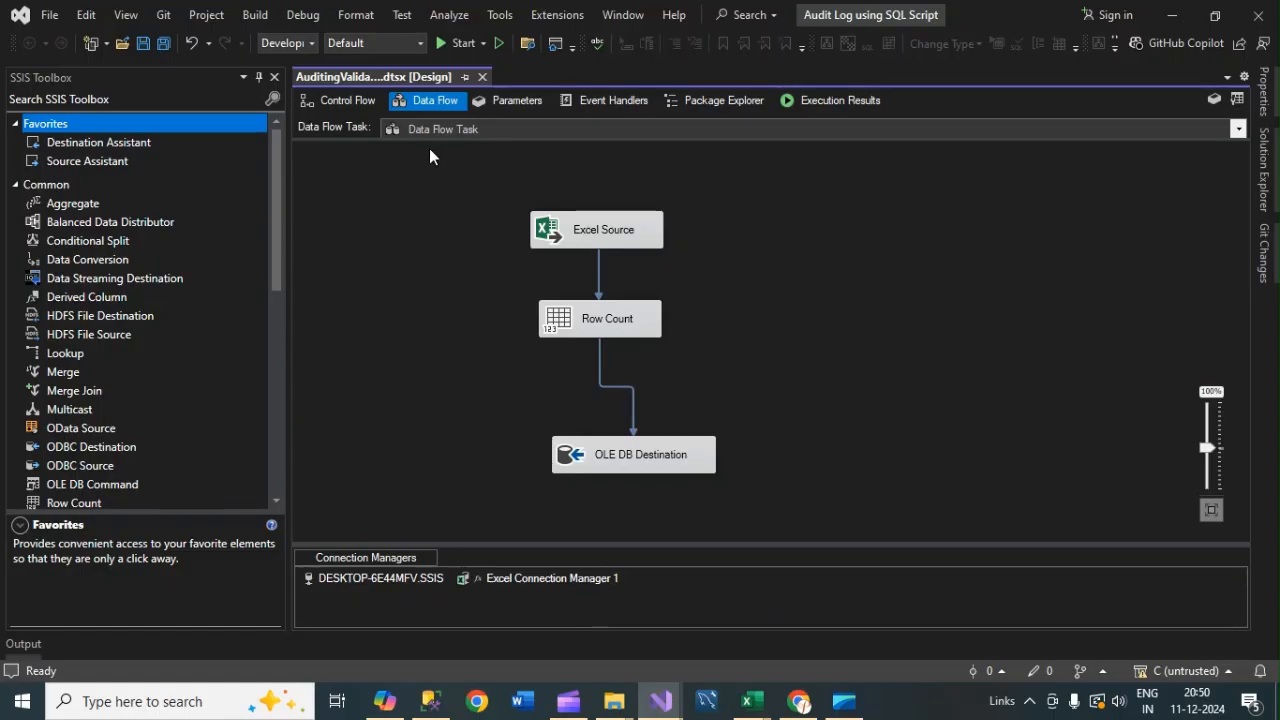
{"action": "left_click", "coordinate": [347, 101]}
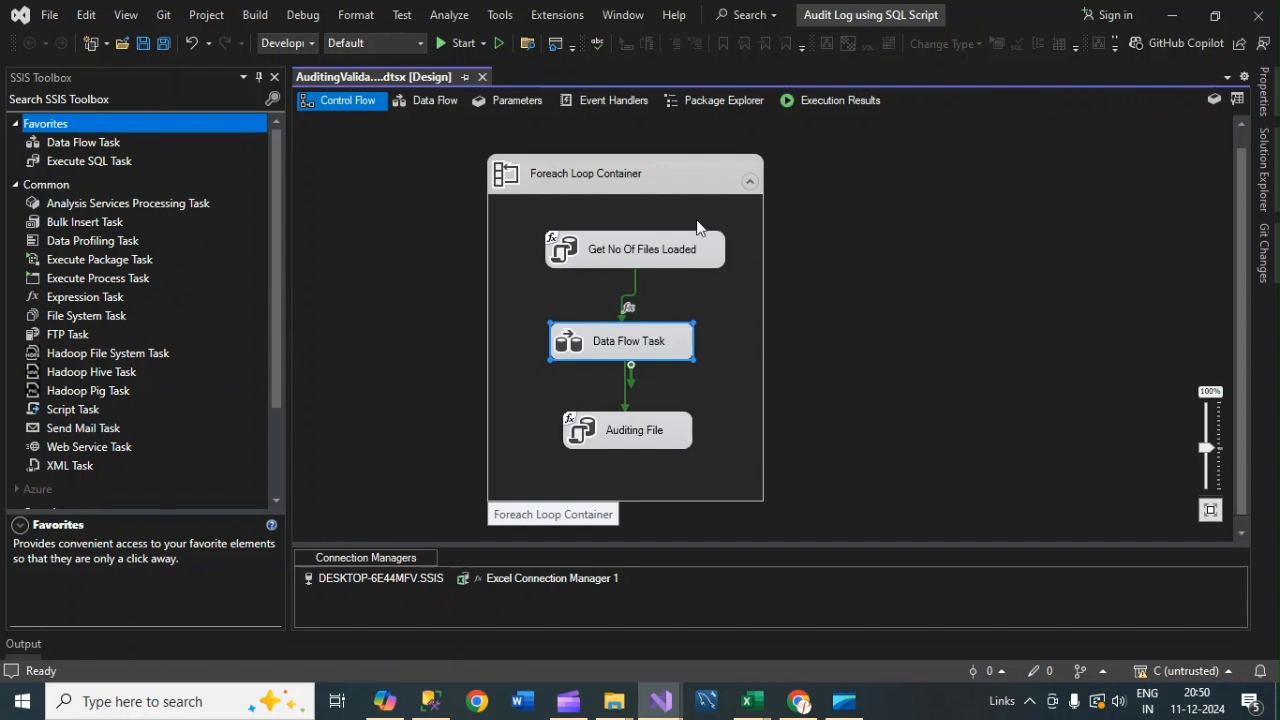
{"action": "left_click", "coordinate": [458, 43]}
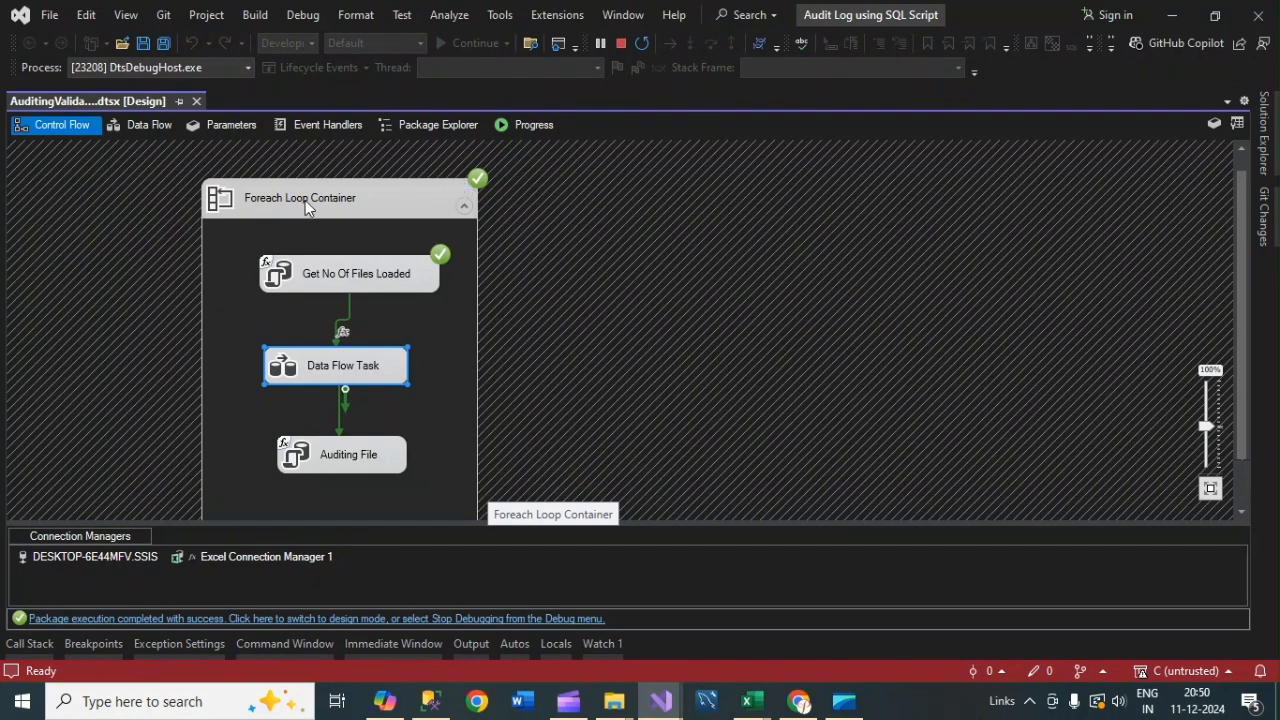
Step: Examine the SqlStatementSource expression of the Get No Of Files Loaded task, and close its editor without changes
{"action": "double_click", "coordinate": [371, 272]}
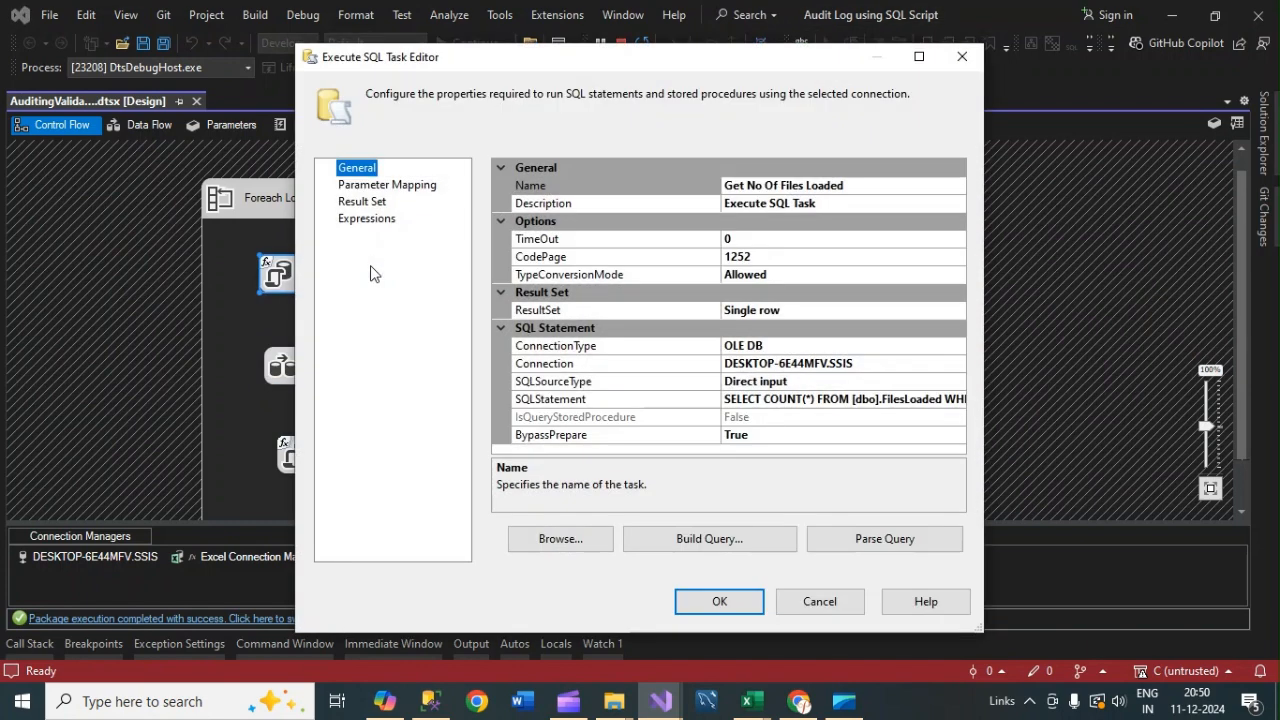
{"action": "left_click", "coordinate": [370, 203]}
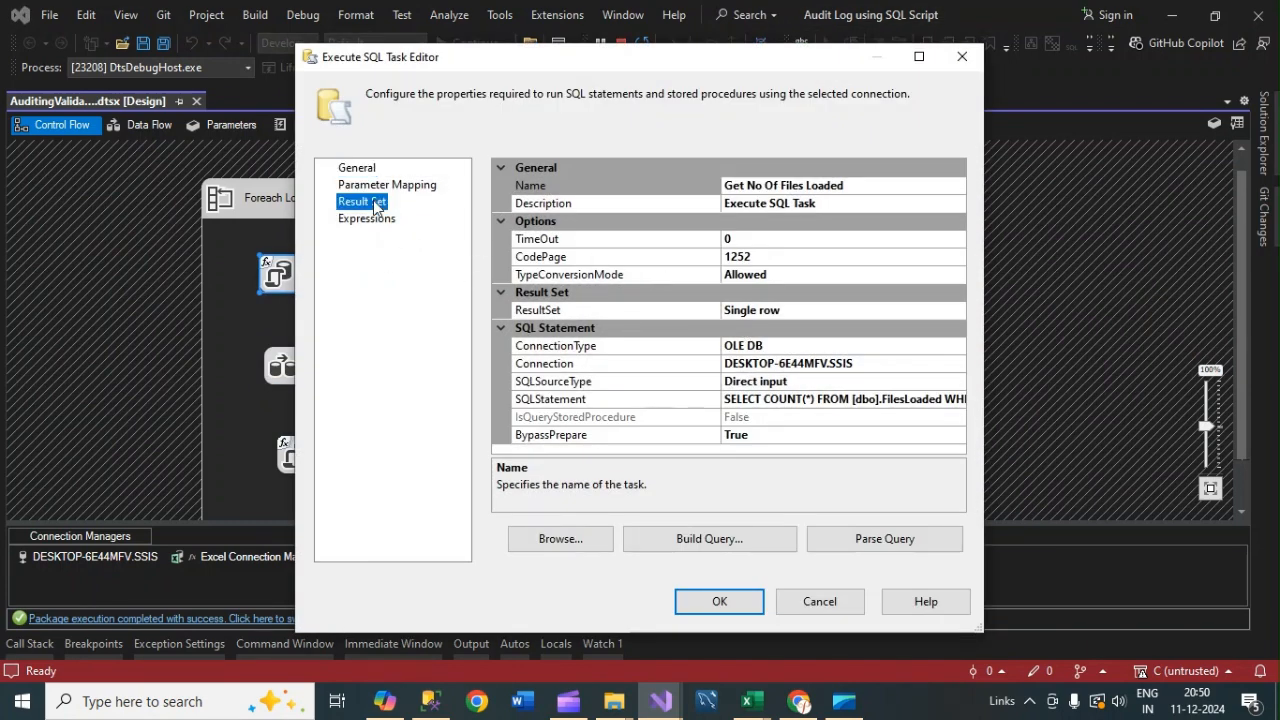
{"action": "left_click", "coordinate": [371, 221]}
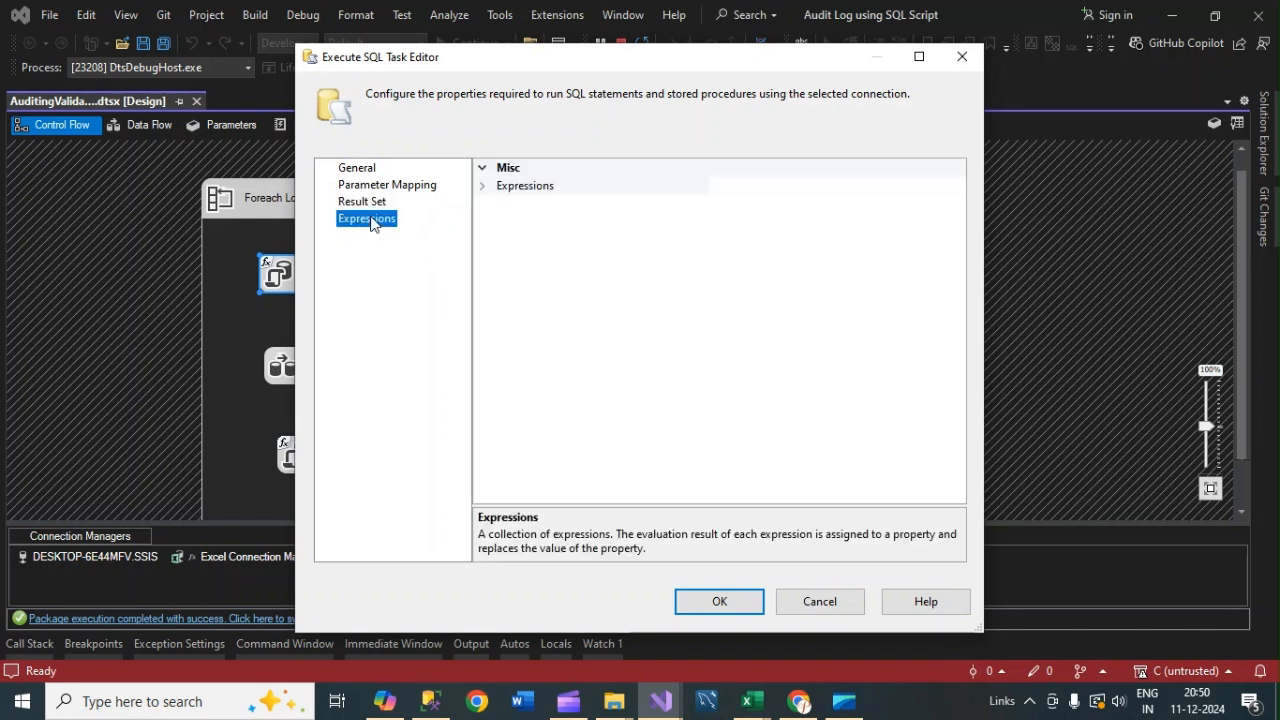
{"action": "left_click", "coordinate": [483, 187]}
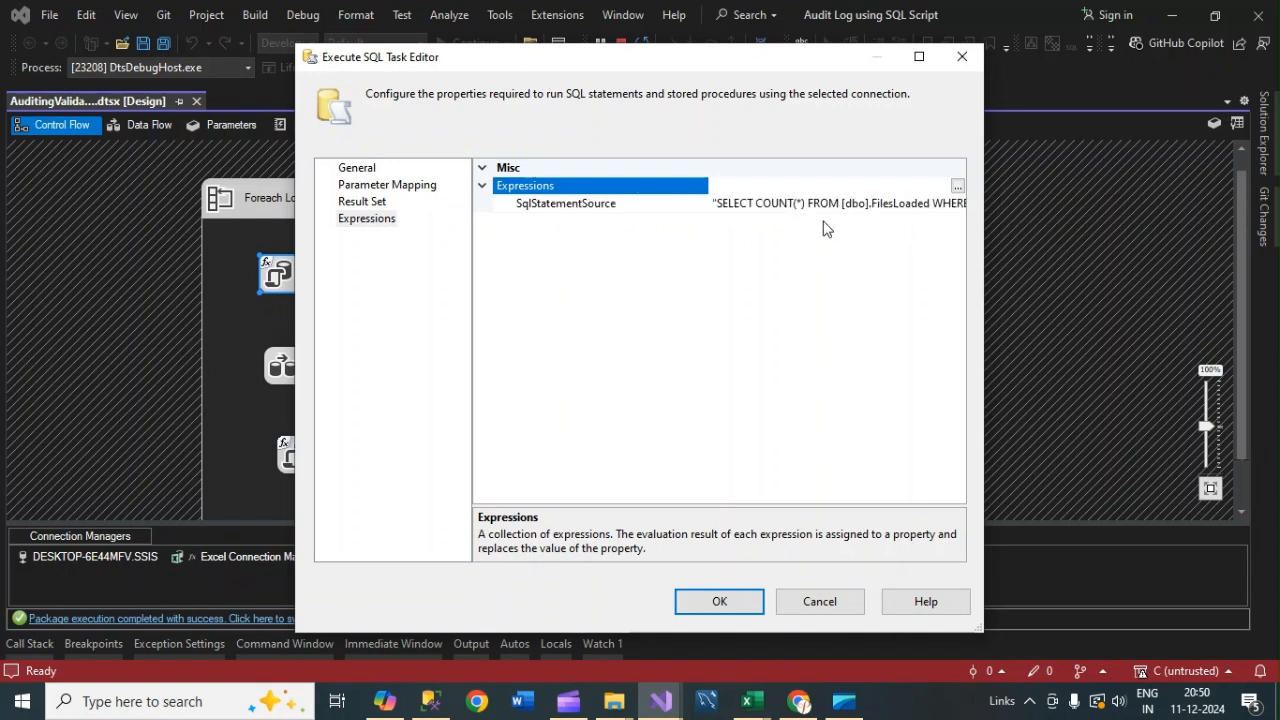
{"action": "left_click", "coordinate": [962, 56]}
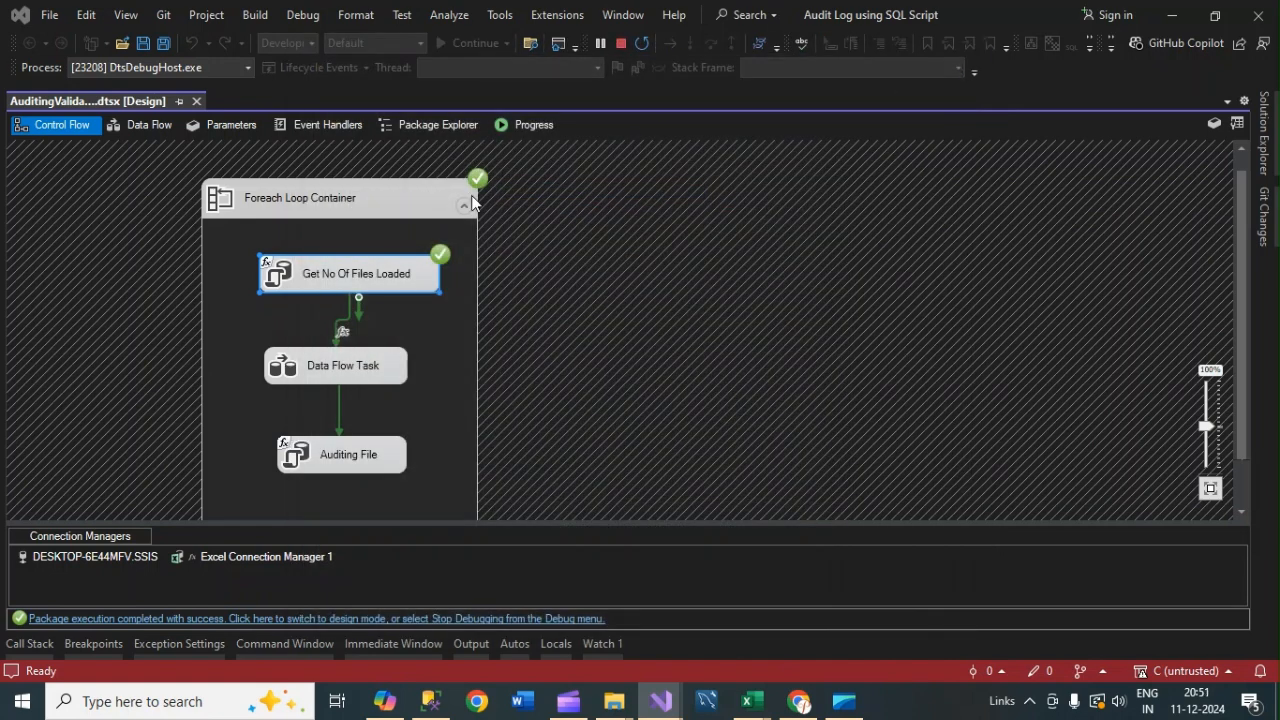
Step: Review the precedence constraint between Get No Of Files Loaded and Data Flow Task, close its editor unchanged, and stop debugging
{"action": "left_click", "coordinate": [340, 338]}
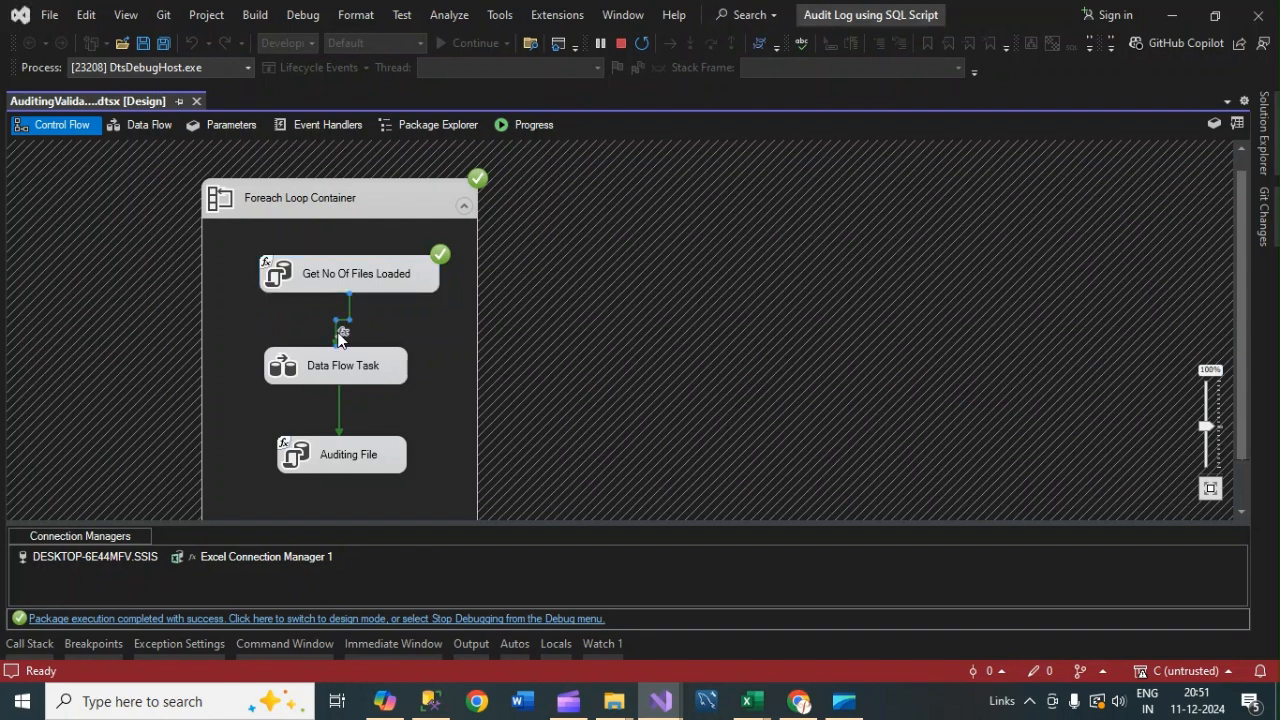
{"action": "right_click", "coordinate": [340, 338]}
{"action": "left_click", "coordinate": [368, 347]}
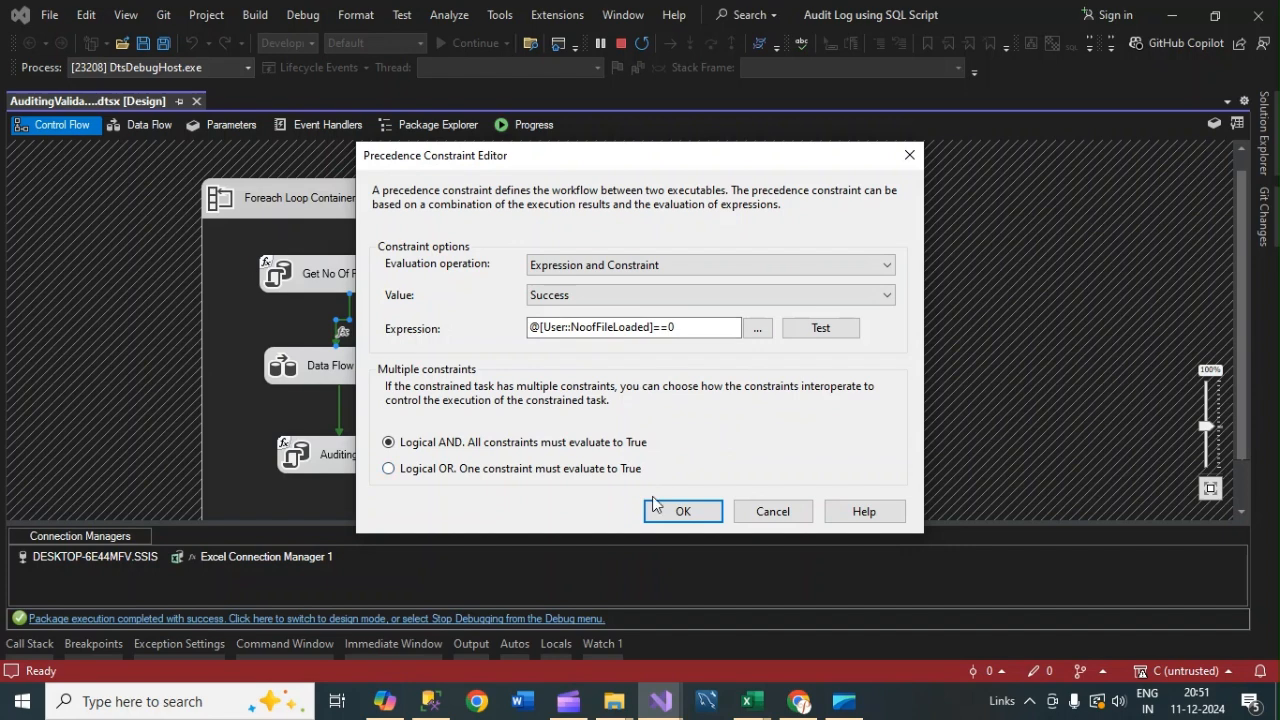
{"action": "left_click", "coordinate": [909, 157]}
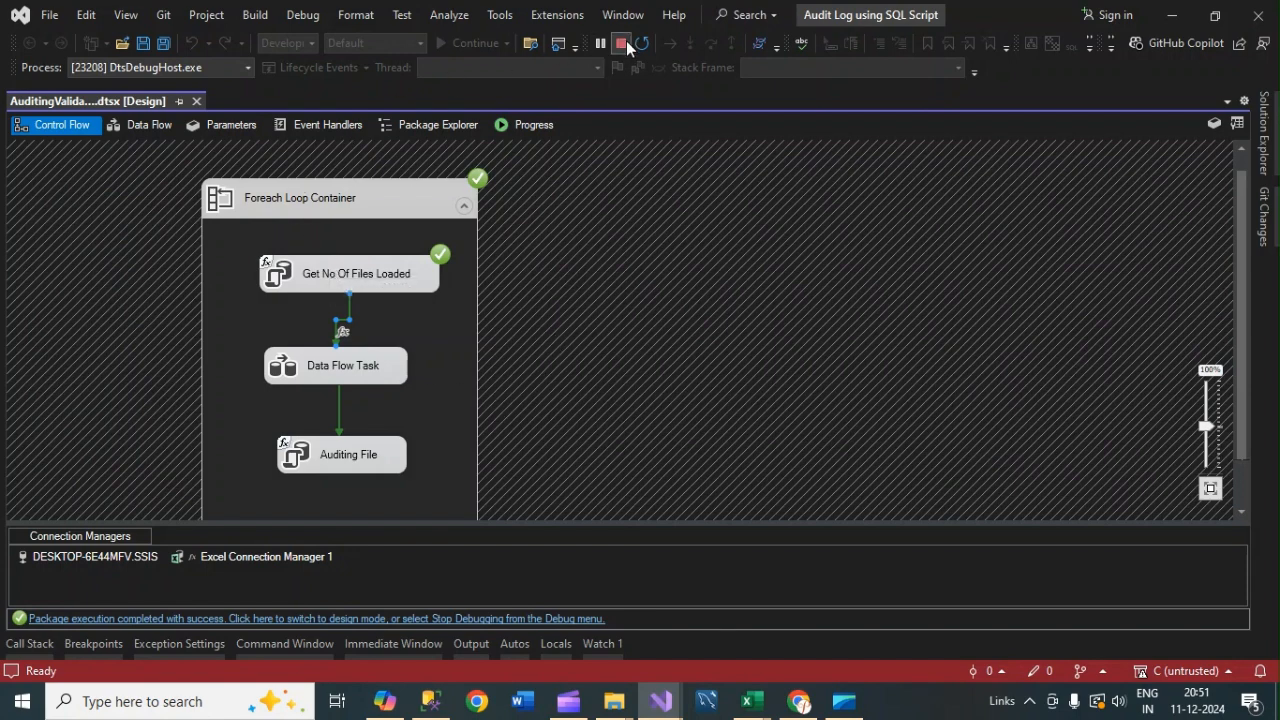
{"action": "left_click", "coordinate": [622, 44]}
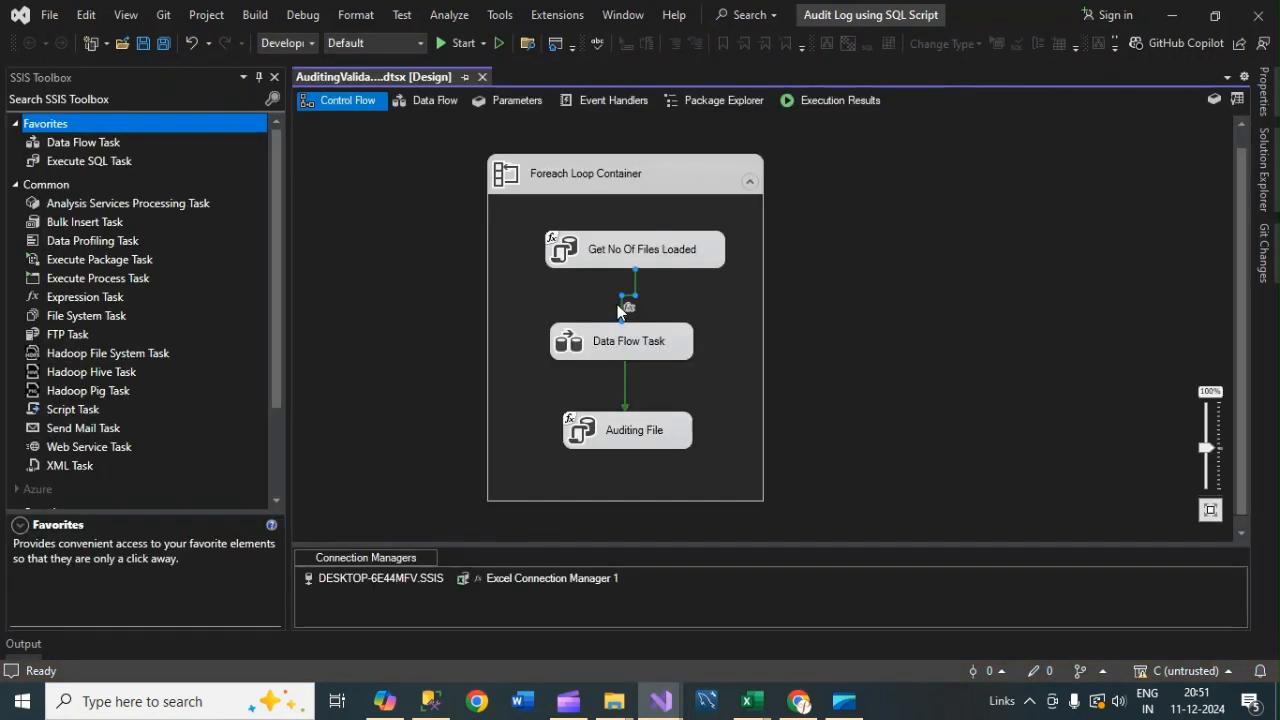